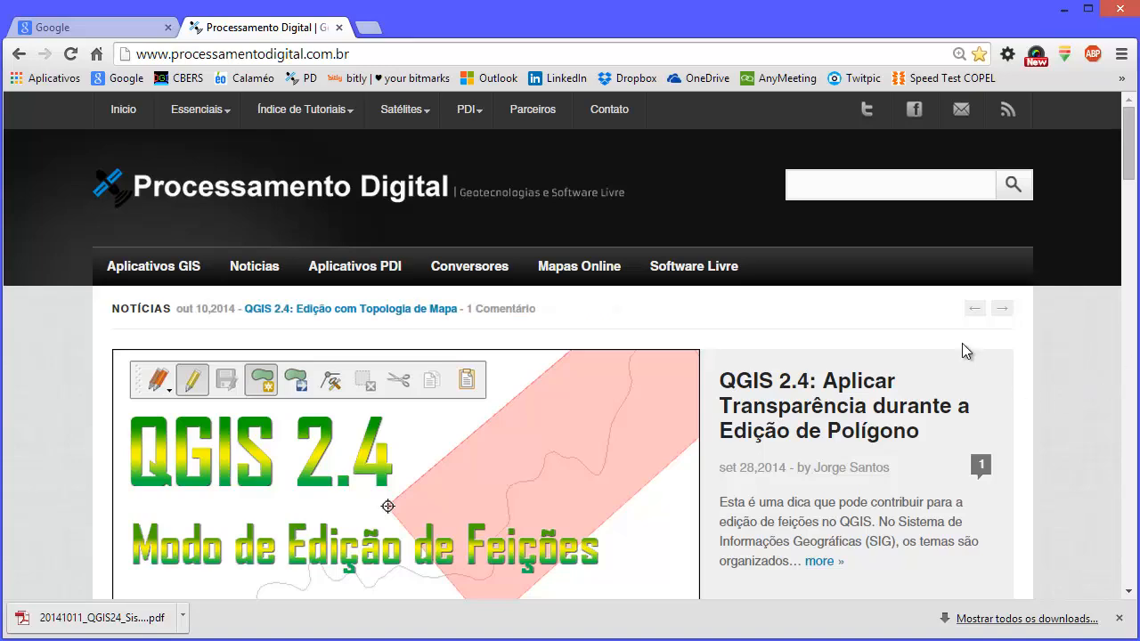
Step: Open the Processamento Digital Facebook page in a new tab from the Facebook box on the site's home page
scroll(963, 334, down, 2)
scroll(964, 322, up, 2)
click(158, 53)
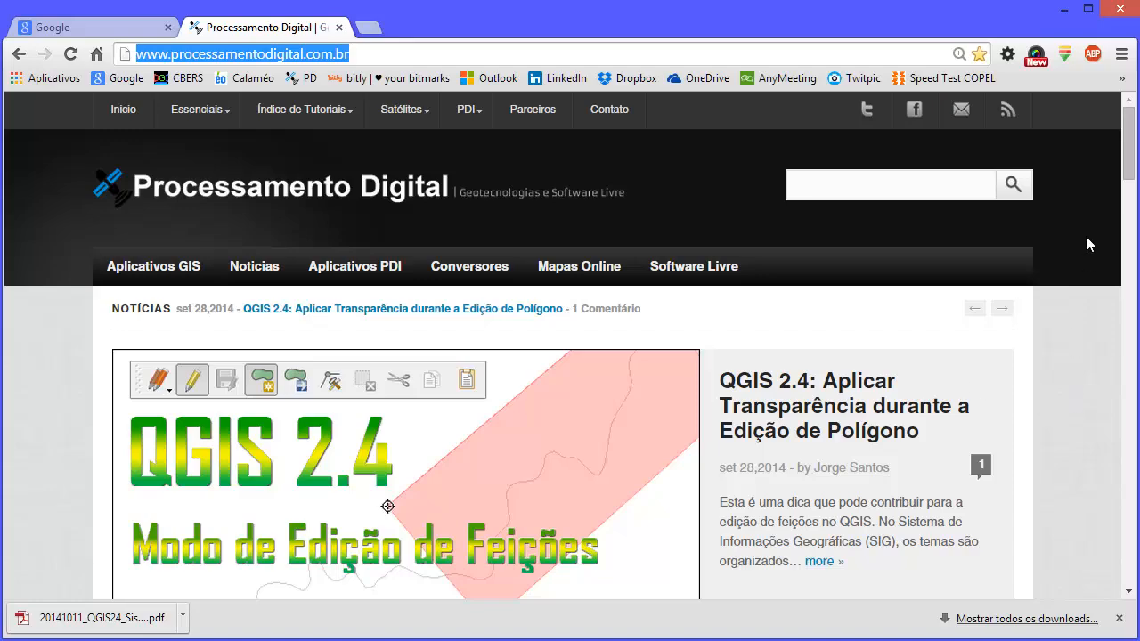
drag(1128, 142, 1124, 235)
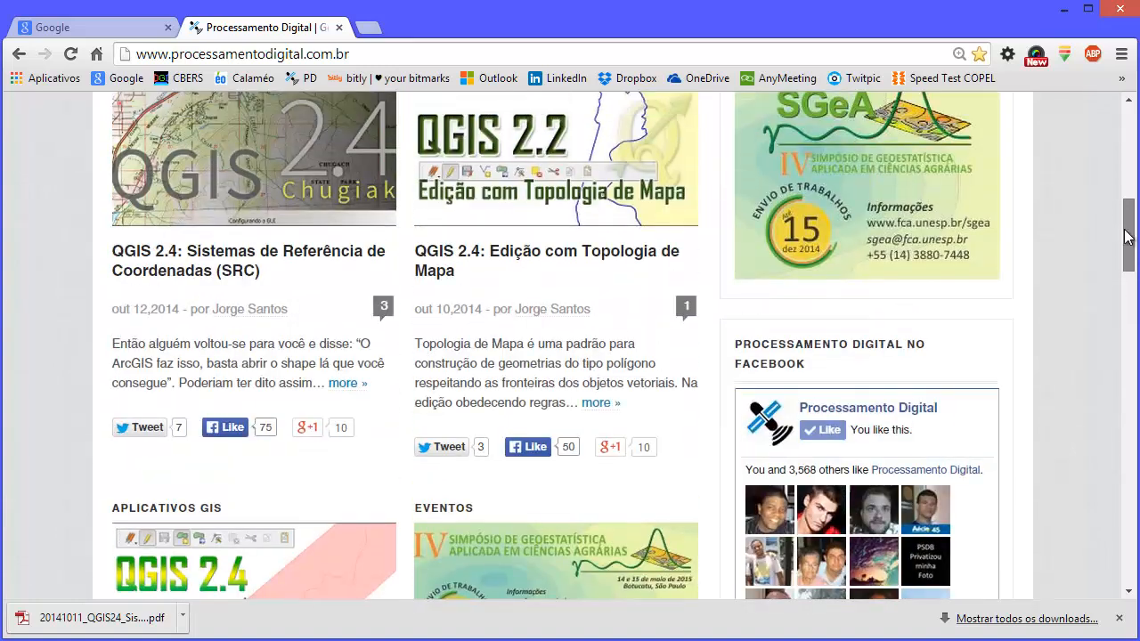
right_click(849, 408)
click(900, 421)
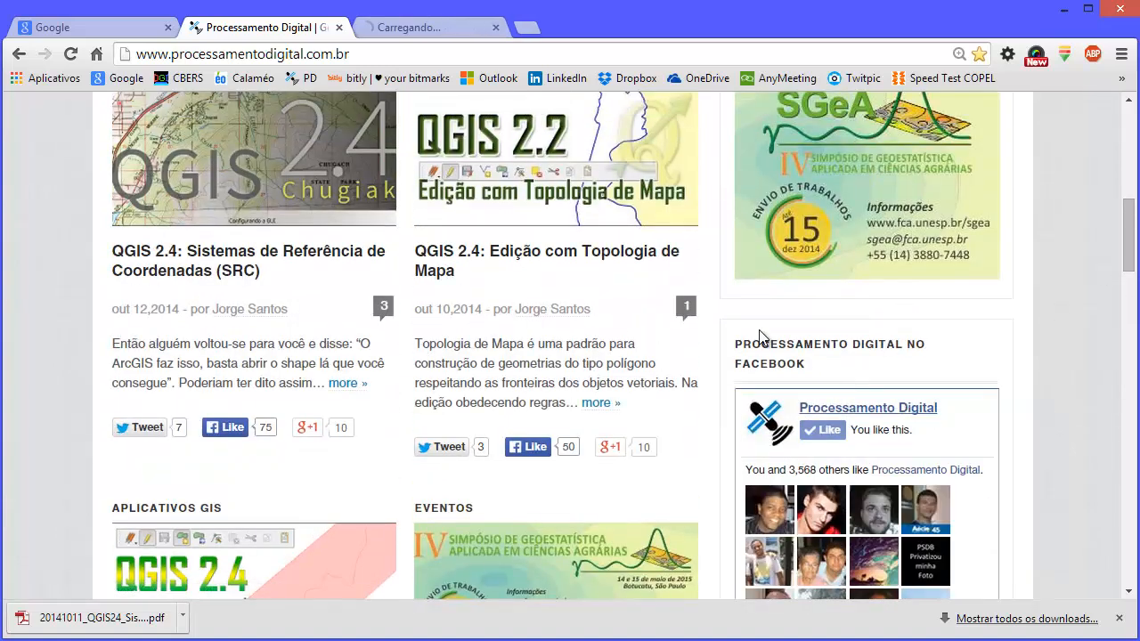
click(443, 27)
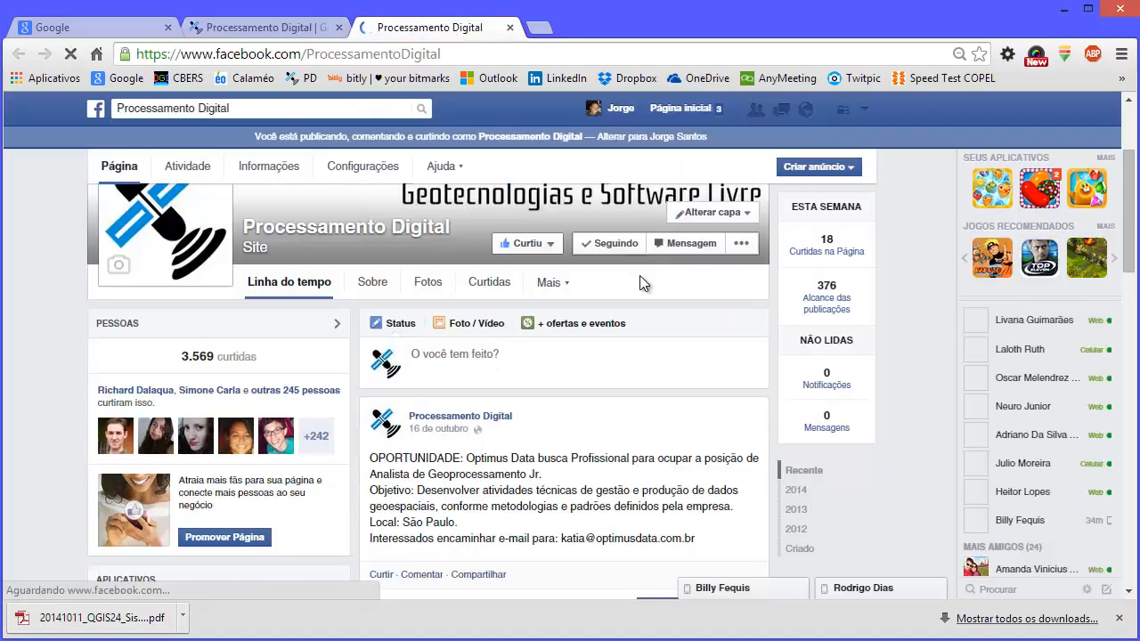
Step: Look through the Facebook page's timeline posts and return to the beginning of the Processamento Digital home page
scroll(546, 377, down, 5)
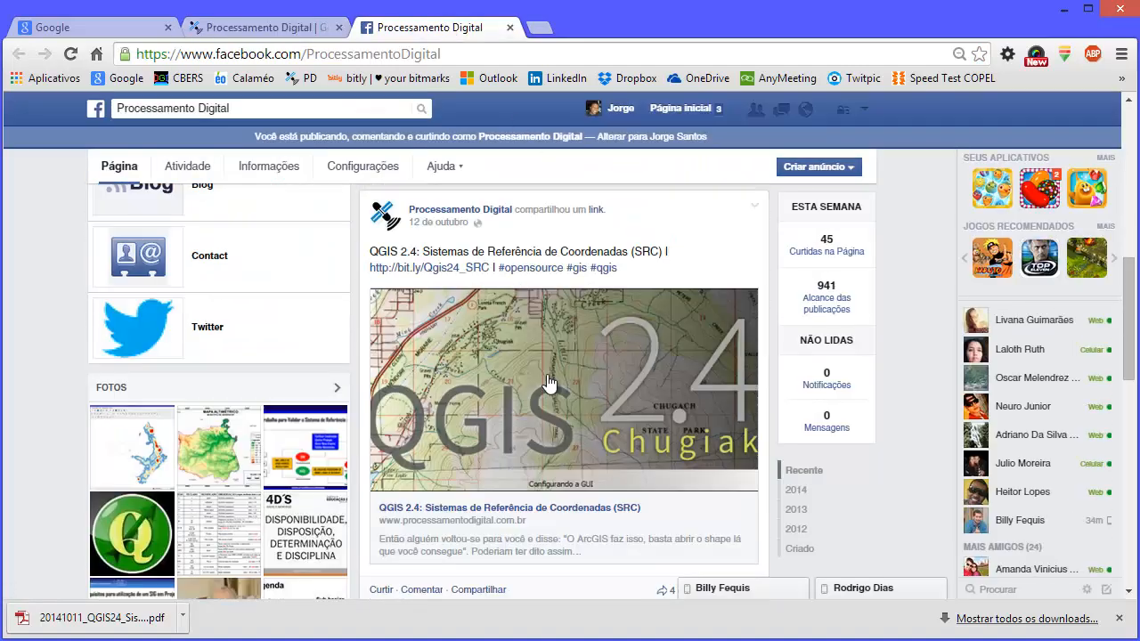
scroll(547, 383, down, 3)
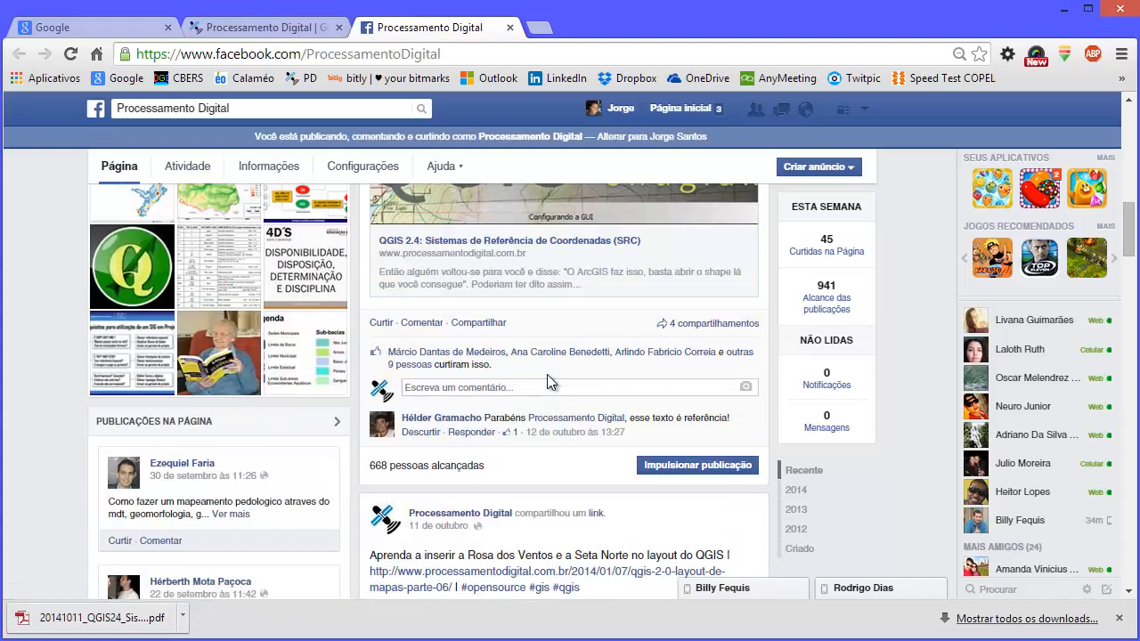
scroll(547, 383, down, 7)
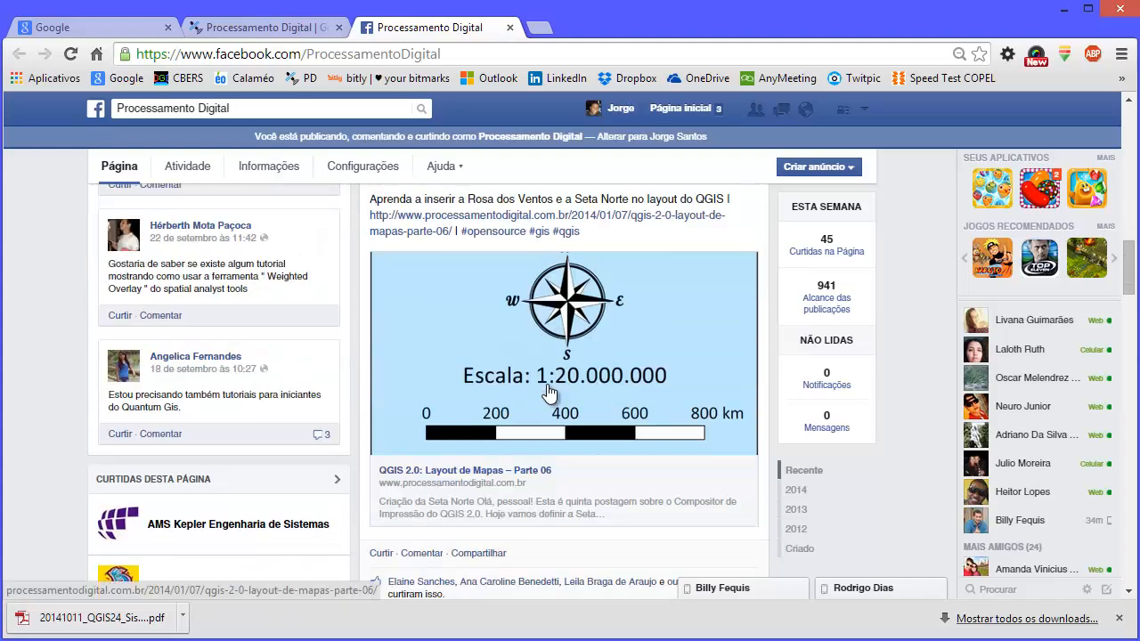
scroll(547, 390, up, 15)
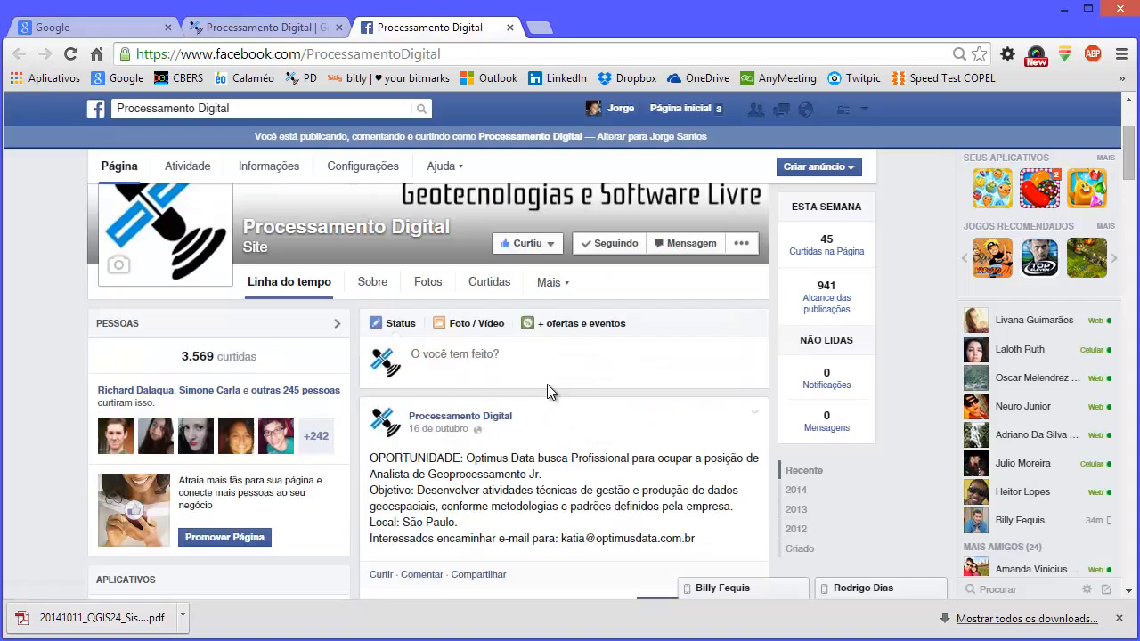
click(230, 28)
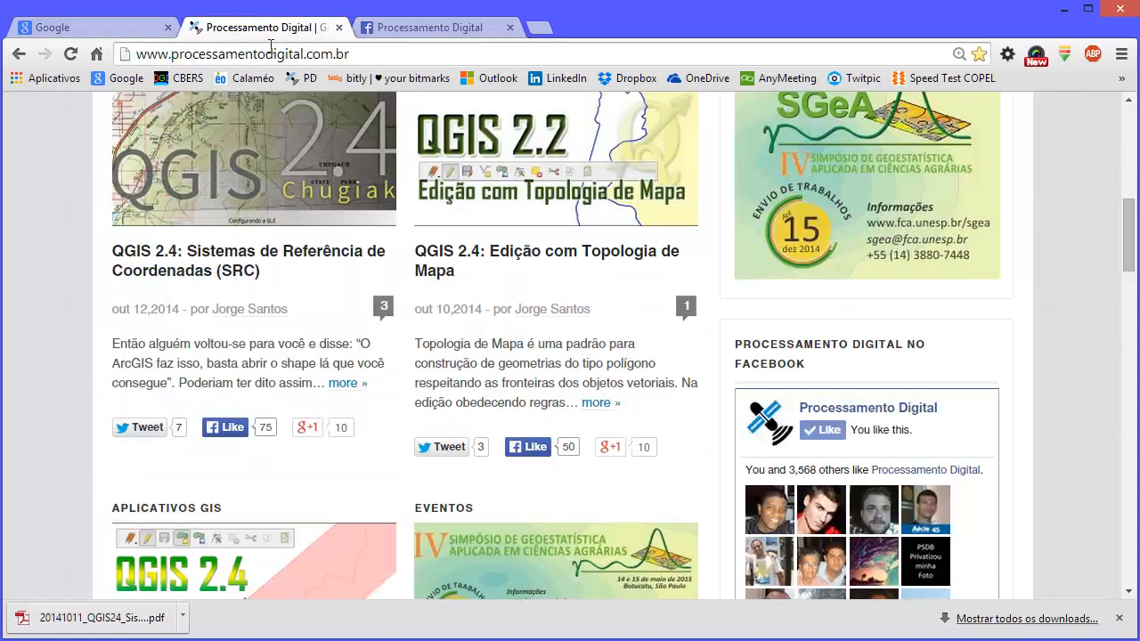
scroll(631, 301, up, 10)
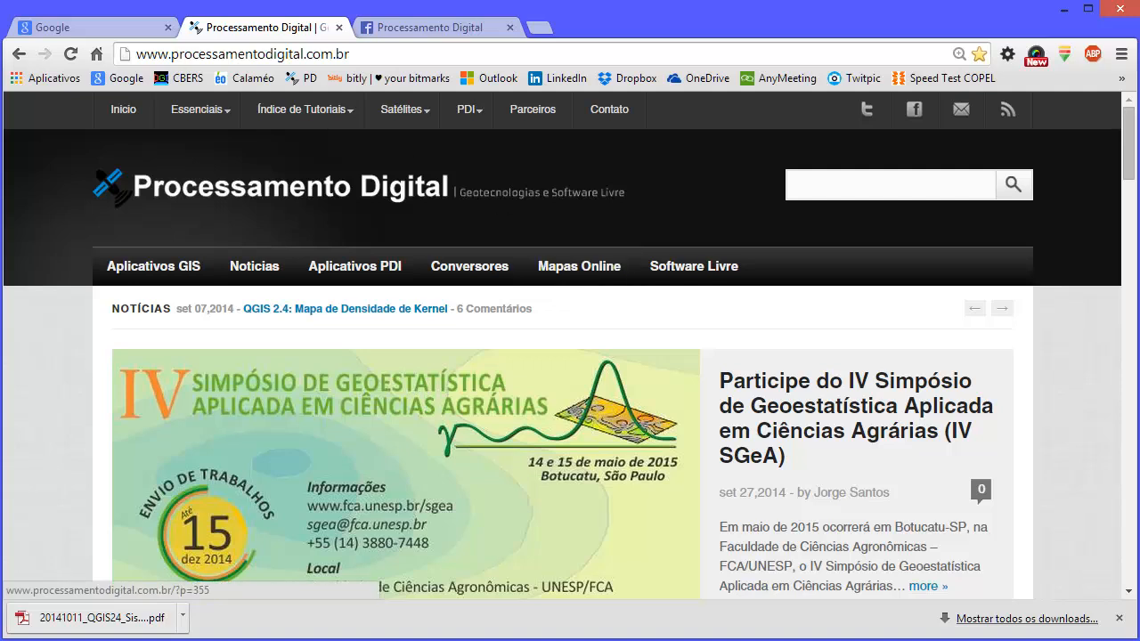
Step: Examine the Essenciais and Satélites topics and the latest posts on the Processamento Digital home page
mouse_move(331, 115)
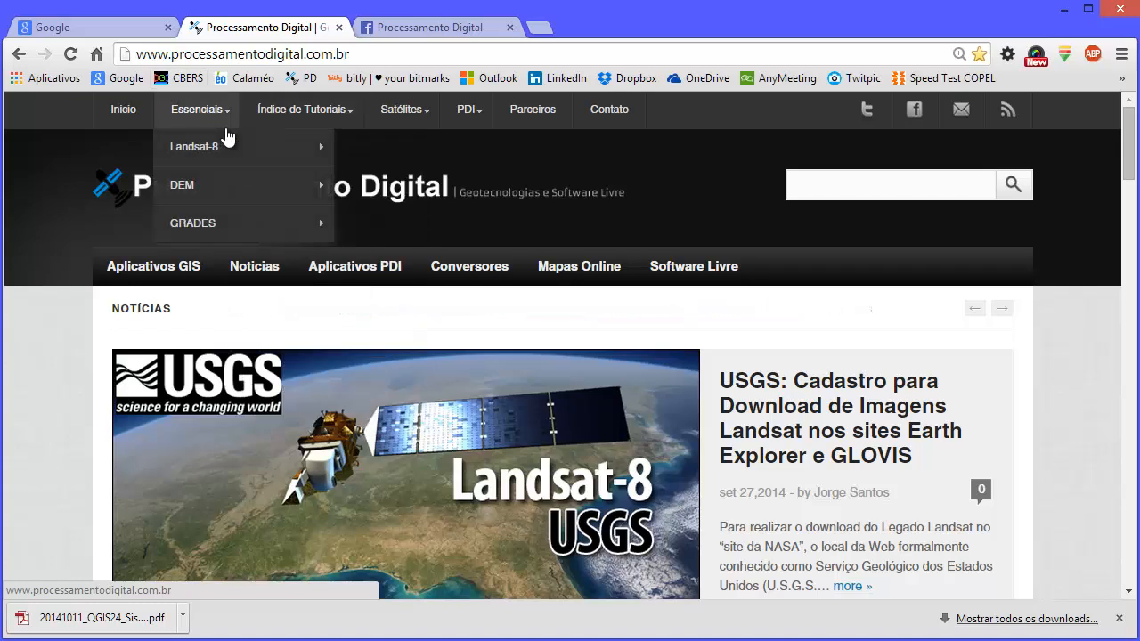
mouse_move(197, 109)
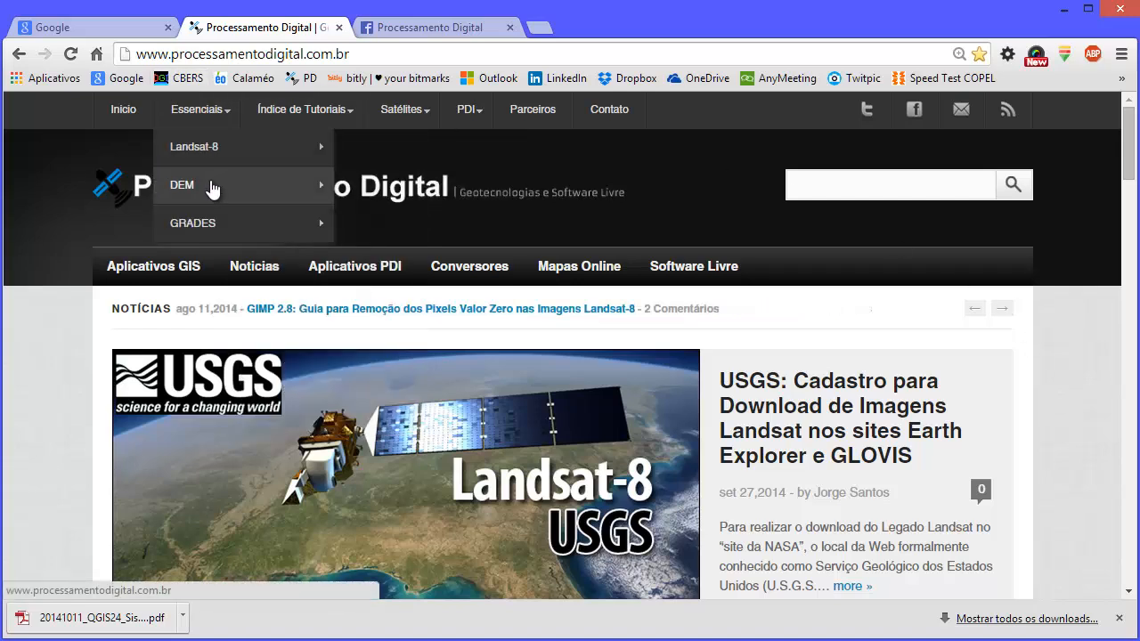
mouse_move(240, 153)
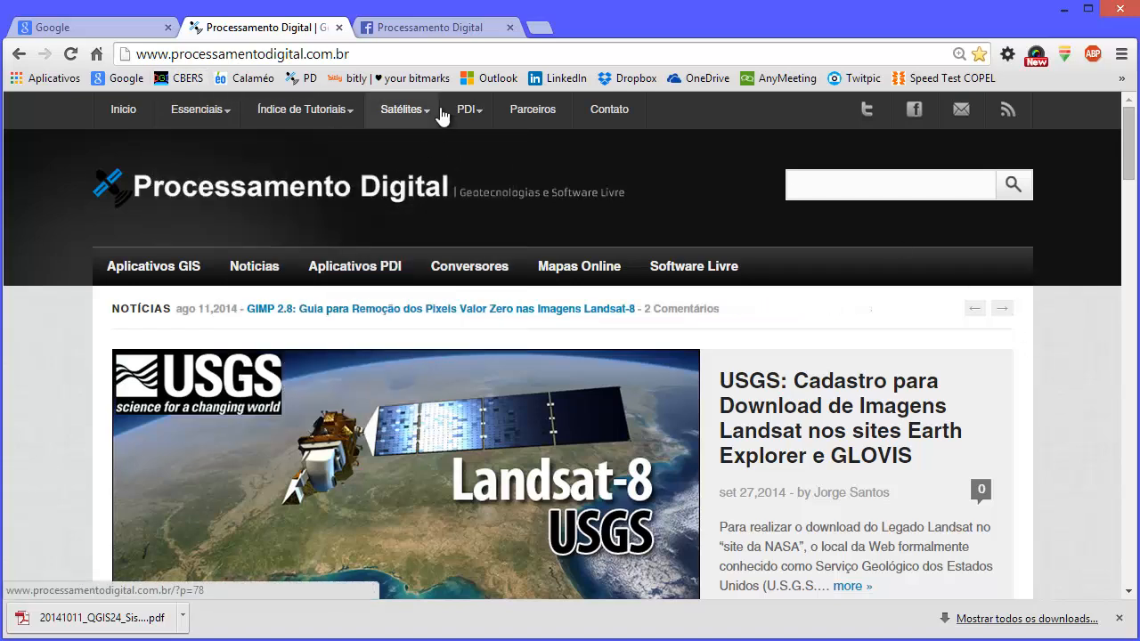
mouse_move(402, 109)
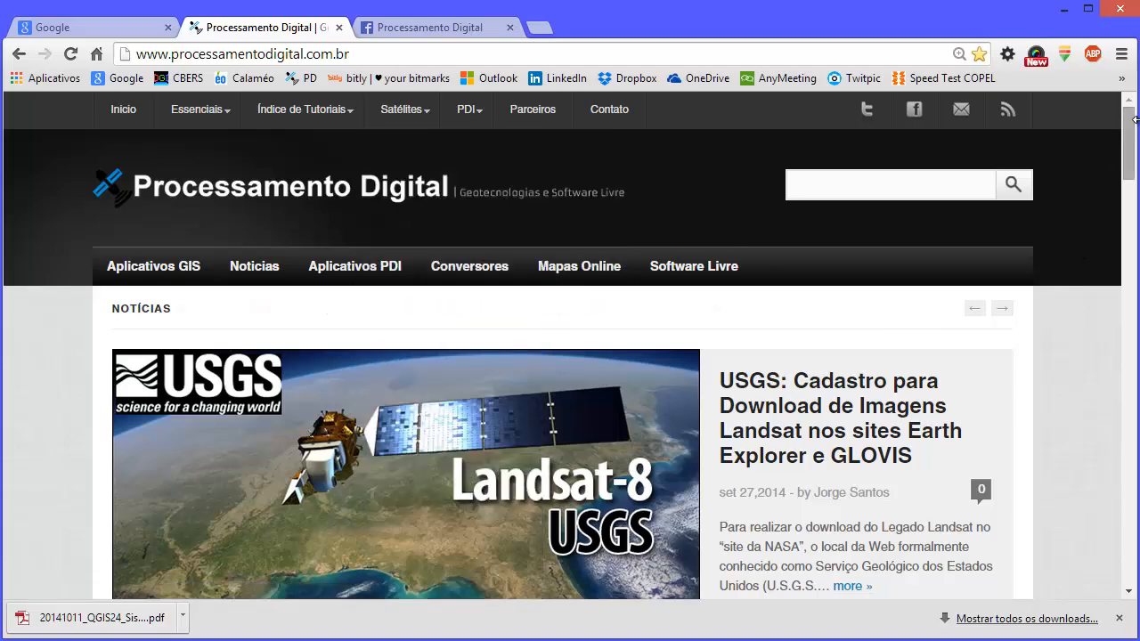
scroll(1131, 143, down, 3)
scroll(1057, 157, up, 3)
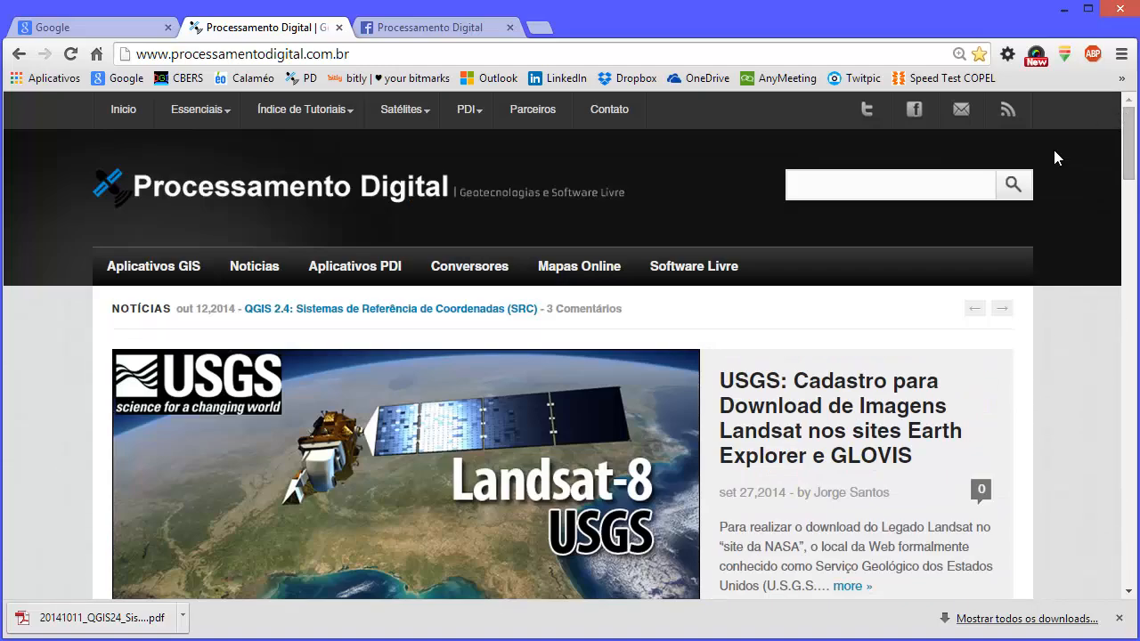
scroll(1030, 364, down, 9)
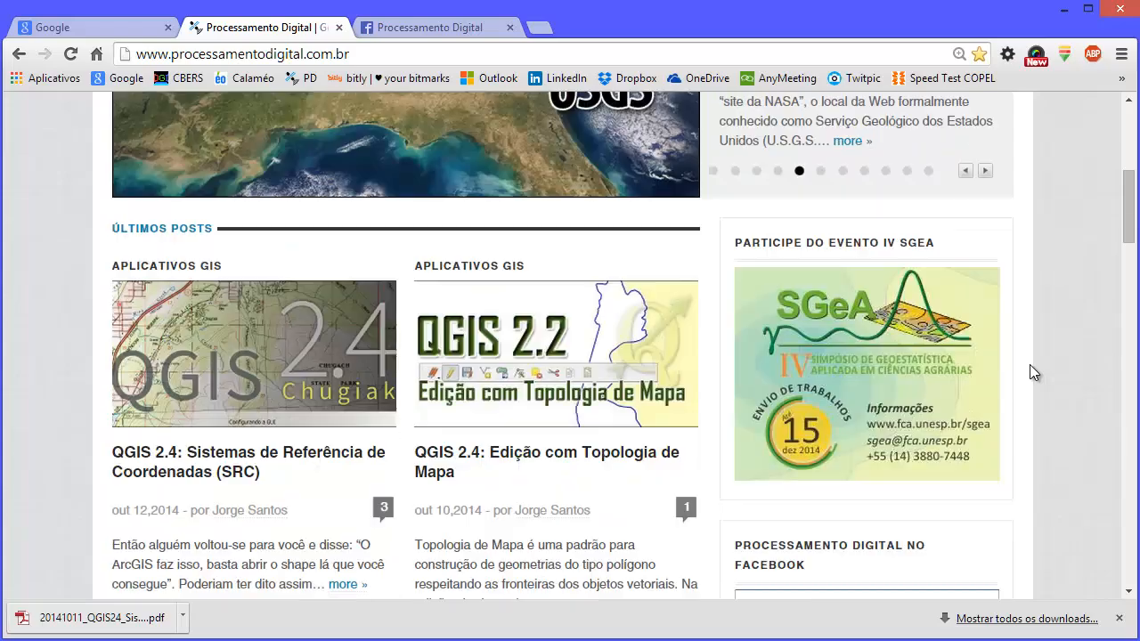
scroll(1015, 376, up, 9)
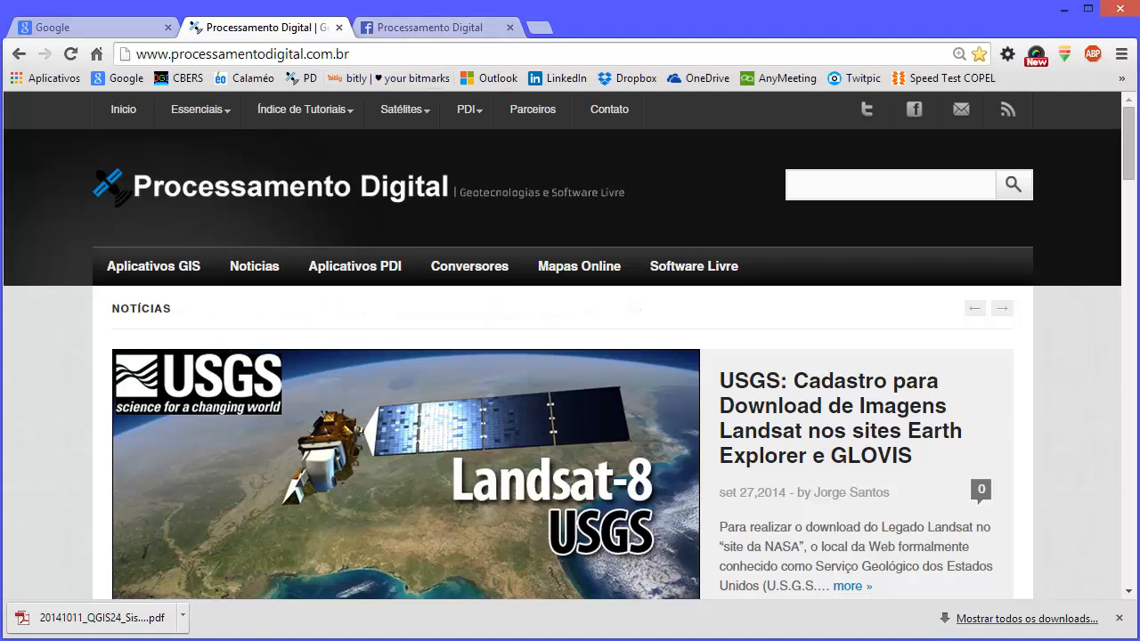
scroll(825, 278, down, 3)
scroll(824, 278, down, 2)
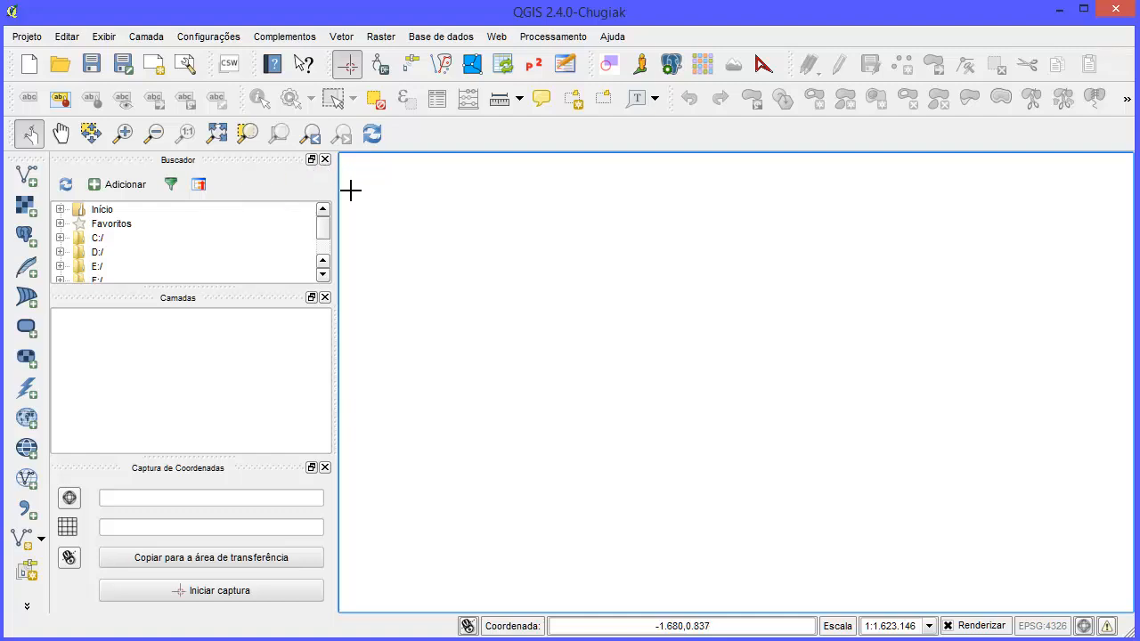
Step: In QGIS, close the Buscador and Captura de Coordenadas panels and narrow the Camadas panel
click(325, 161)
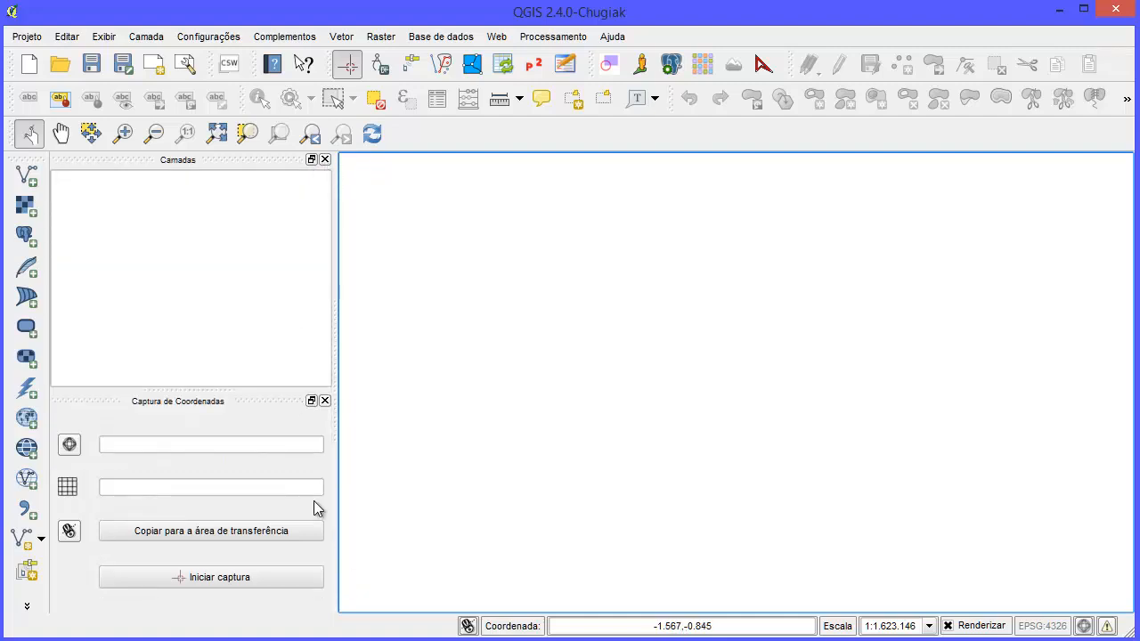
click(326, 401)
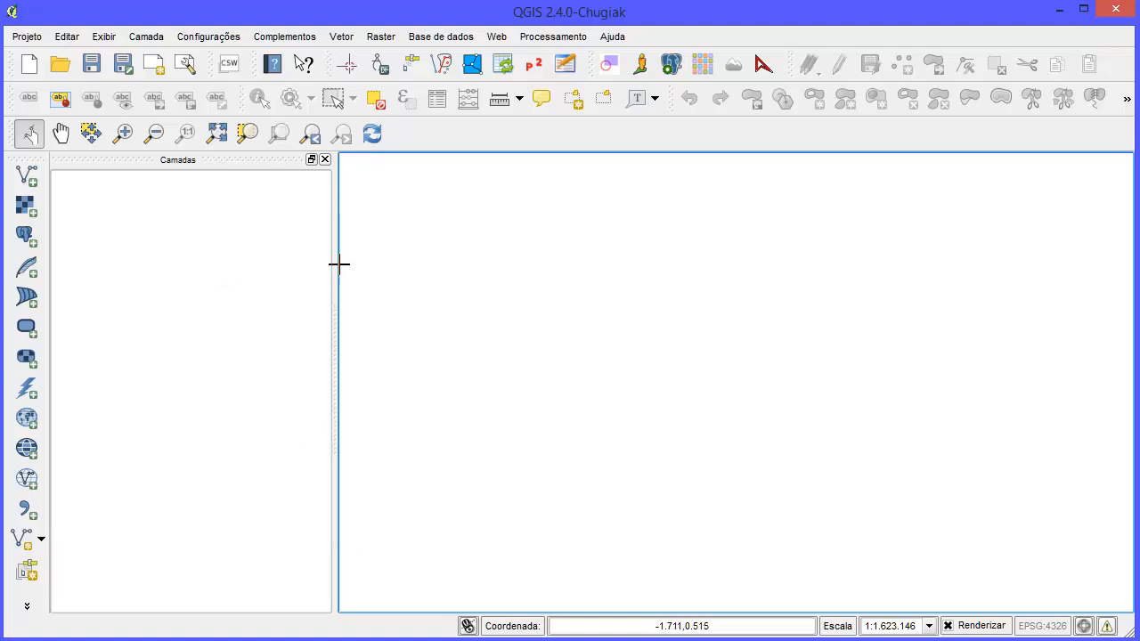
drag(331, 265, 241, 249)
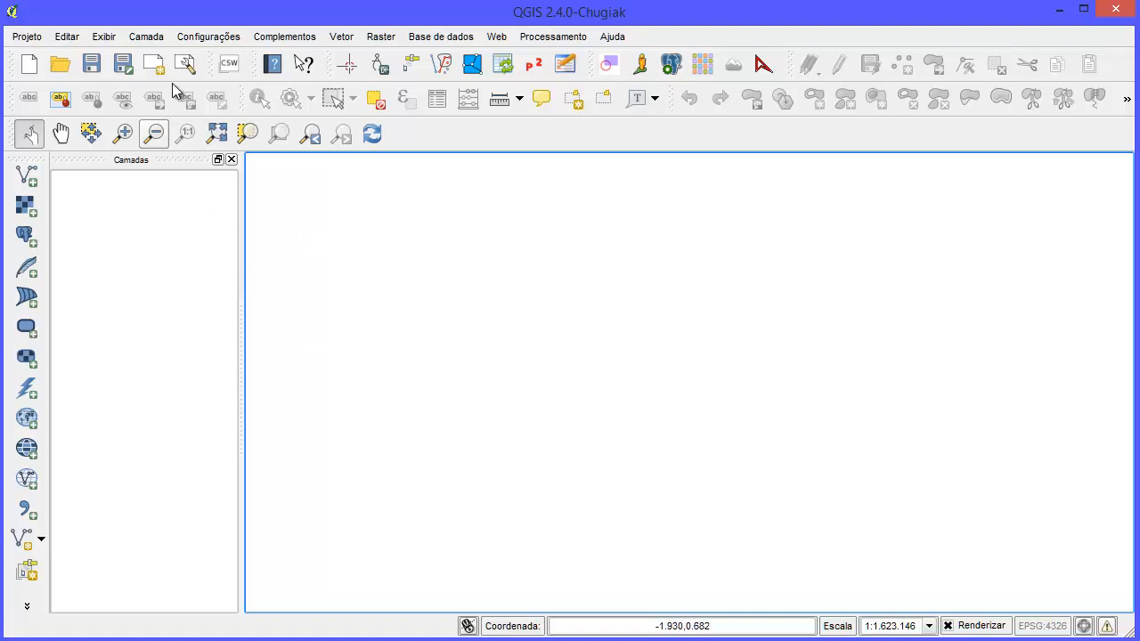
Step: Show the Caminho mais curto panel and close it again
click(105, 37)
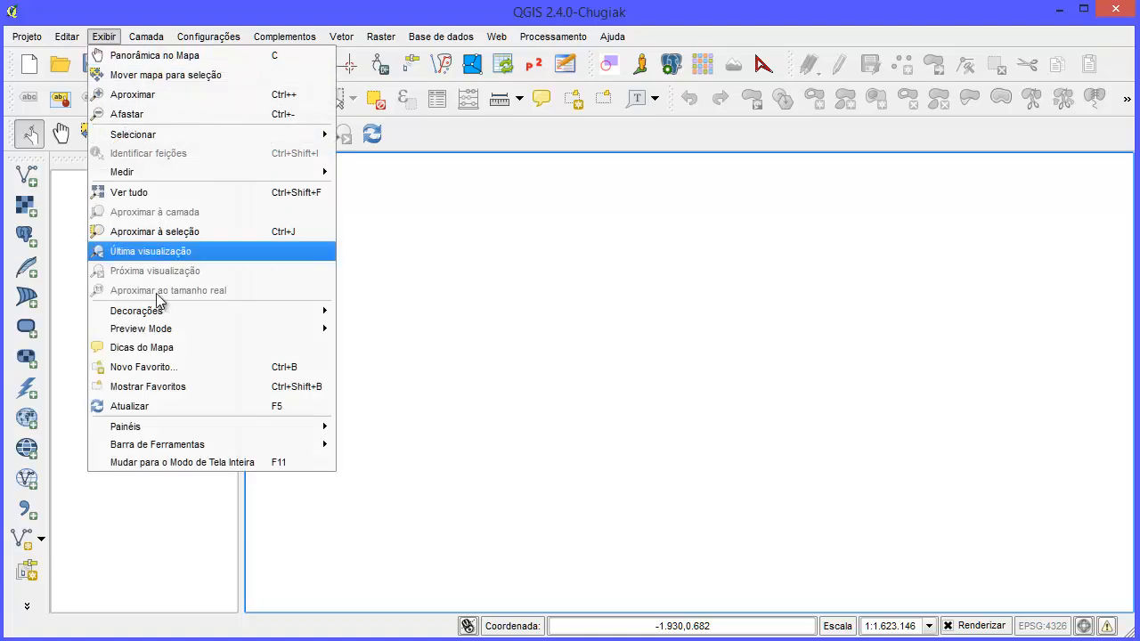
mouse_move(229, 427)
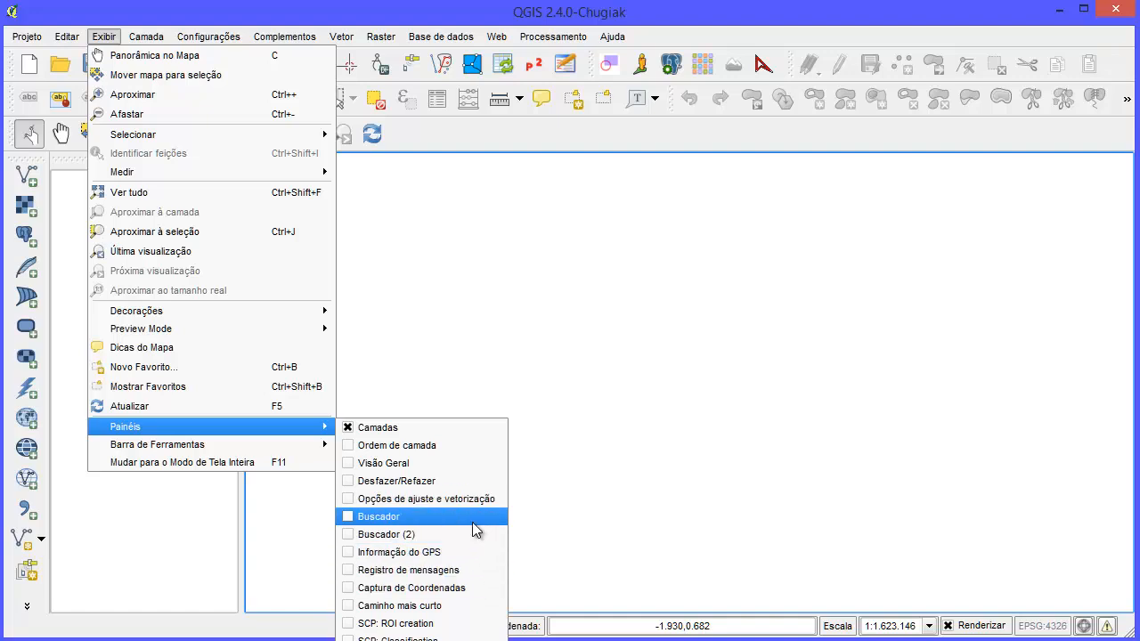
click(441, 606)
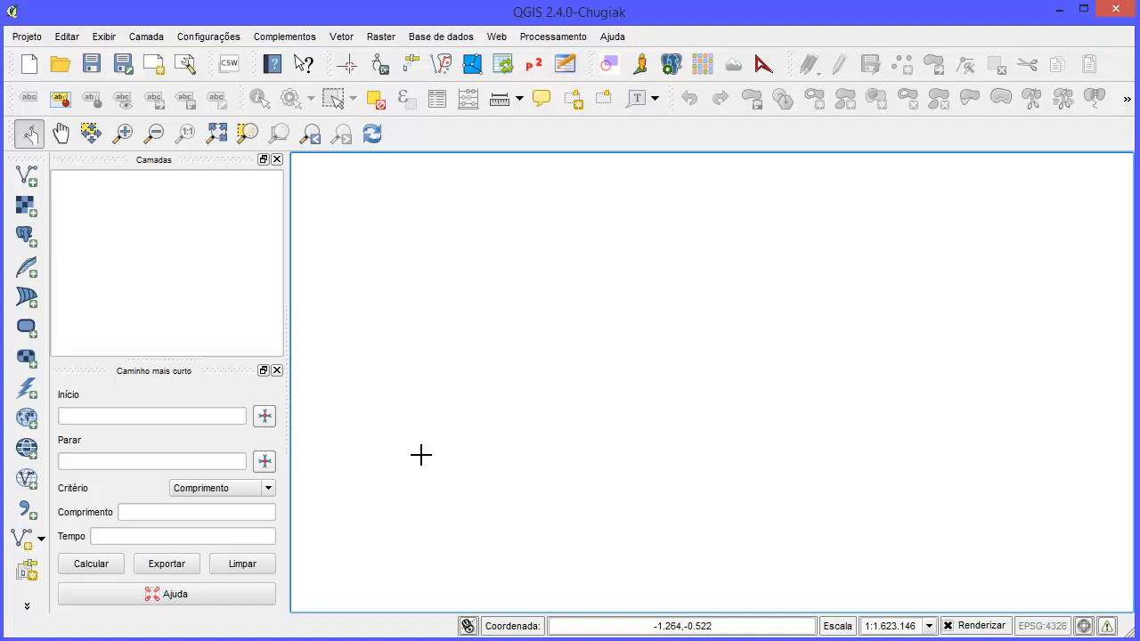
click(277, 370)
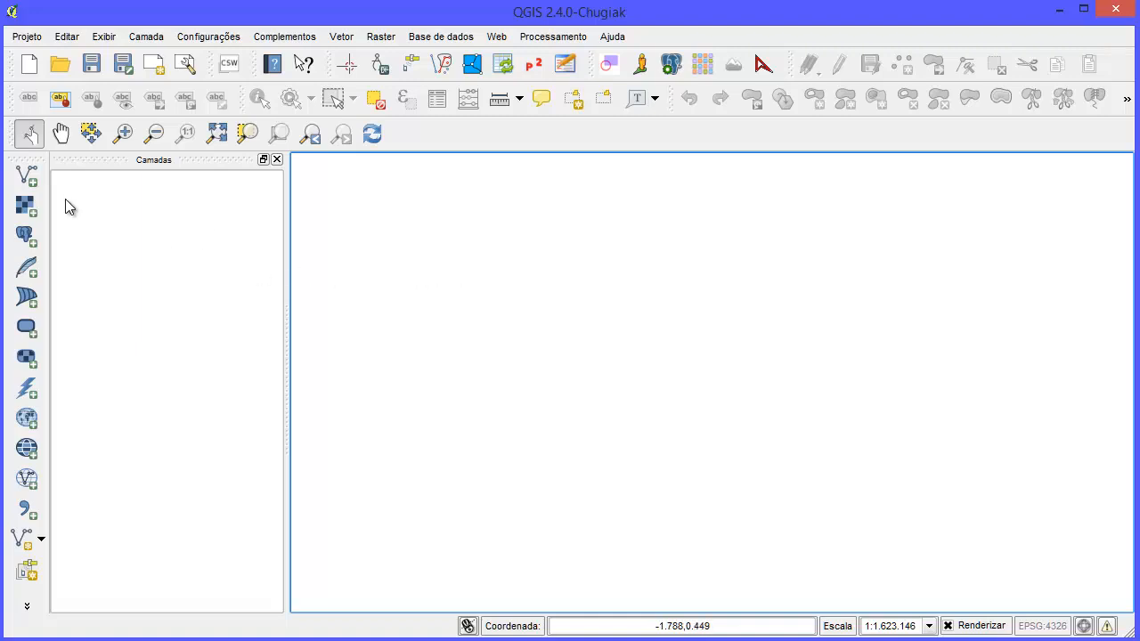
Step: Start adding a vector layer and move its dialog over the map canvas
click(160, 39)
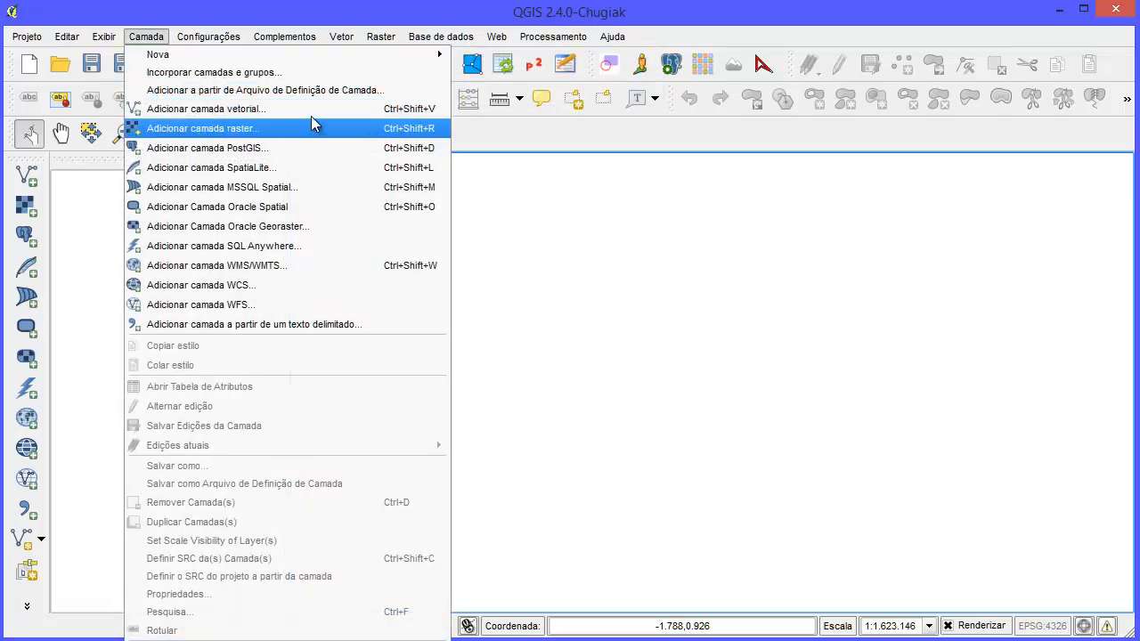
click(72, 214)
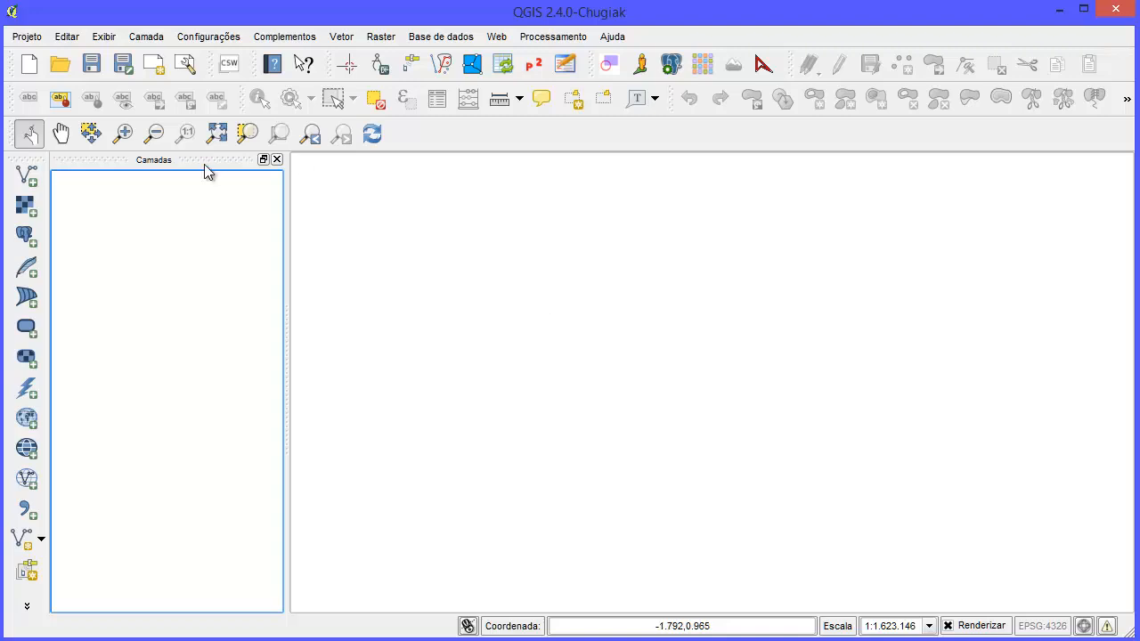
click(31, 188)
drag(490, 195, 604, 232)
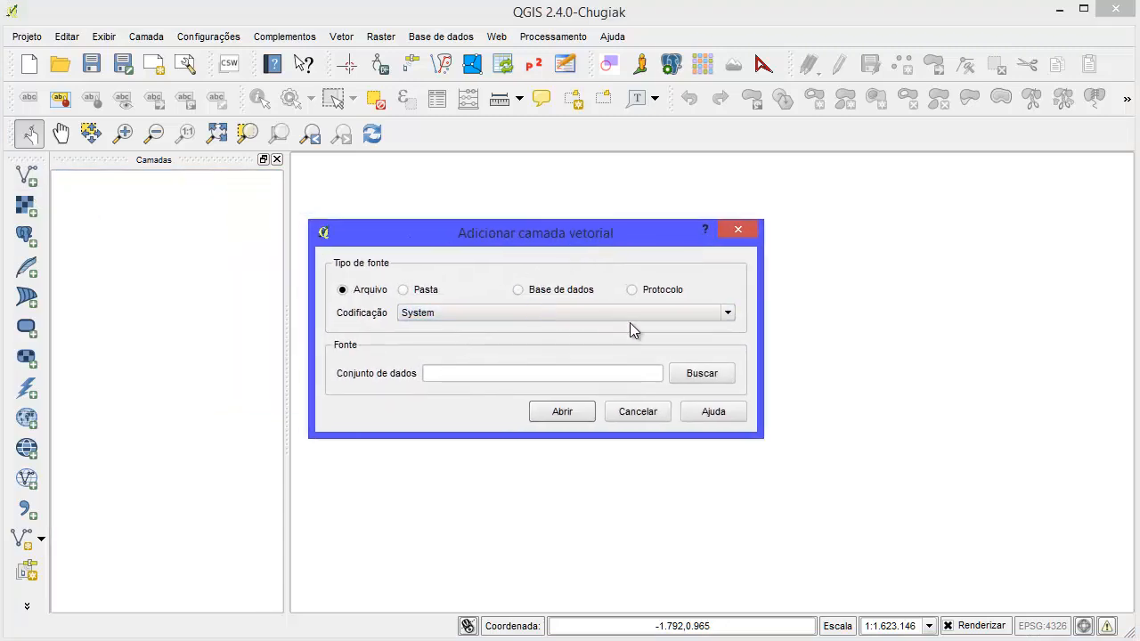
Step: Set the vector layer's encoding to UTF-8 and change it back to System
click(659, 316)
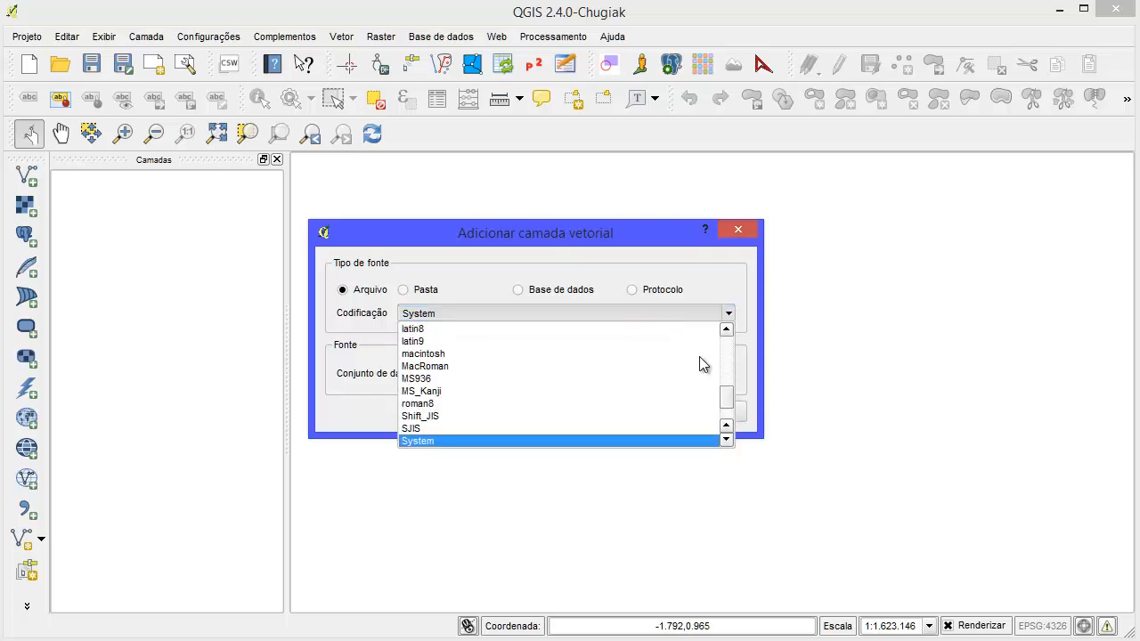
scroll(693, 393, down, 4)
click(656, 397)
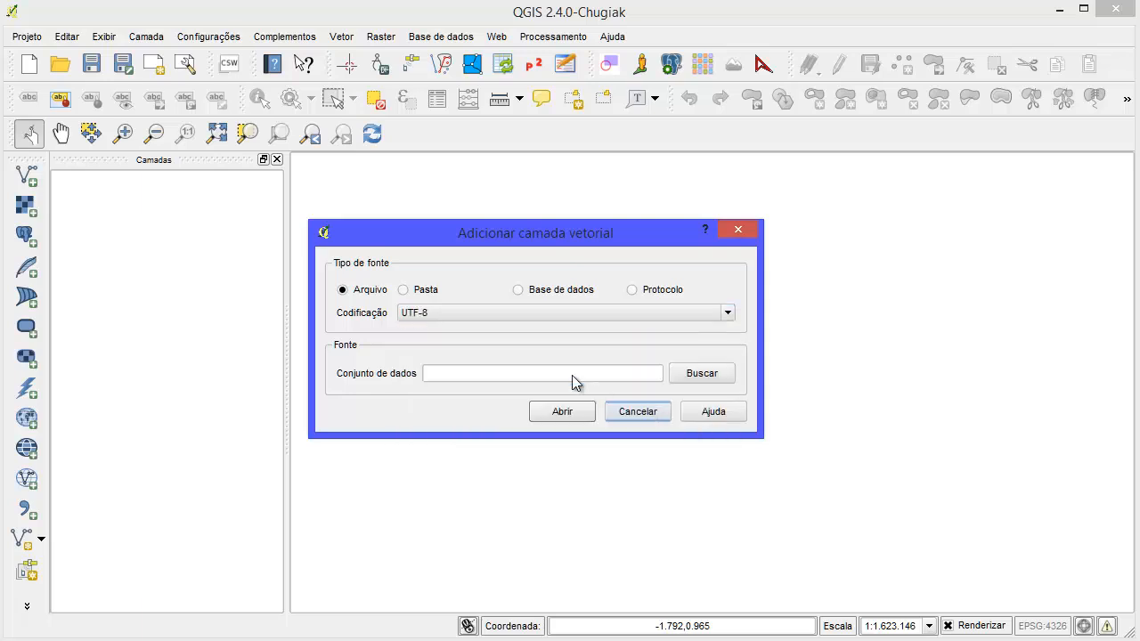
drag(567, 238, 639, 247)
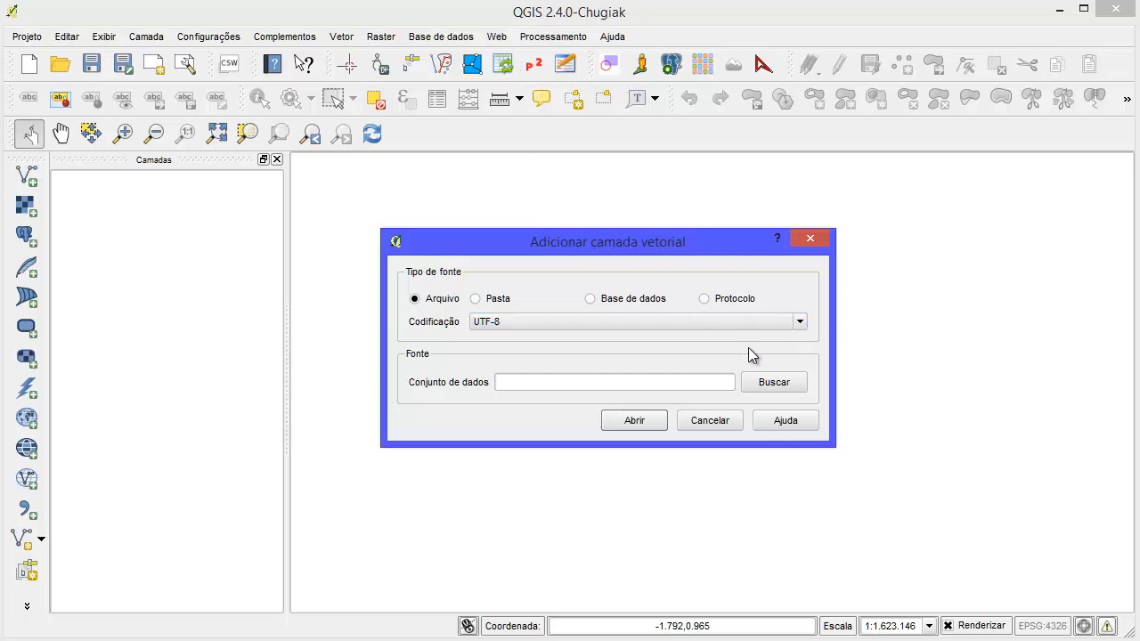
click(743, 323)
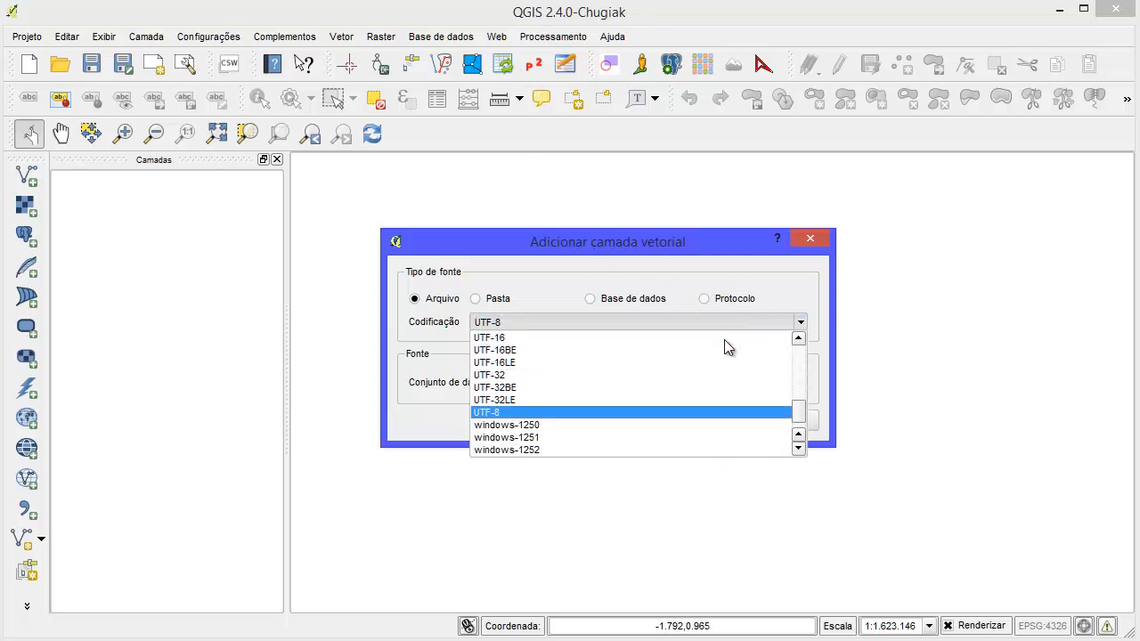
scroll(686, 409, down, 3)
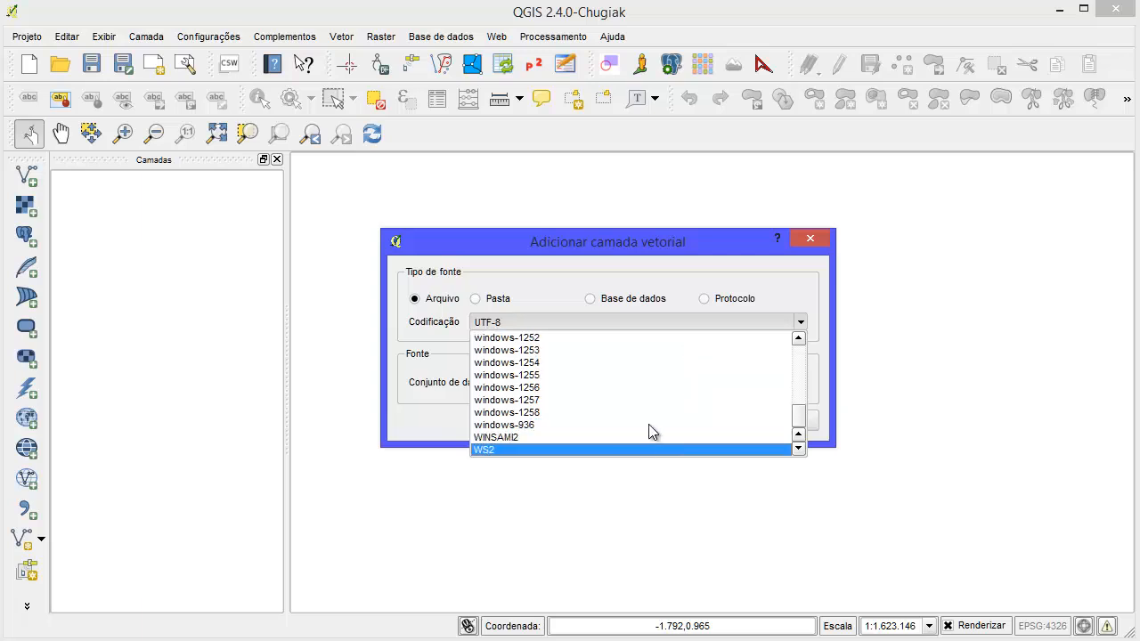
scroll(648, 424, up, 4)
click(576, 337)
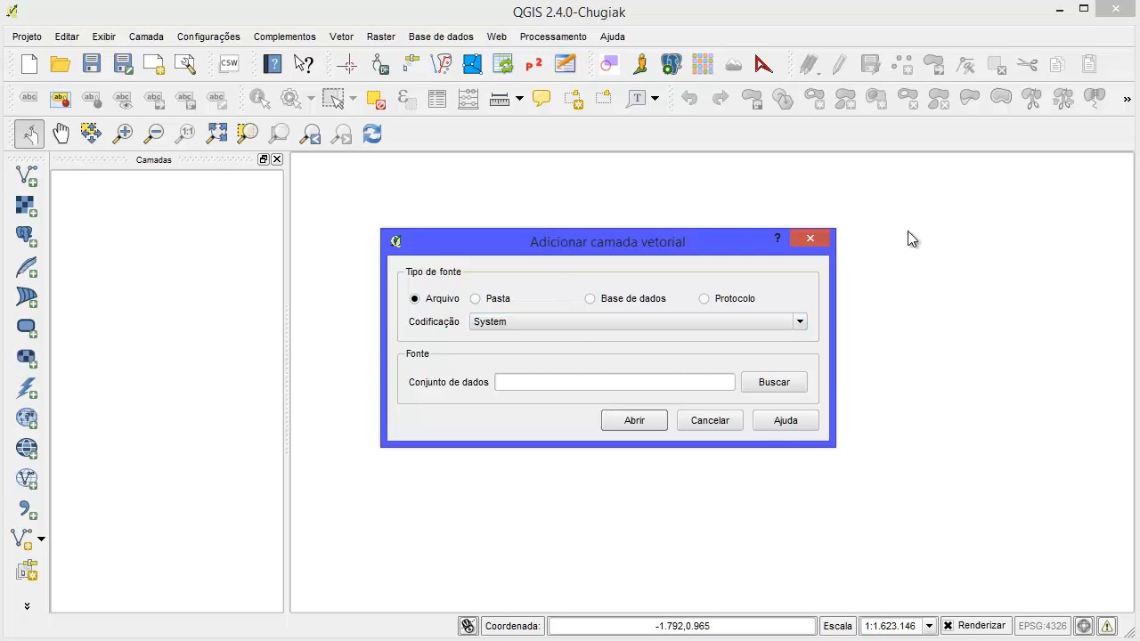
Step: Browse for the vector dataset in C:\BASE_CART and select VETOR_1000000.shp together with Lim_UF.shp
click(764, 392)
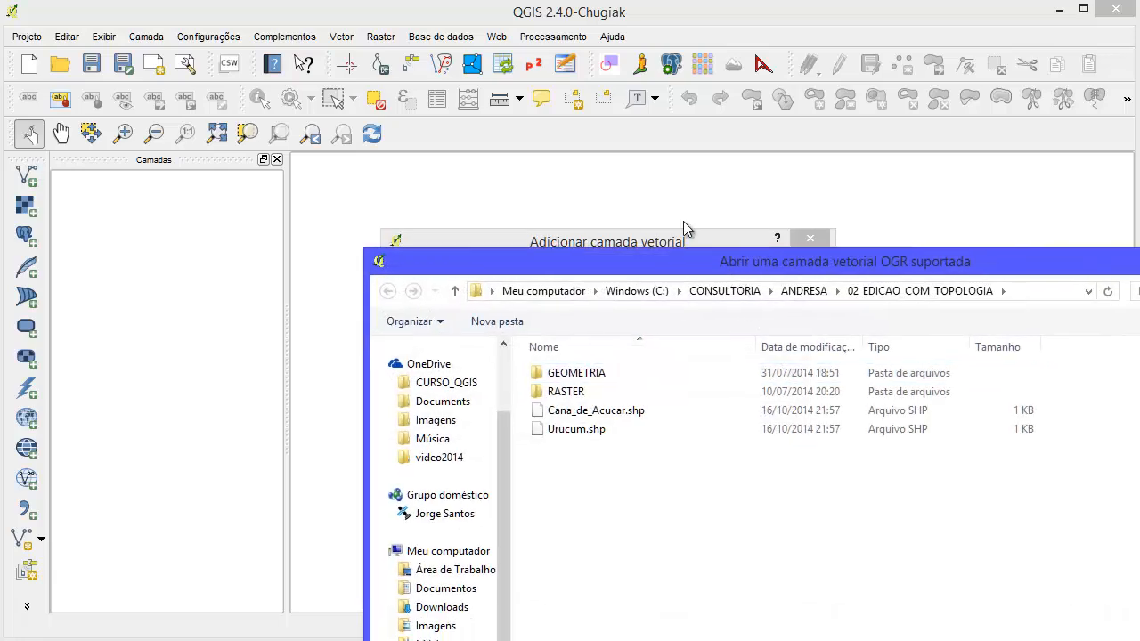
click(423, 163)
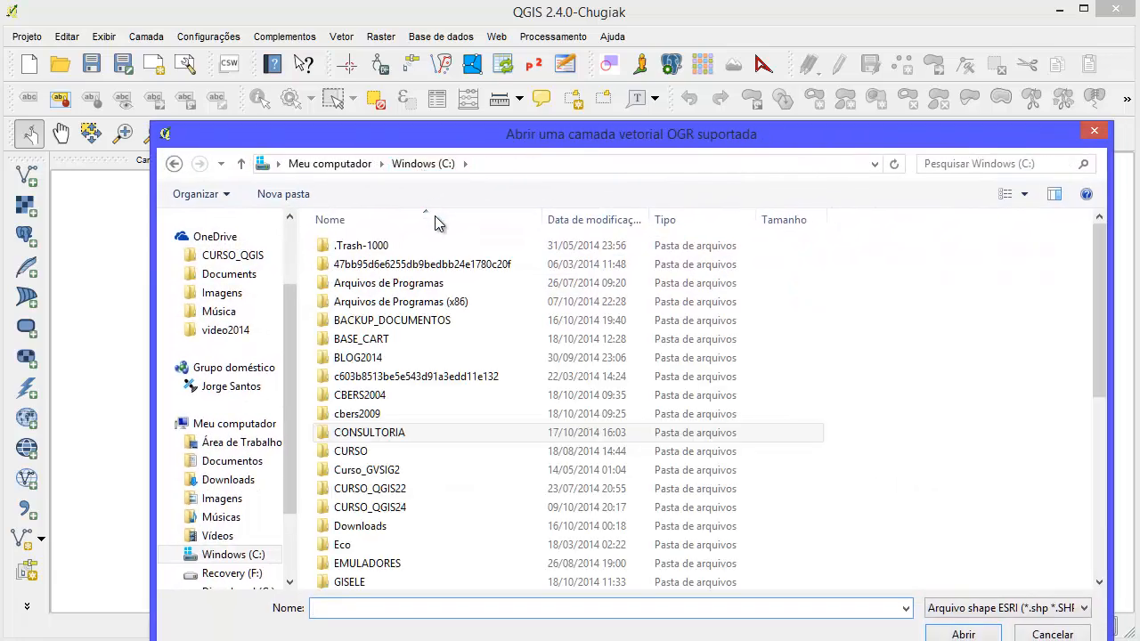
click(361, 339)
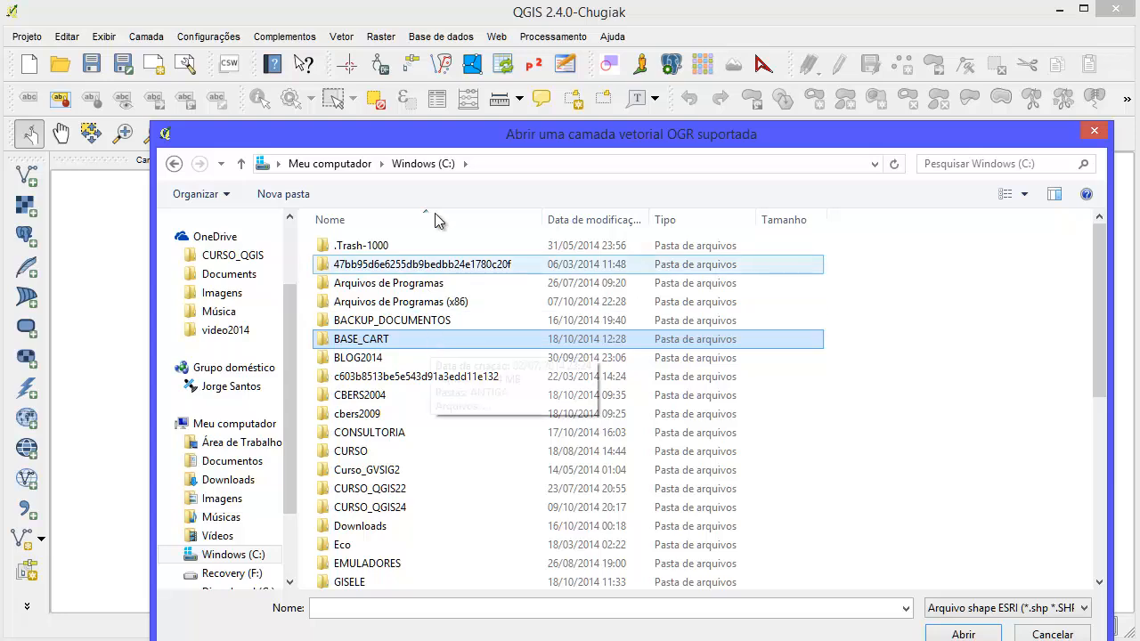
drag(453, 139, 436, 94)
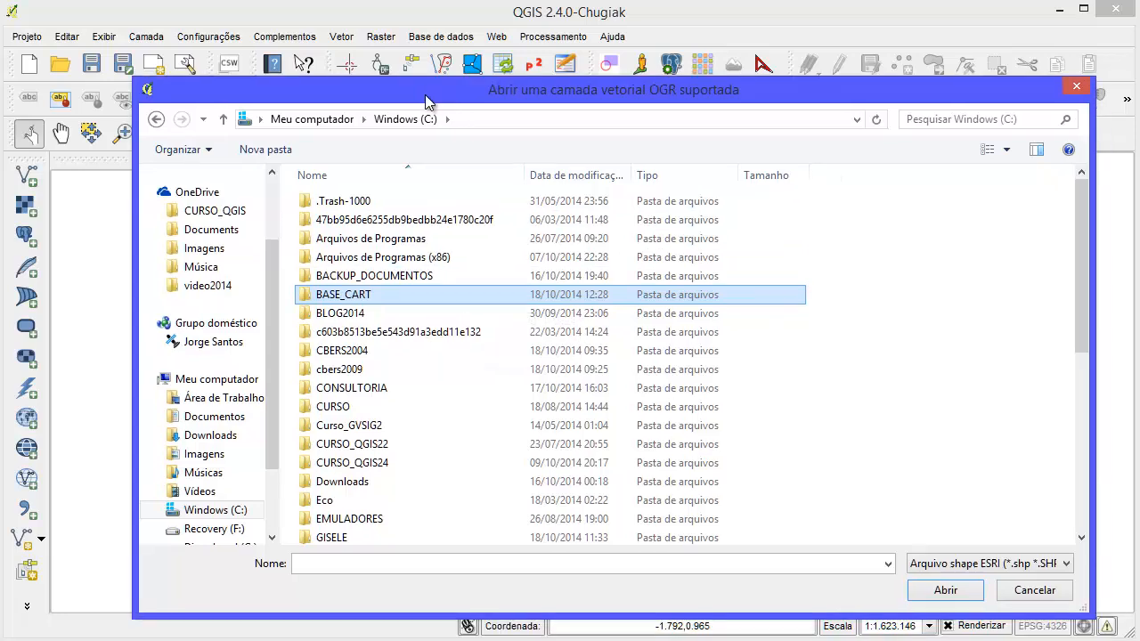
double_click(356, 296)
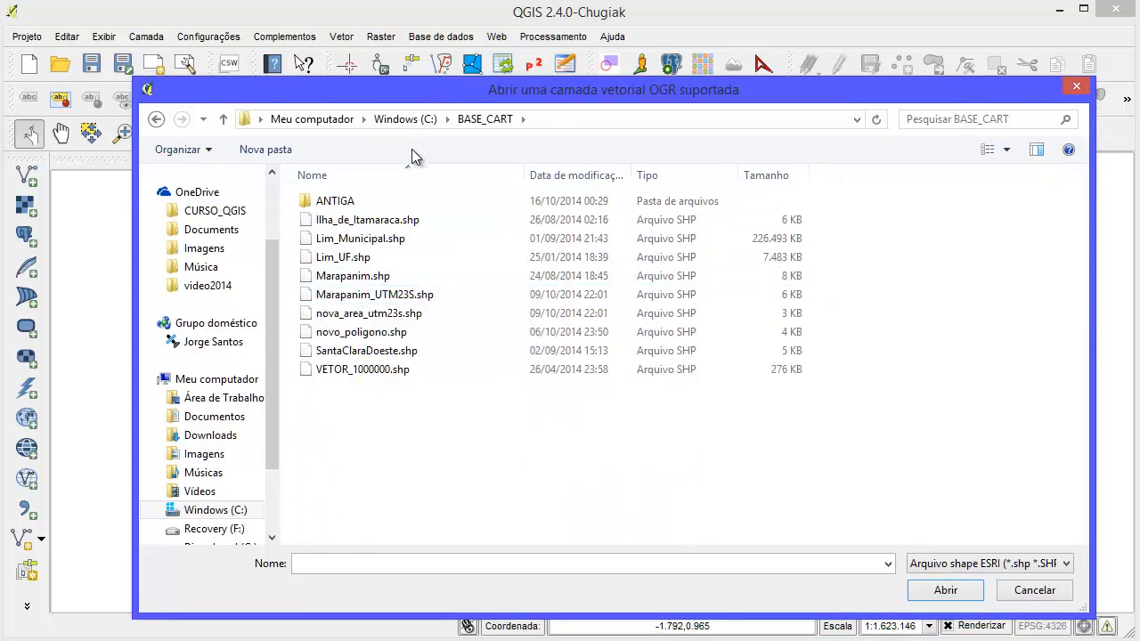
click(381, 369)
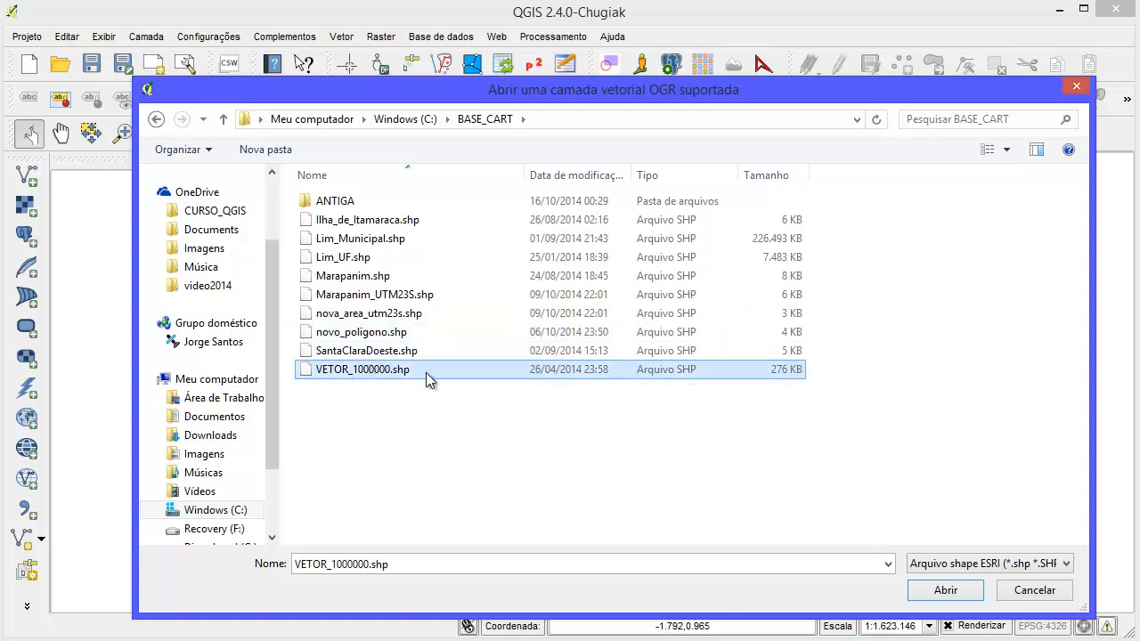
ctrl+click(365, 266)
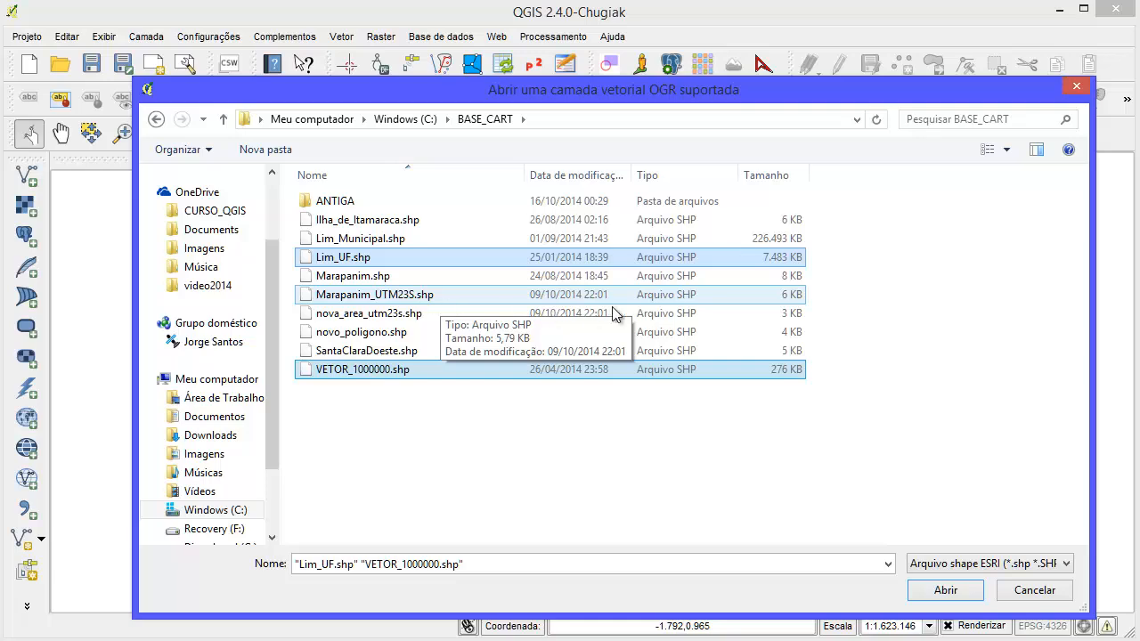
Step: Switch the file type filter to Todos arquivos, to AutoCAD DXF and back to Arquivo shape ESRI
click(1054, 573)
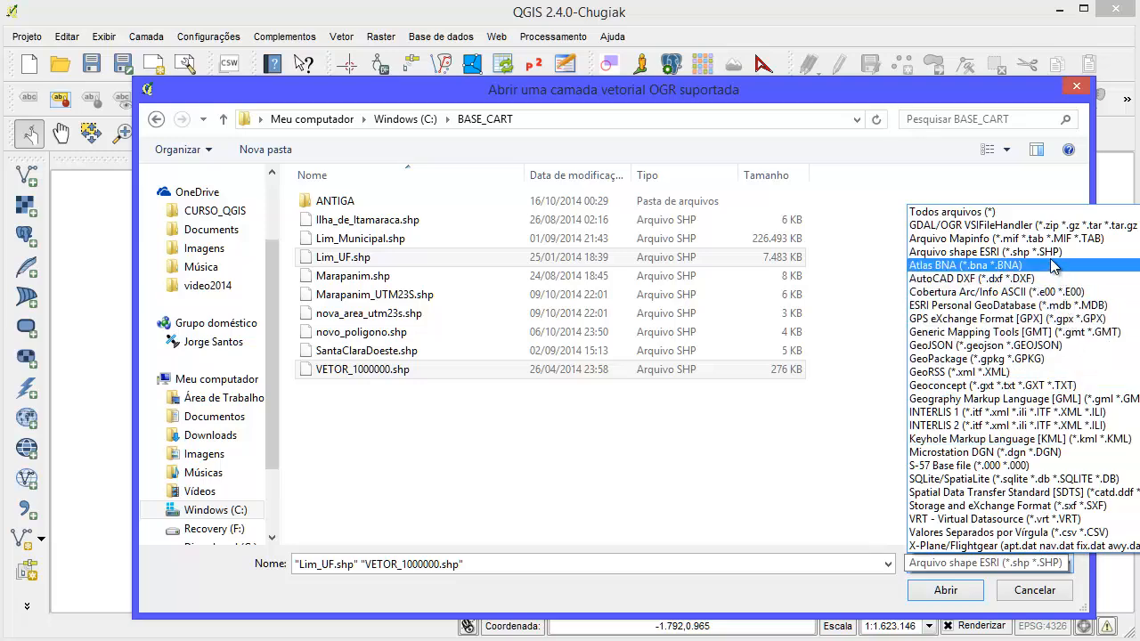
click(991, 214)
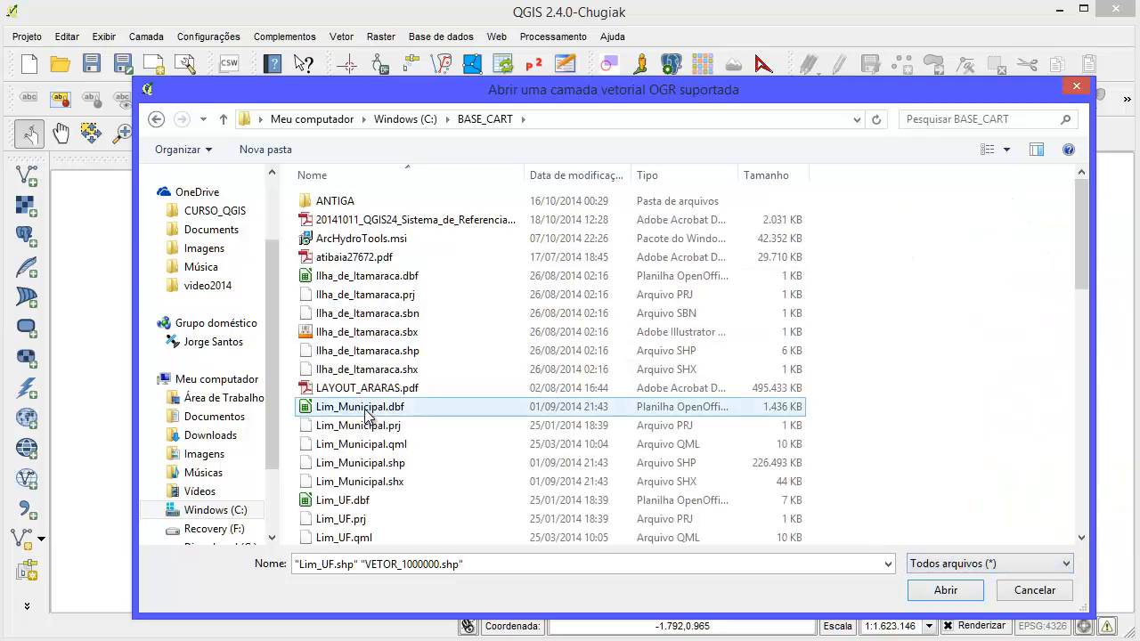
click(998, 566)
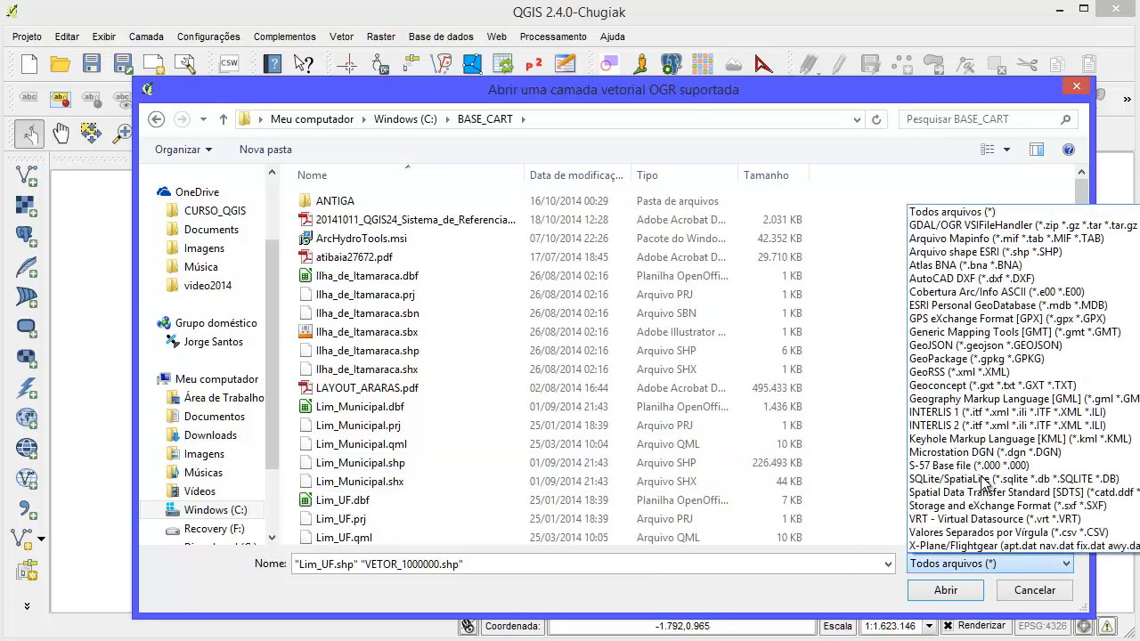
click(990, 273)
click(980, 566)
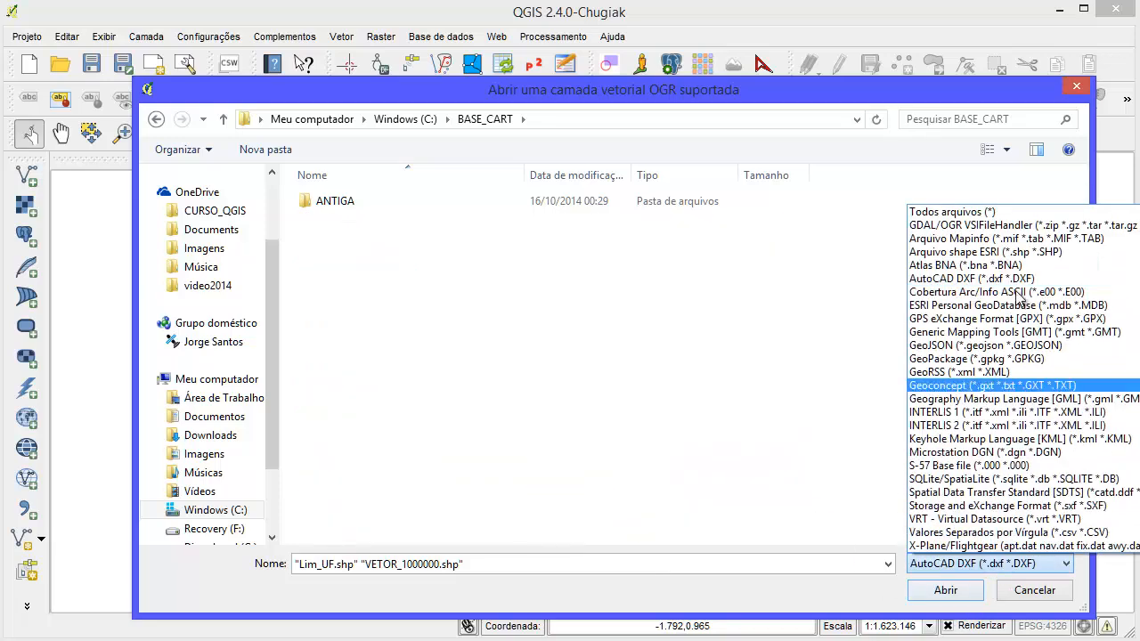
click(1014, 253)
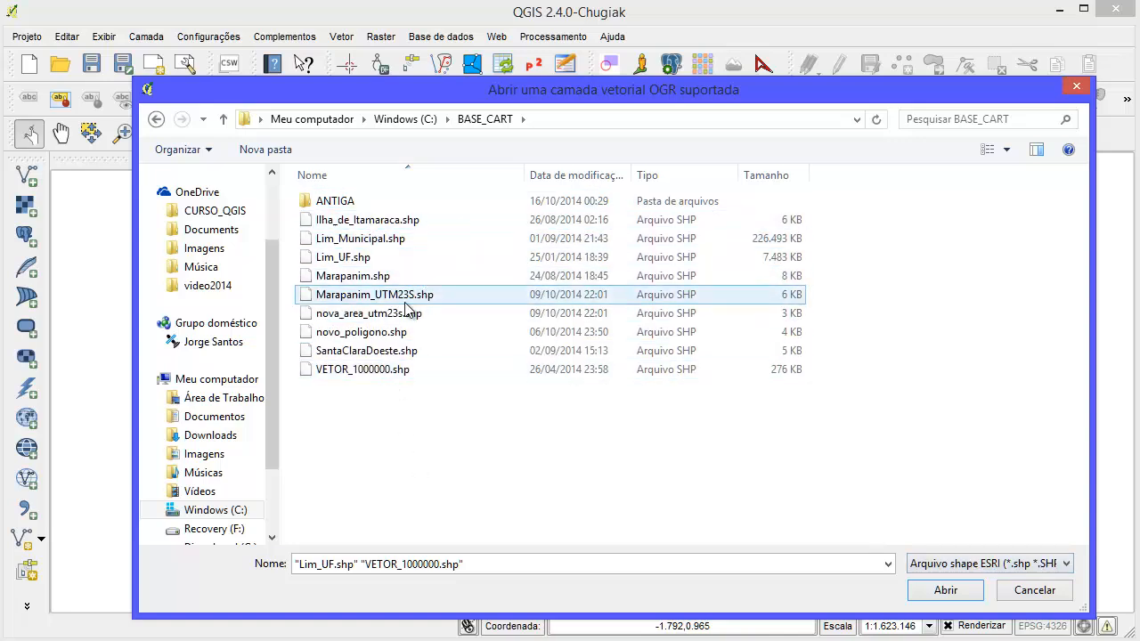
Step: Select the VETOR_1000000.shp and Lim_UF.shp shapefiles and add both to the project as vector layers
click(392, 370)
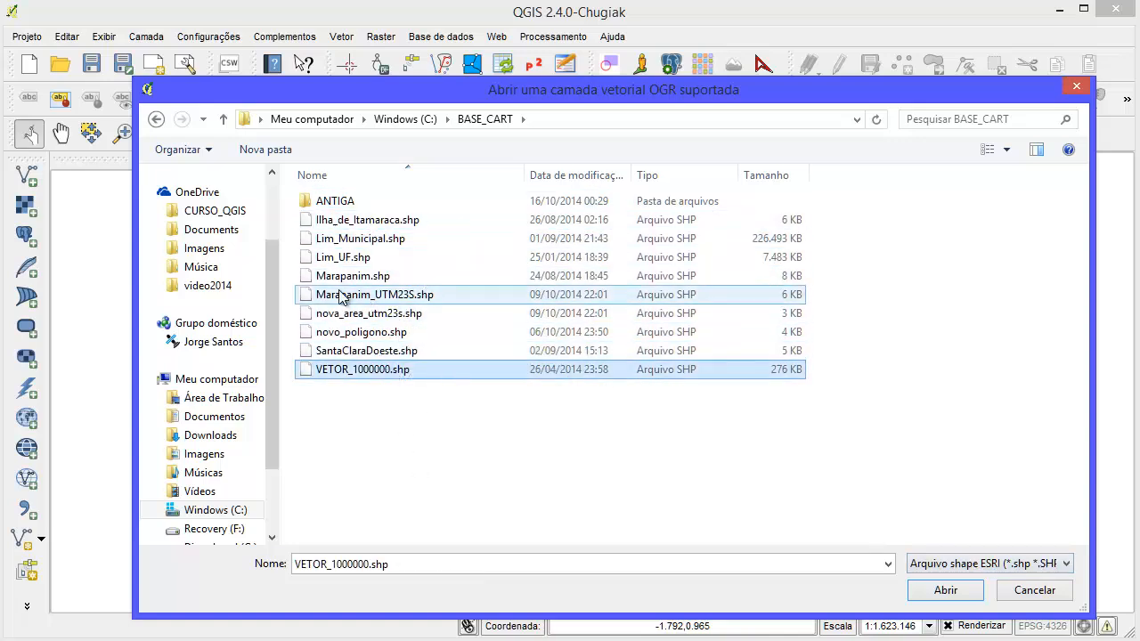
ctrl+click(343, 257)
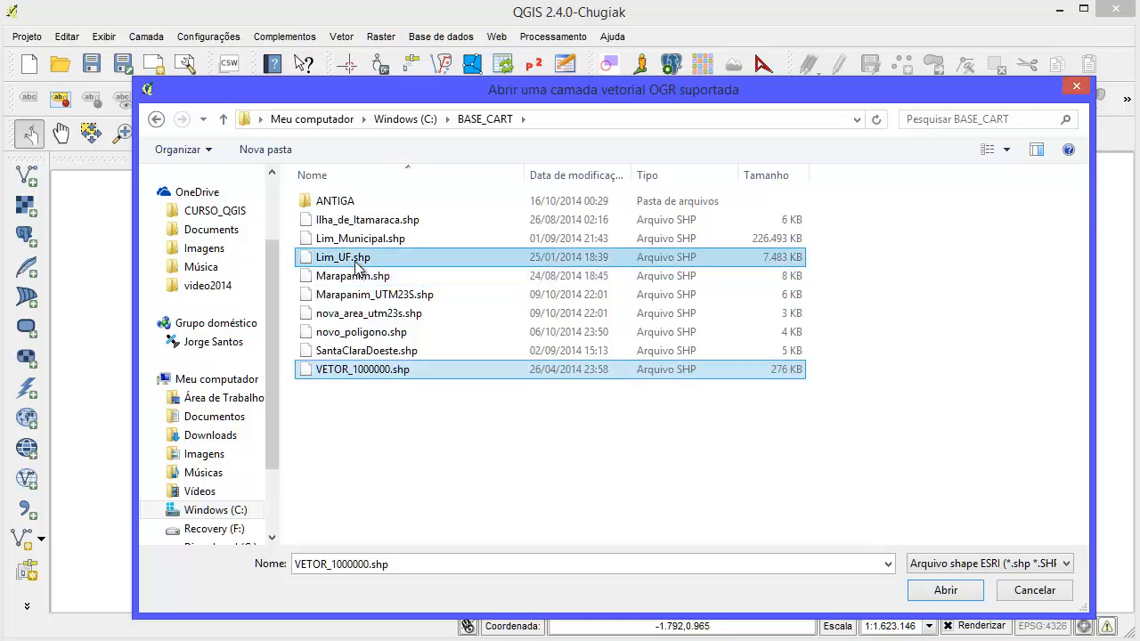
click(946, 590)
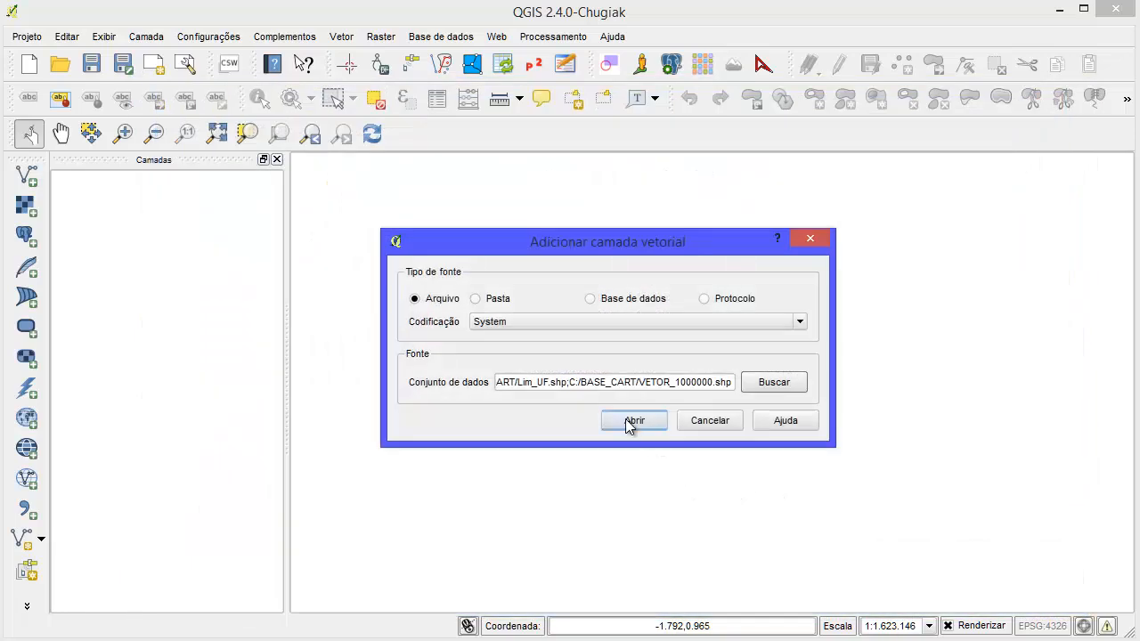
click(632, 420)
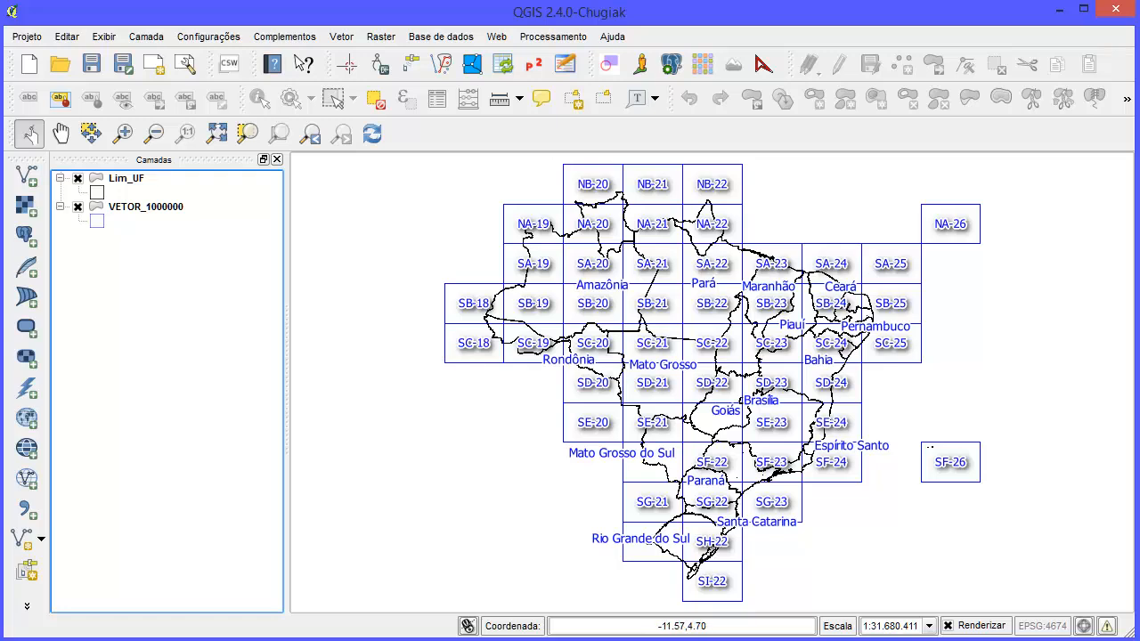
Step: Move the Lim_UF layer below VETOR_1000000 in the layer order and hide VETOR_1000000
click(129, 181)
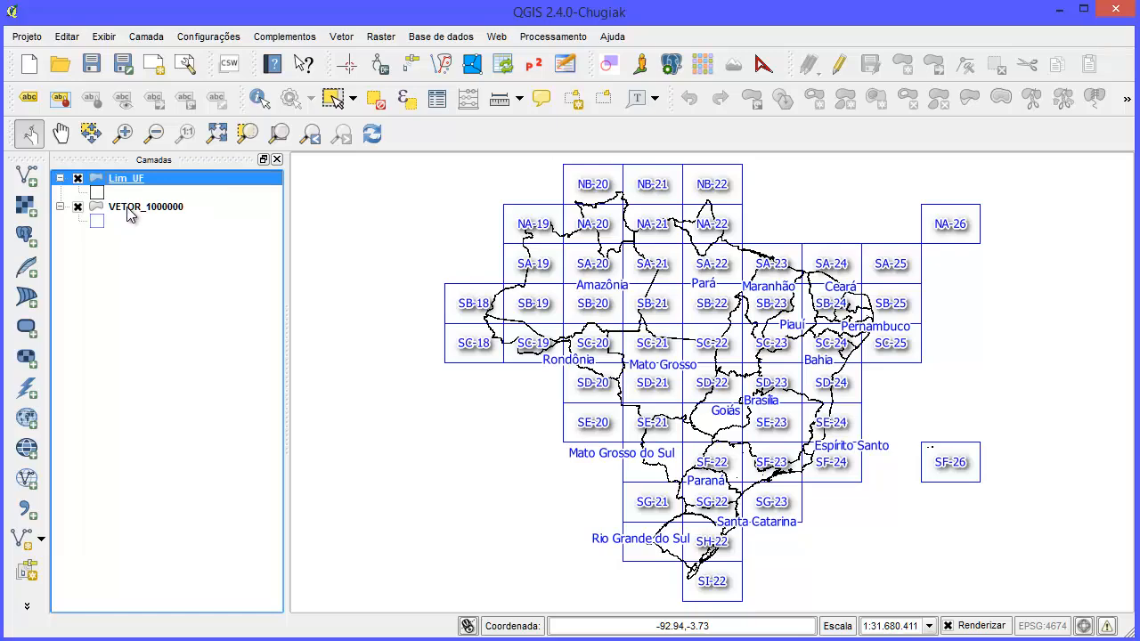
drag(131, 207, 133, 246)
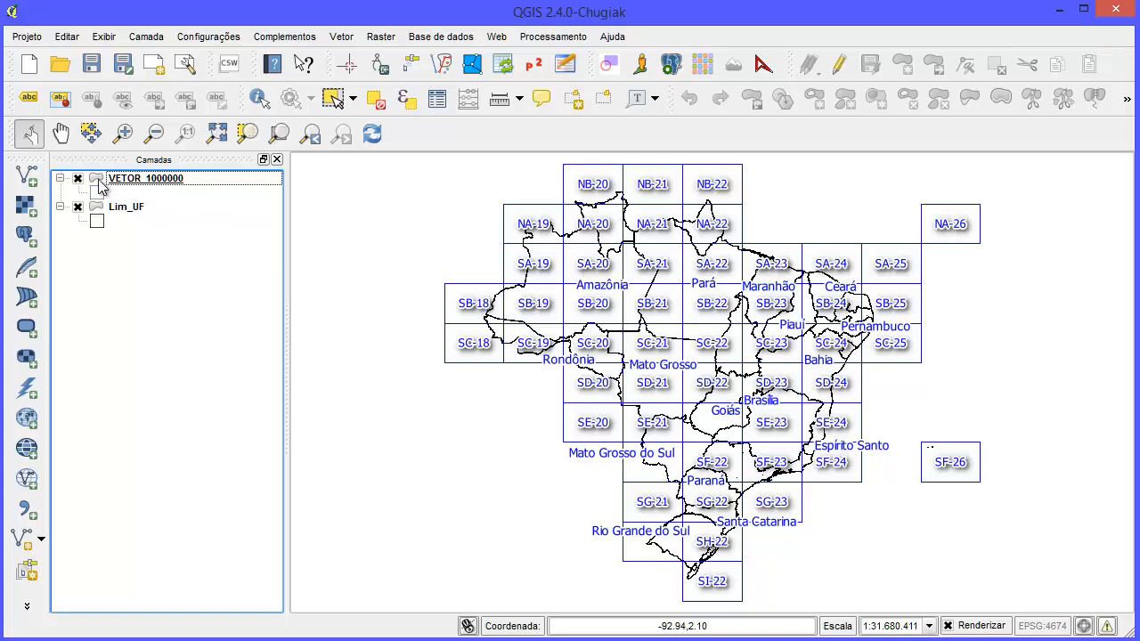
click(78, 179)
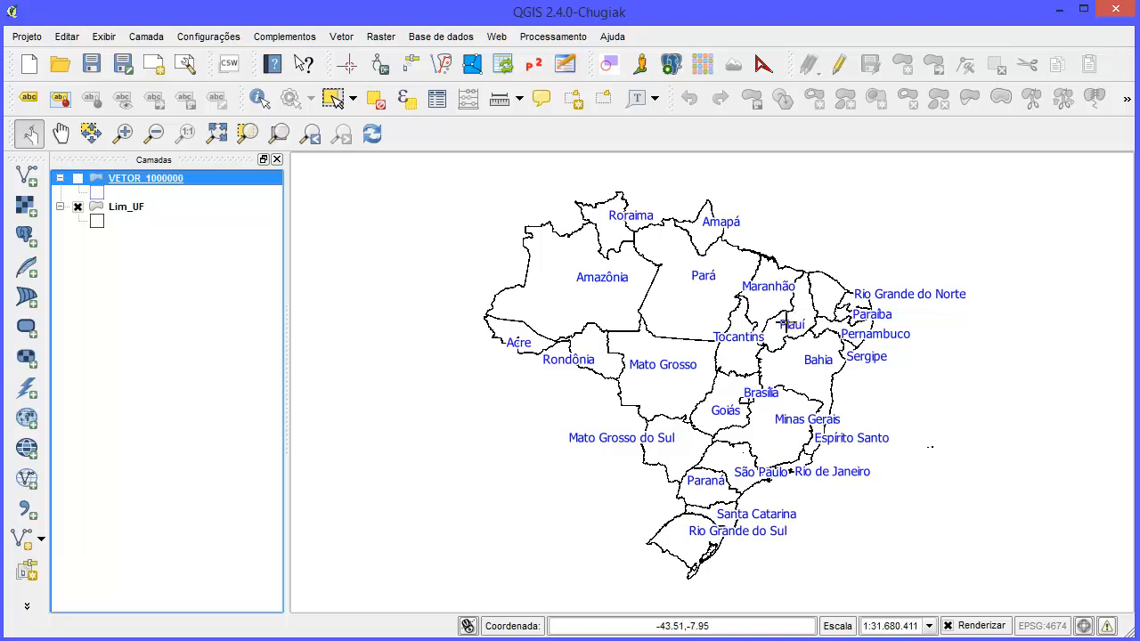
Step: Make Lim_UF the active layer and zoom the map in on the state of Sergipe
click(123, 133)
drag(715, 250, 878, 385)
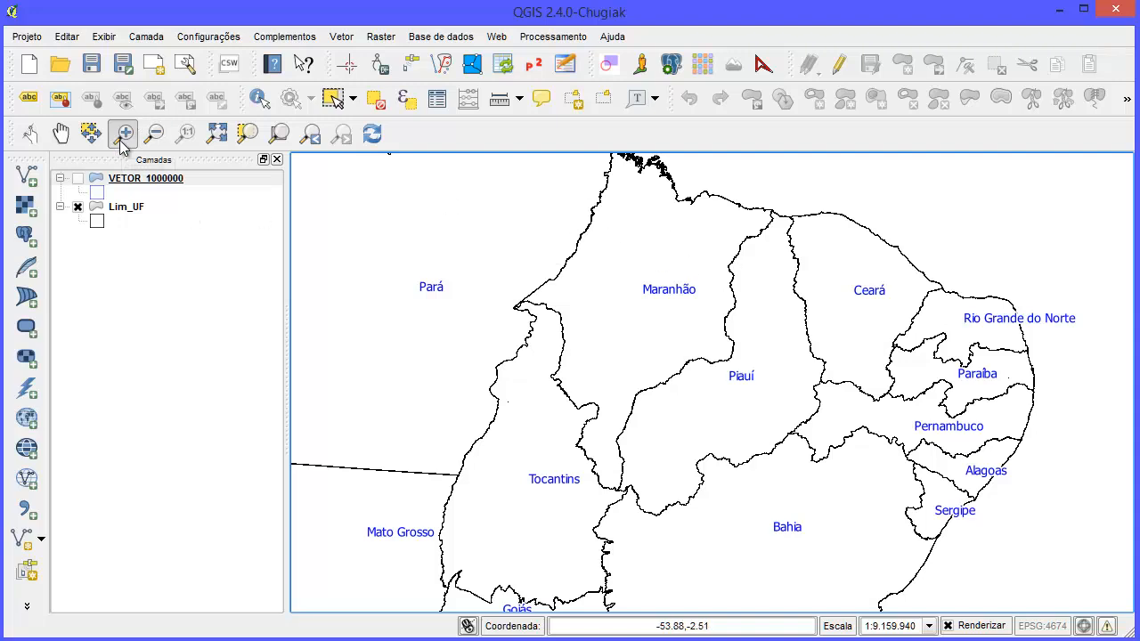
drag(564, 191, 868, 520)
drag(523, 180, 923, 606)
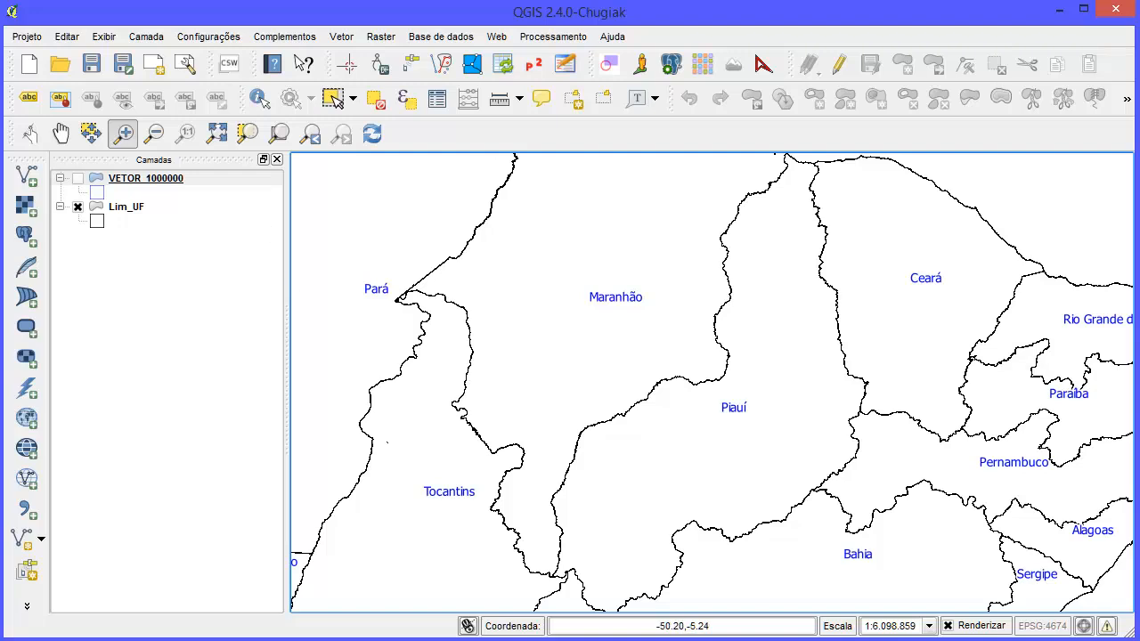
click(134, 207)
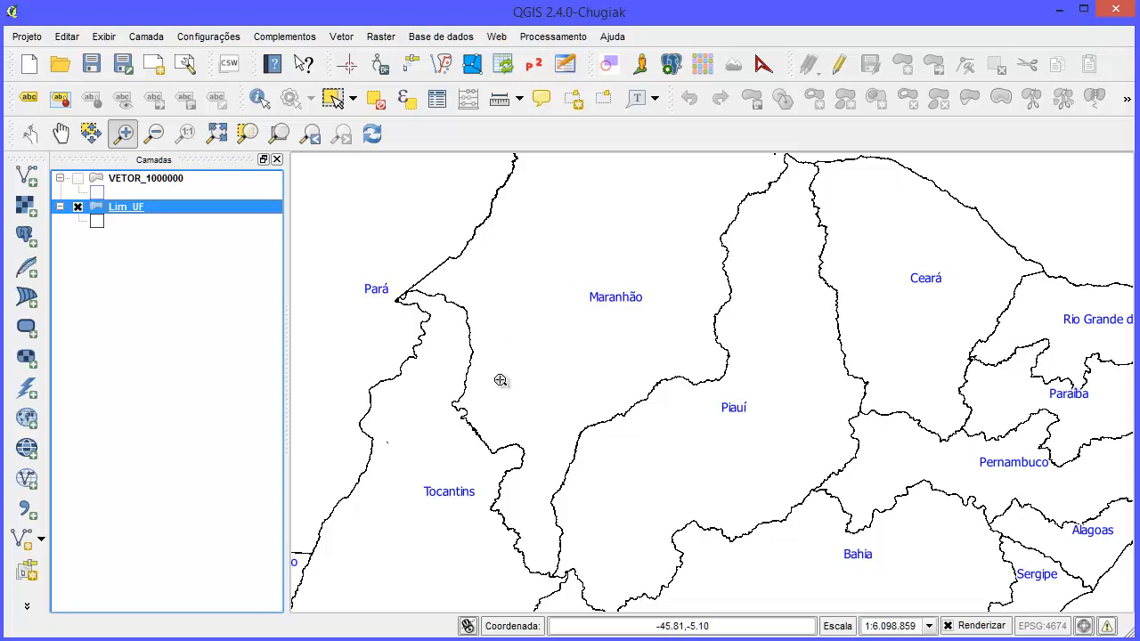
drag(990, 464, 790, 366)
drag(857, 415, 787, 318)
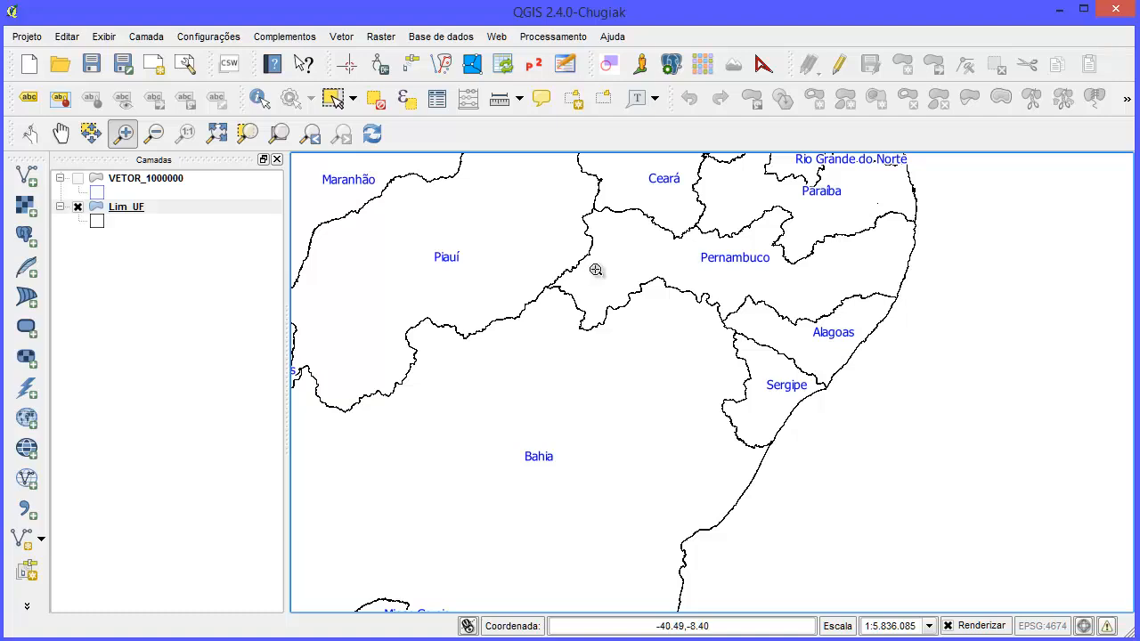
scroll(534, 321, down, 1)
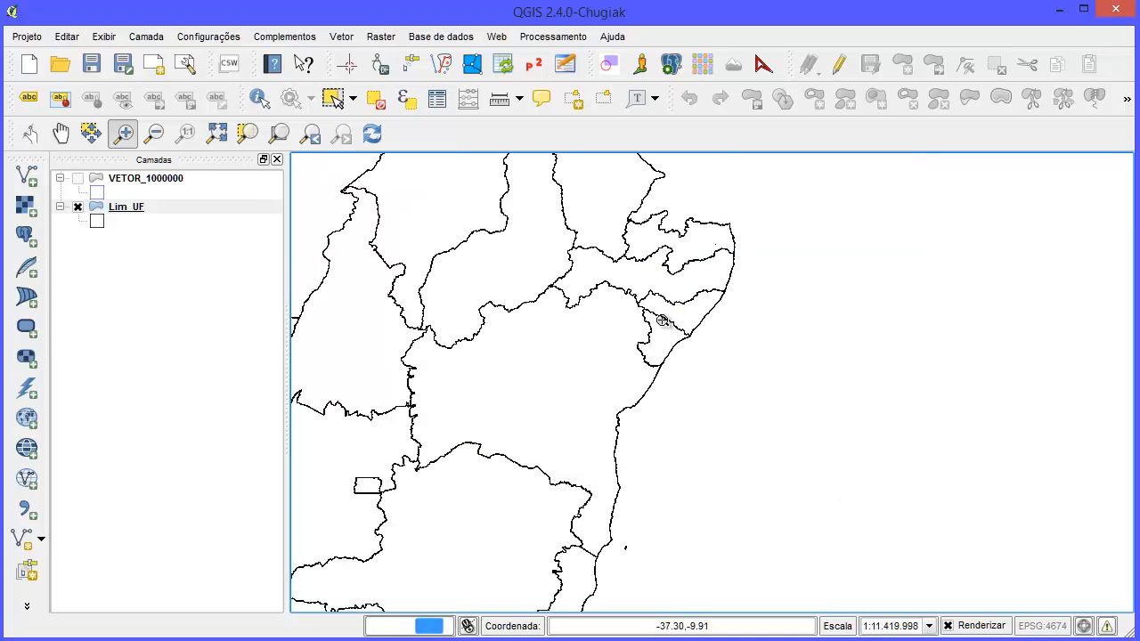
drag(597, 295, 731, 399)
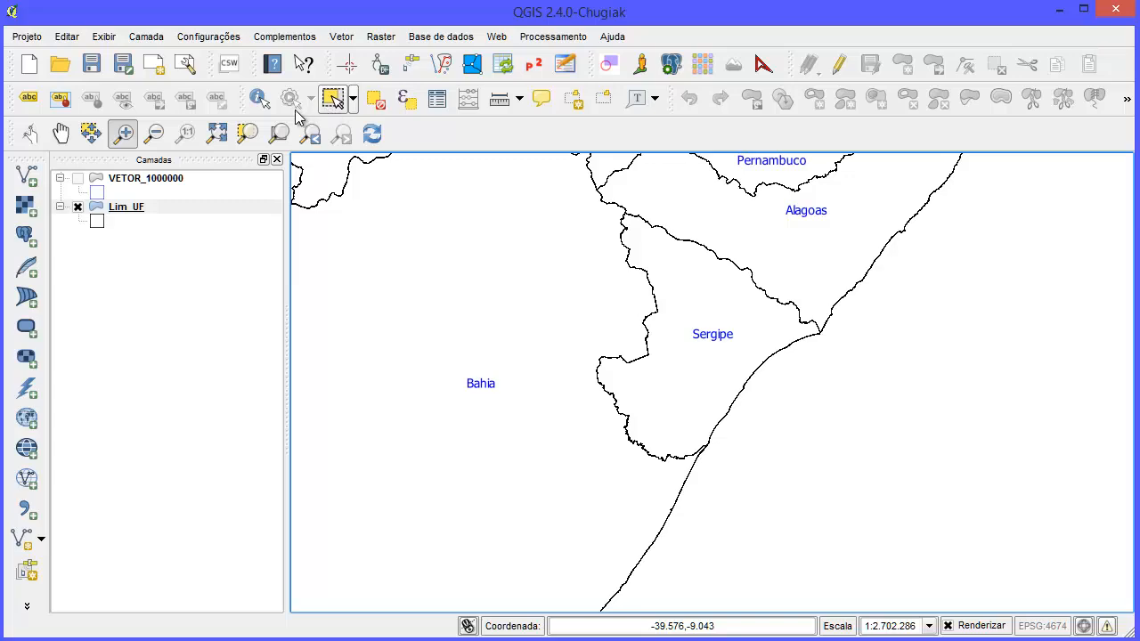
Step: Hide the Atributos toolbar and show it again
click(106, 40)
mouse_move(285, 446)
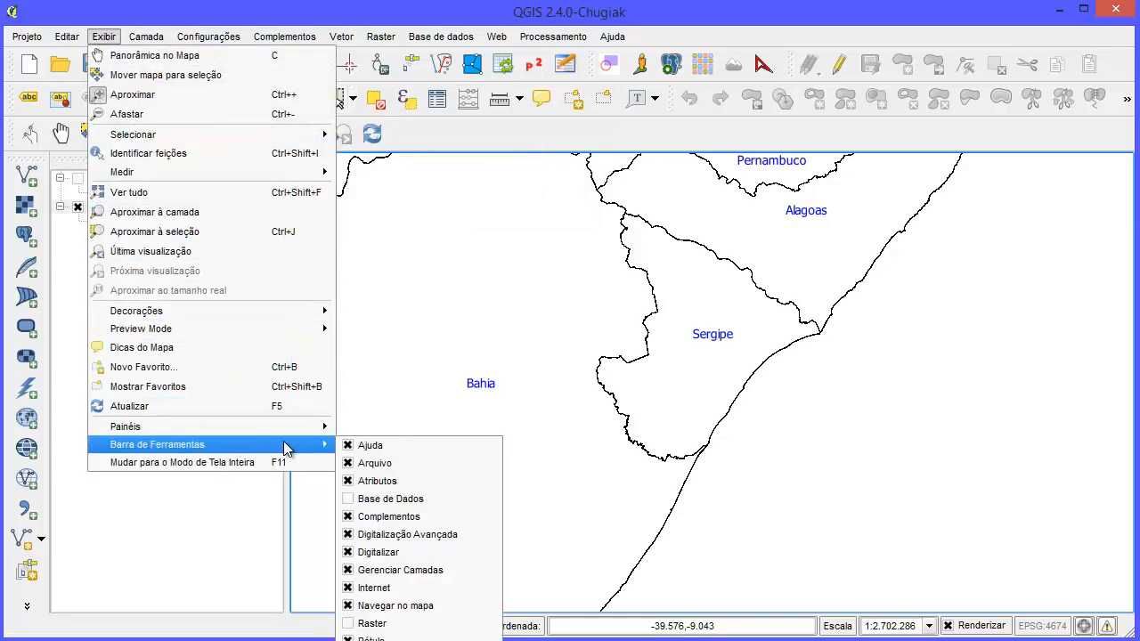
click(412, 484)
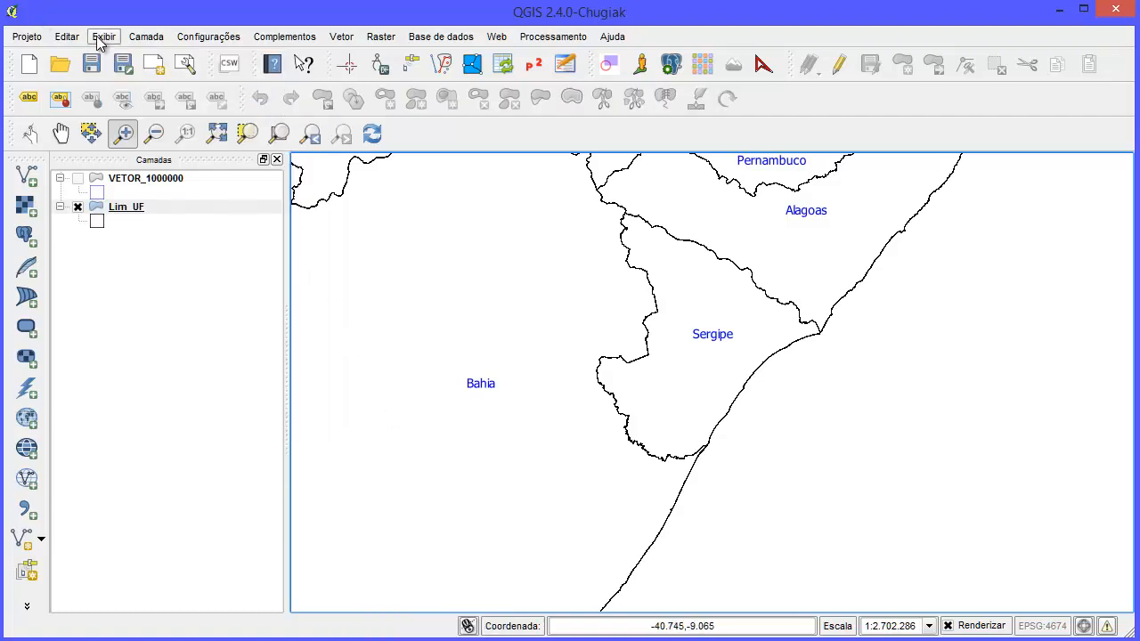
click(66, 39)
mouse_move(98, 39)
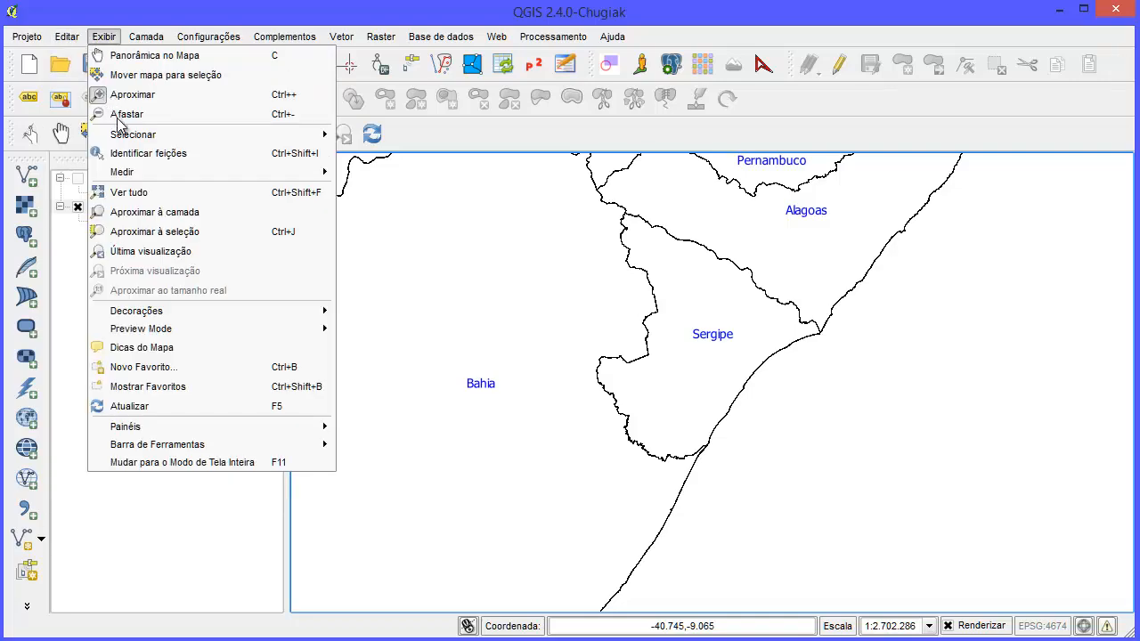
mouse_move(320, 444)
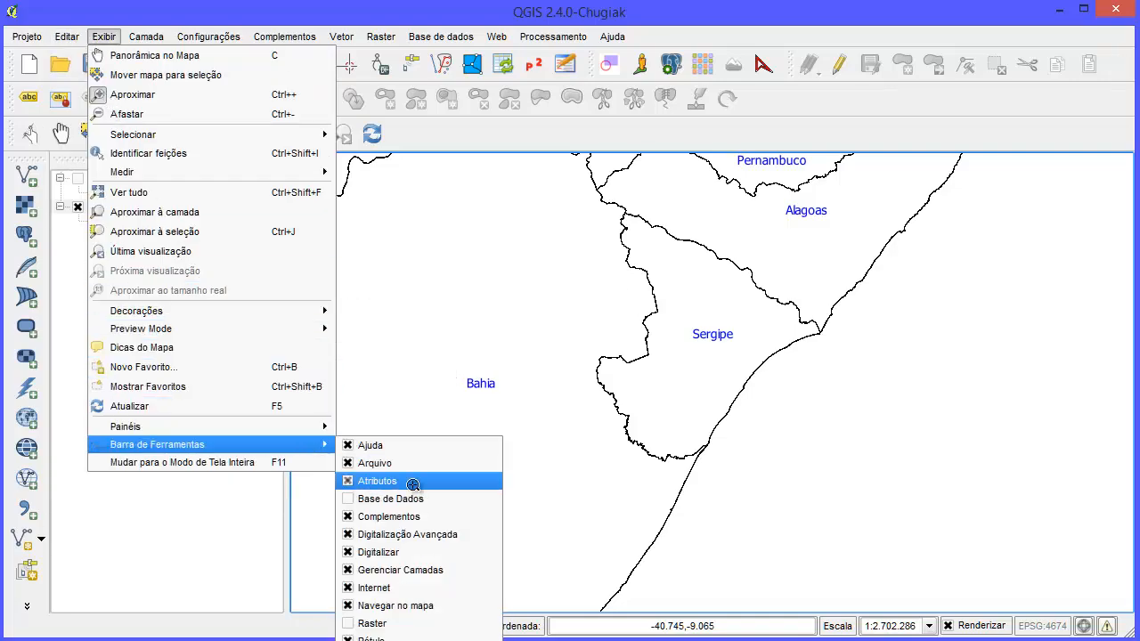
click(411, 481)
Step: Float the Atributos toolbar over the map canvas and select Alagoas and Sergipe with a rectangle selection
drag(253, 105, 355, 337)
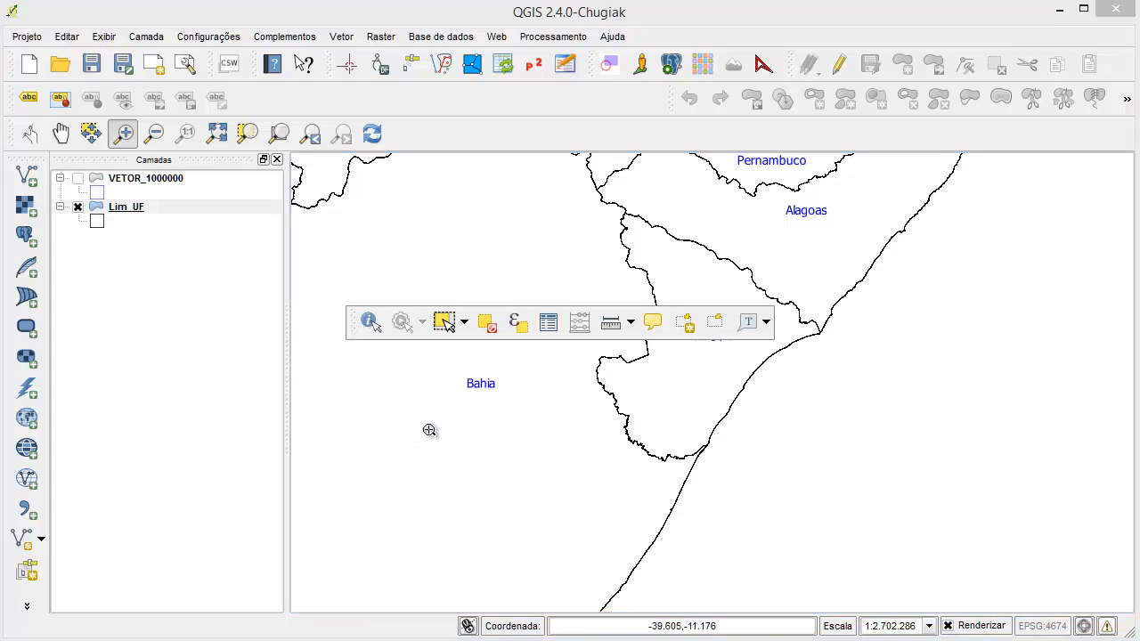
click(463, 322)
click(463, 322)
click(463, 322)
click(464, 323)
click(463, 322)
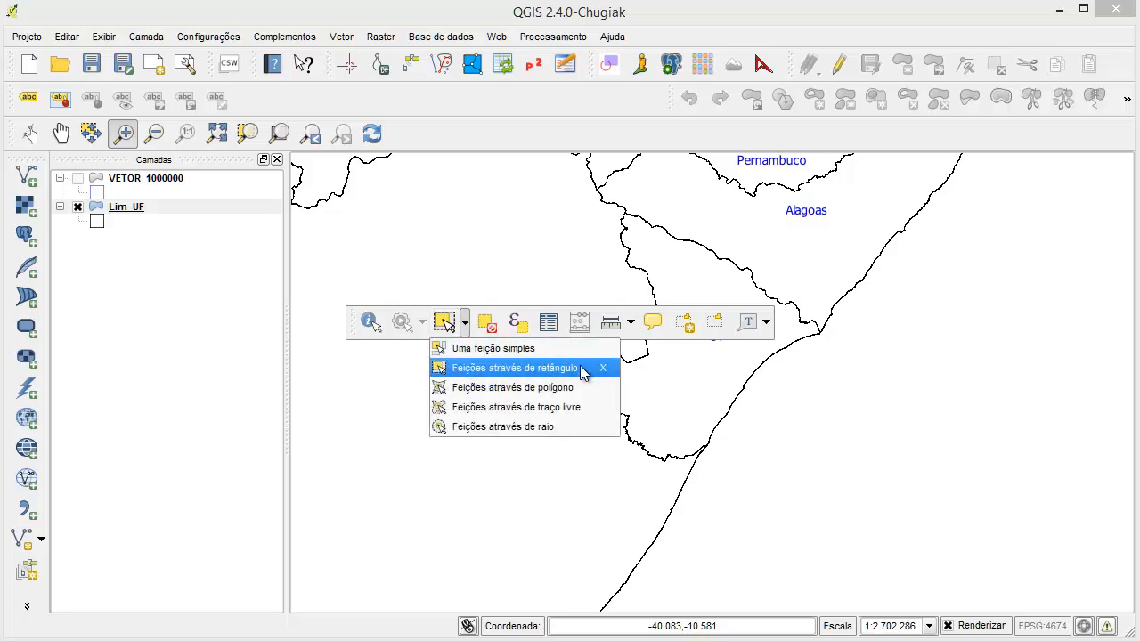
click(581, 372)
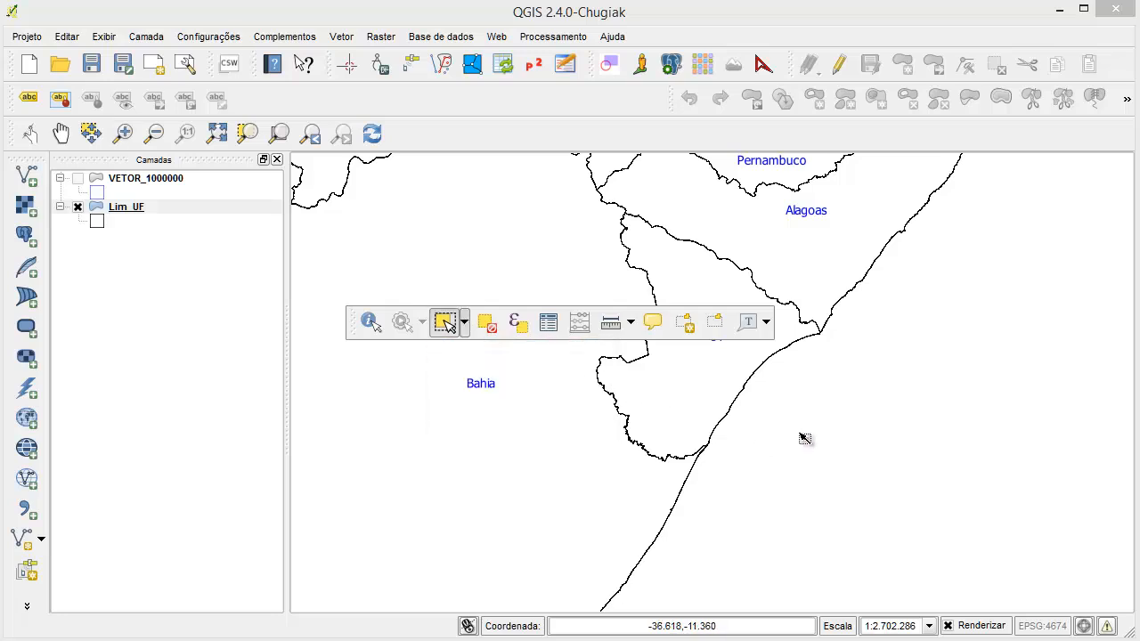
drag(673, 202, 799, 316)
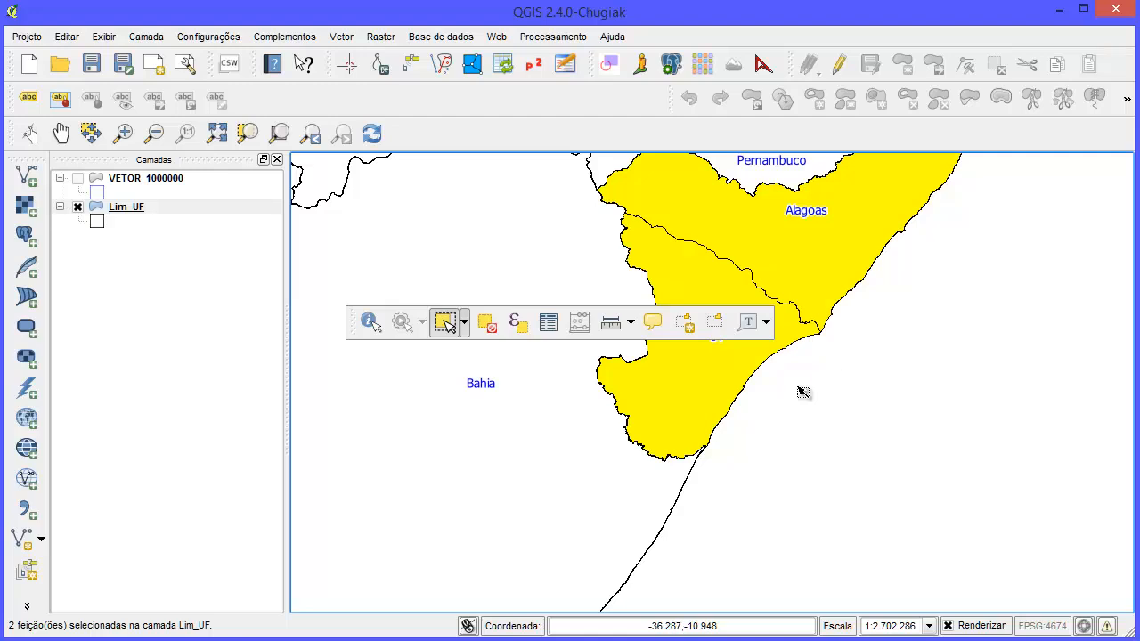
Step: Move the floating Atributos toolbar off the Sergipe label and clear the feature selection in Lim_UF
drag(353, 318, 335, 266)
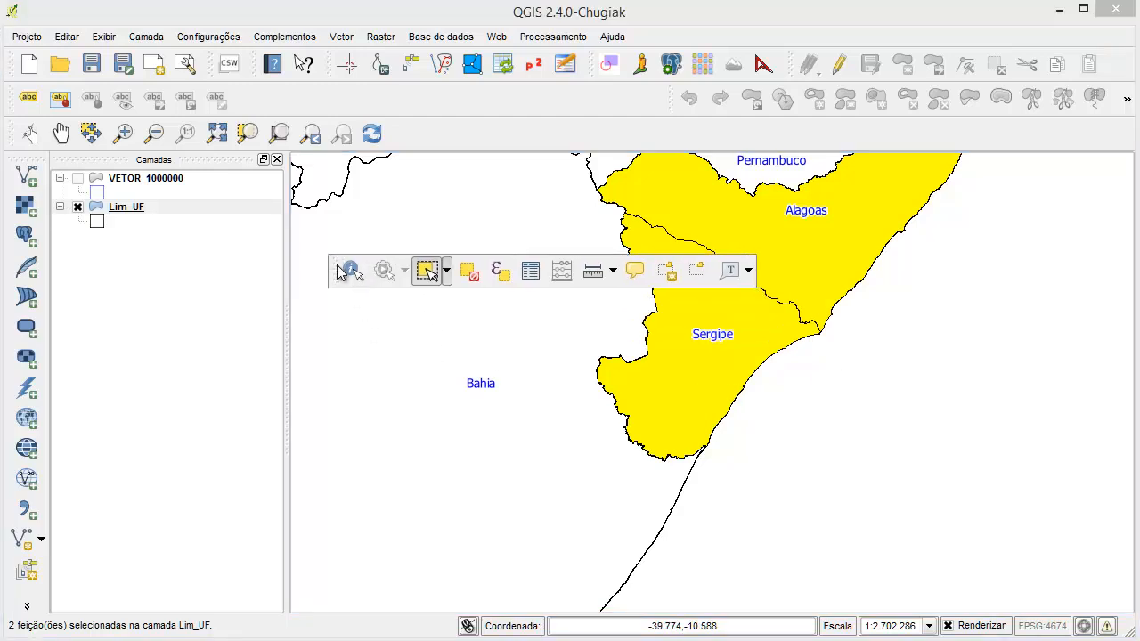
click(859, 454)
drag(770, 330, 814, 348)
click(960, 456)
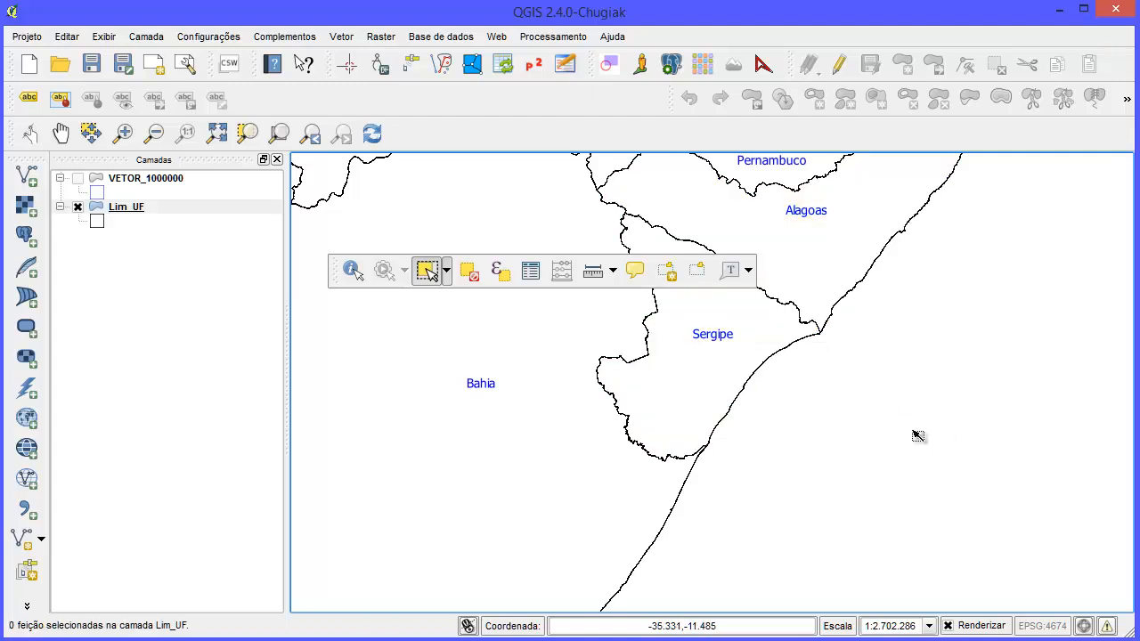
Step: Select Alagoas and Sergipe together with a rectangle selection and clear that selection
drag(859, 354, 786, 296)
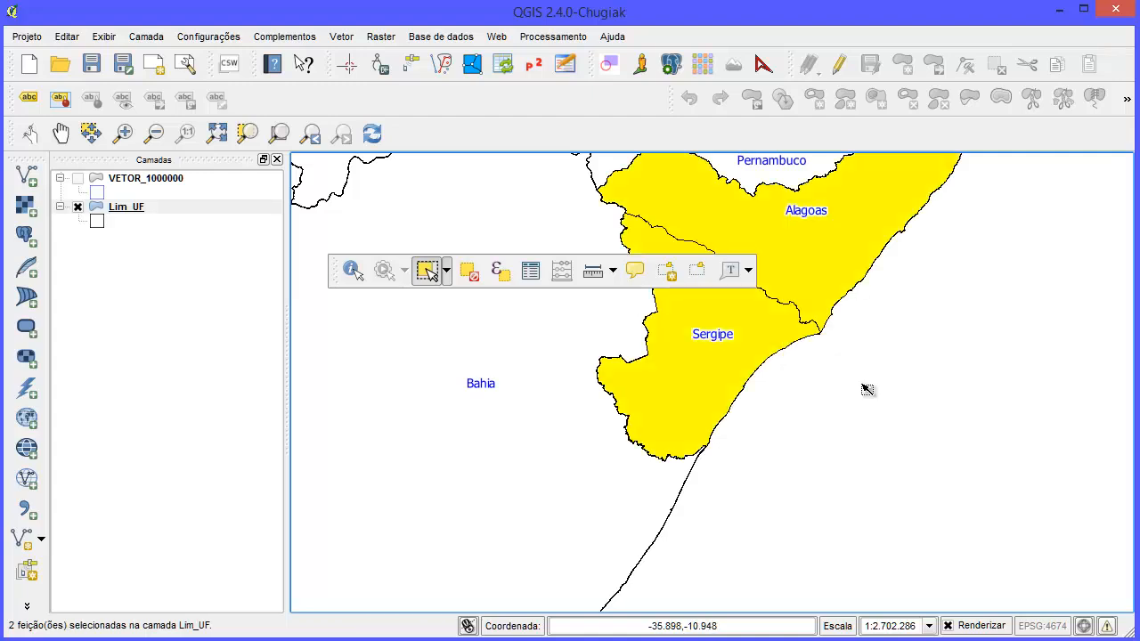
click(468, 276)
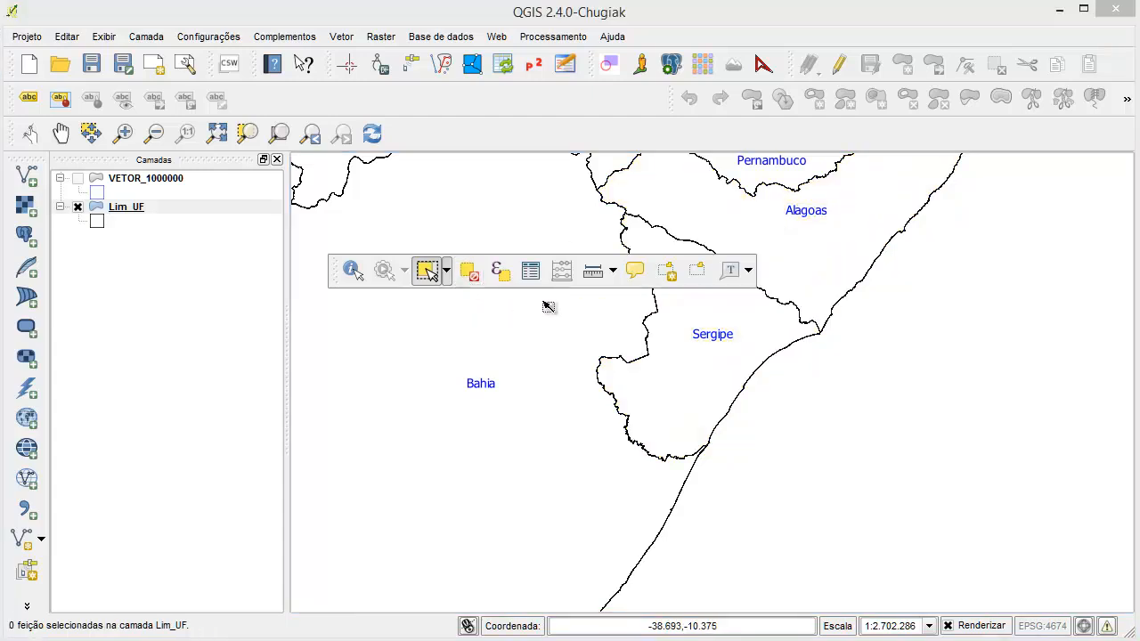
Step: Select only Sergipe in Lim_UF and move the floating Atributos toolbar off the state's outline
click(764, 364)
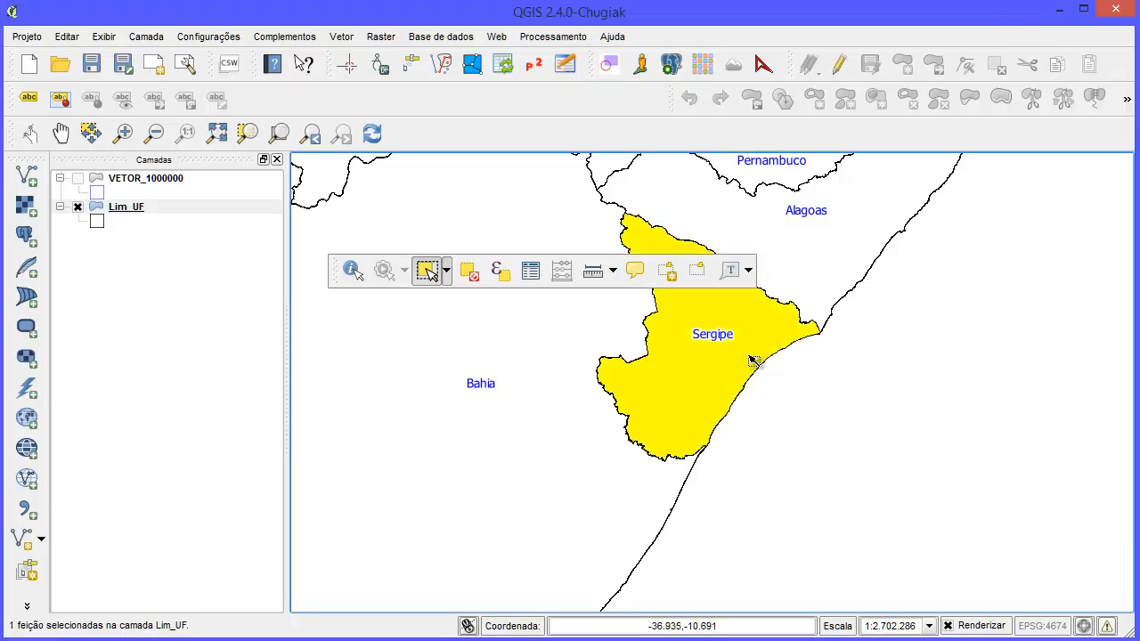
drag(677, 359, 718, 411)
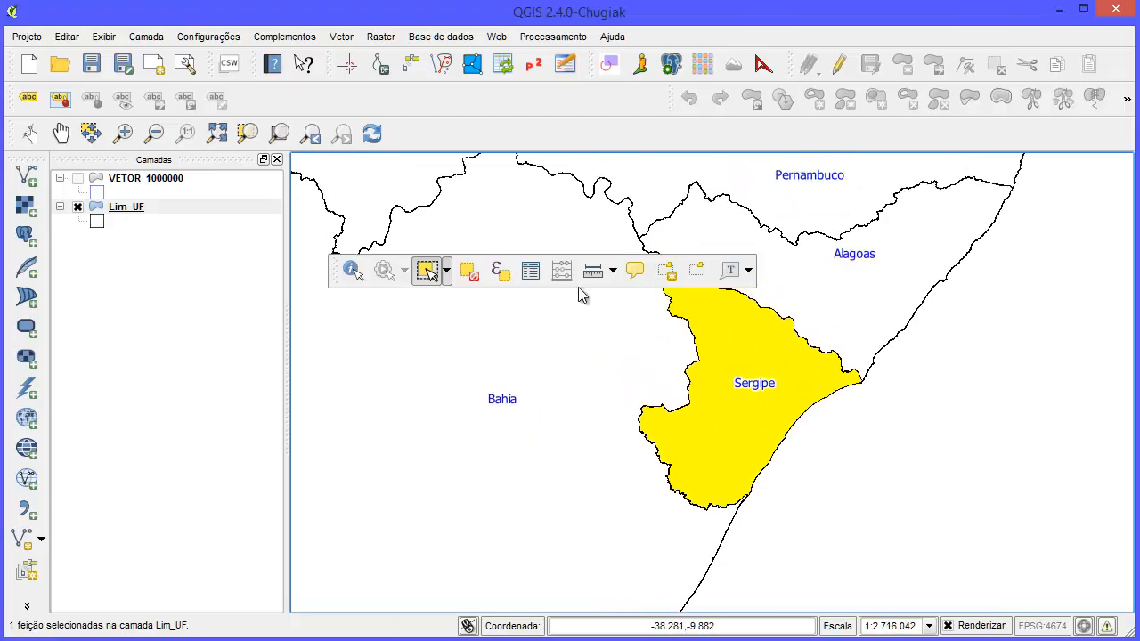
drag(332, 263, 347, 232)
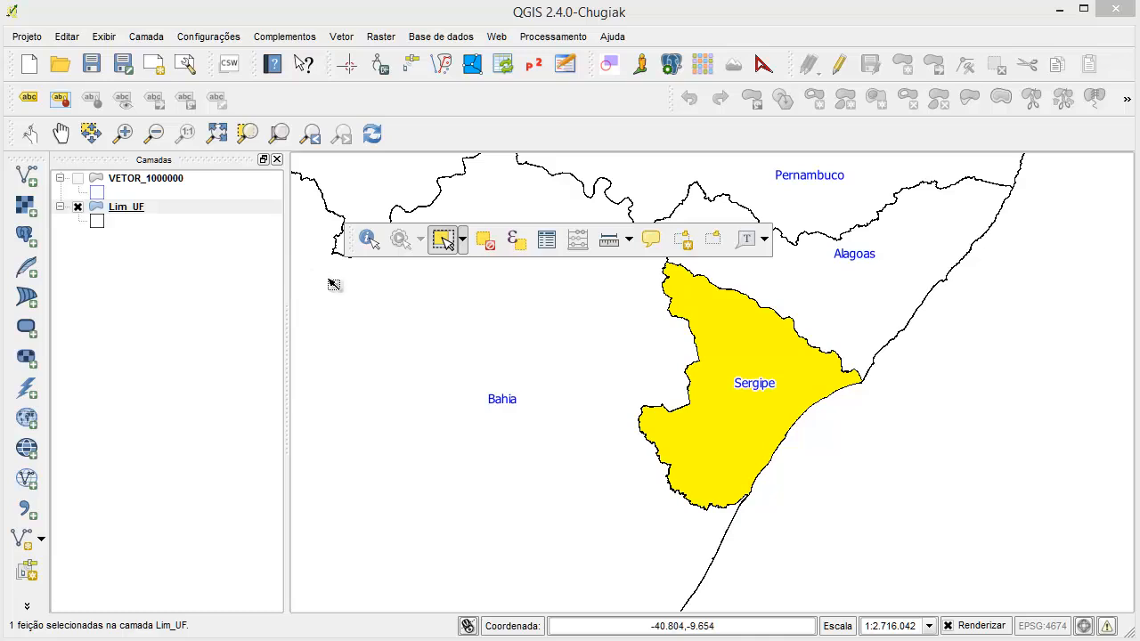
Step: Deselect Sergipe in Lim_UF and try to select the state with VETOR_1000000 as the active layer
click(174, 210)
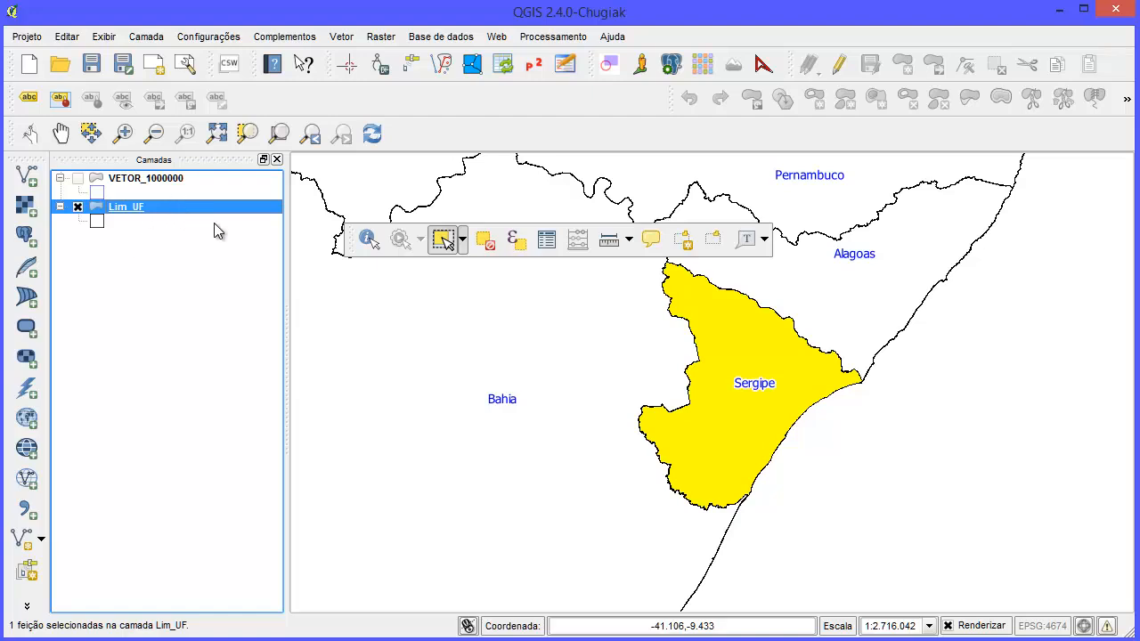
click(919, 421)
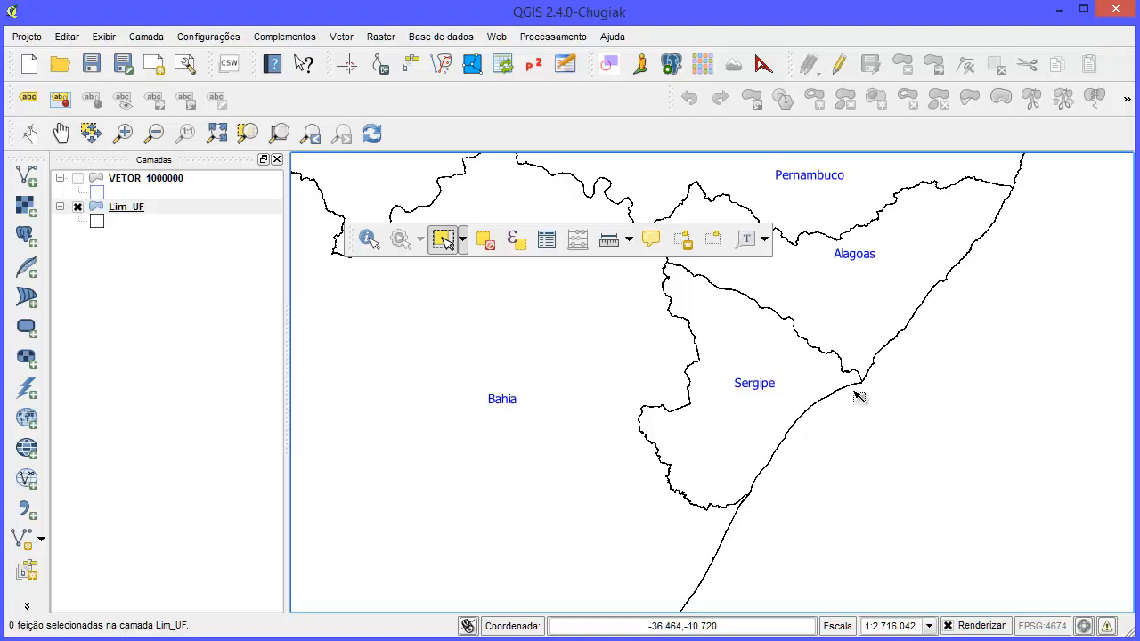
click(129, 210)
click(173, 179)
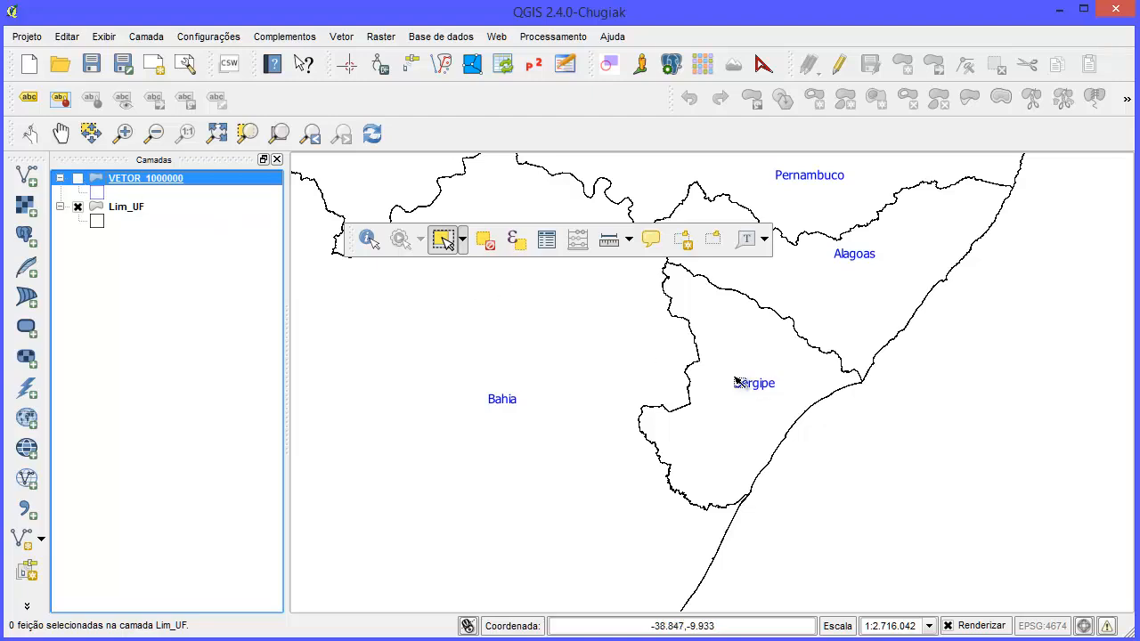
click(805, 404)
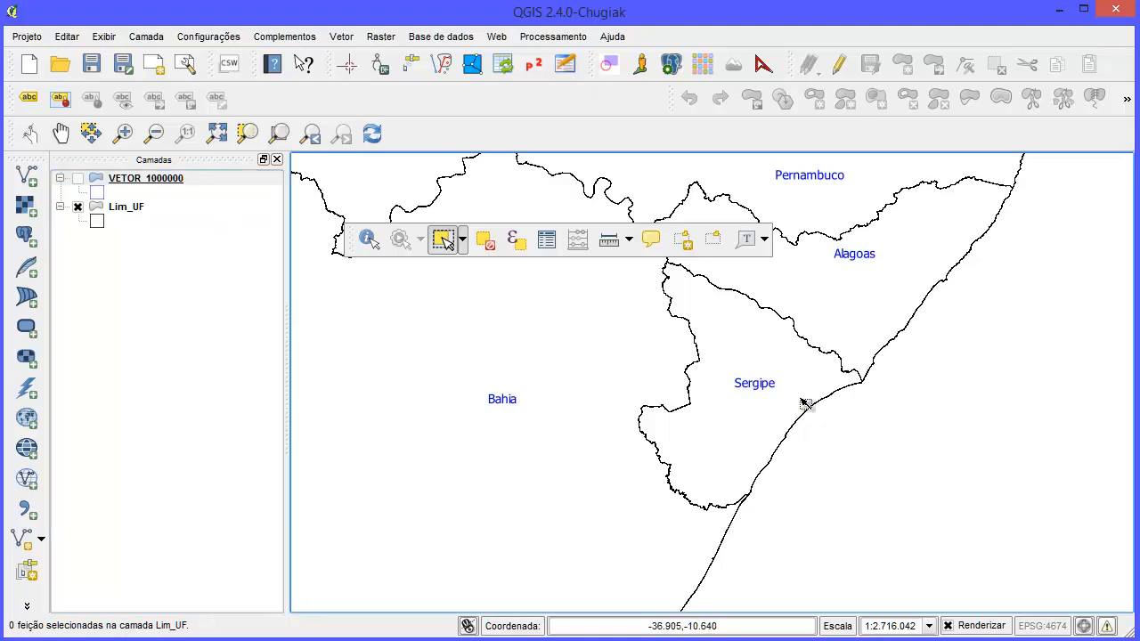
Step: Make Lim_UF the active layer again and select the state of Sergipe
click(135, 209)
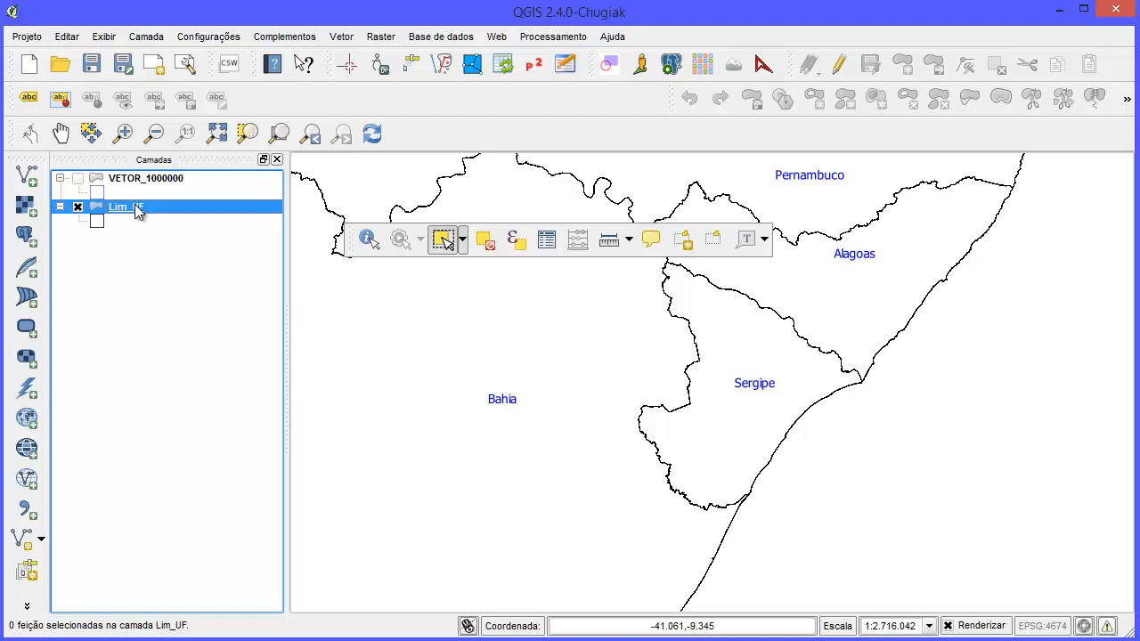
click(762, 424)
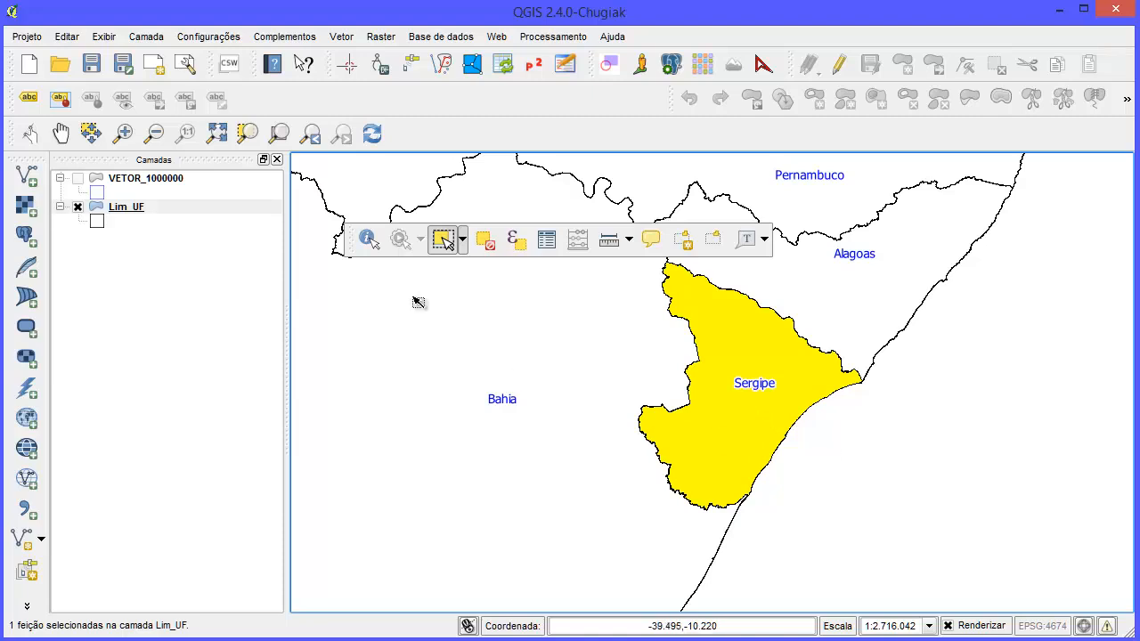
click(164, 207)
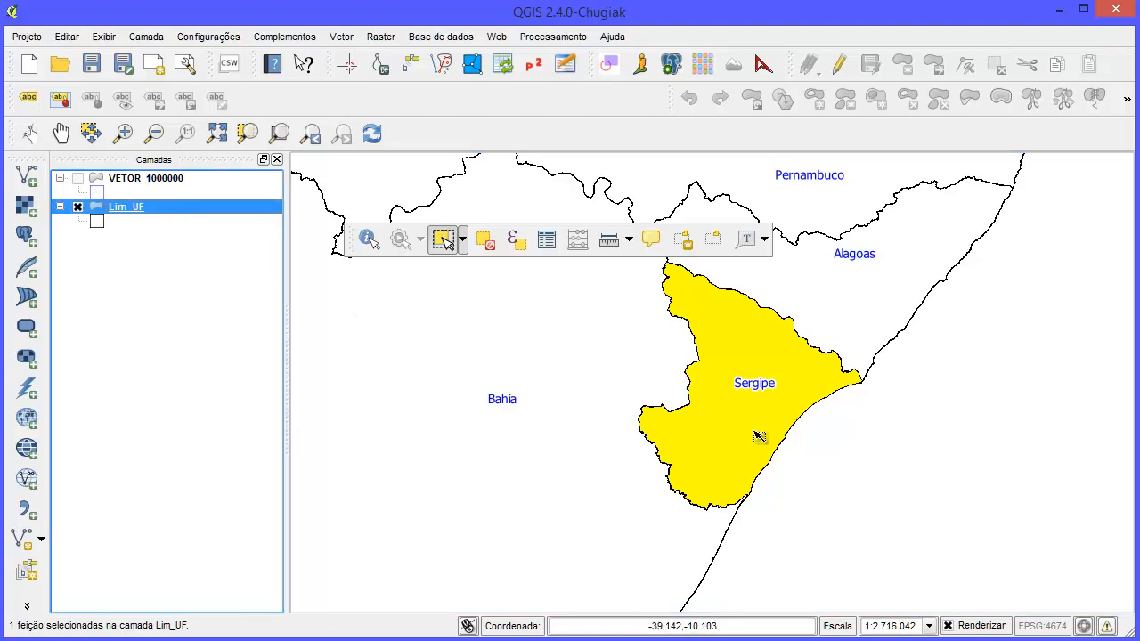
Step: Start saving Lim_UF as a new vector file, limited to the selected features, with the saved file added to the map
right_click(182, 208)
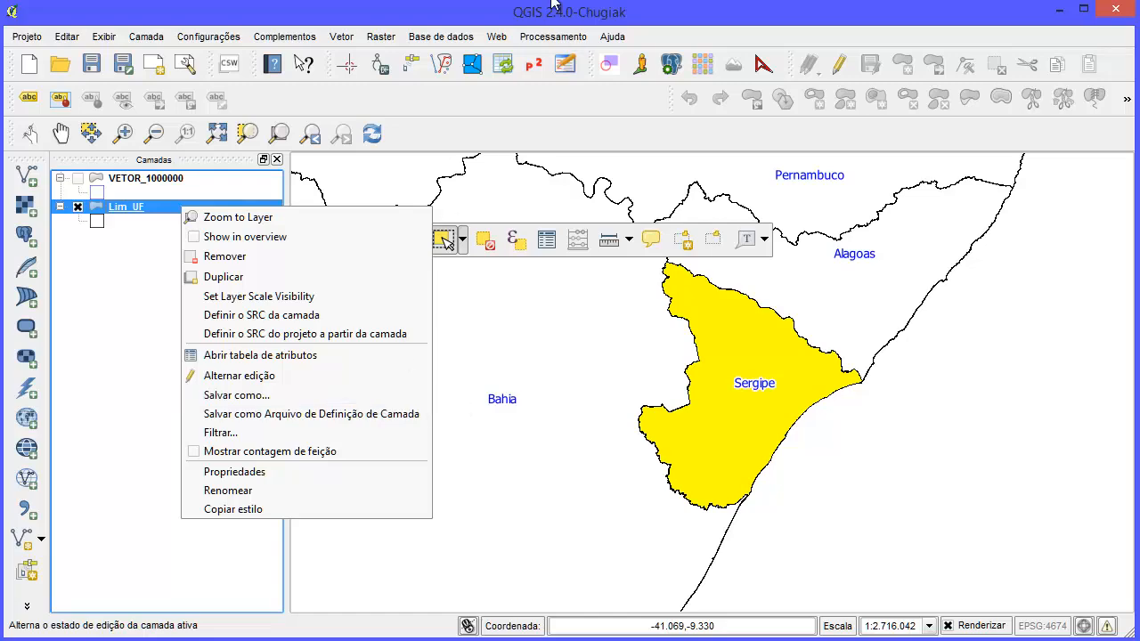
click(294, 398)
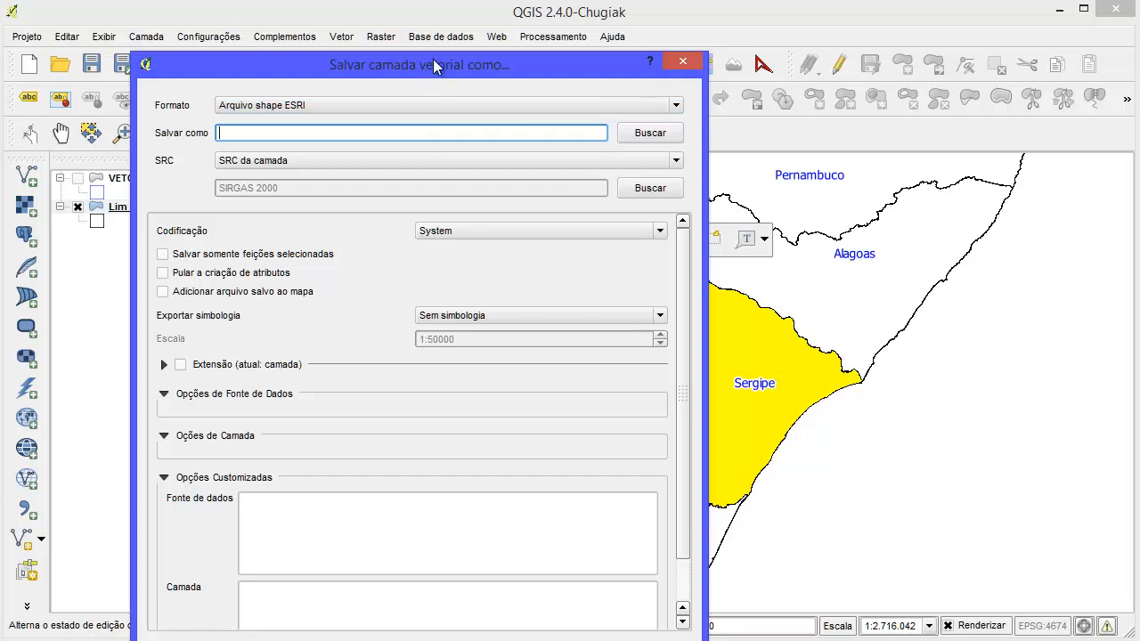
drag(436, 65, 516, 23)
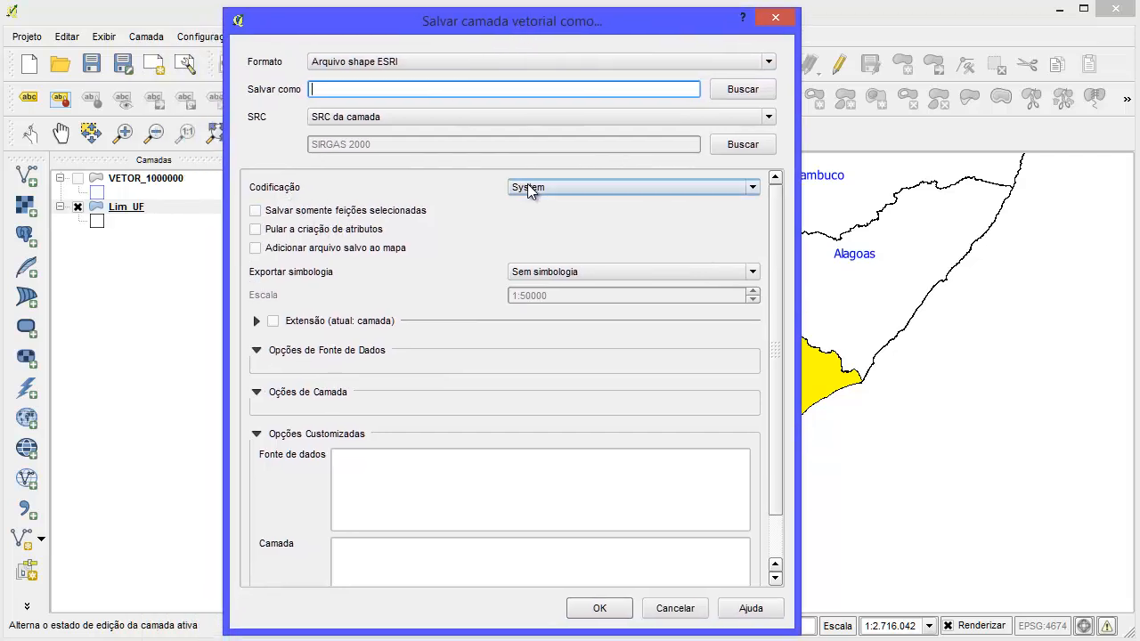
click(568, 187)
click(573, 188)
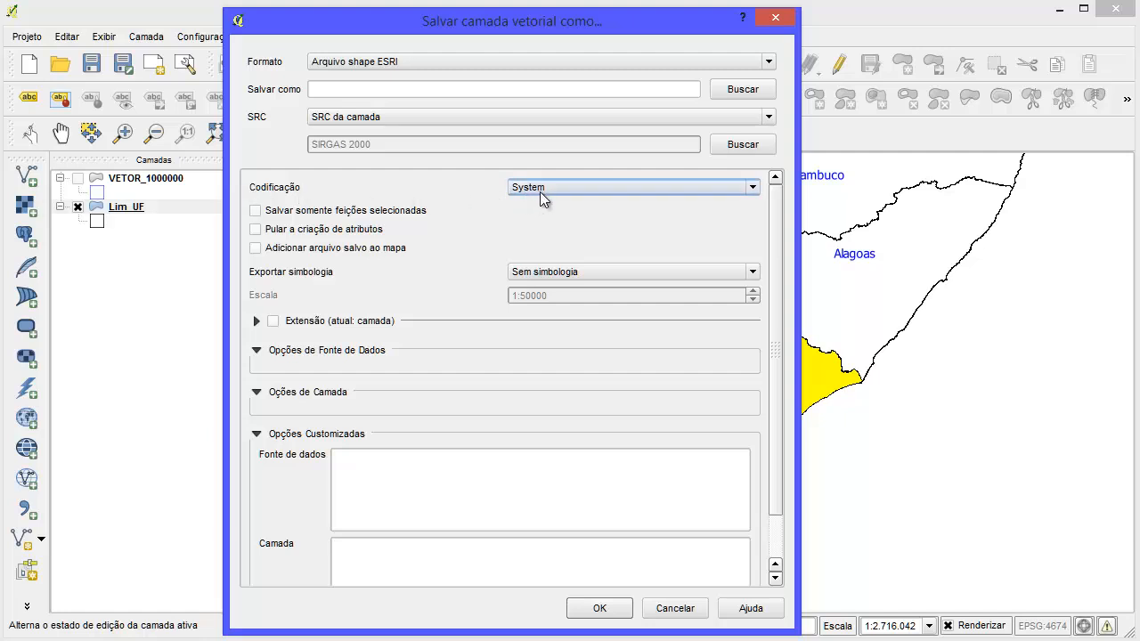
click(257, 211)
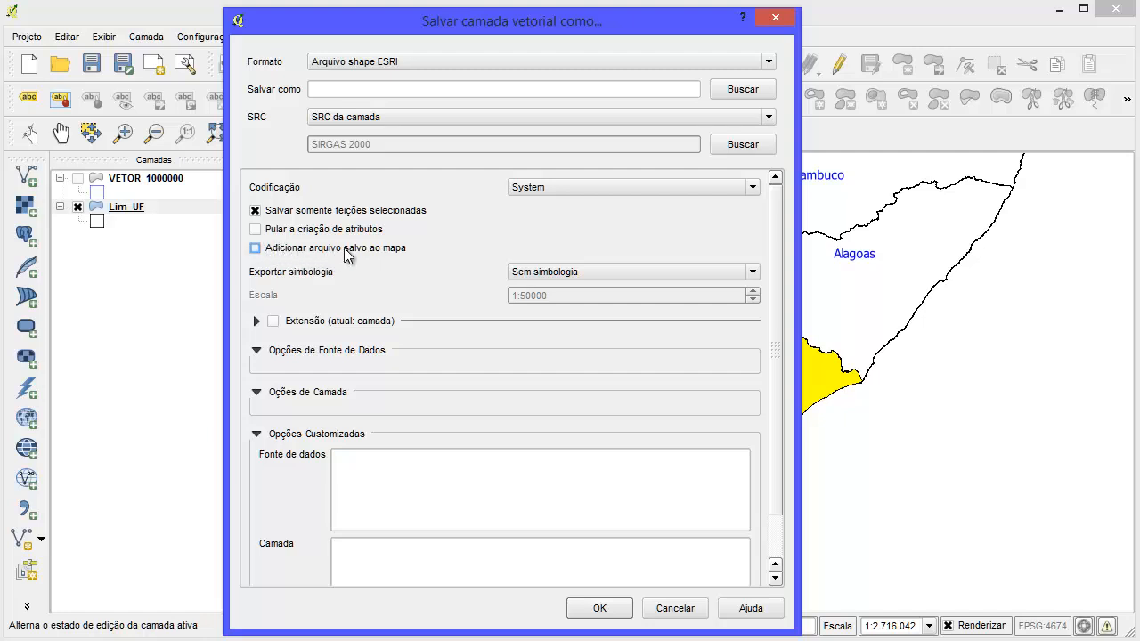
click(258, 251)
Step: Set the output file to Sergipe in the BASE_CART folder
click(718, 92)
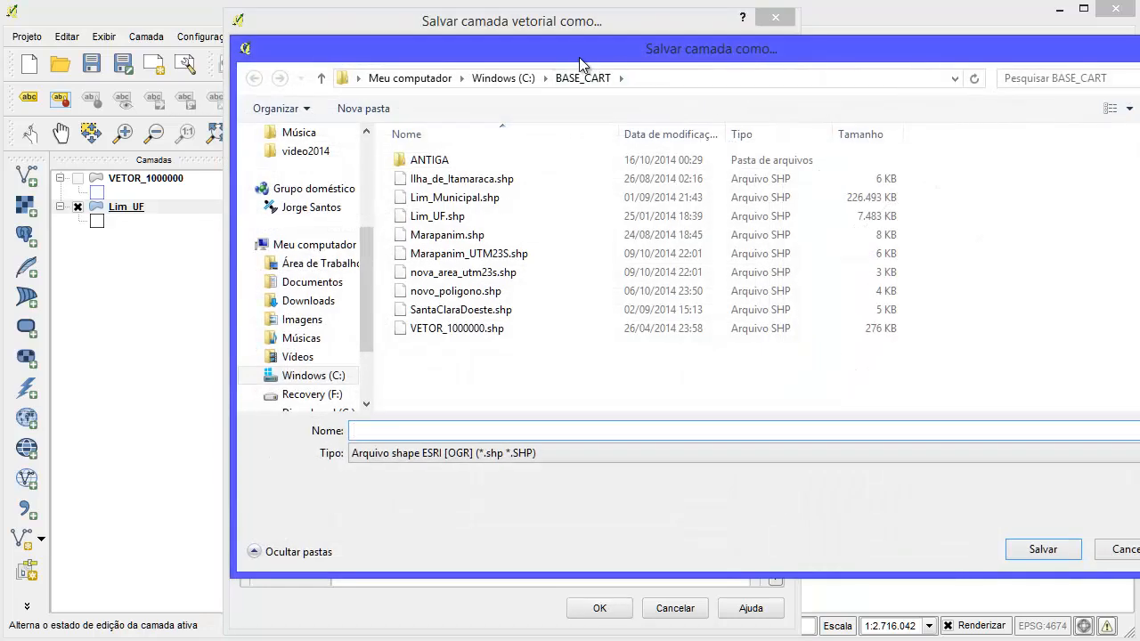
drag(578, 59, 537, 55)
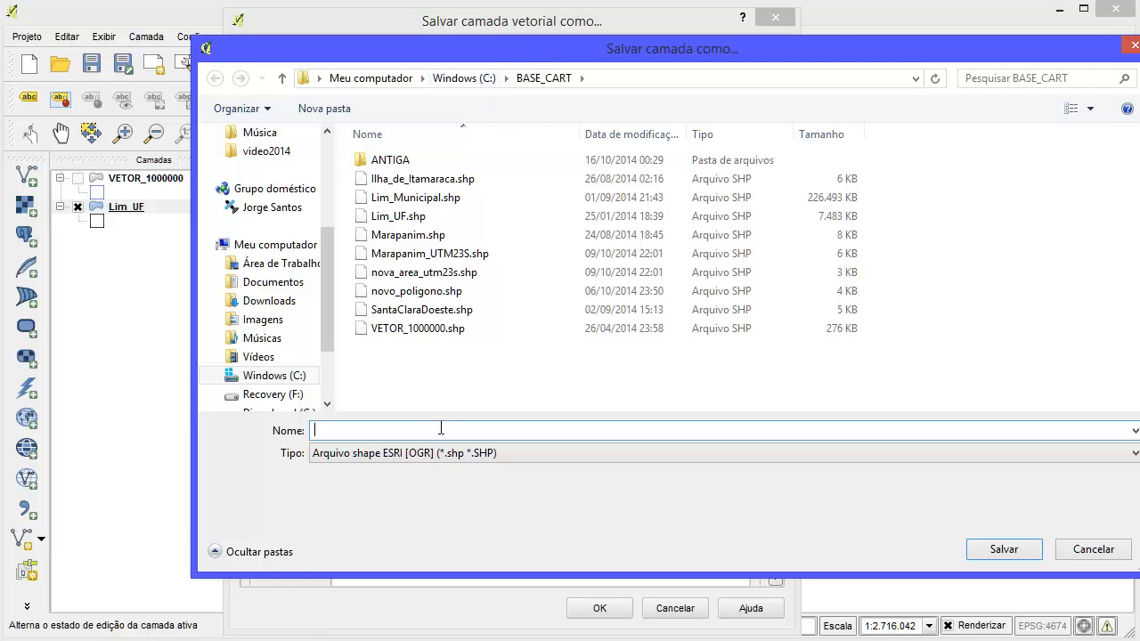
text(Sergipe)
click(987, 543)
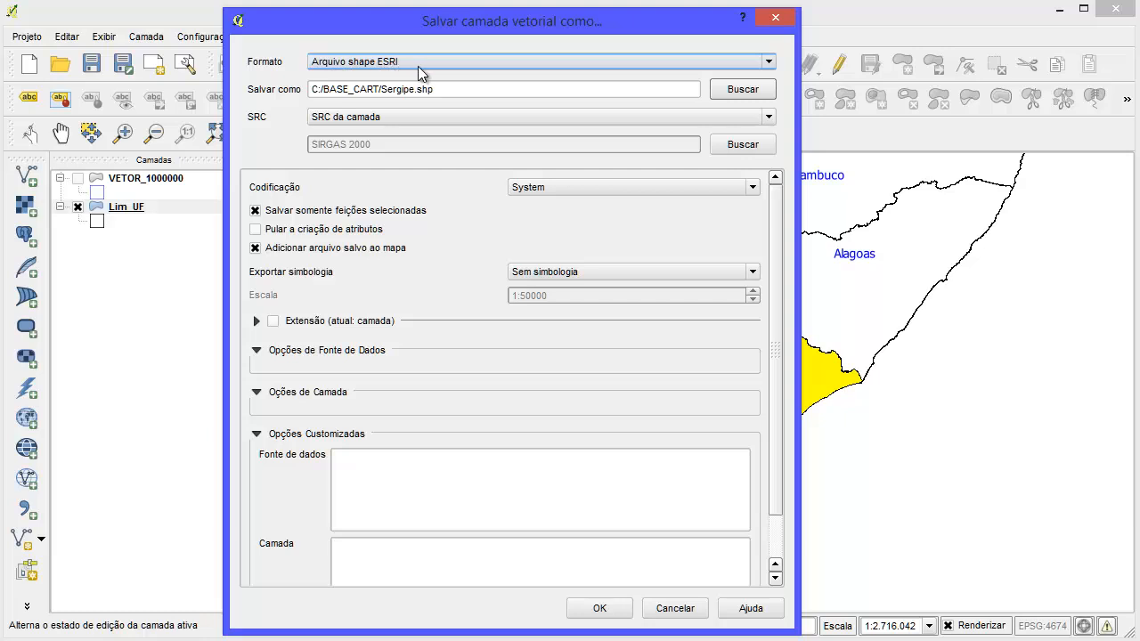
Step: Choose Arquivo shape ESRI as the output format and export the layer
click(418, 66)
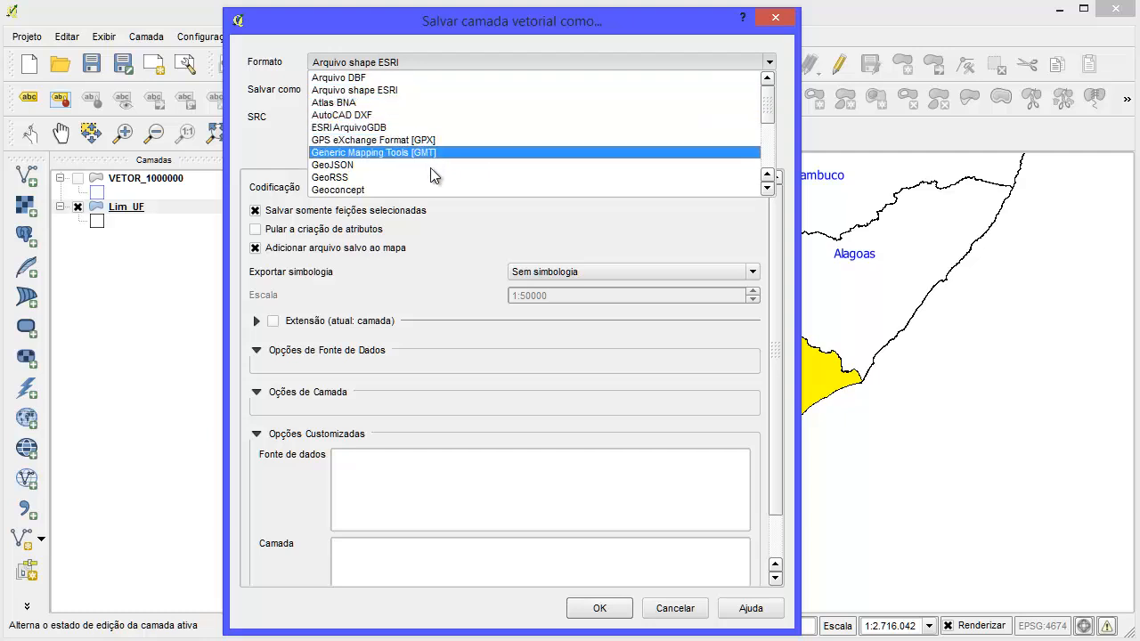
click(426, 90)
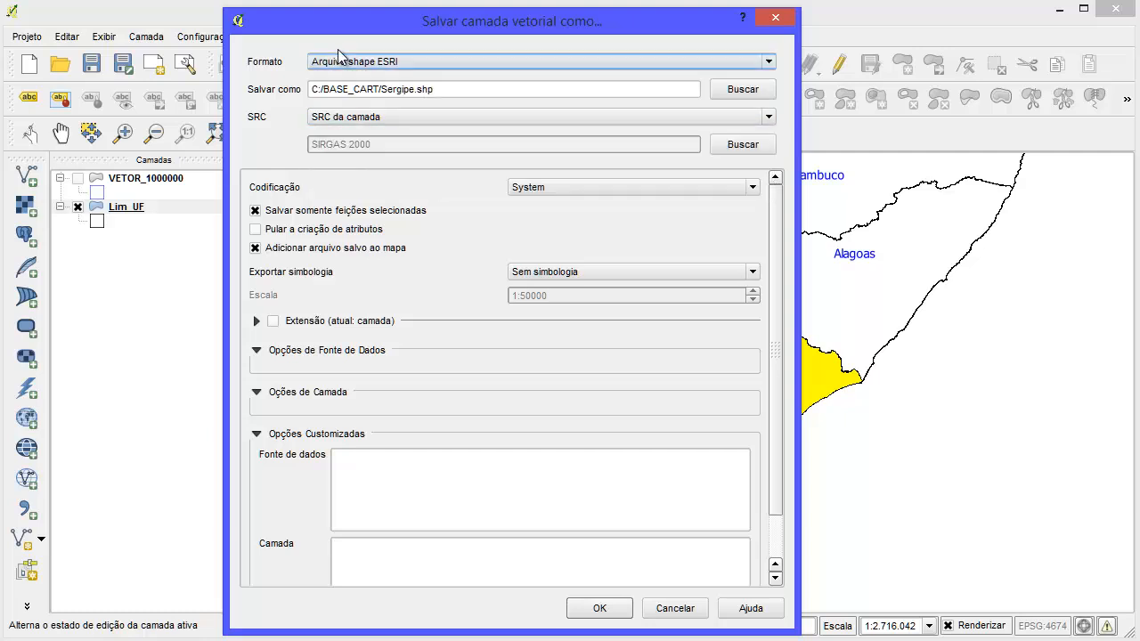
click(614, 612)
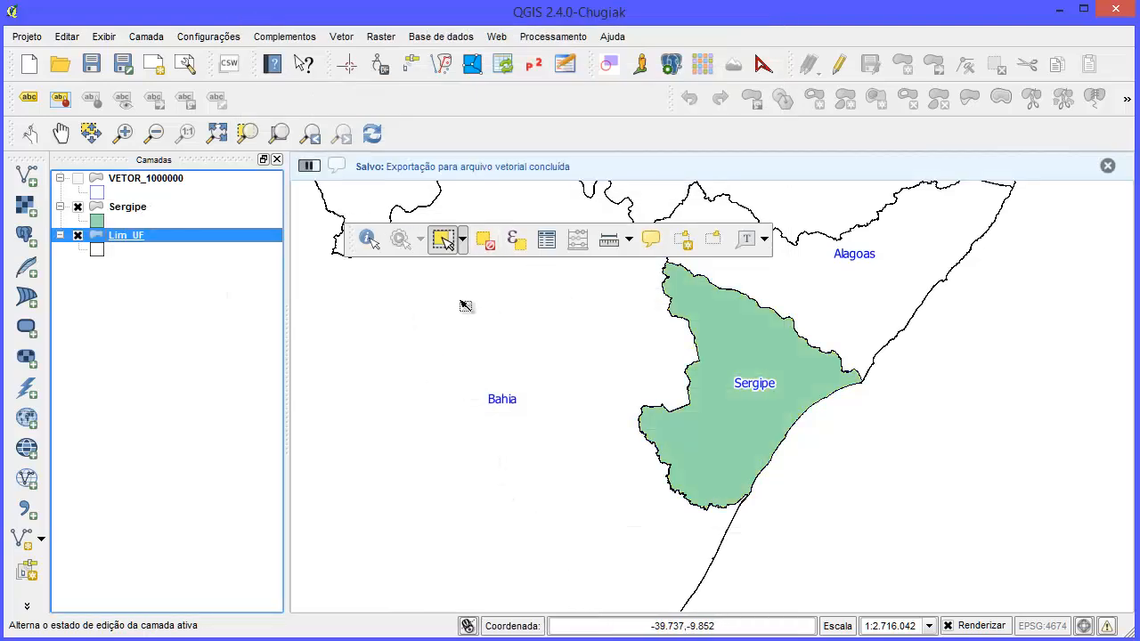
Step: Make the exported Sergipe layer active and hide the Lim_UF layer
click(133, 196)
click(138, 208)
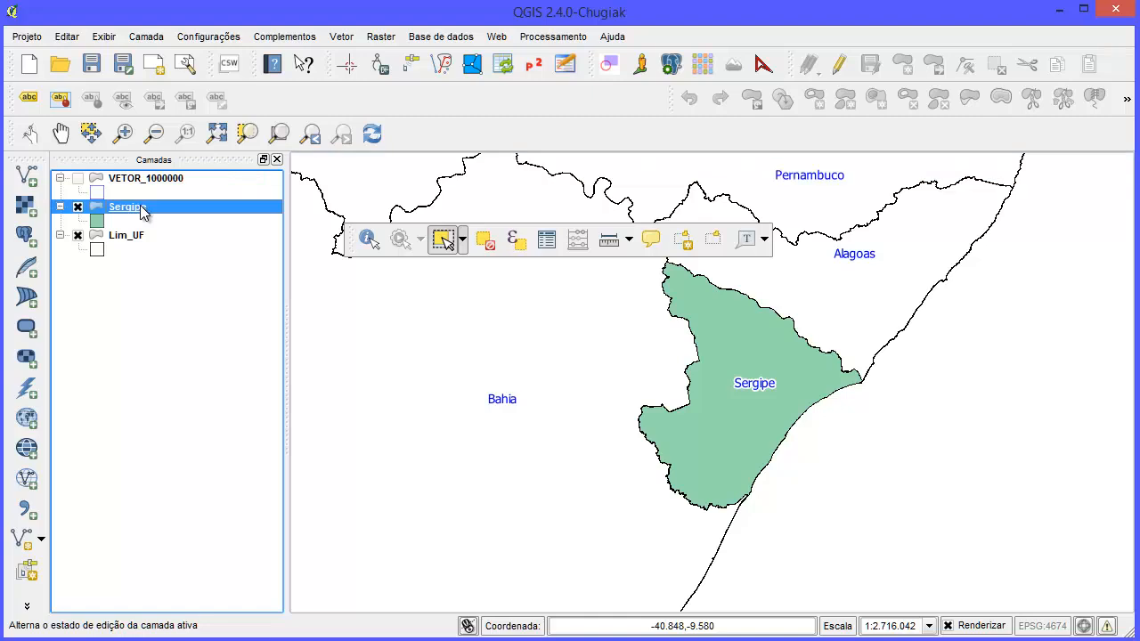
click(75, 233)
click(77, 236)
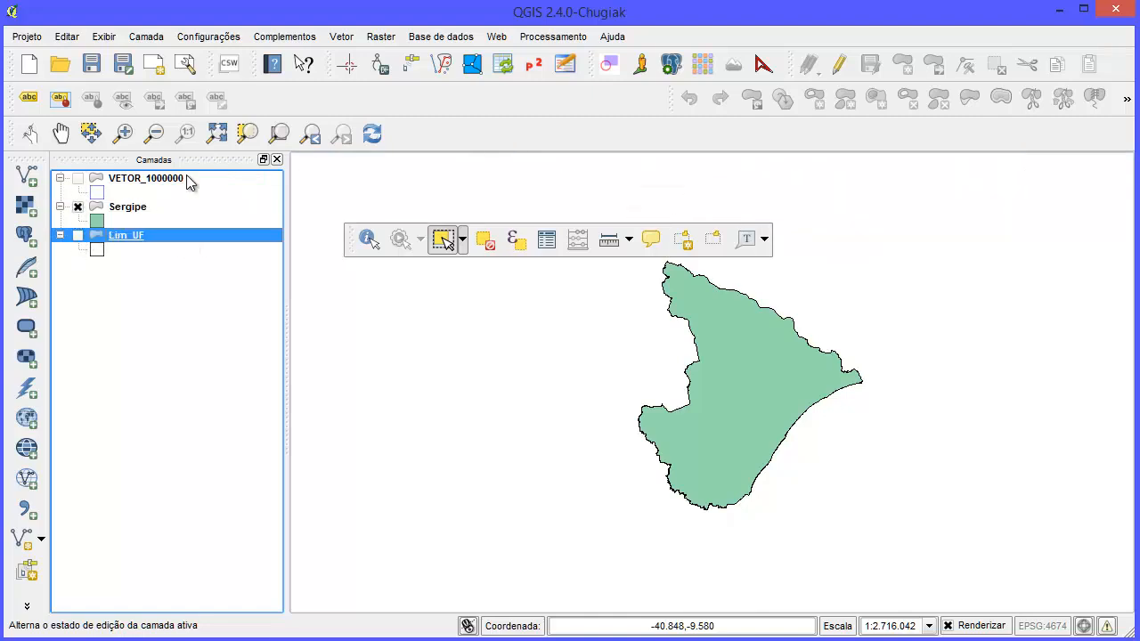
Step: Move the floating Atributos toolbar farther from the Sergipe polygon and alternate the active layer between Lim_UF and Sergipe
drag(346, 243, 369, 229)
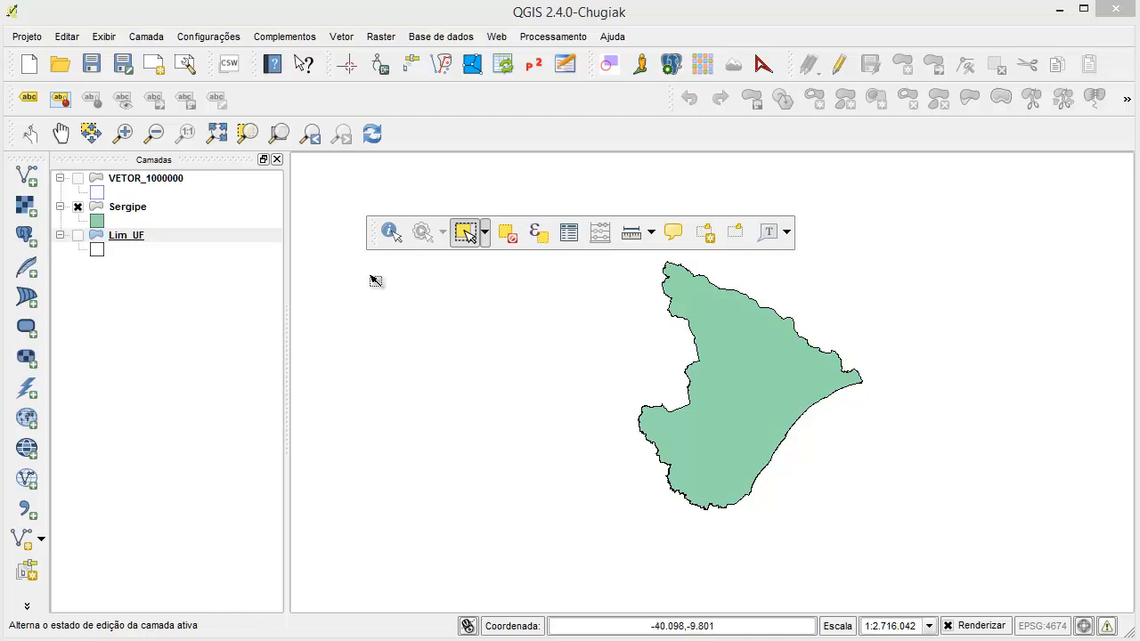
click(180, 235)
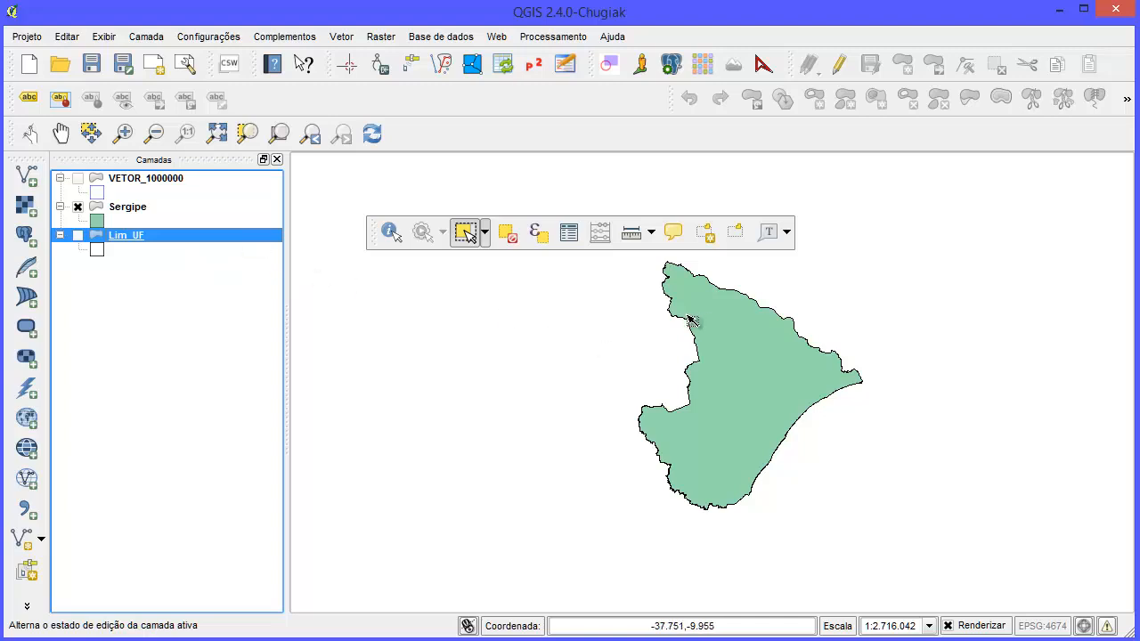
click(131, 211)
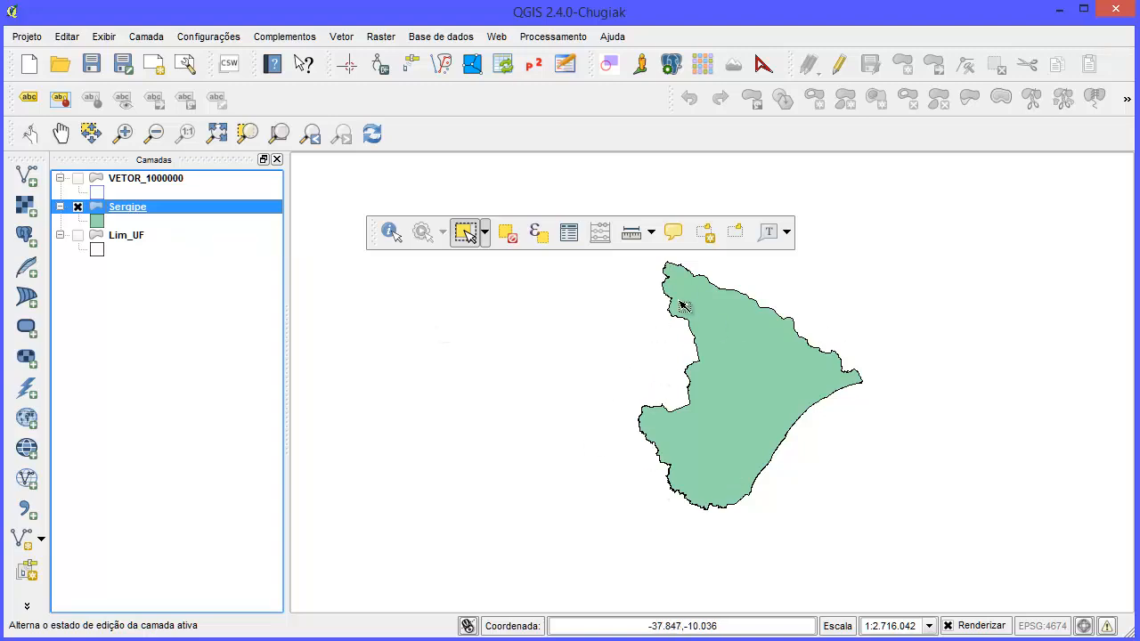
click(136, 237)
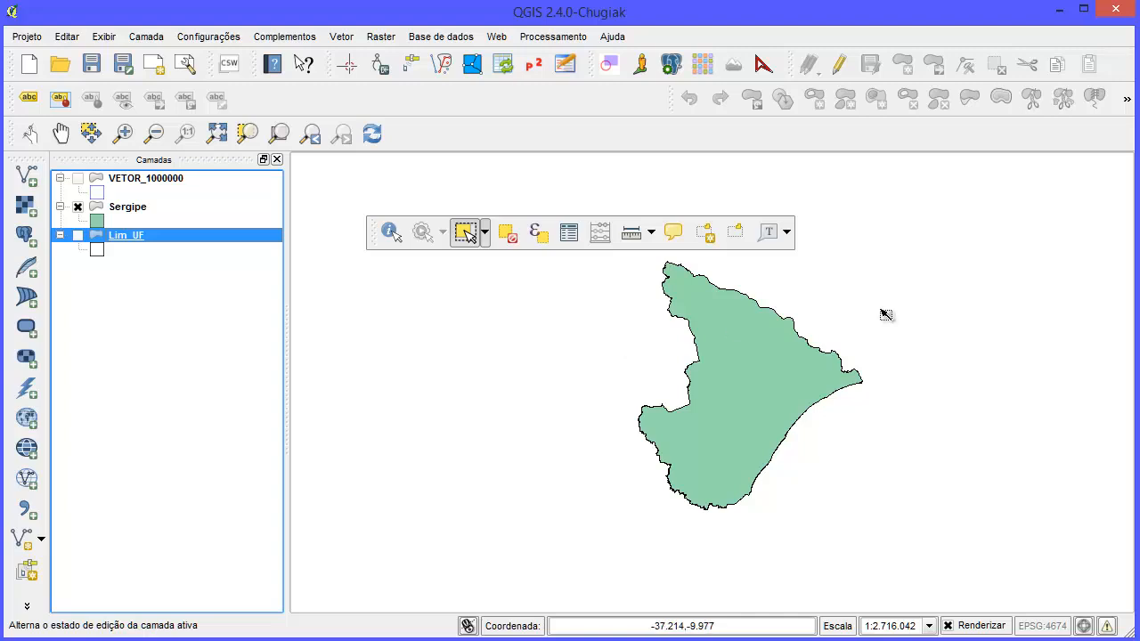
click(454, 238)
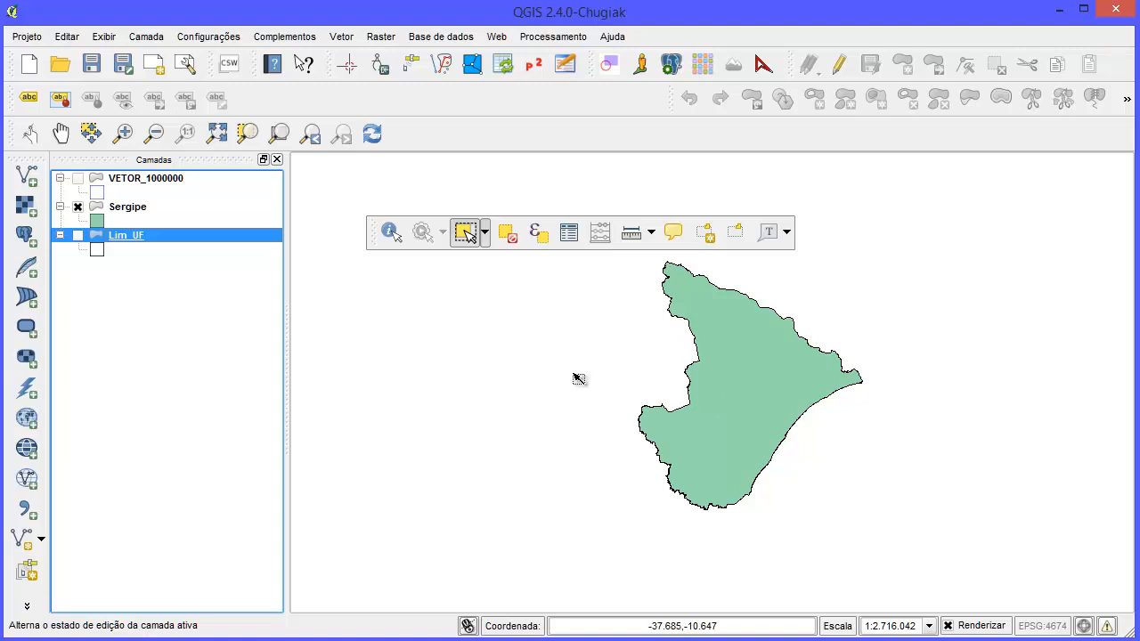
Step: Open the Sergipe layer's properties and examine its coordinate reference system in the Geral settings
click(125, 209)
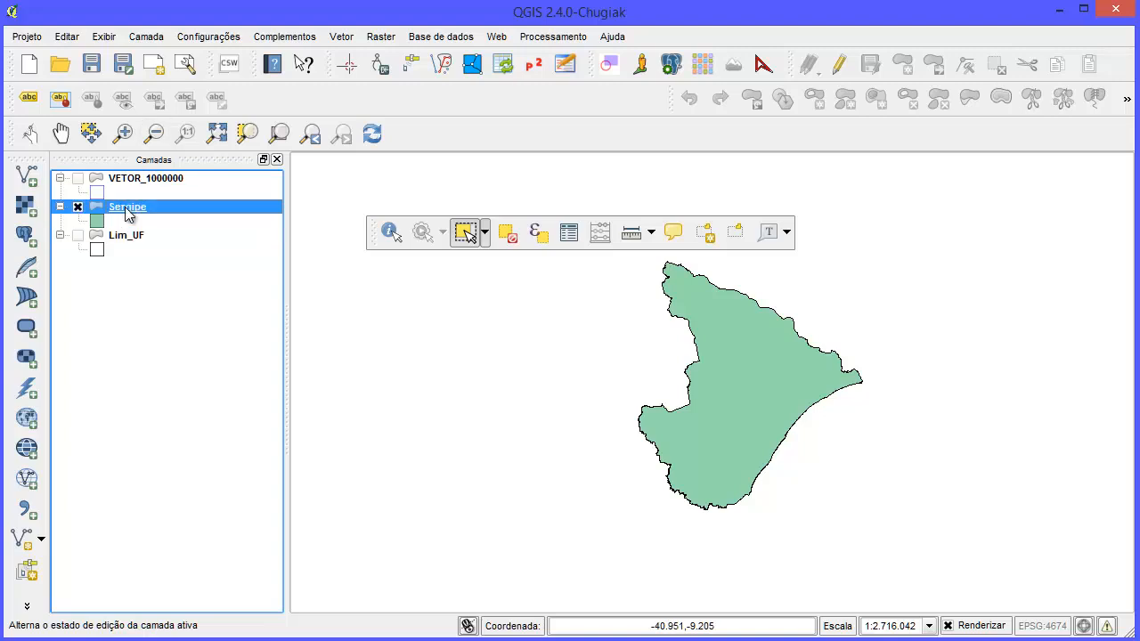
right_click(179, 208)
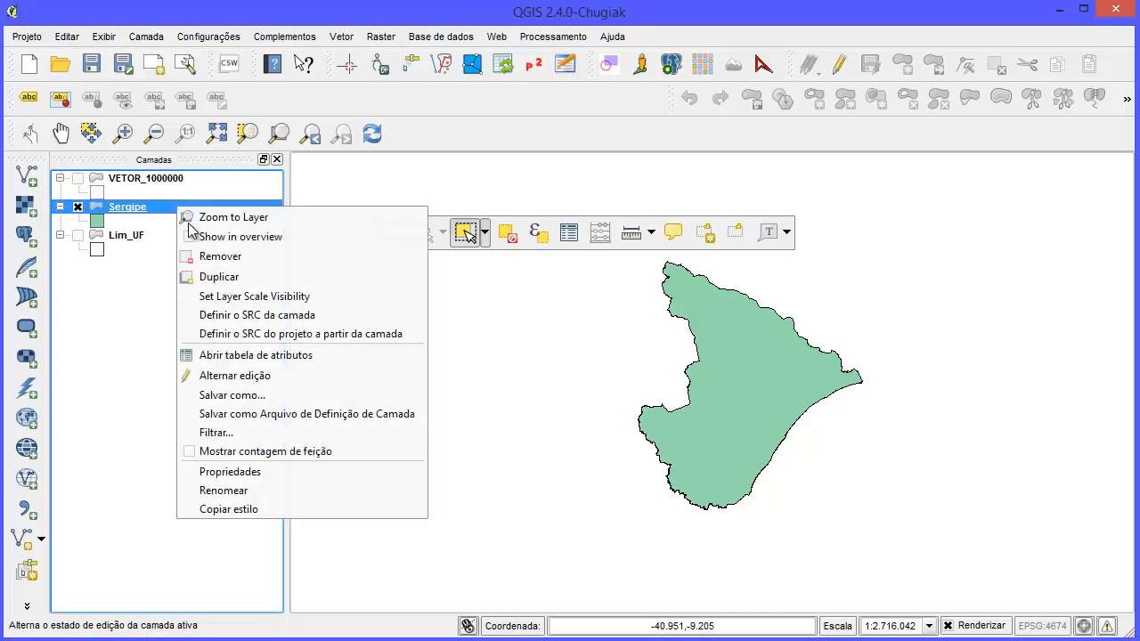
click(337, 478)
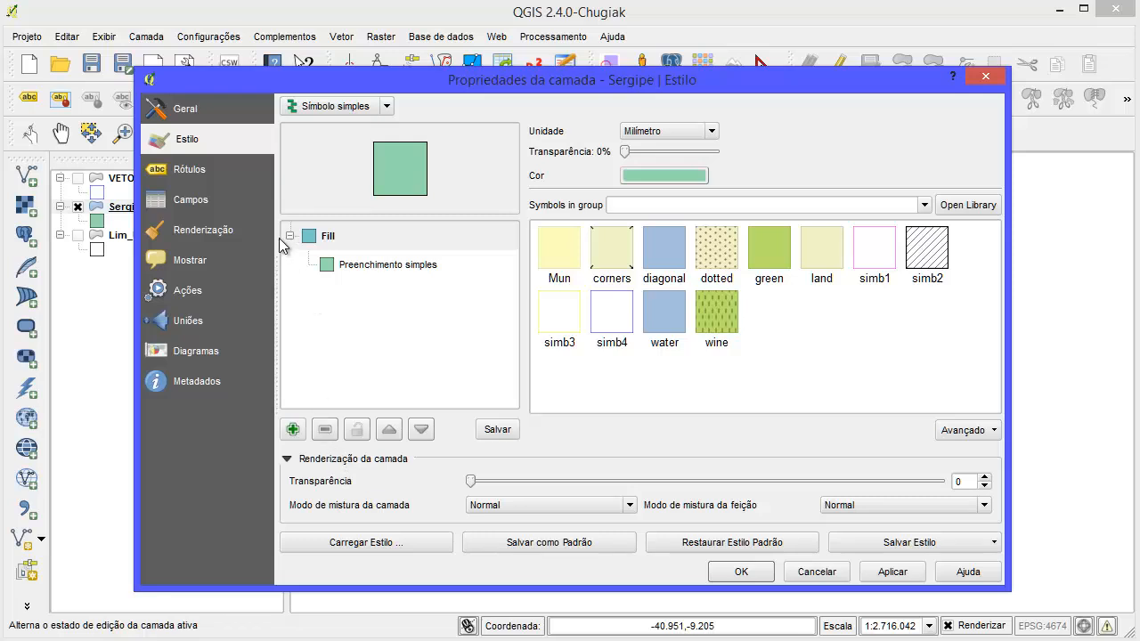
click(185, 110)
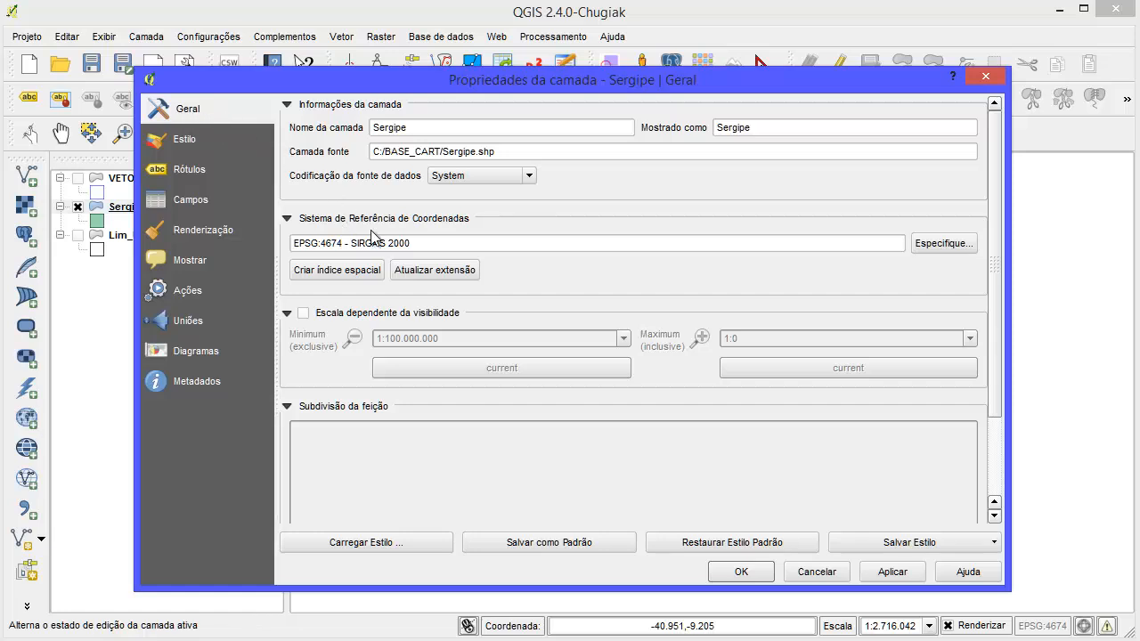
click(433, 243)
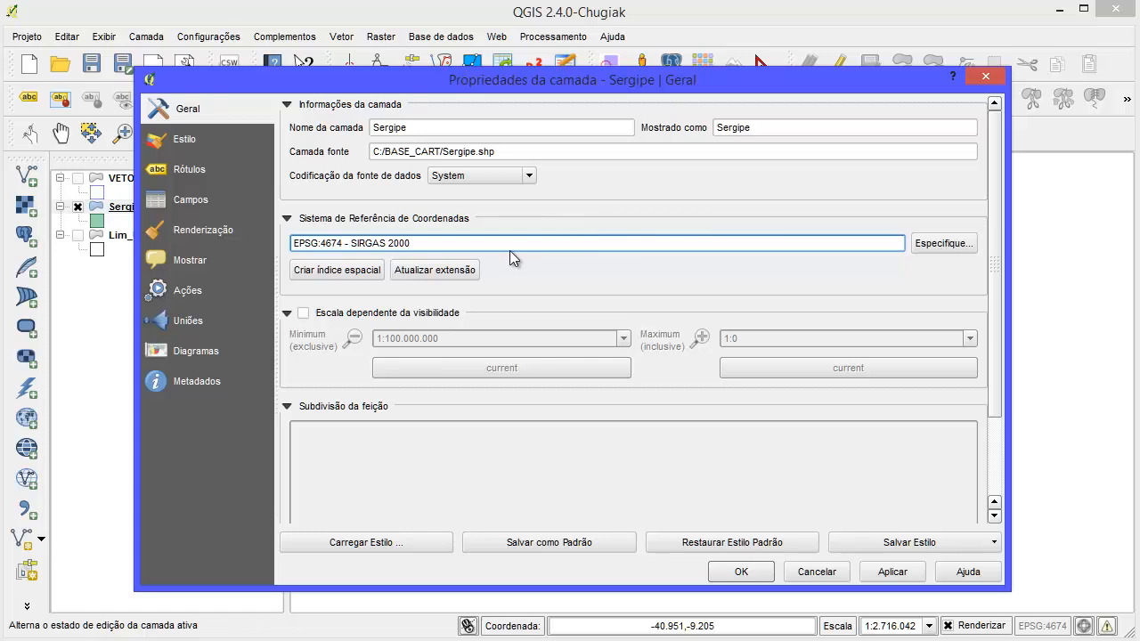
Step: Dismiss the layer properties and examine the Tabela dos Sistemas de Coordenadas (section 1.3) in the coordinate reference PDF in Adobe Reader
click(813, 573)
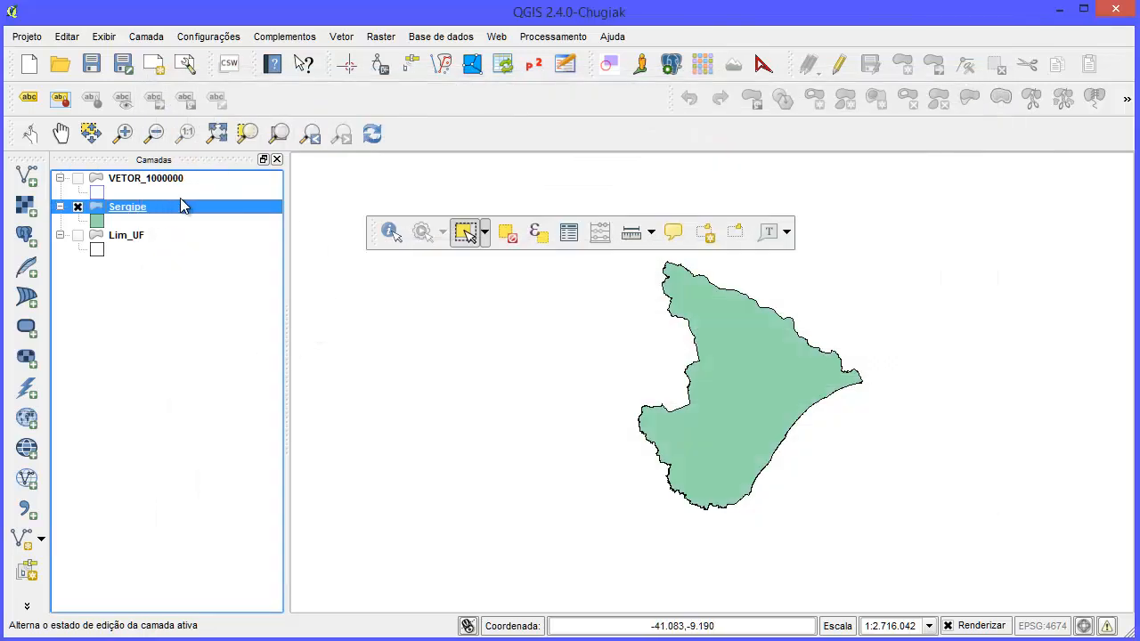
click(466, 232)
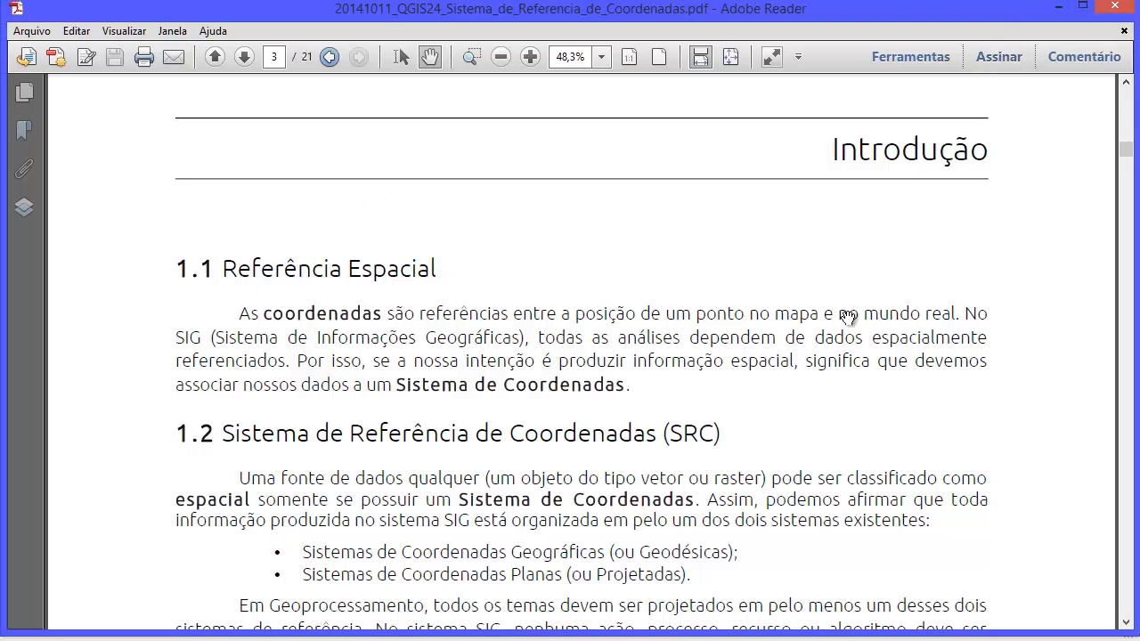
drag(1128, 149, 1128, 163)
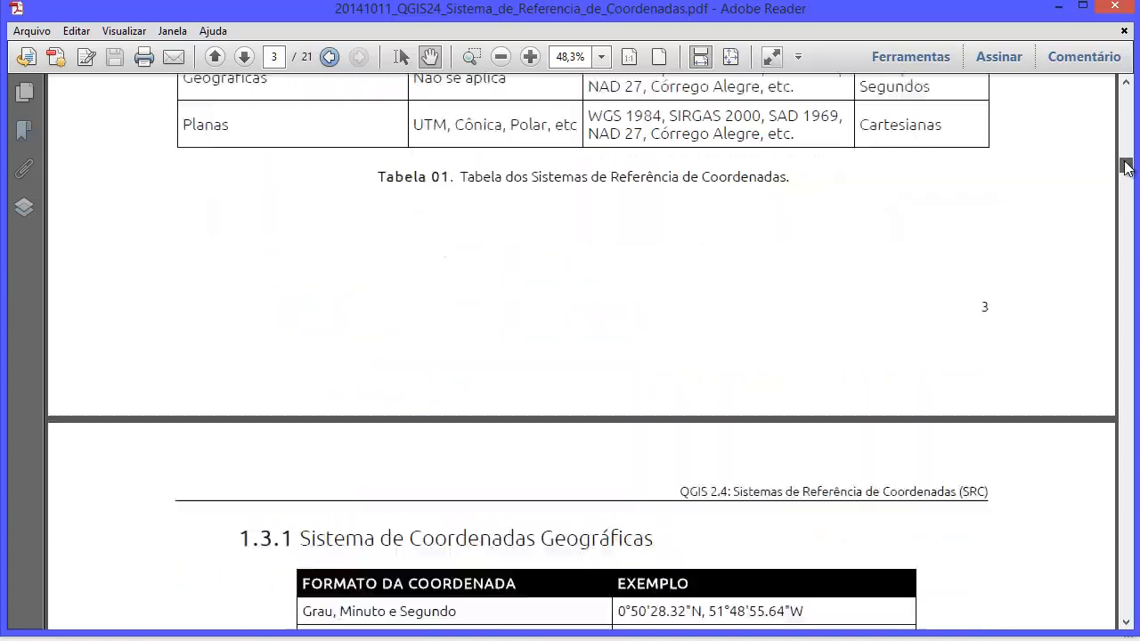
scroll(932, 277, up, 4)
scroll(890, 278, up, 3)
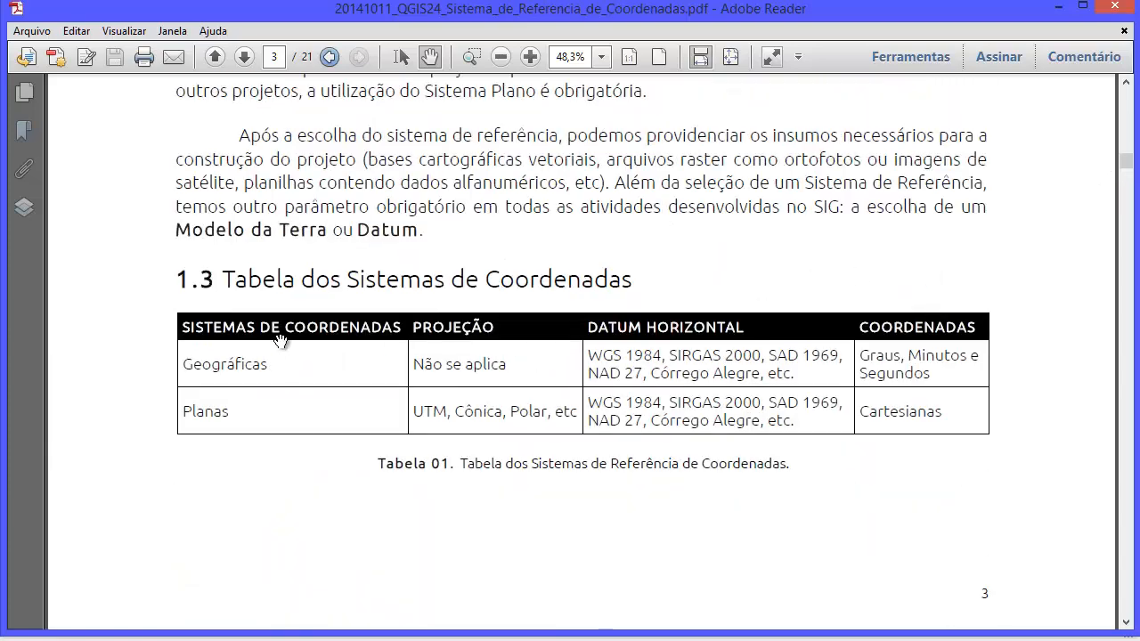
scroll(303, 326, down, 1)
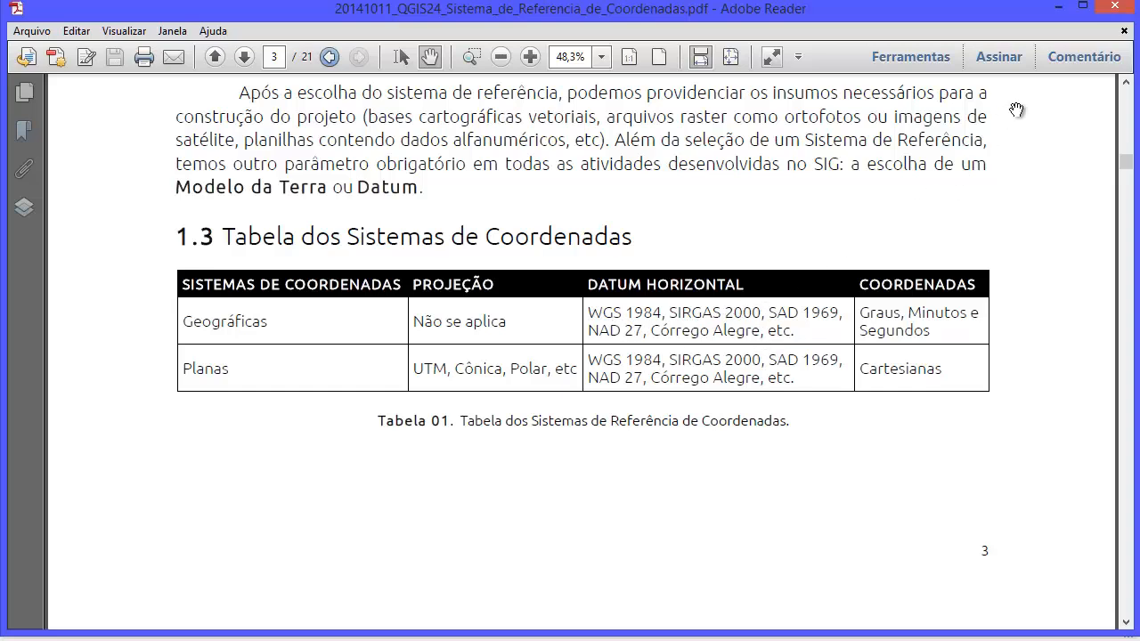
click(1060, 12)
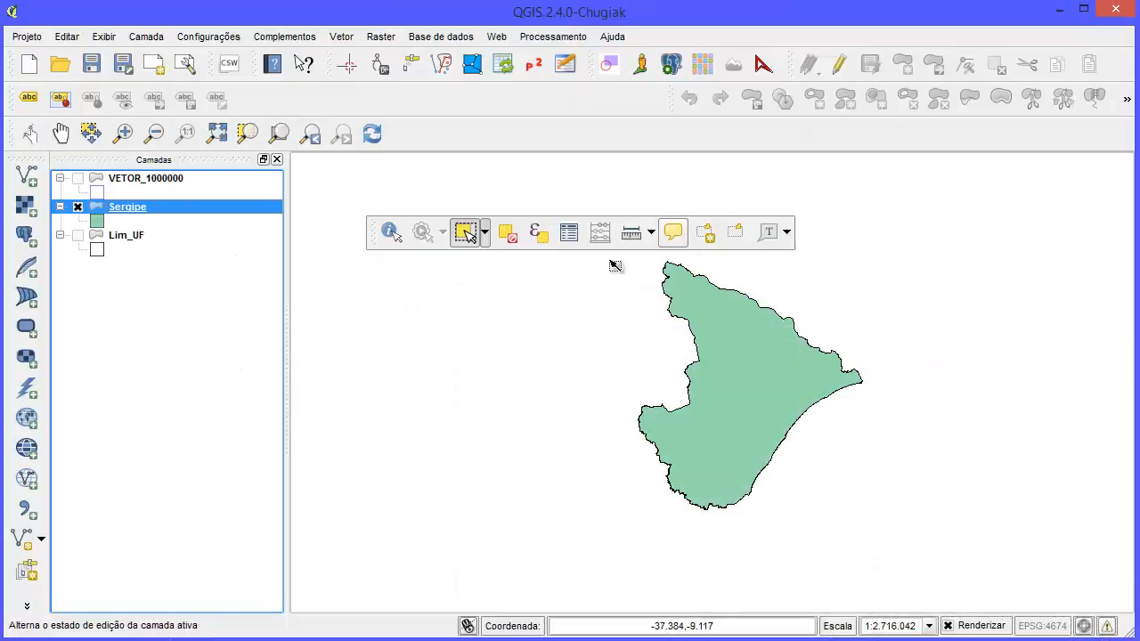
Step: Back in QGIS, make the Lim_UF layer active and visible again
click(118, 238)
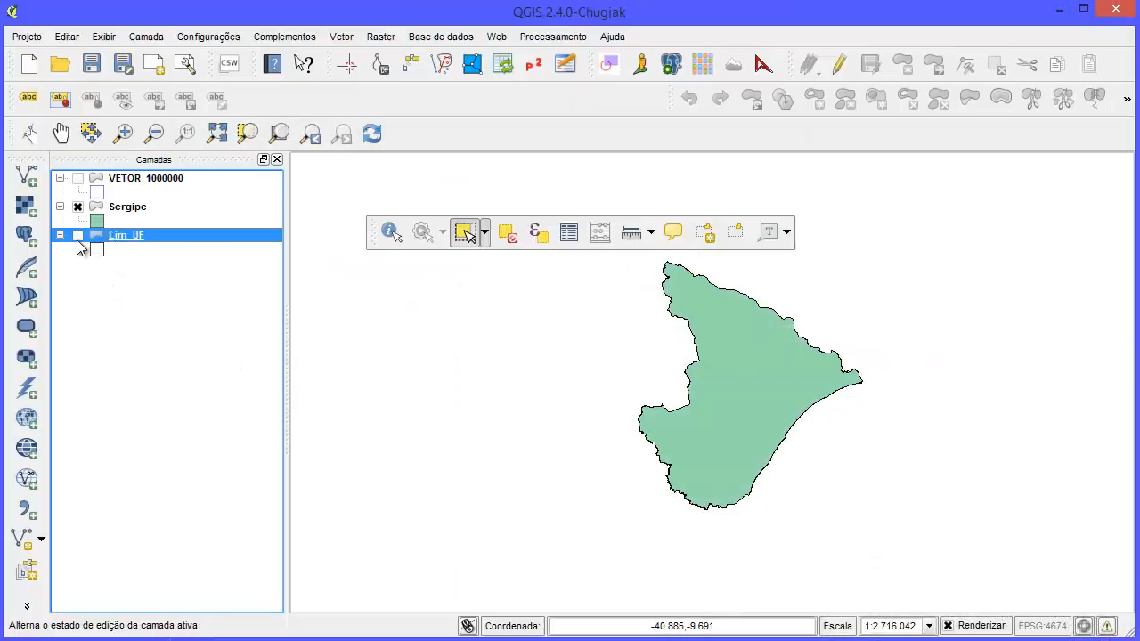
click(77, 235)
right_click(132, 238)
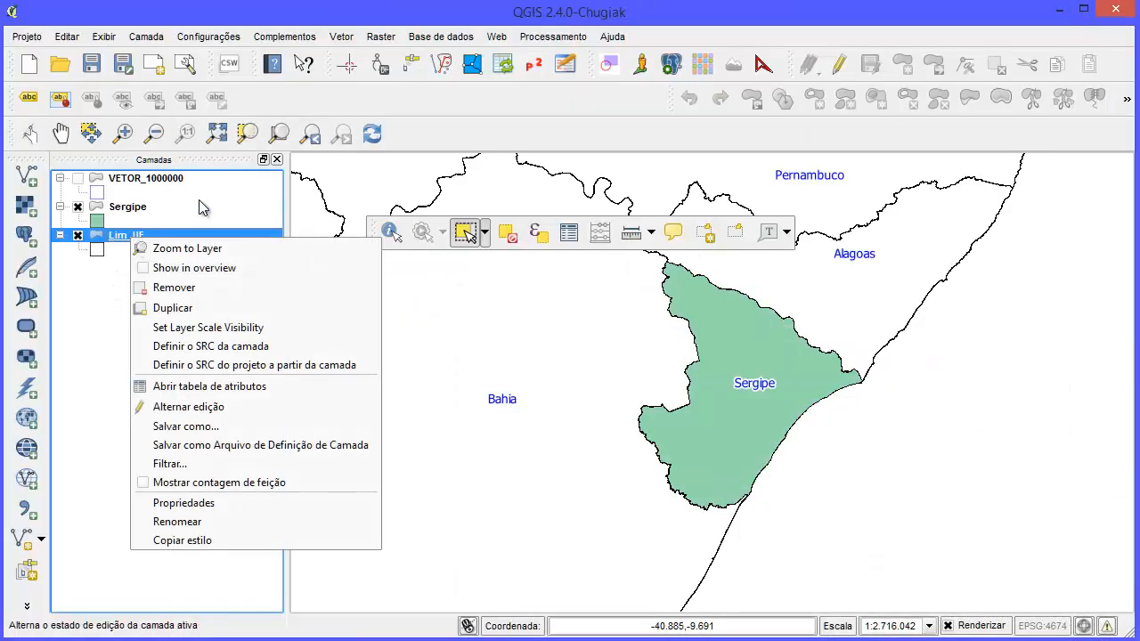
click(214, 158)
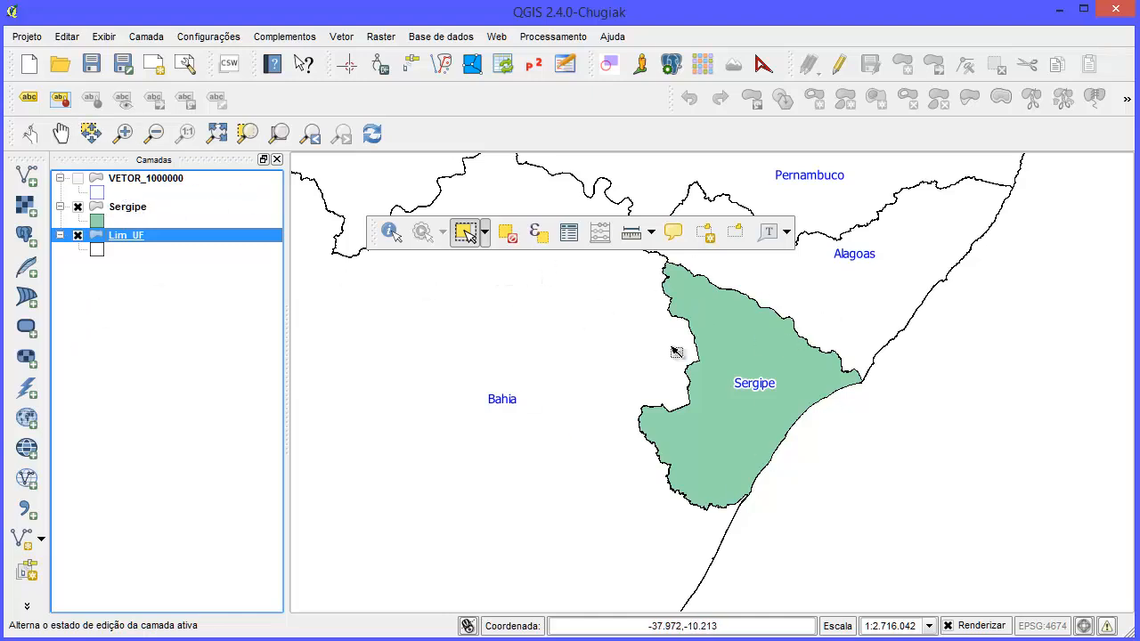
Step: Create a maximized print composer titled Sergipe, showing the full page, and move its item tools to the second toolbar row
click(154, 66)
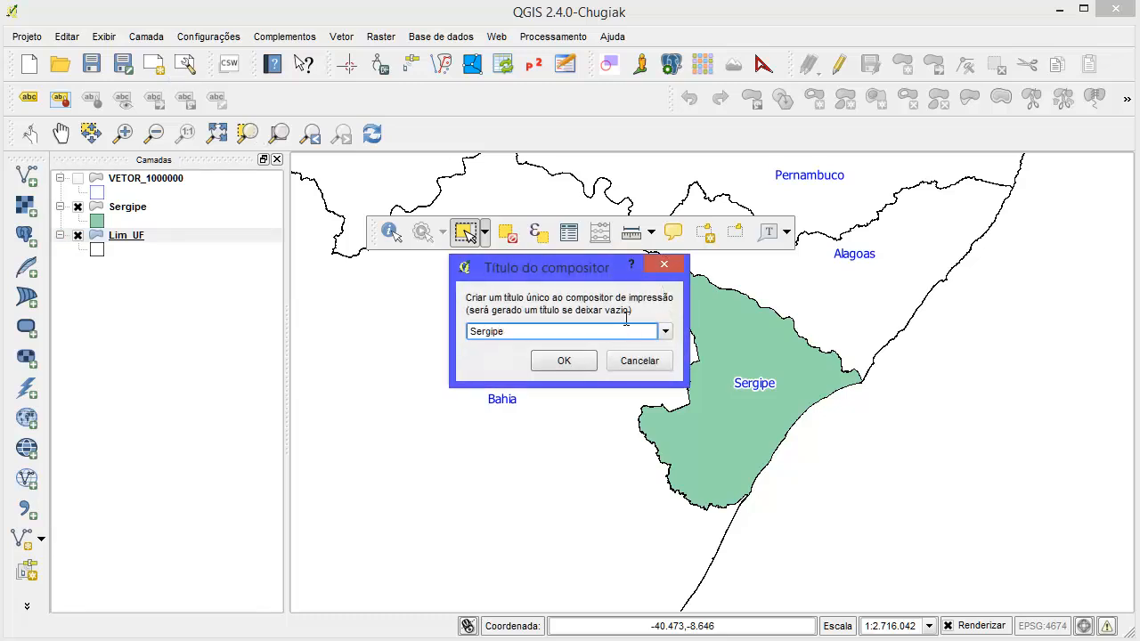
click(579, 359)
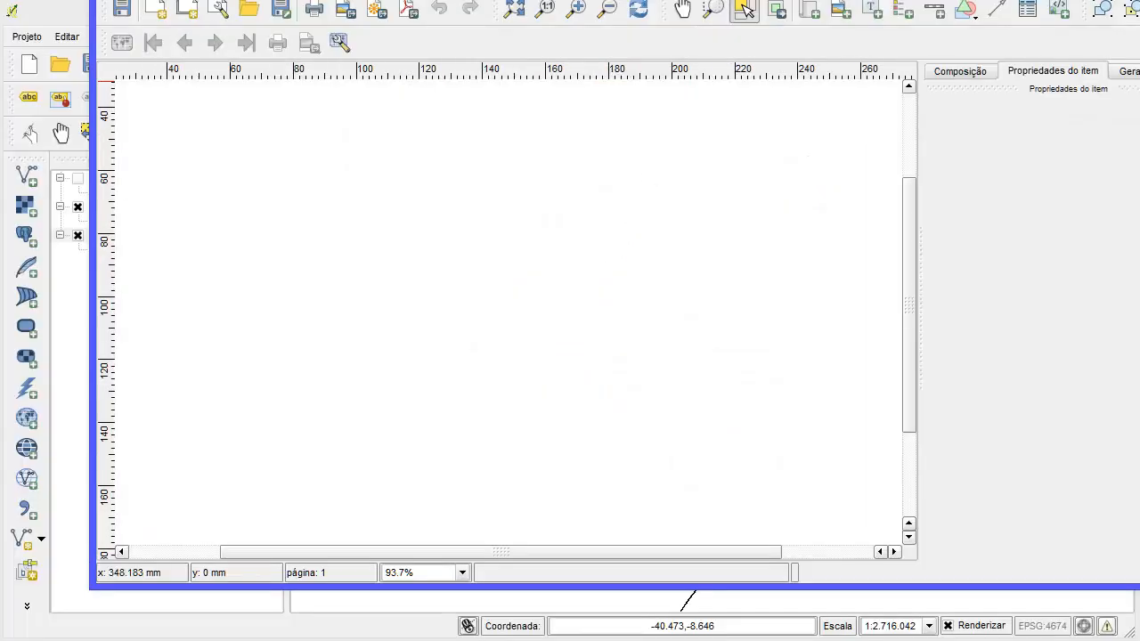
drag(730, 0, 638, 15)
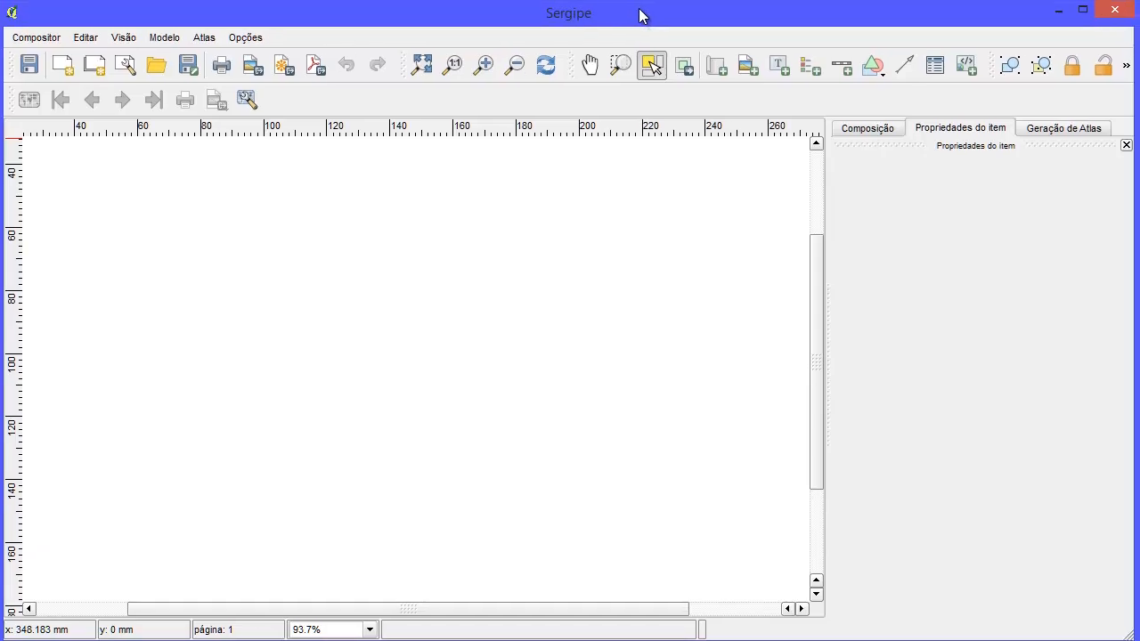
click(421, 67)
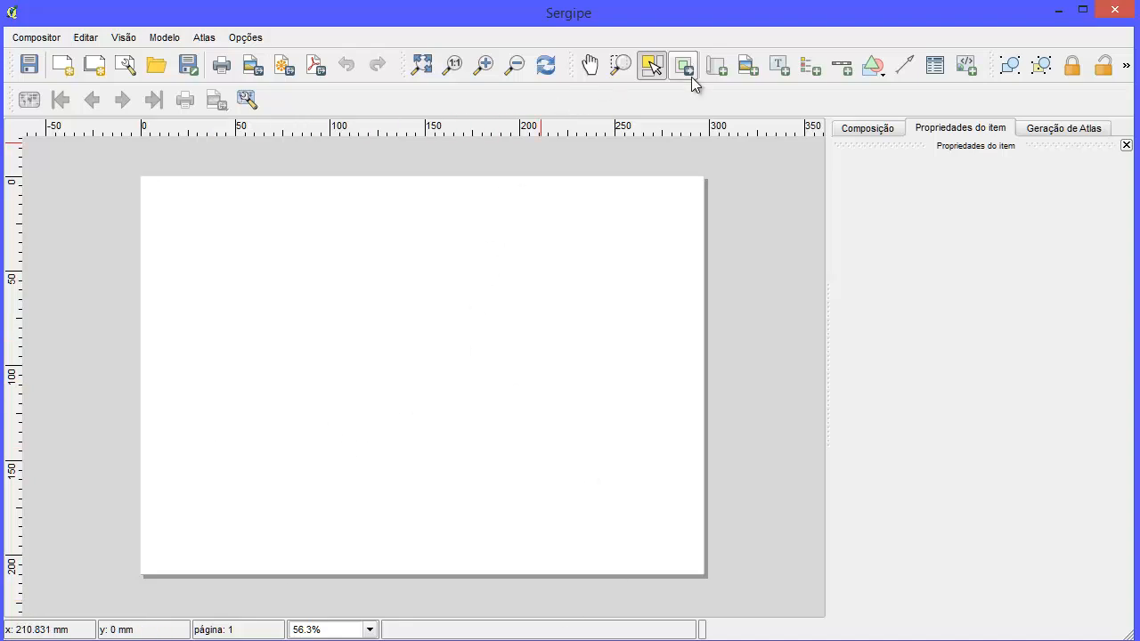
drag(571, 71, 446, 97)
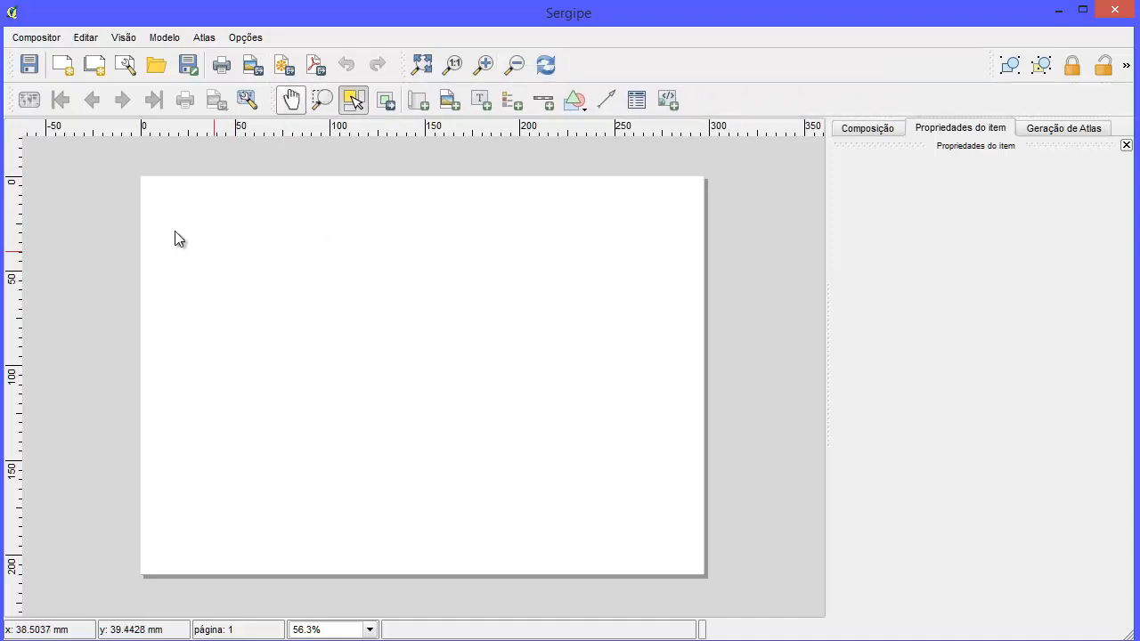
Step: Add a map item that fills most of the page with a narrow margin around it, and keep it selected
click(418, 101)
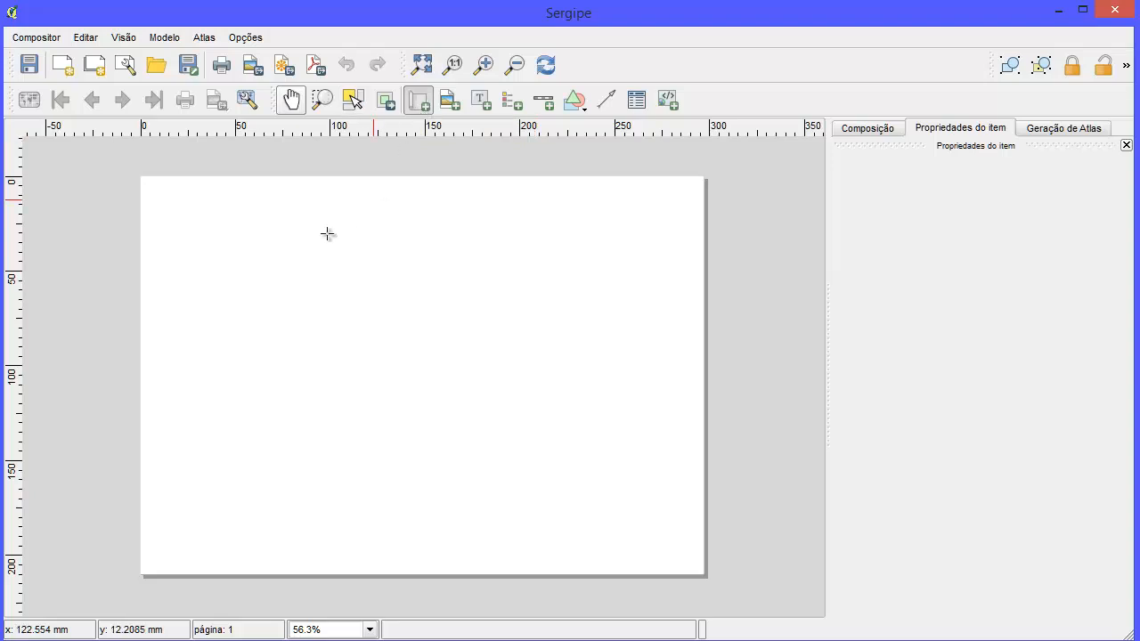
drag(162, 201, 682, 550)
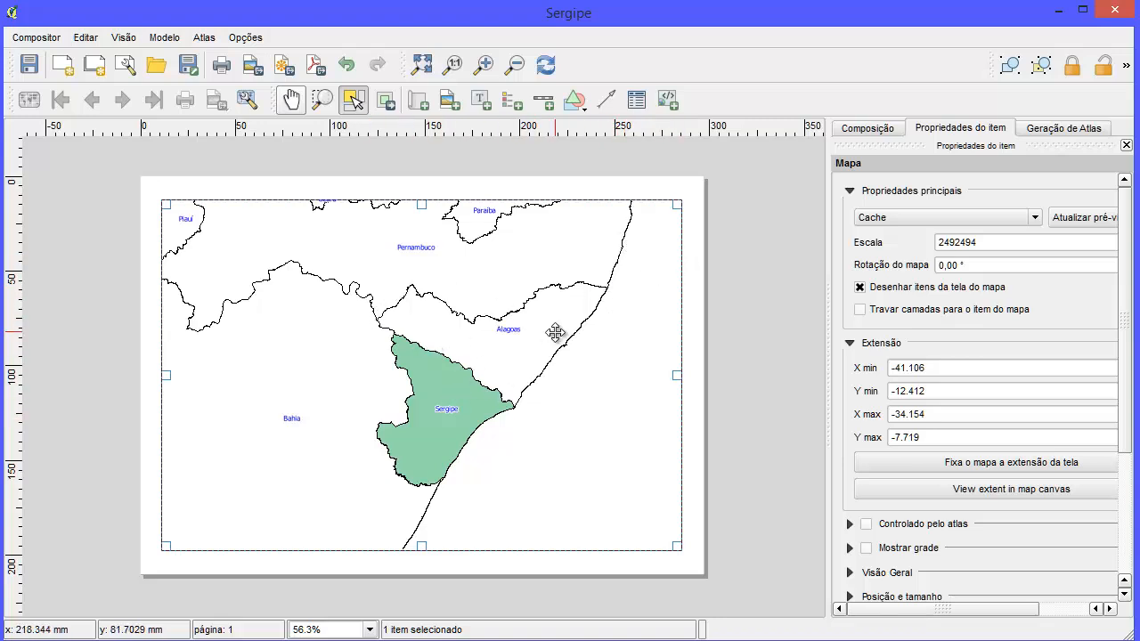
click(687, 261)
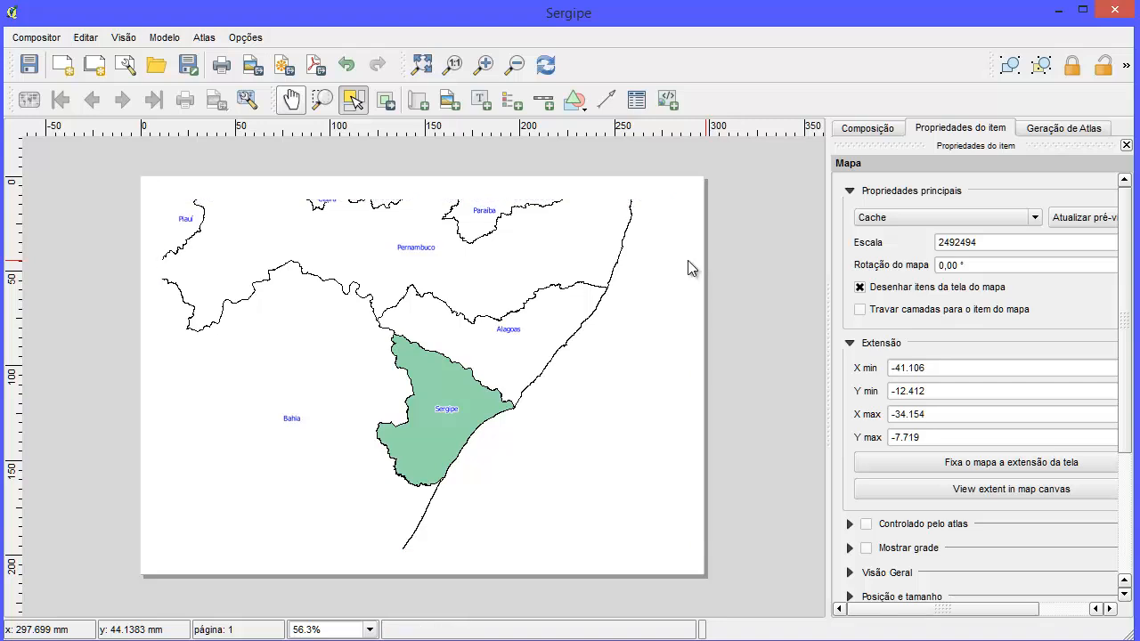
click(592, 260)
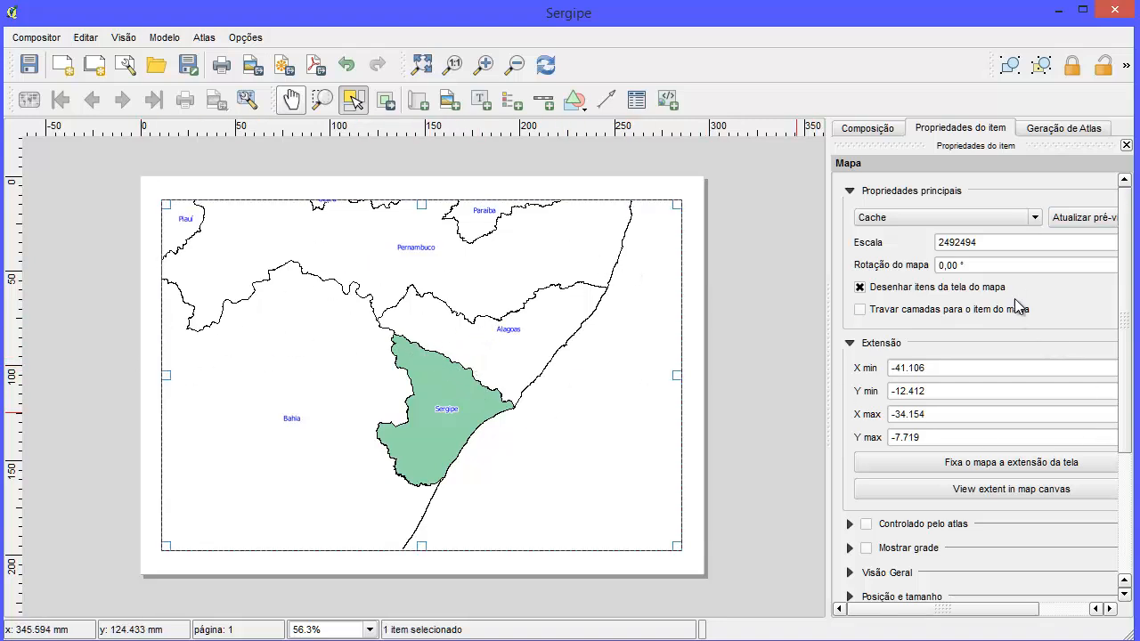
Step: Set the map item's scale to 2500000 and check the composition's paper and quality settings
drag(1000, 242, 885, 230)
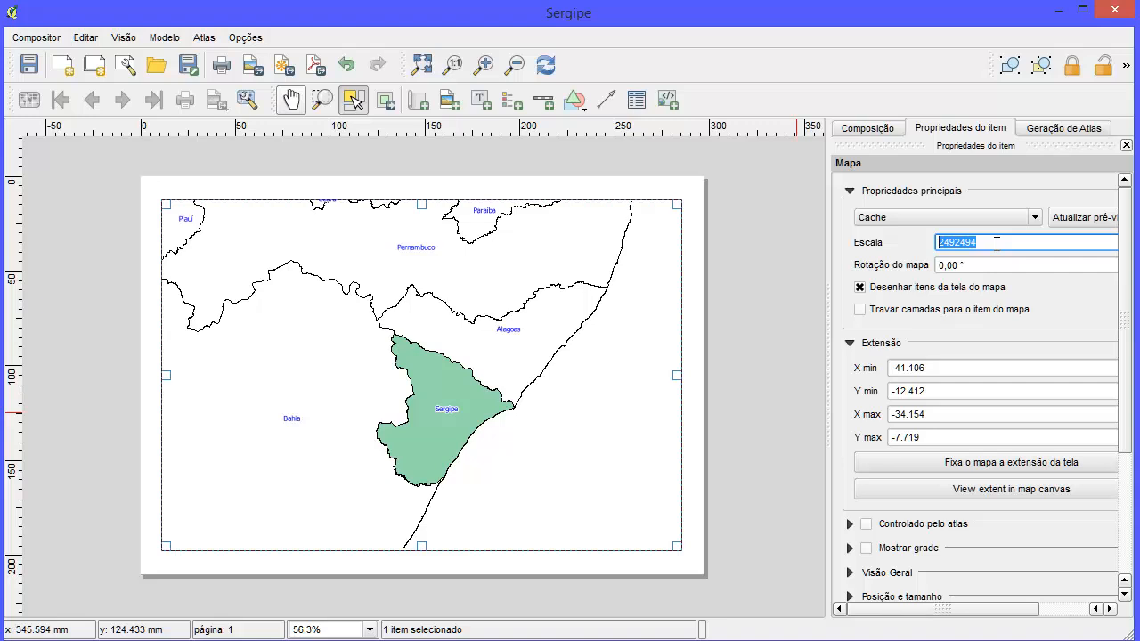
text(2500000)
key(Return)
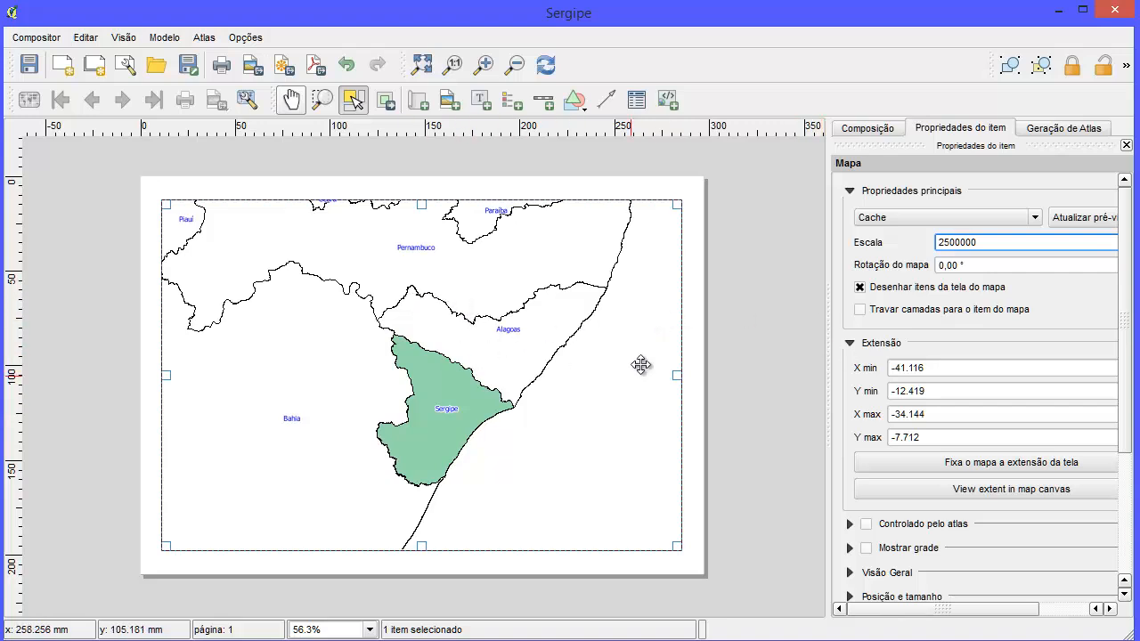
click(866, 129)
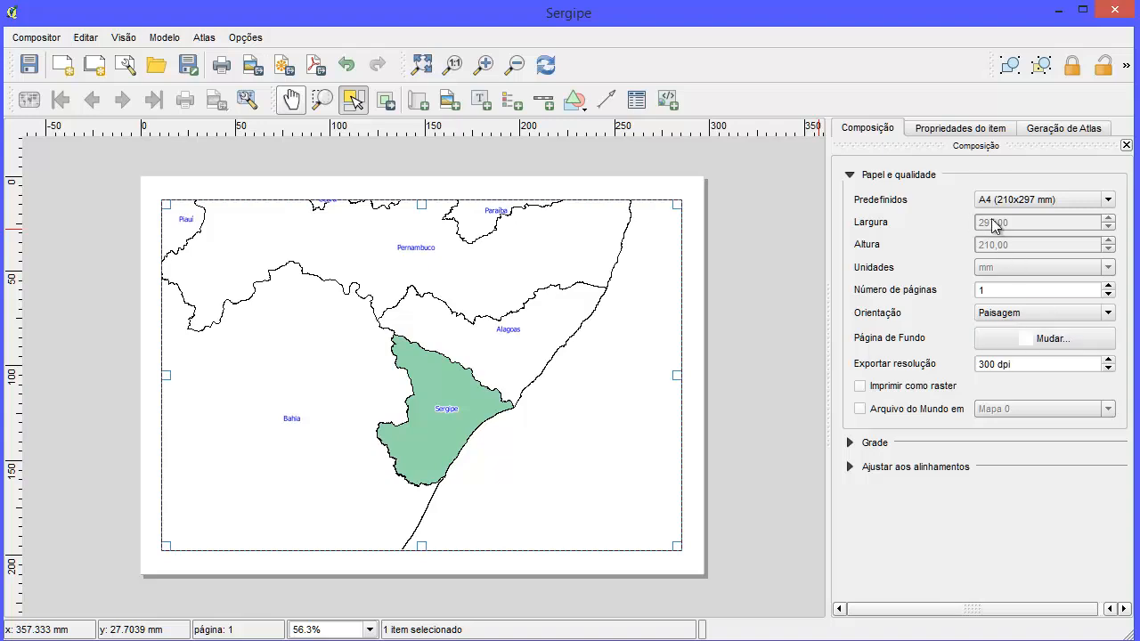
click(935, 129)
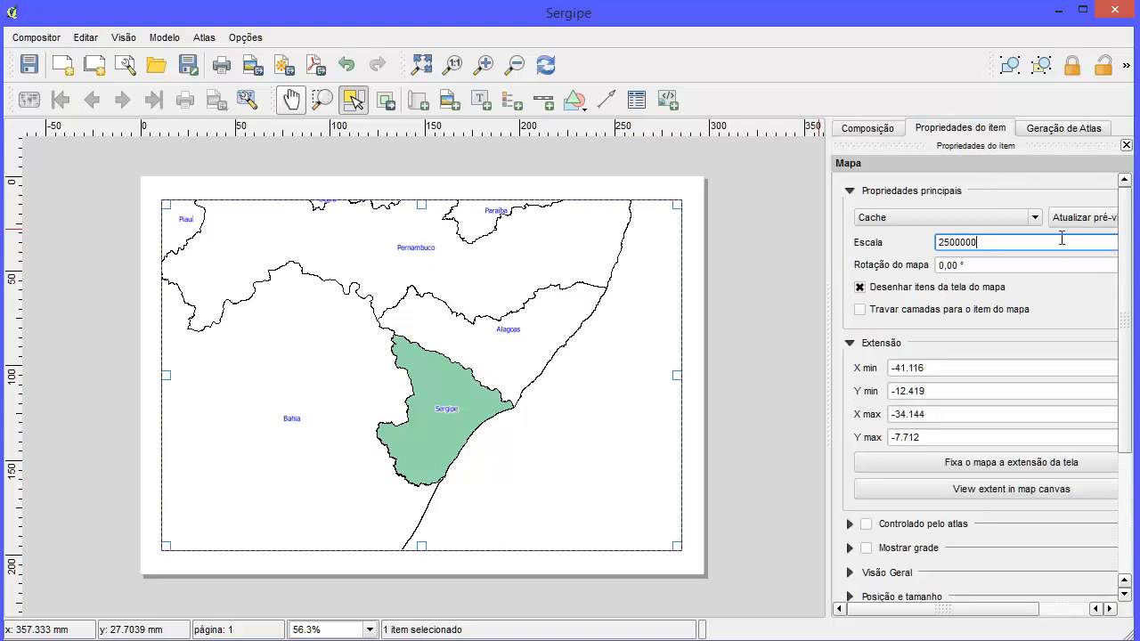
Step: Enable Mostrar grade for the map and set the grid interval to 20 in both X and Y
scroll(1120, 266, down, 5)
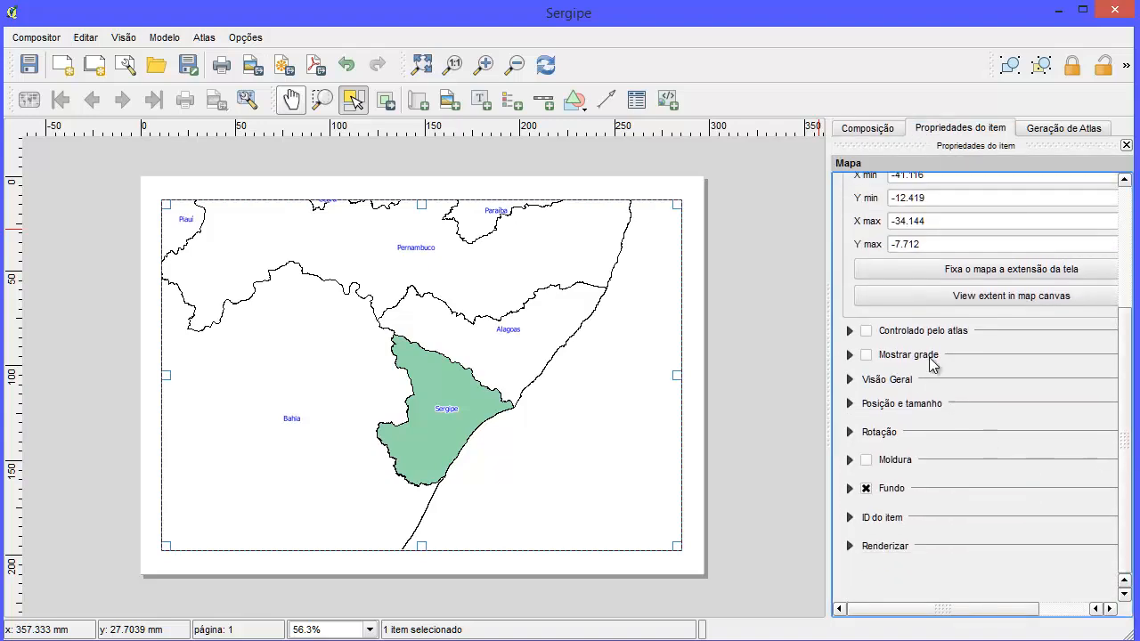
click(866, 354)
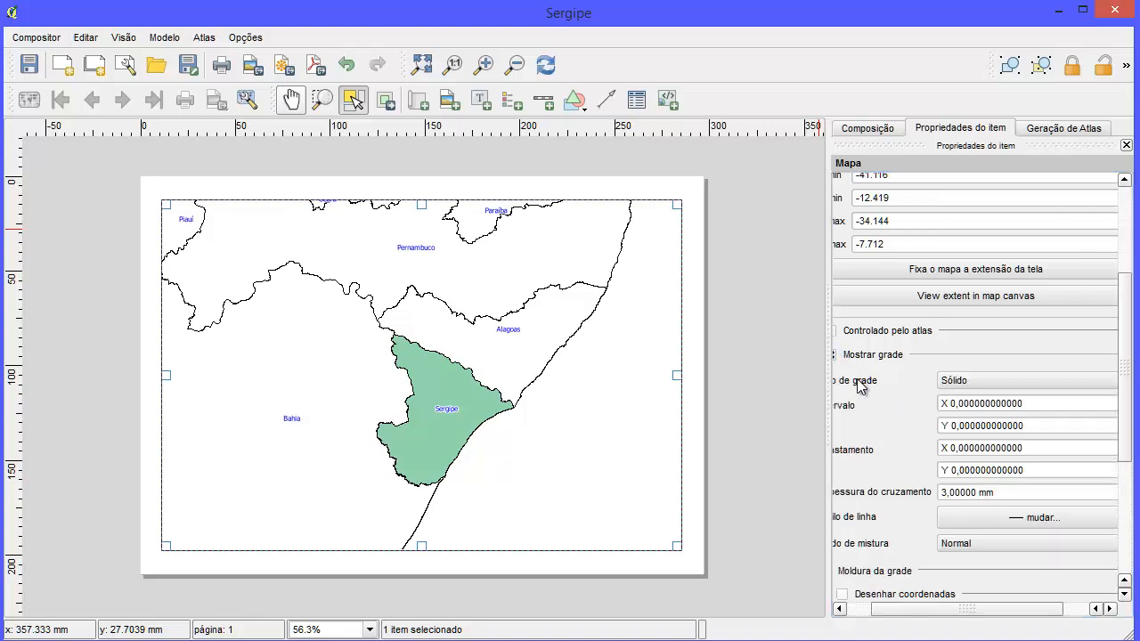
drag(927, 611, 857, 577)
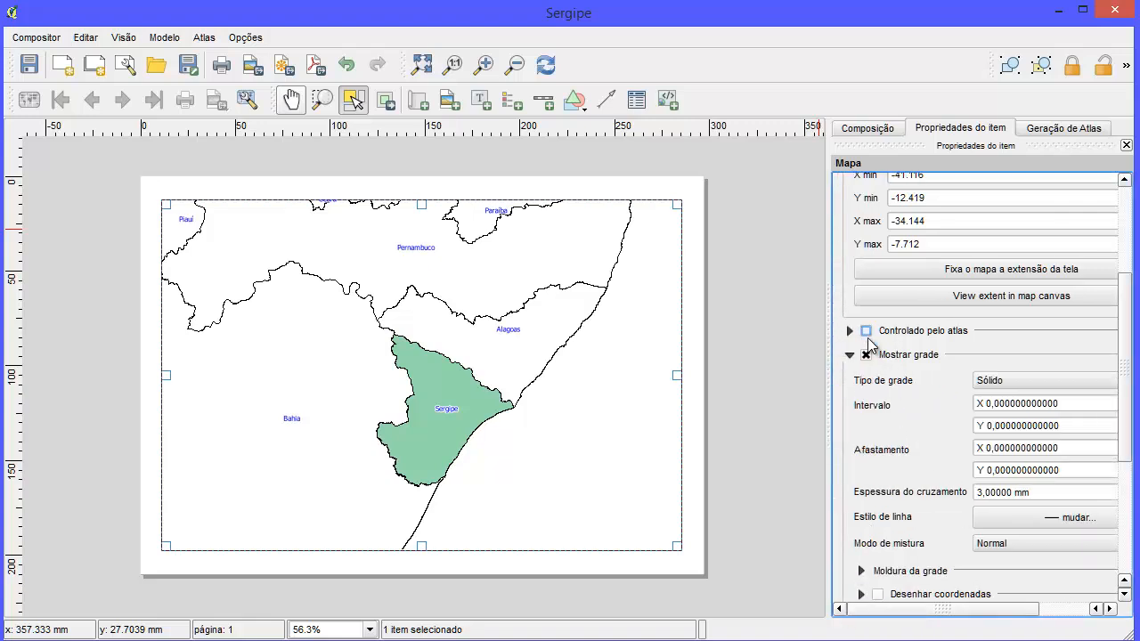
click(989, 403)
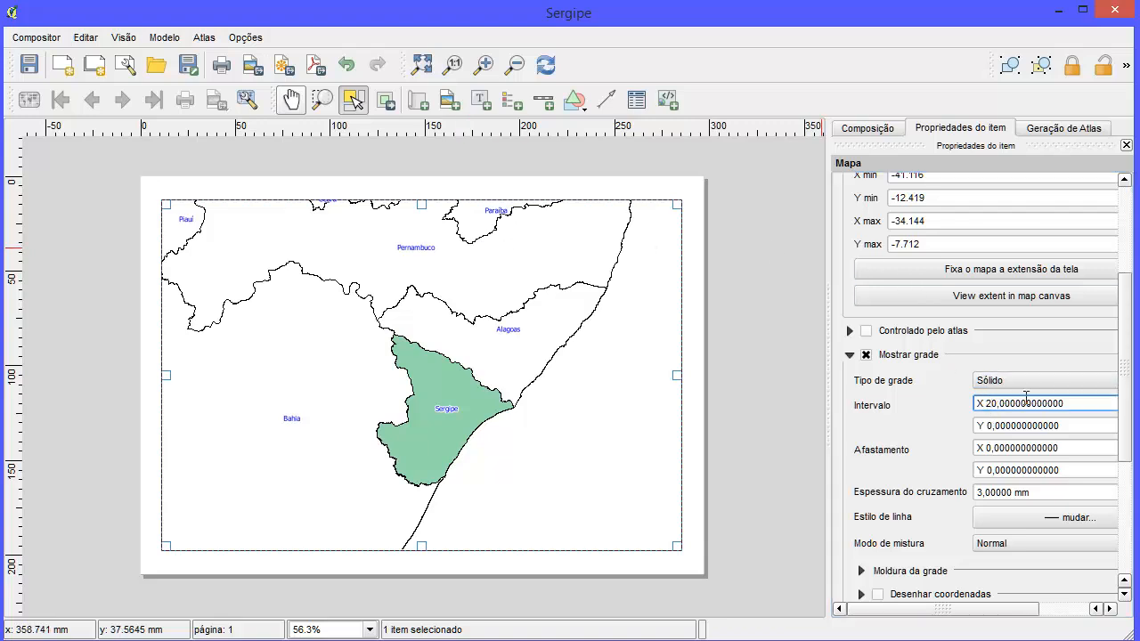
click(987, 425)
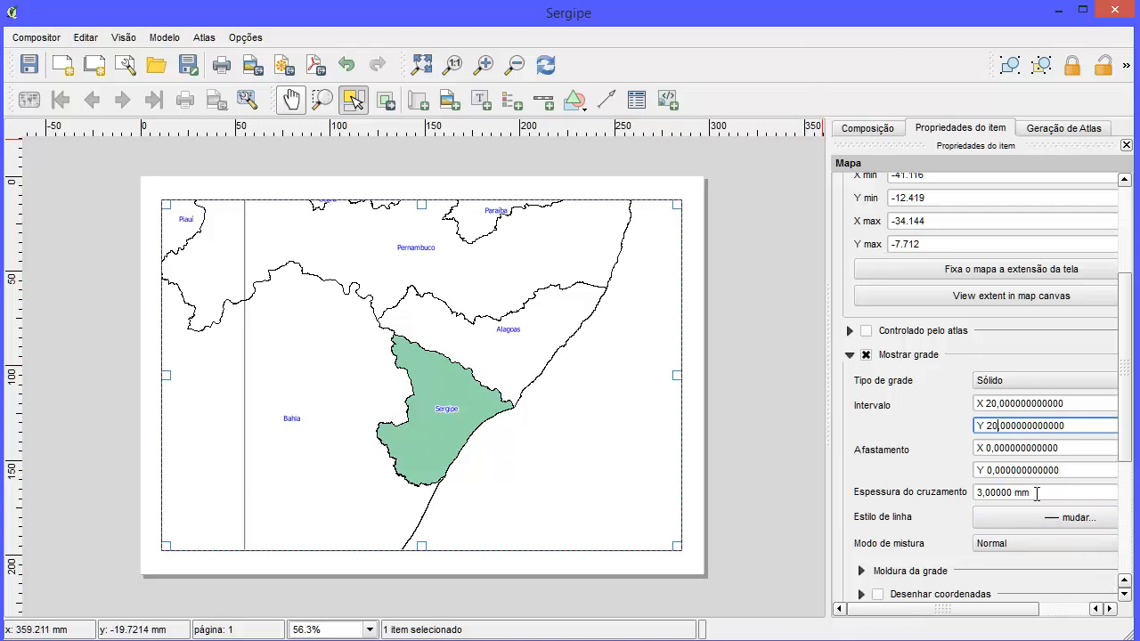
click(996, 448)
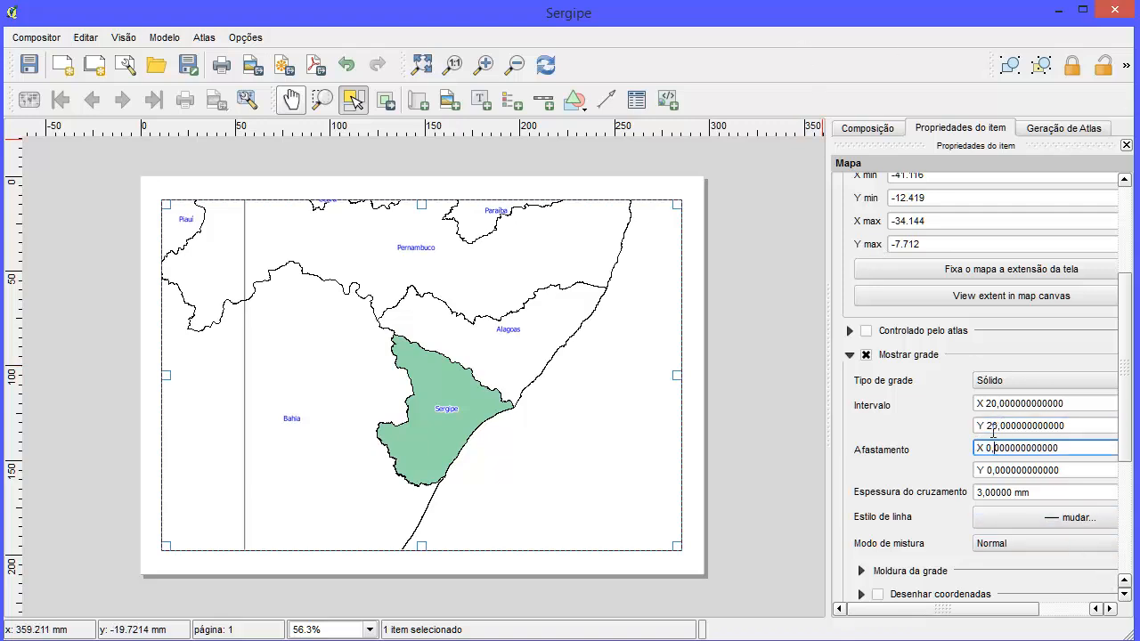
Step: Reduce the map grid's Y and X intervals to 10 each
click(988, 426)
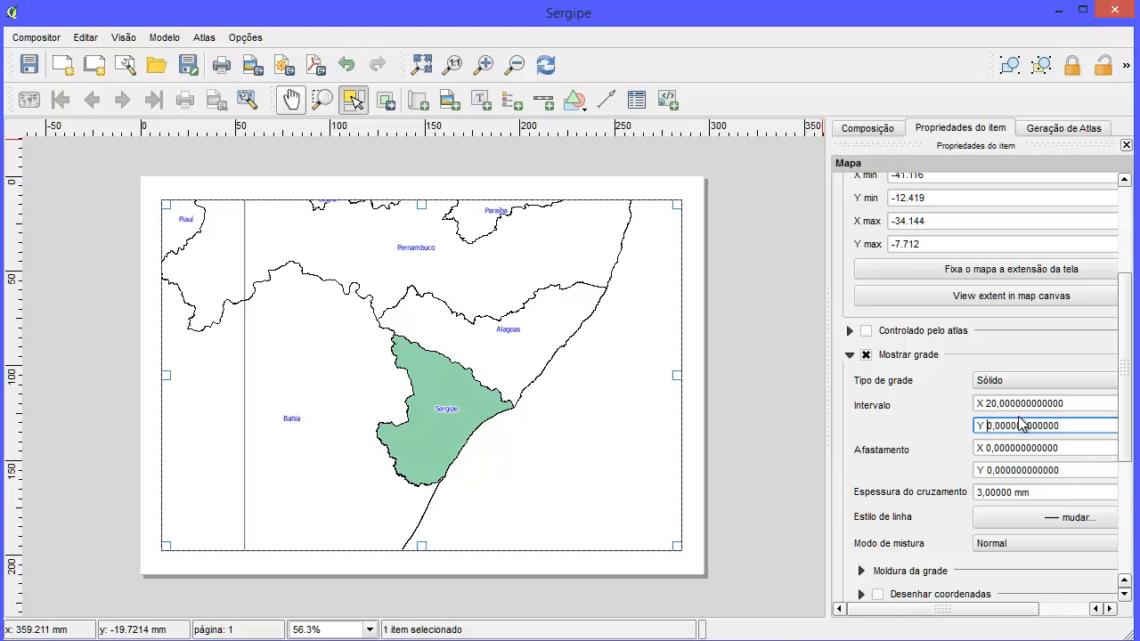
click(989, 448)
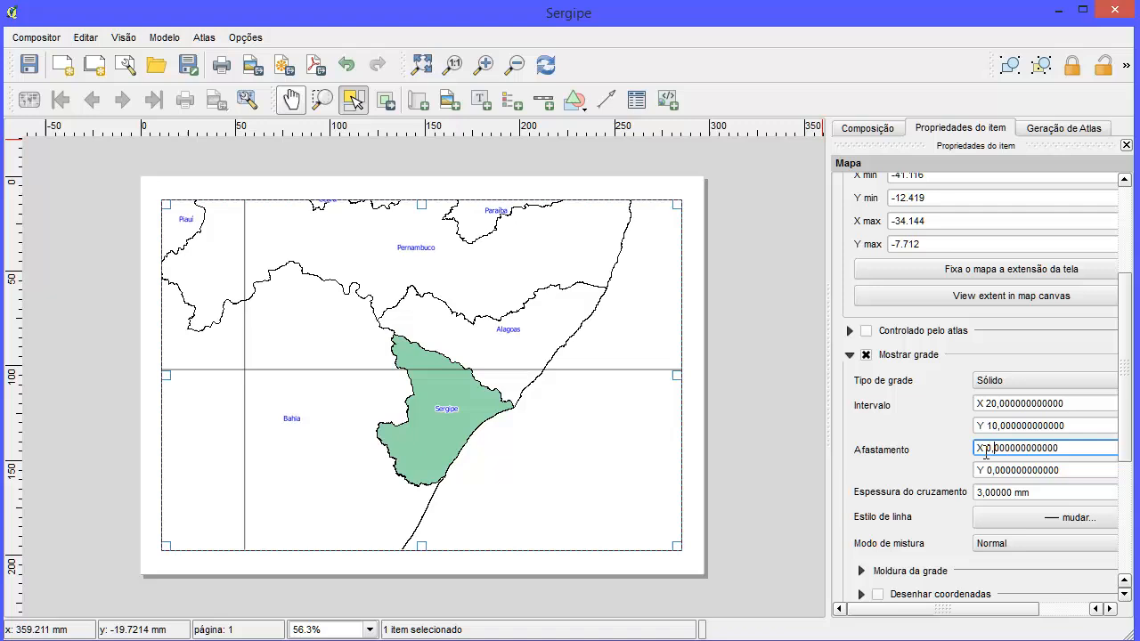
click(987, 403)
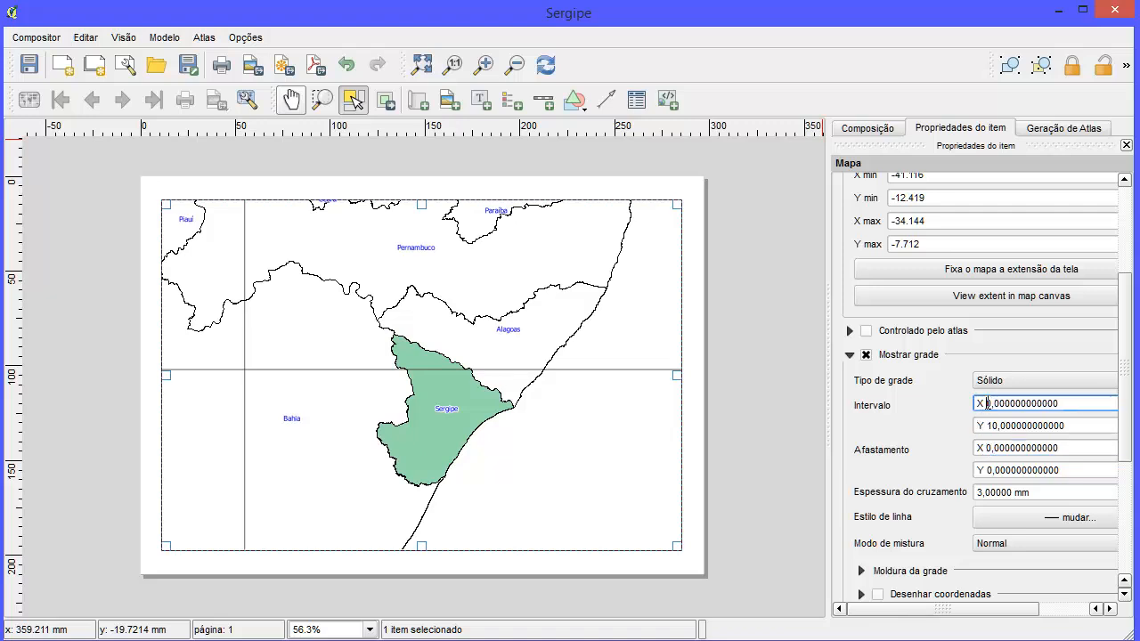
click(991, 425)
Step: Set the map grid's Afastamento to 10 in both X and Y
click(988, 448)
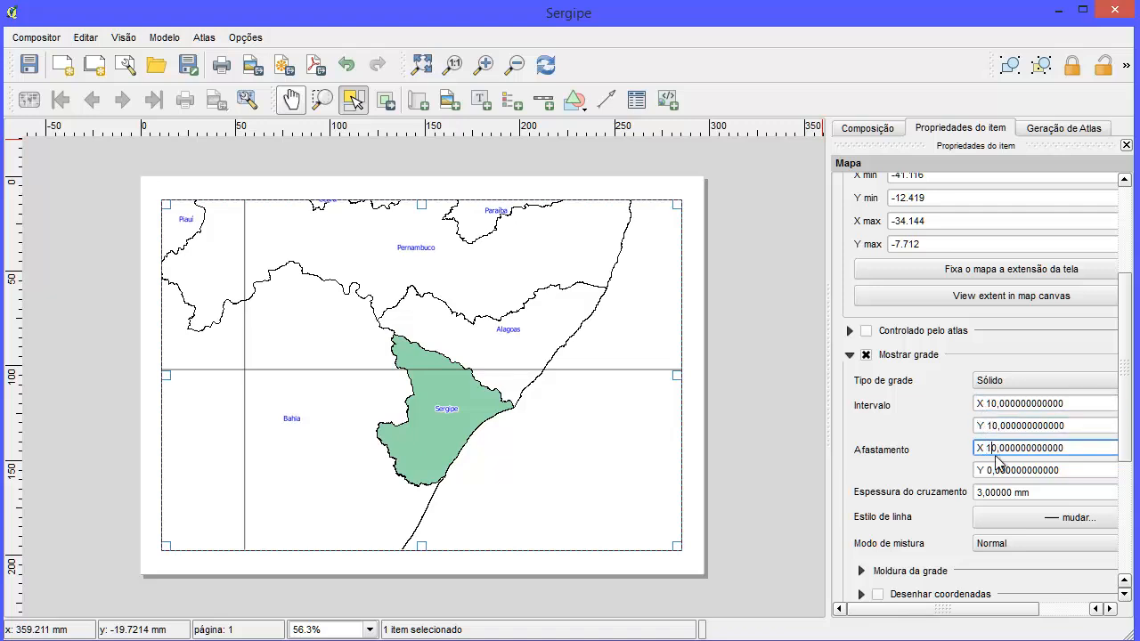
text(0)
click(989, 470)
click(1003, 449)
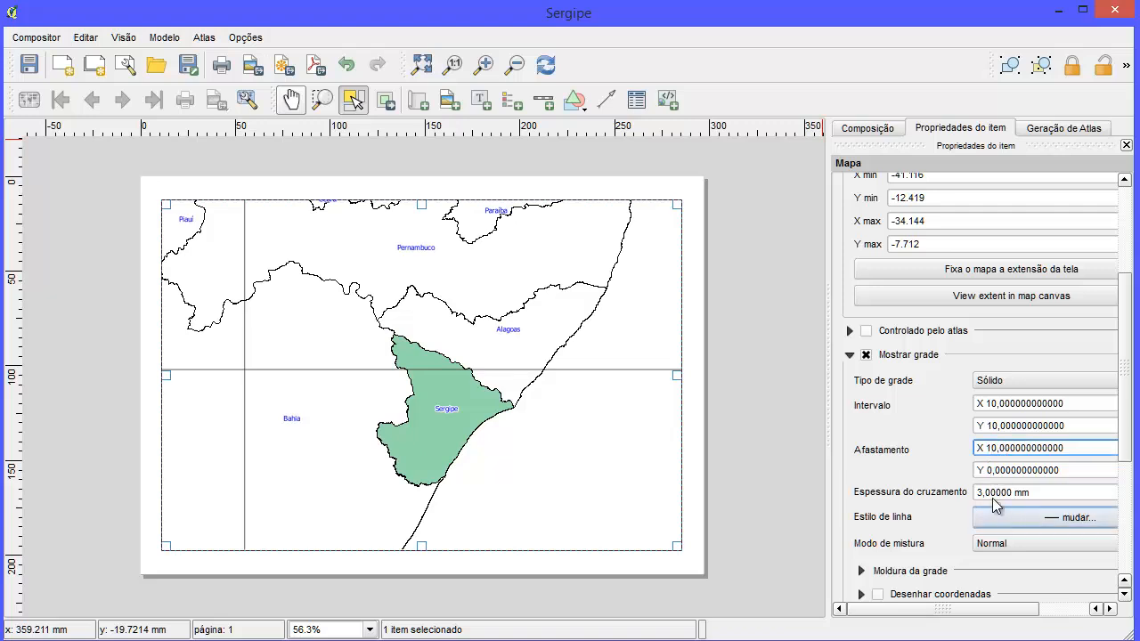
click(989, 470)
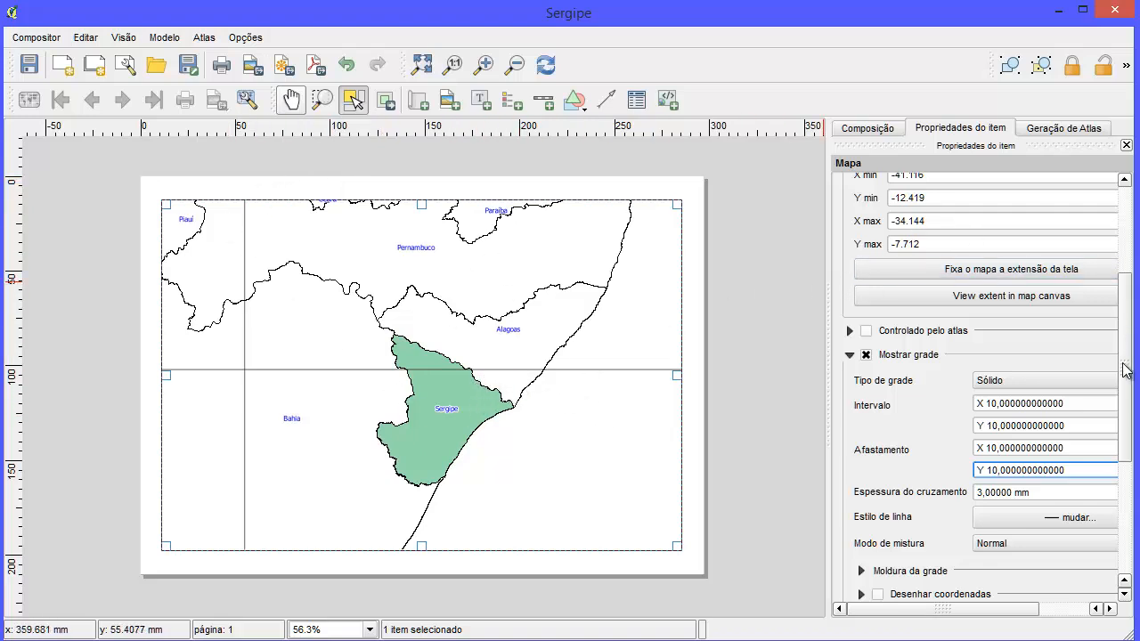
drag(1125, 365, 1109, 257)
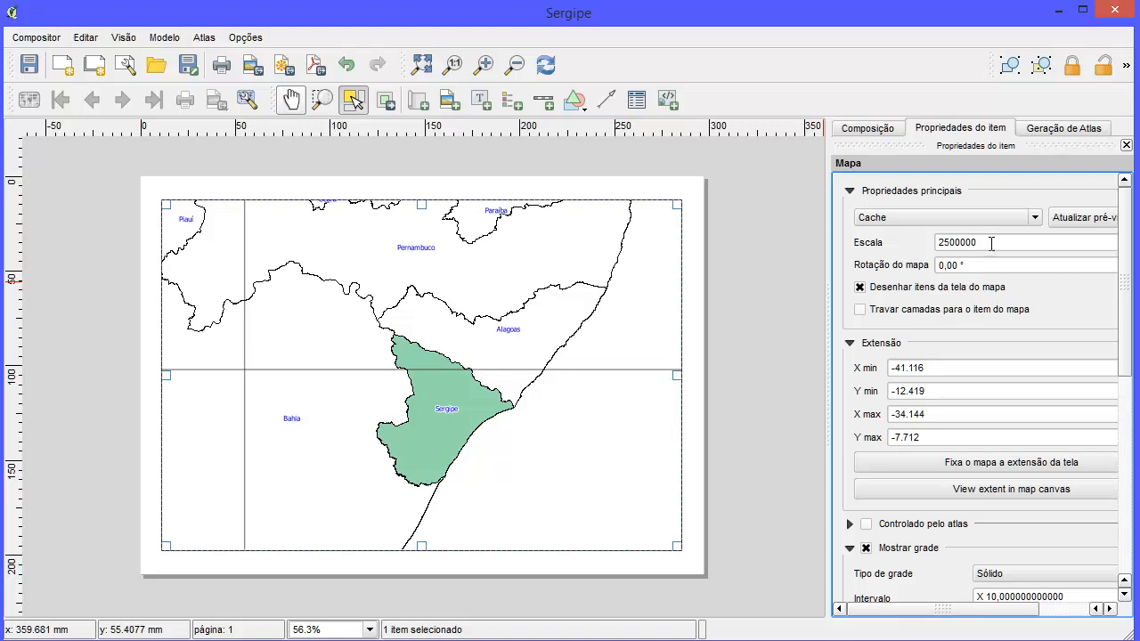
Step: Set the map grid's Intervalo and Afastamento to 1 in both X and Y
drag(992, 243, 933, 246)
drag(1128, 292, 1099, 389)
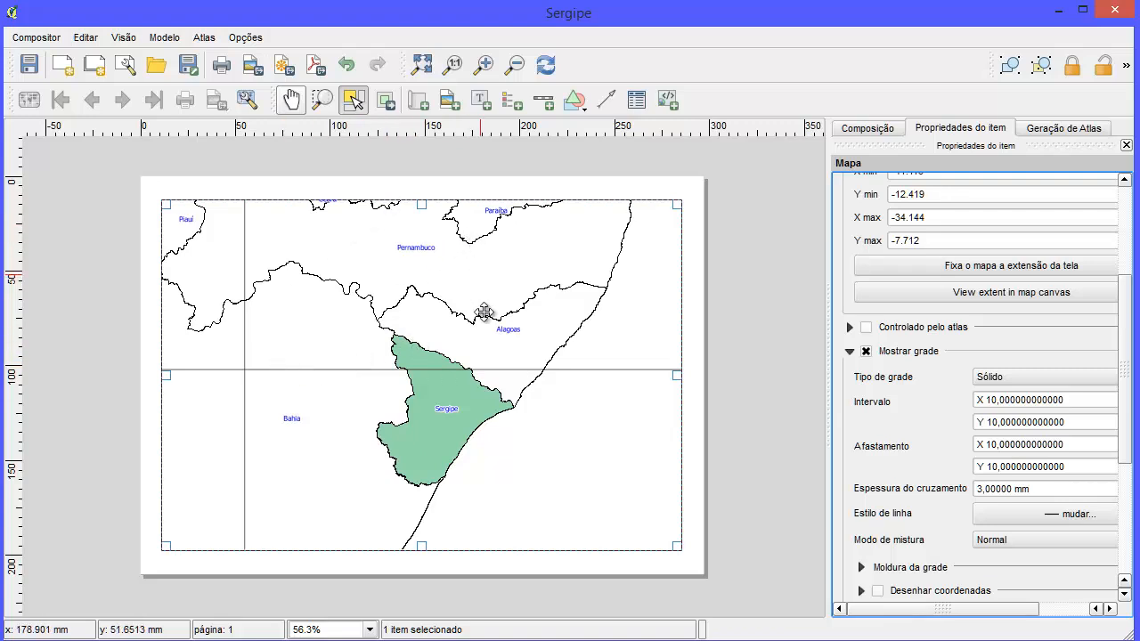
click(994, 401)
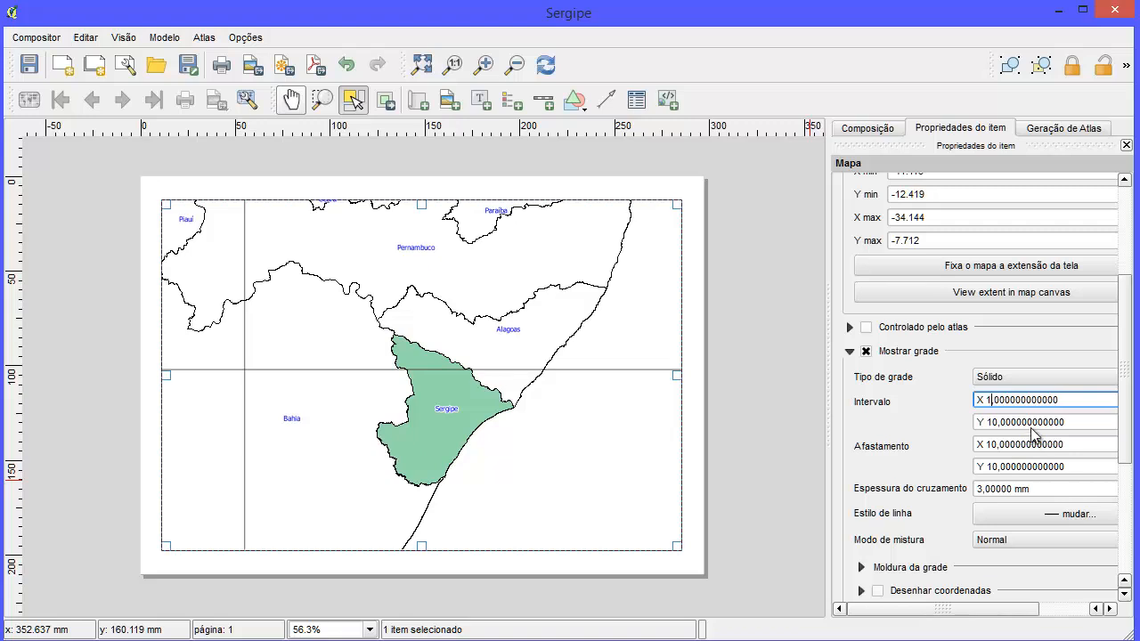
click(994, 425)
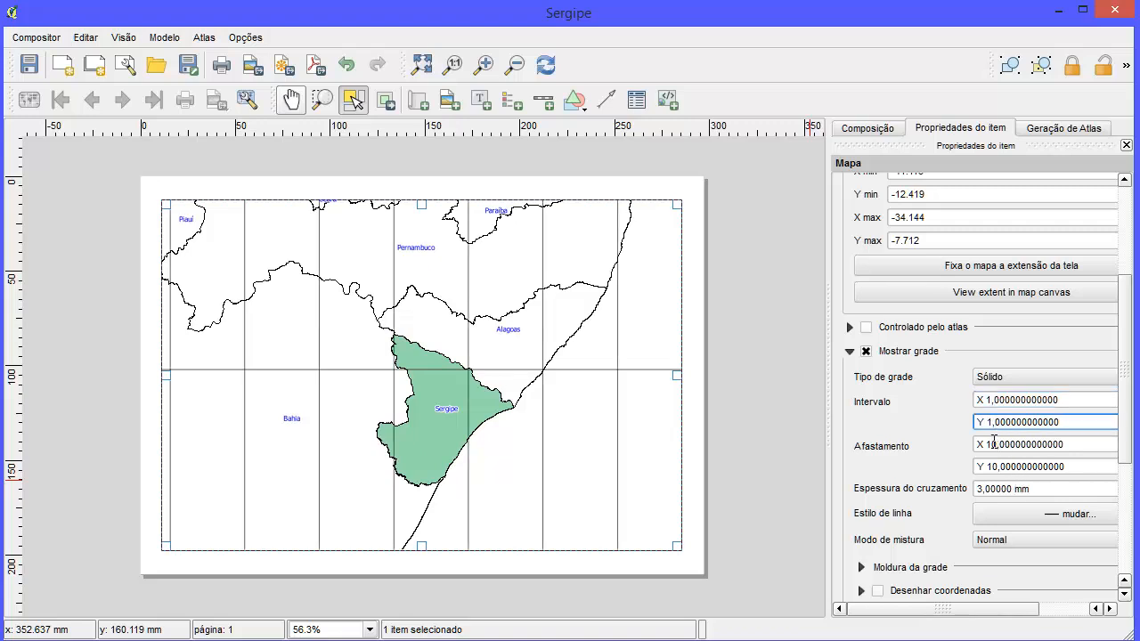
click(995, 444)
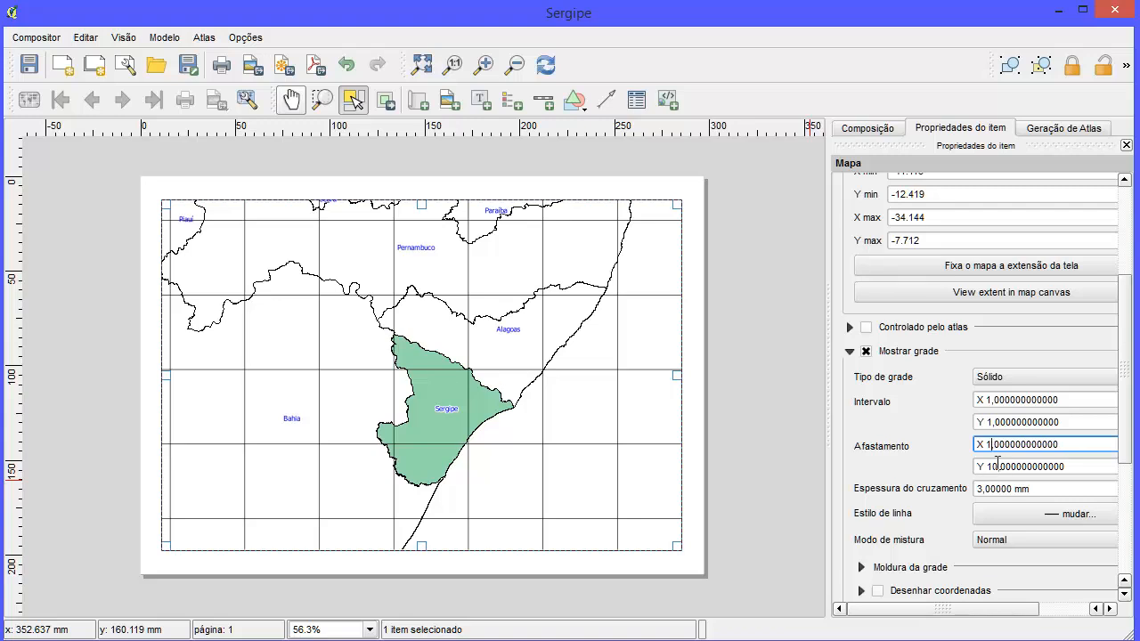
click(993, 467)
key(BackSpace)
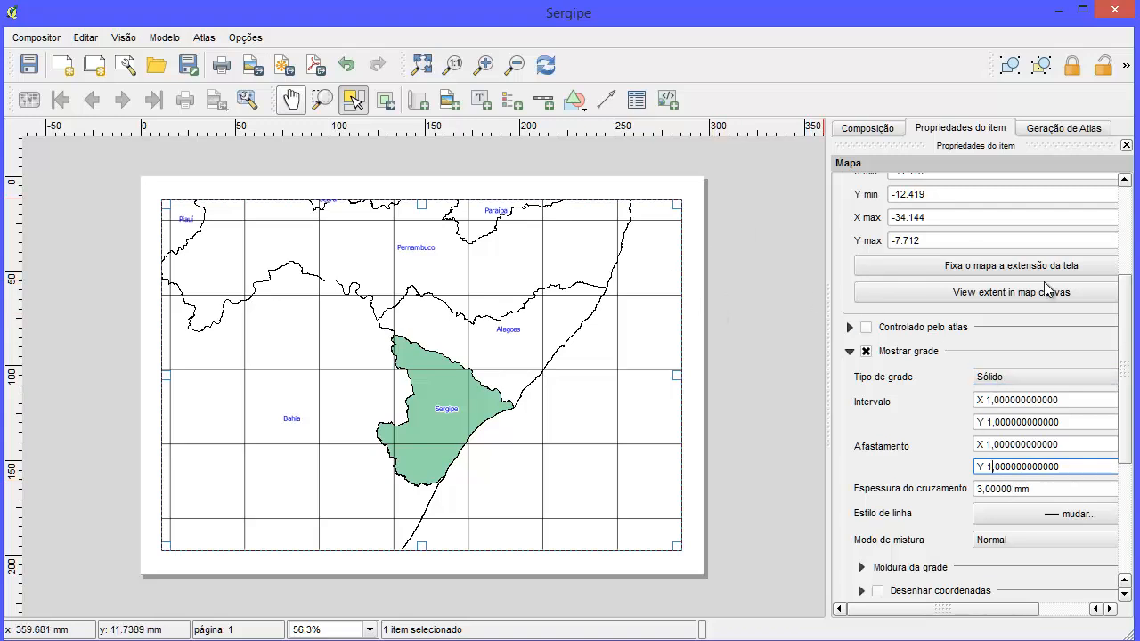
Step: Enable Desenhar coordenadas for the map grid and set the coordinate format to GrauMinutoSegundo
drag(1125, 343, 469, 285)
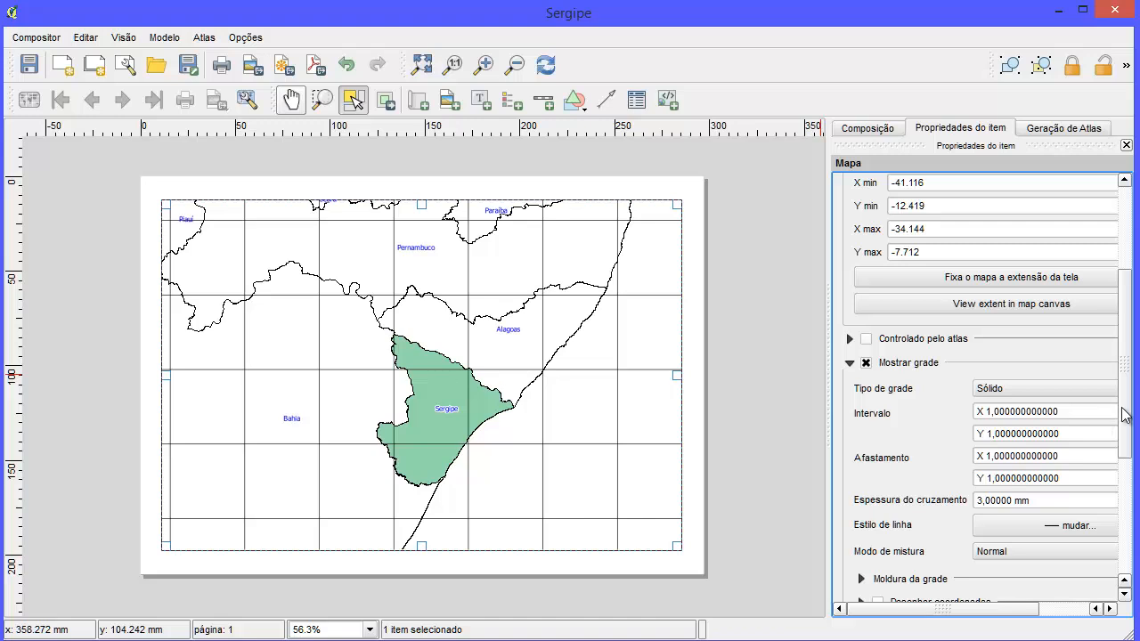
scroll(1068, 418, down, 3)
click(877, 418)
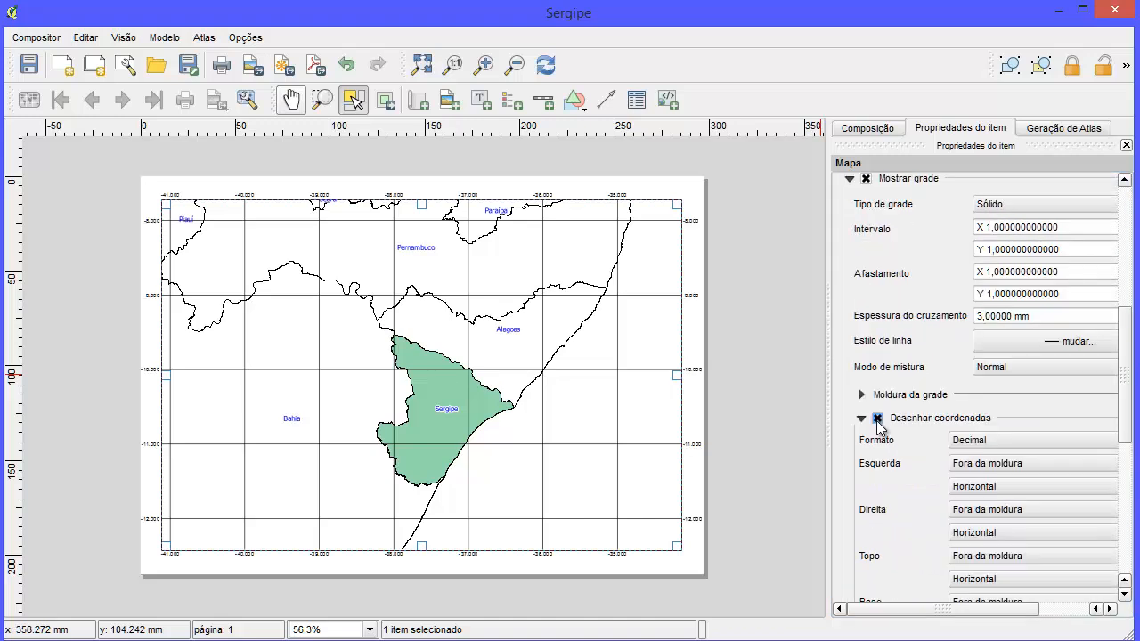
click(1041, 442)
click(1038, 482)
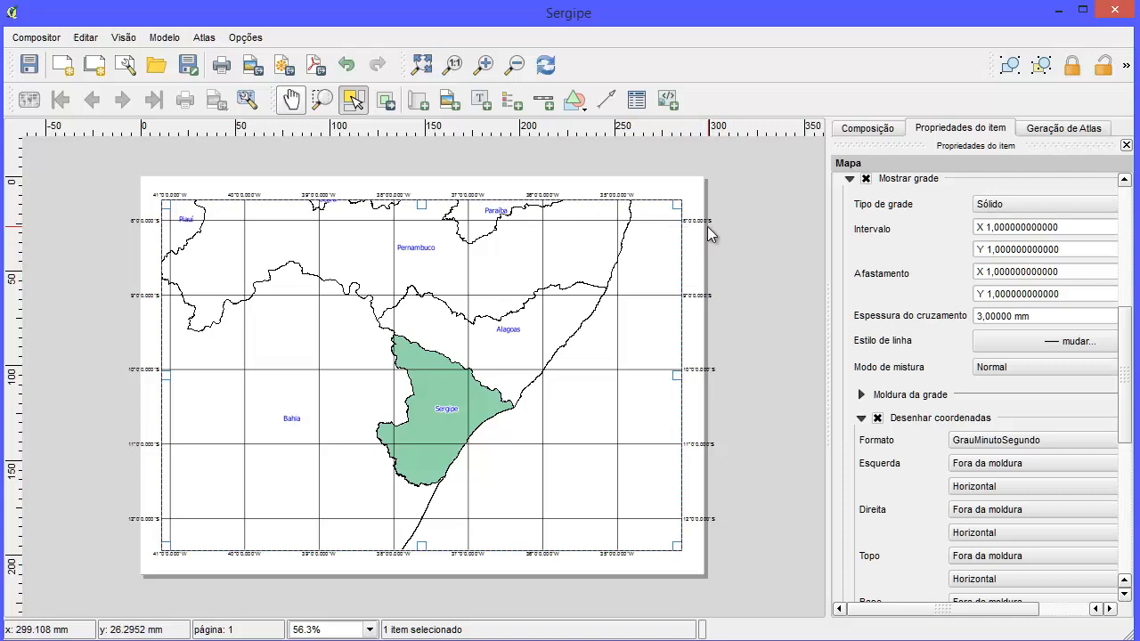
Step: Set the grid coordinate orientation to Vertical for both Esquerda and Direita
click(1035, 487)
click(1028, 513)
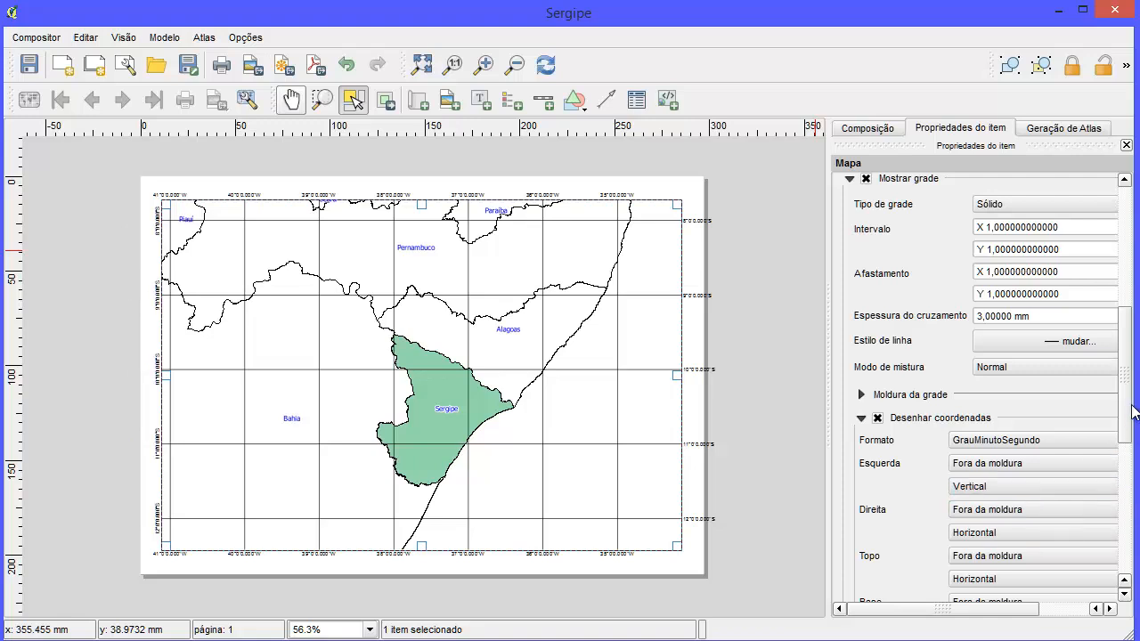
drag(1127, 407, 1130, 476)
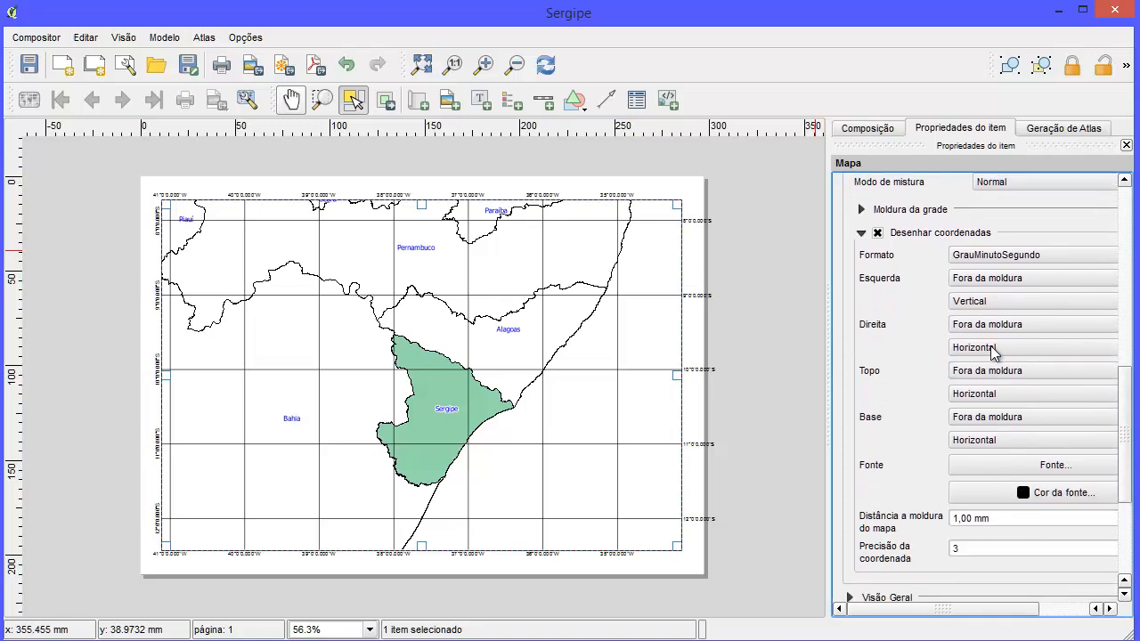
click(1017, 351)
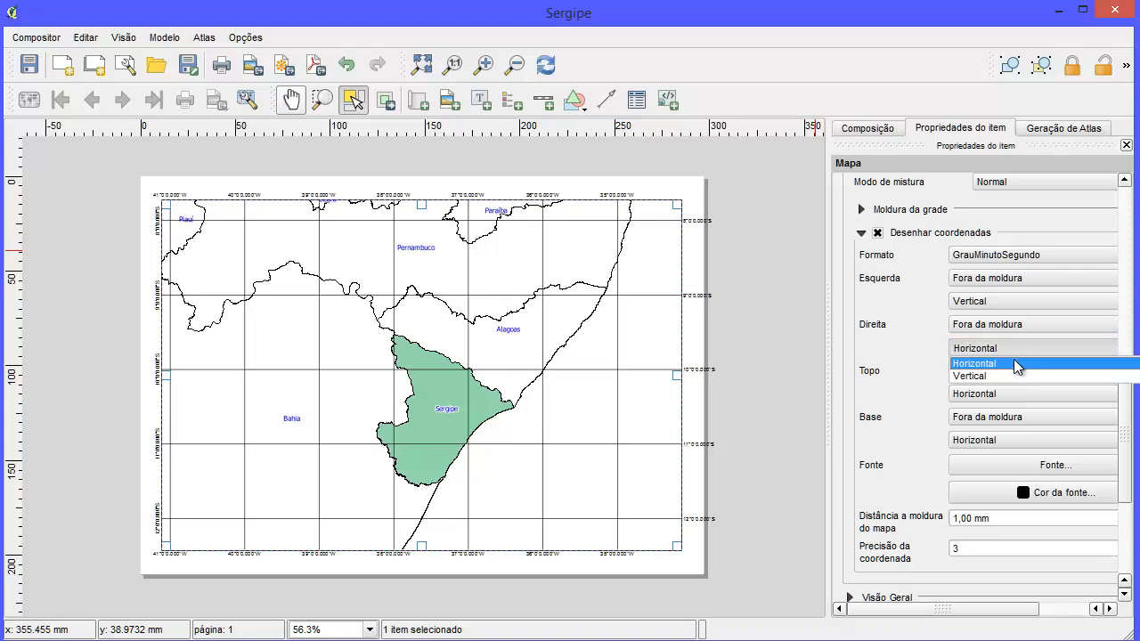
click(1004, 376)
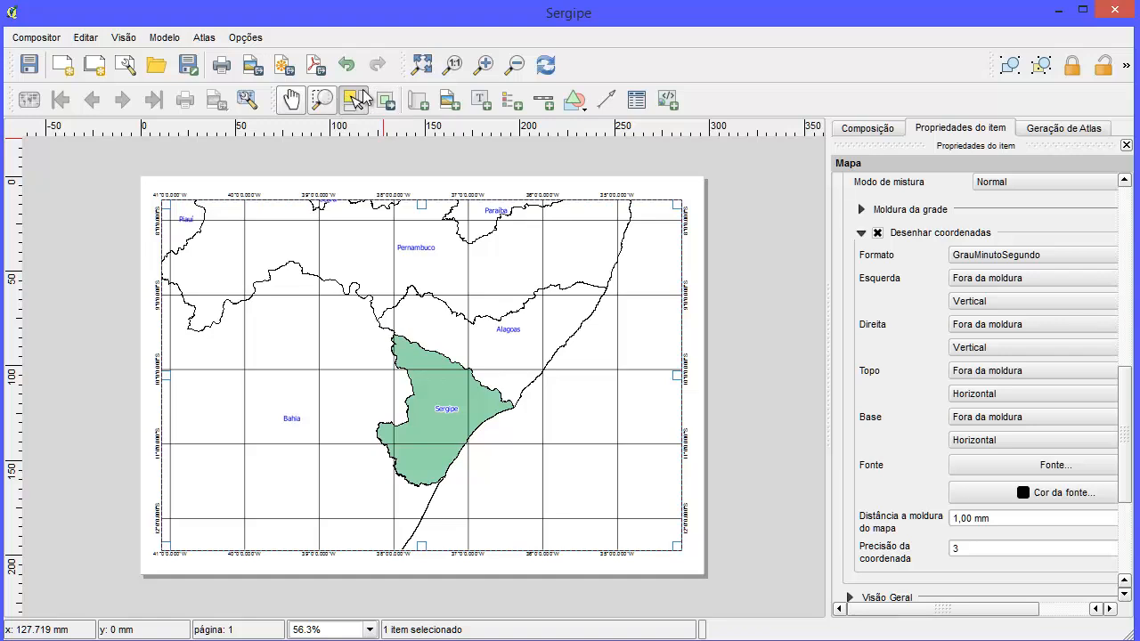
Step: Inspect the degree labels at the map's upper-left corner up close, and close the Sergipe composer
click(322, 100)
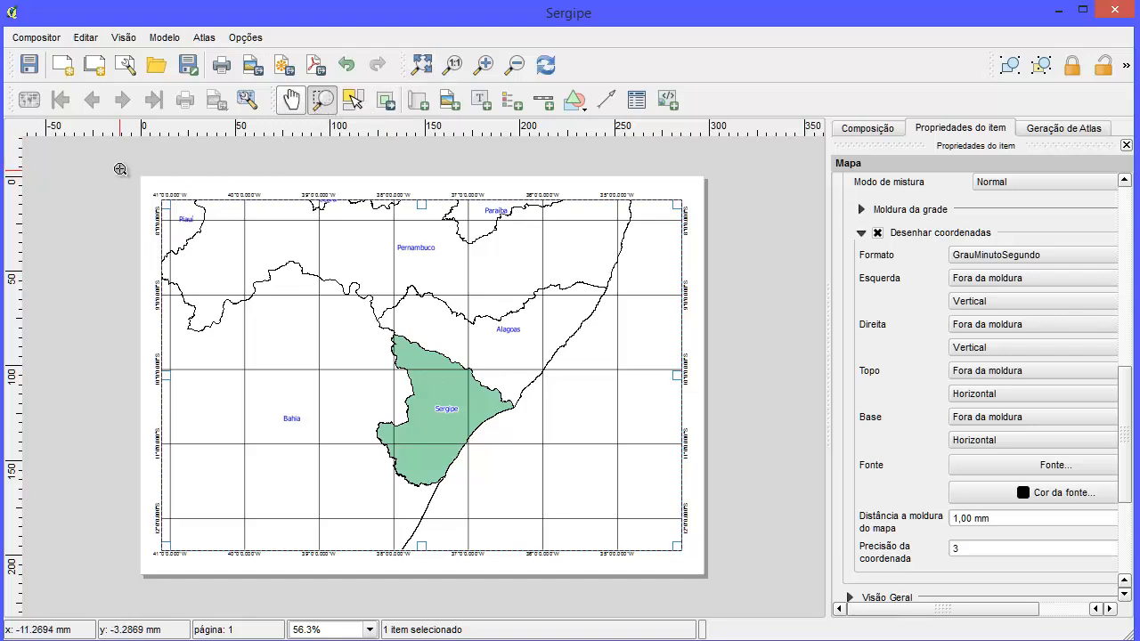
drag(124, 167, 356, 305)
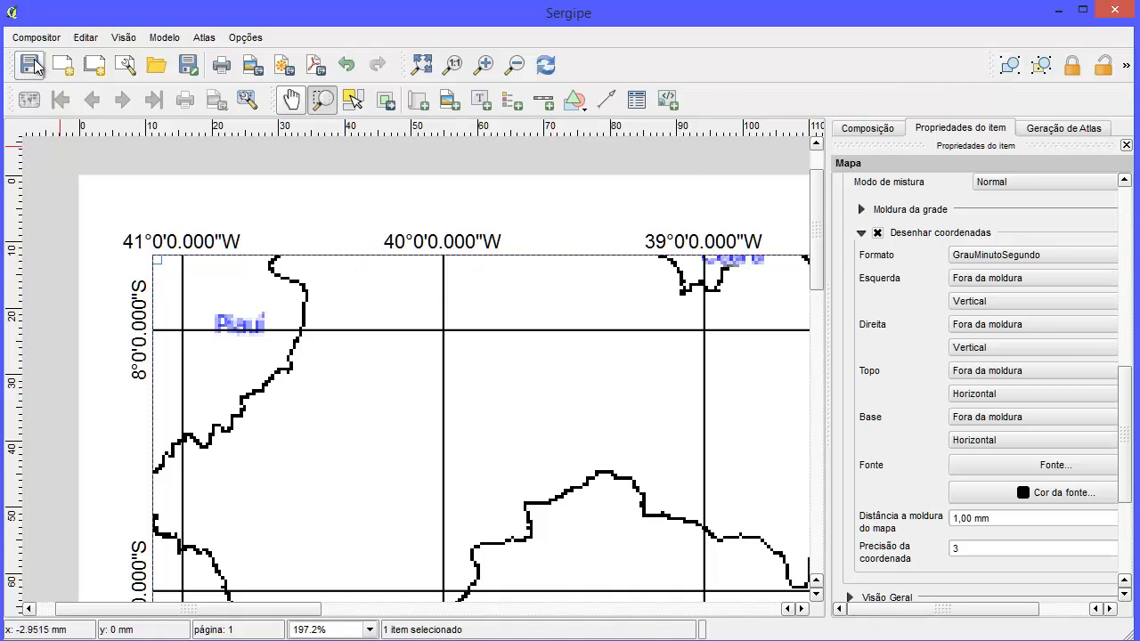
click(1124, 11)
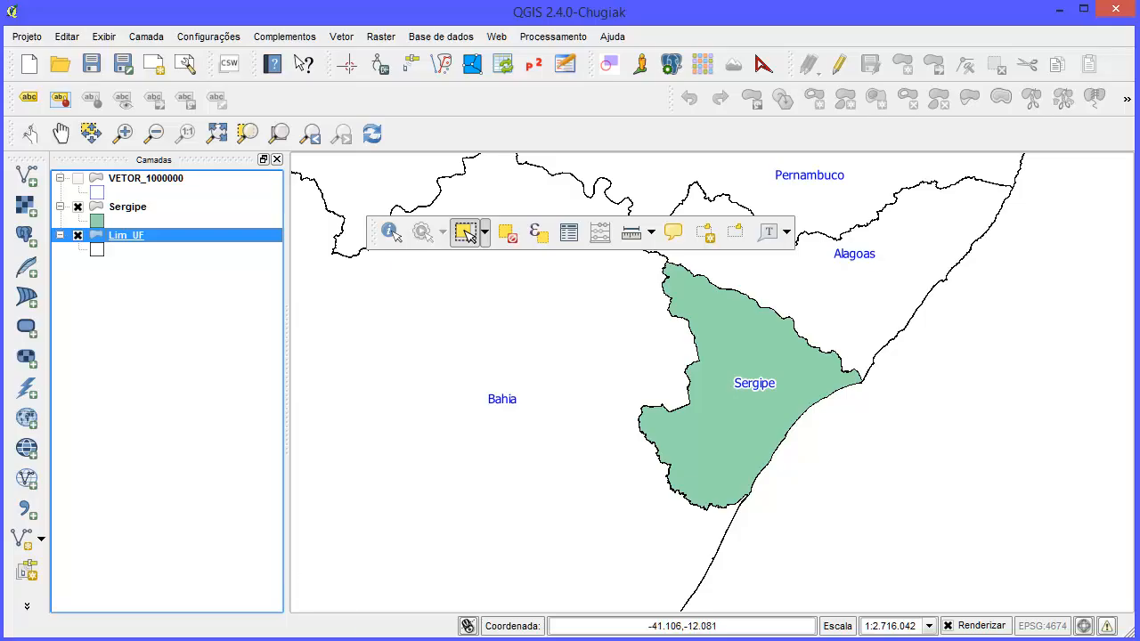
Step: Switch to the coordinate reference PDF in Adobe Reader and review sections 1.3 to 1.6.1 on coordinate systems, datums and EPSG codes
key(alt+Tab)
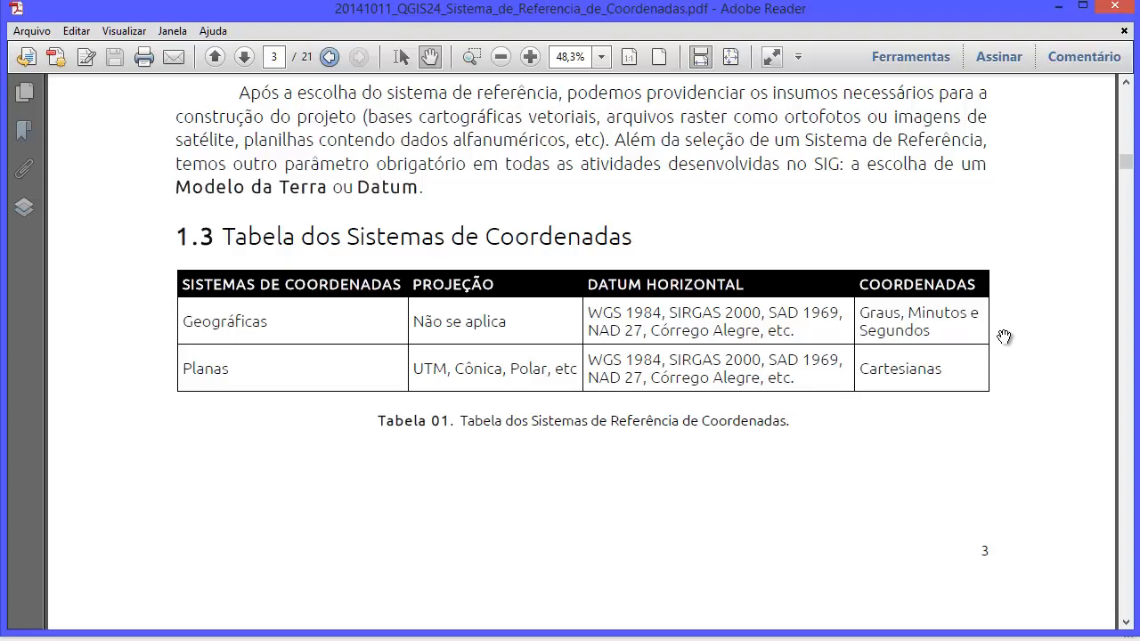
scroll(1014, 304, down, 10)
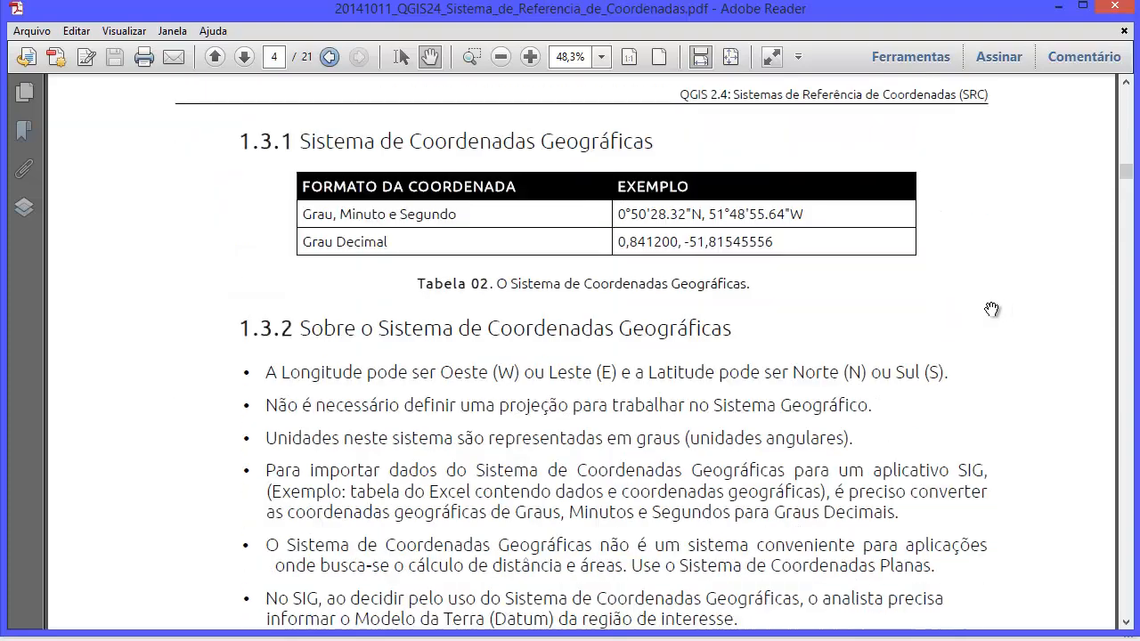
scroll(985, 310, down, 5)
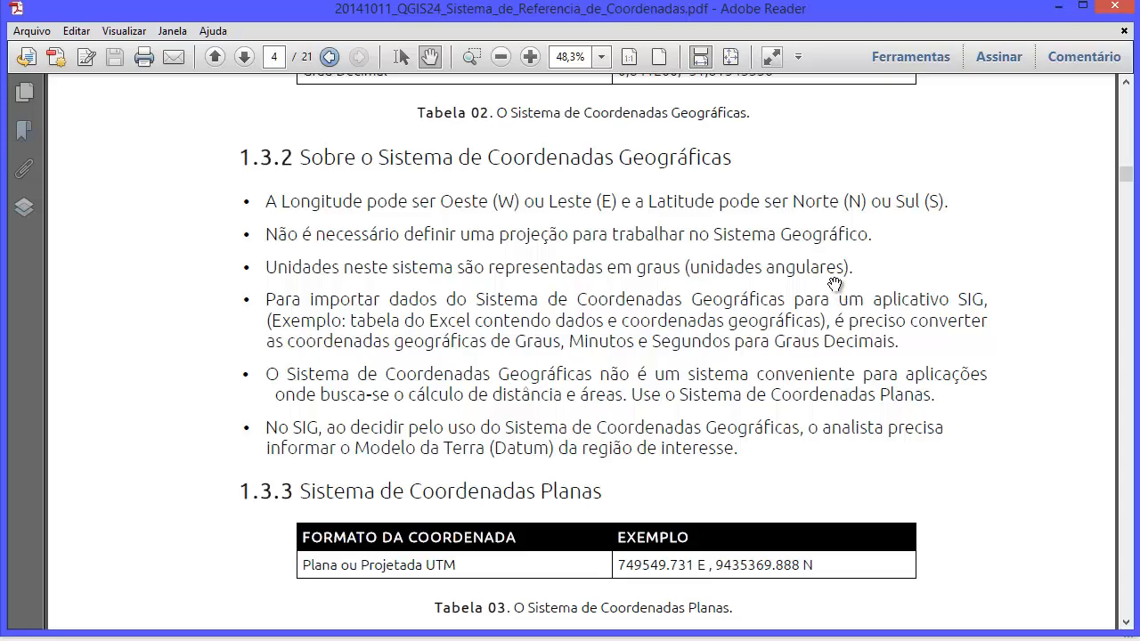
scroll(835, 286, down, 2)
scroll(834, 286, down, 7)
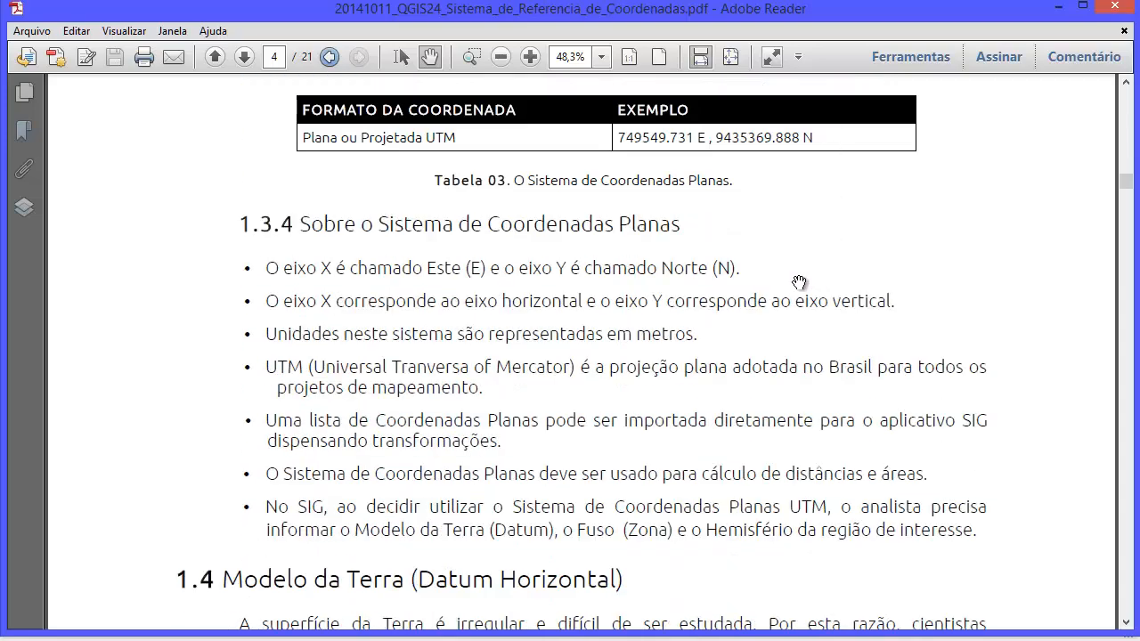
scroll(798, 279, down, 10)
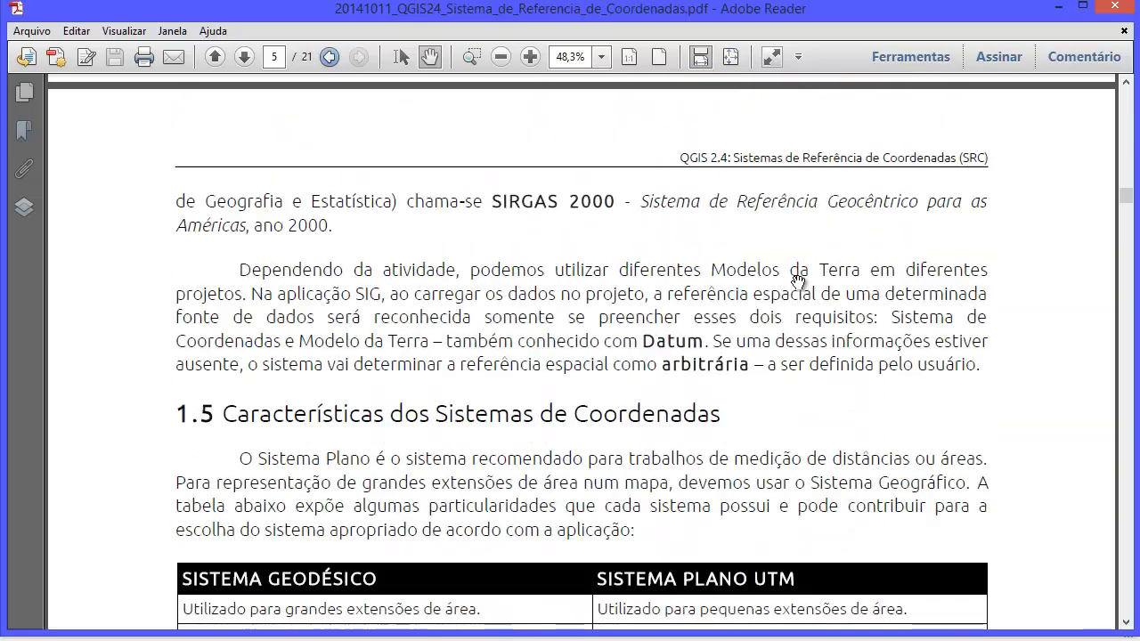
scroll(798, 282, down, 10)
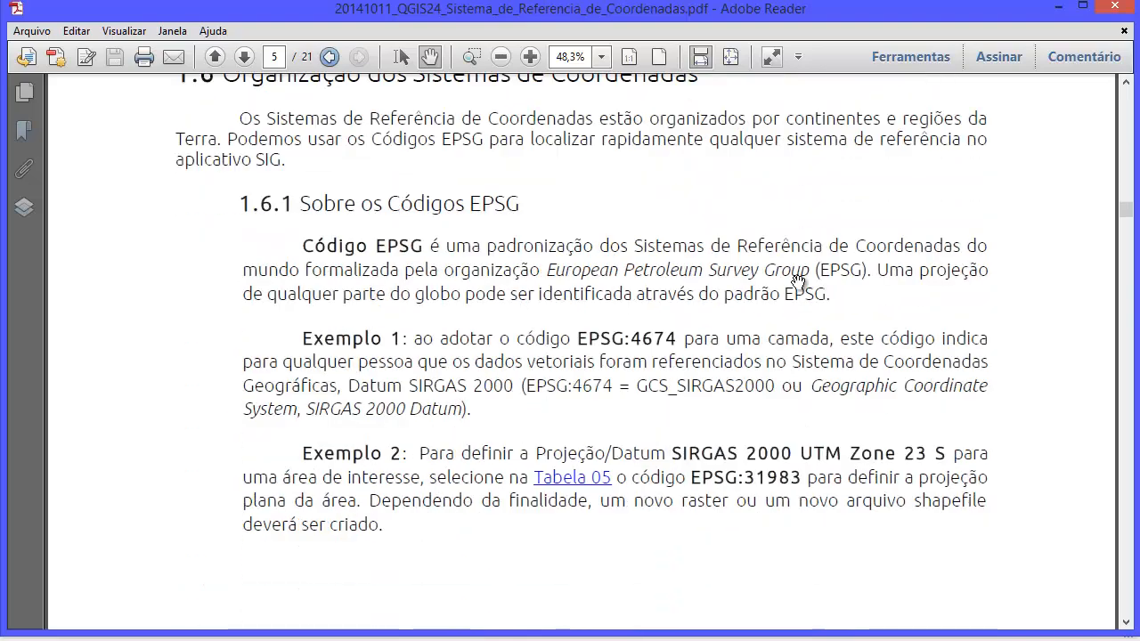
Step: Examine the list of EPSG codes used in Brazil in section 1.6.2 and return to QGIS
scroll(798, 282, down, 5)
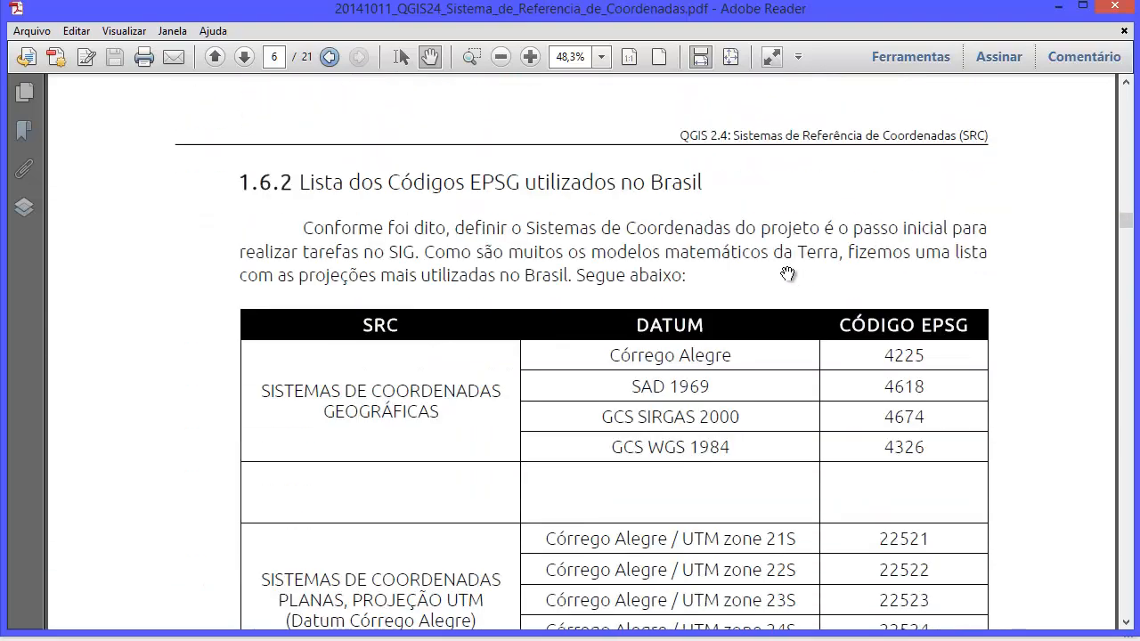
scroll(677, 259, down, 5)
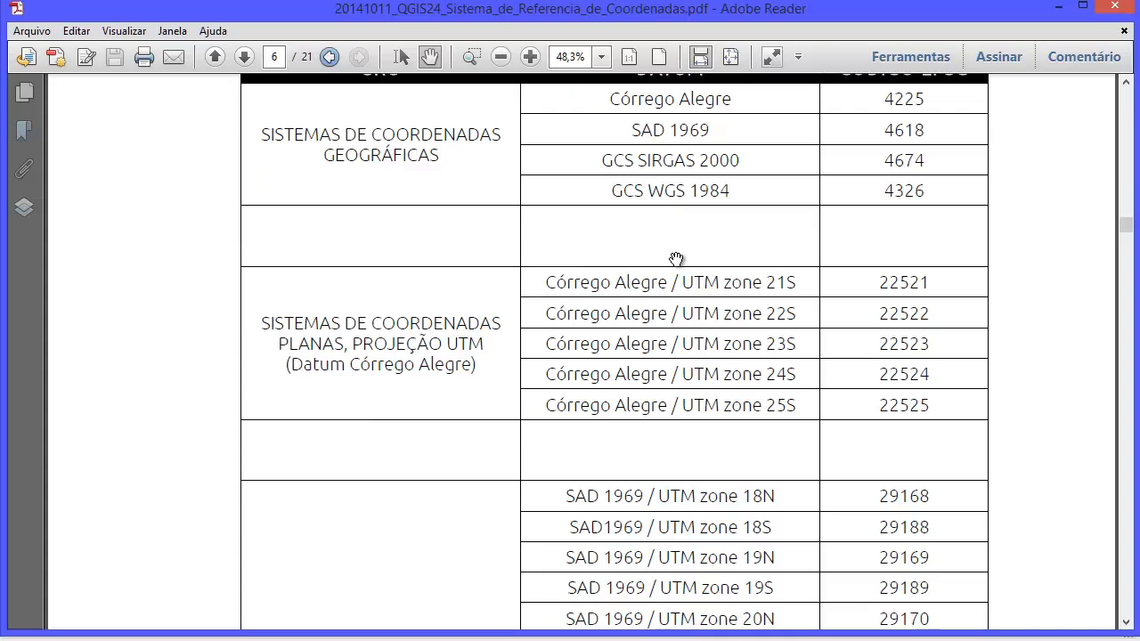
scroll(728, 317, down, 1)
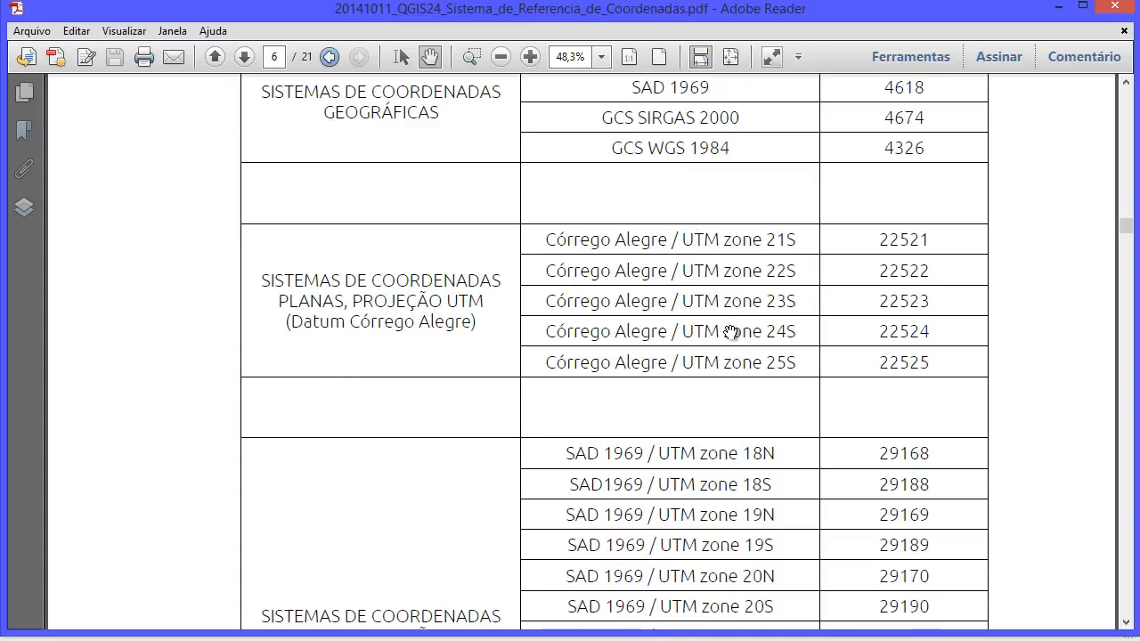
scroll(718, 347, down, 8)
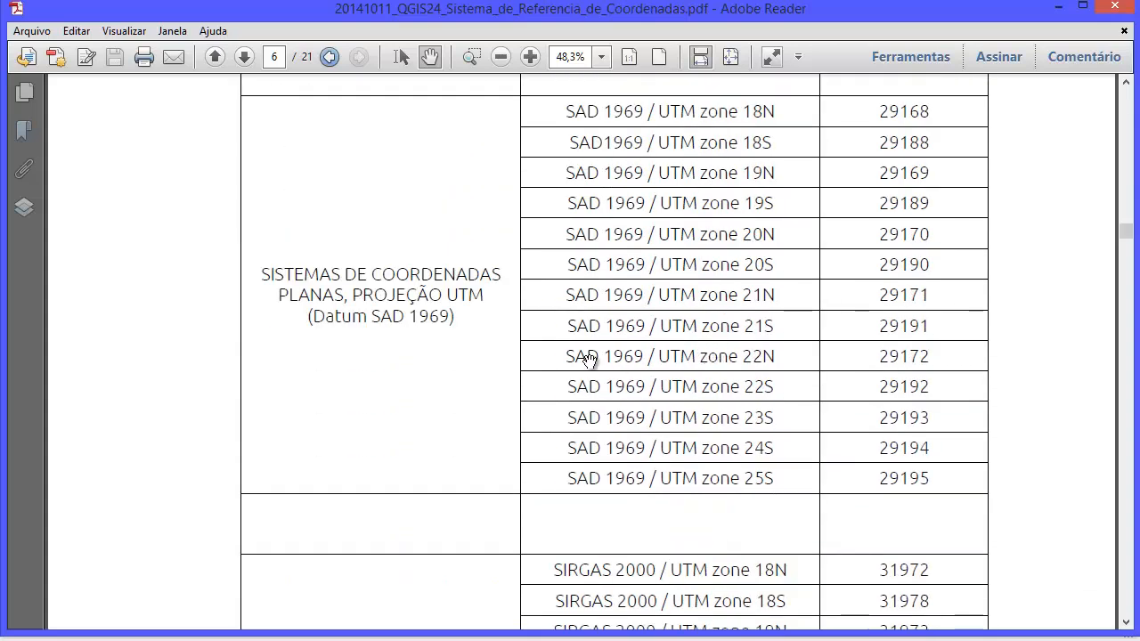
scroll(589, 358, up, 1)
scroll(596, 340, down, 19)
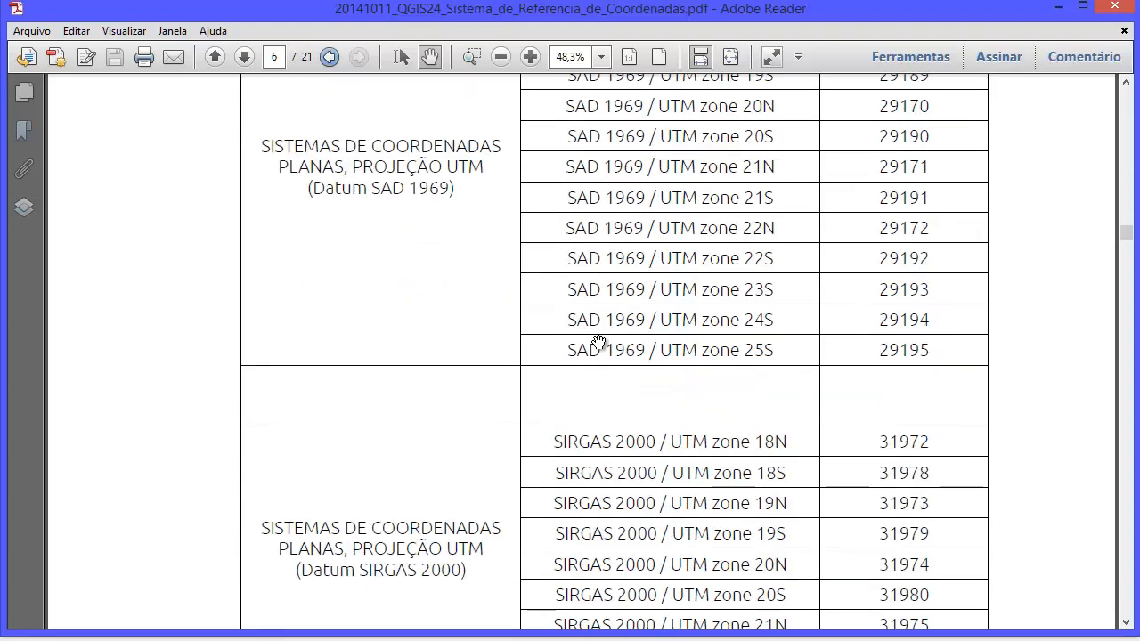
scroll(601, 340, down, 6)
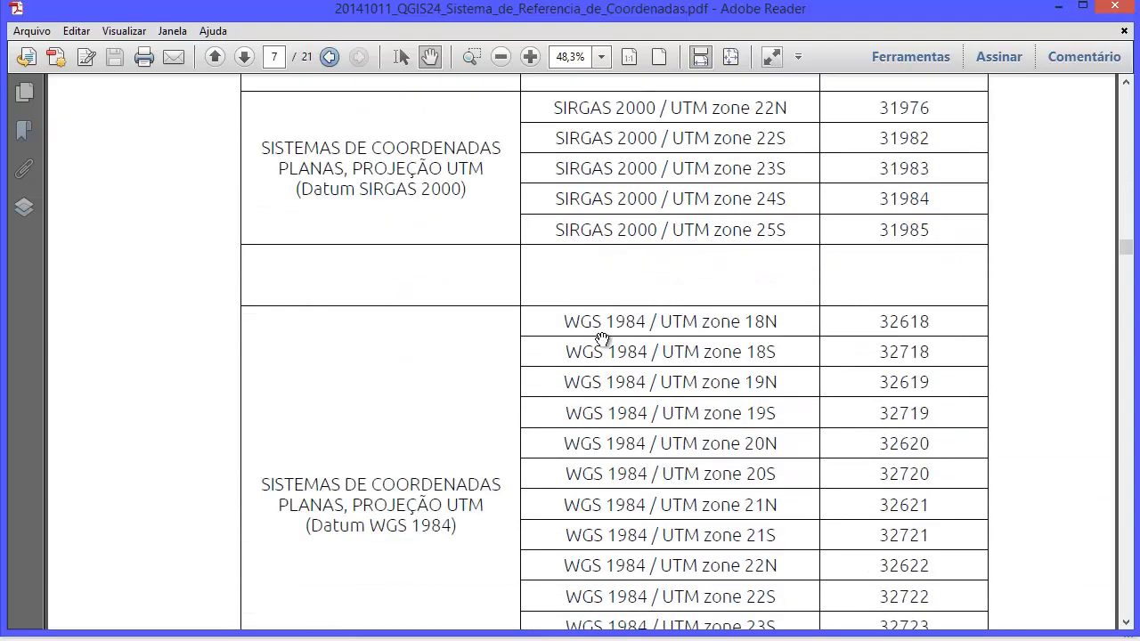
click(1059, 8)
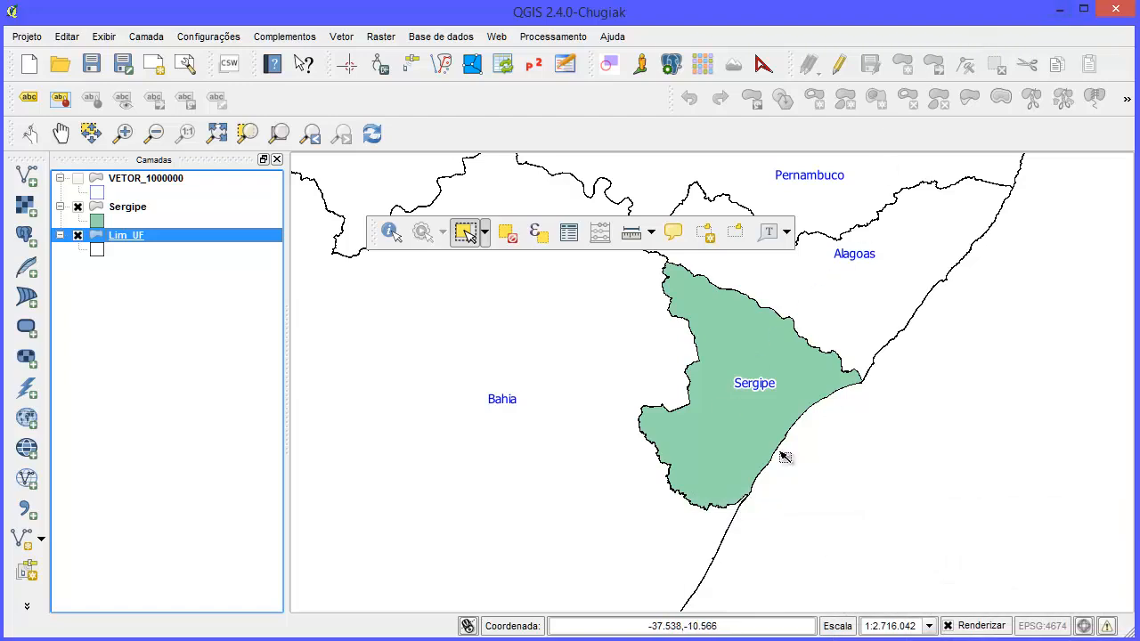
Step: Reopen the PDF to check the WGS 1984 and auxiliary EPSG code tables, and return to QGIS
click(465, 232)
key(alt+Tab)
scroll(659, 427, down, 10)
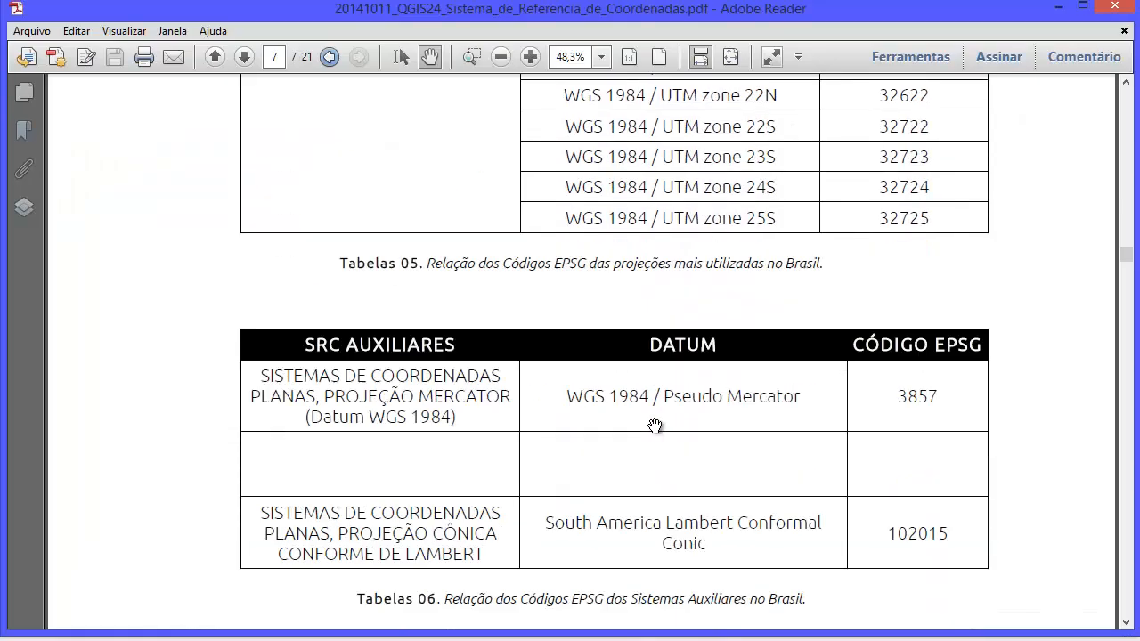
scroll(656, 428, down, 3)
scroll(656, 433, up, 13)
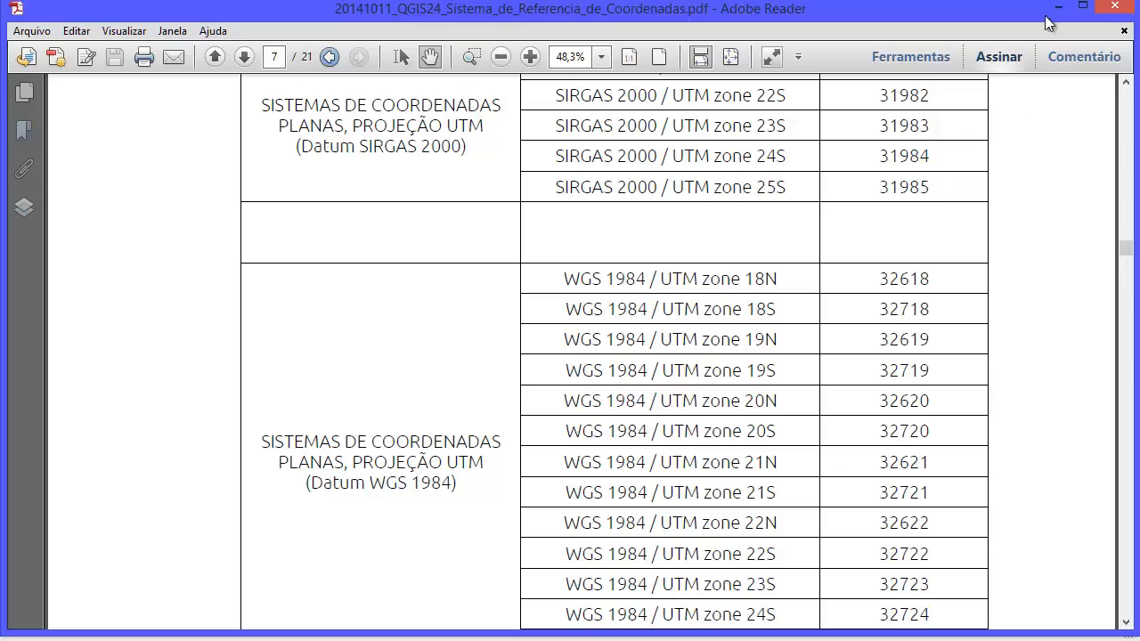
click(1057, 7)
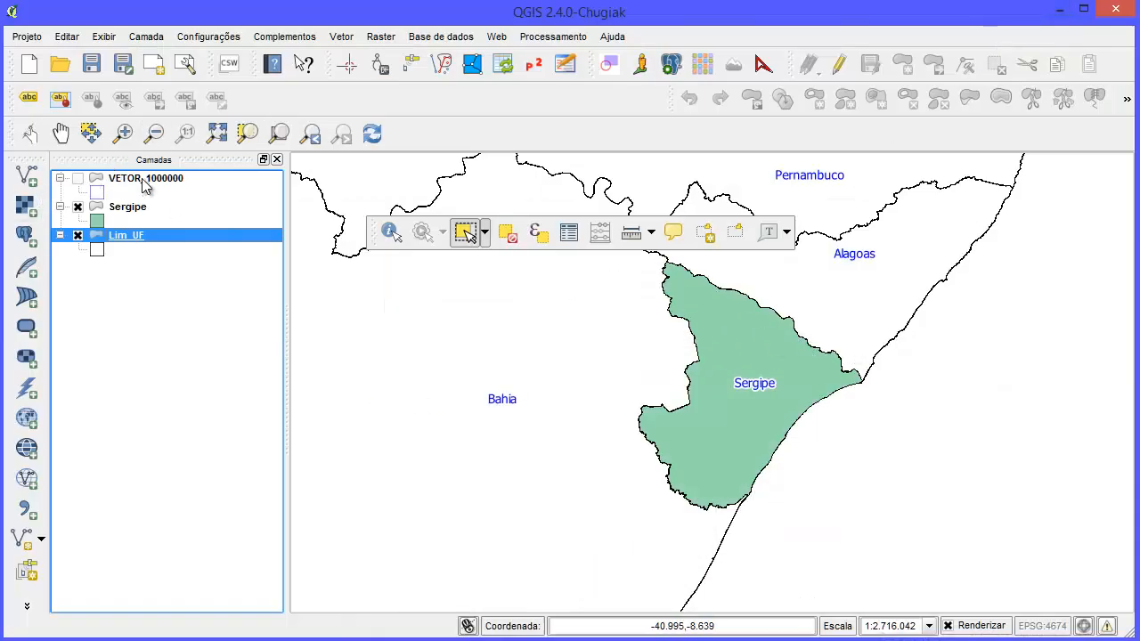
Step: Show the VETOR_1000000 layer and clear its selected feature to view the sheet grid over Brazil
click(77, 178)
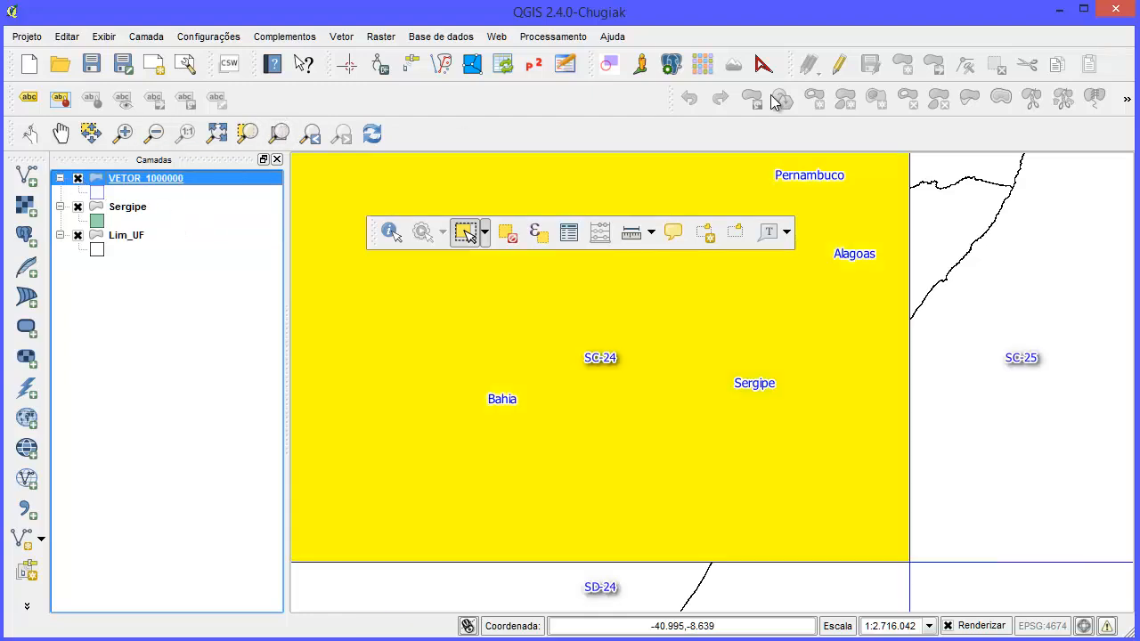
click(508, 234)
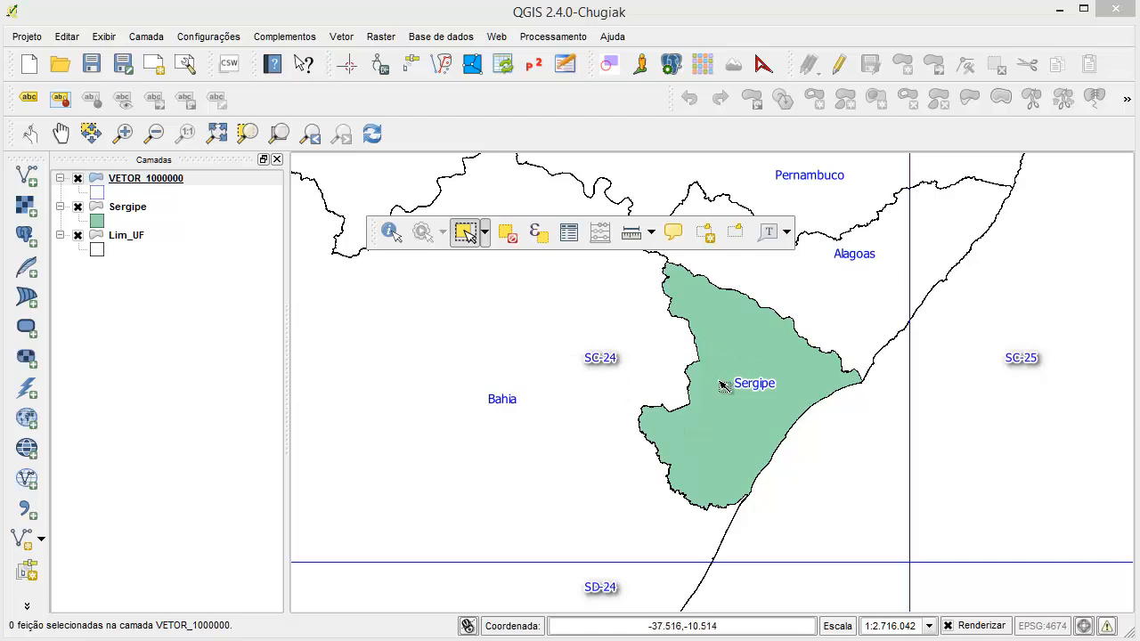
scroll(717, 385, up, 1)
scroll(717, 383, down, 2)
scroll(717, 385, down, 1)
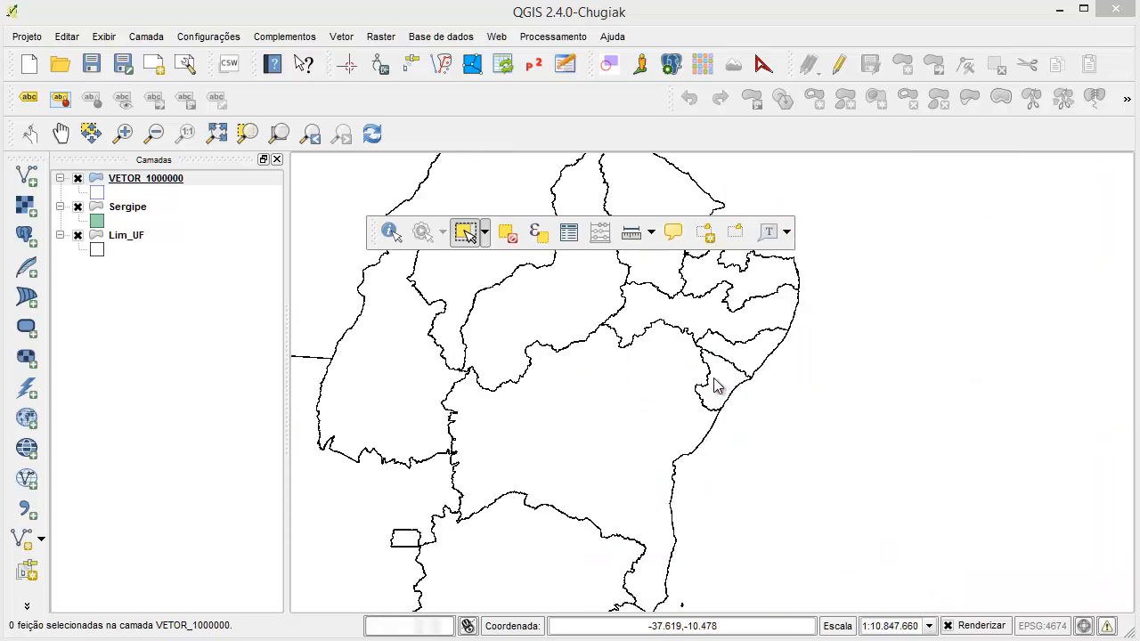
scroll(711, 382, down, 1)
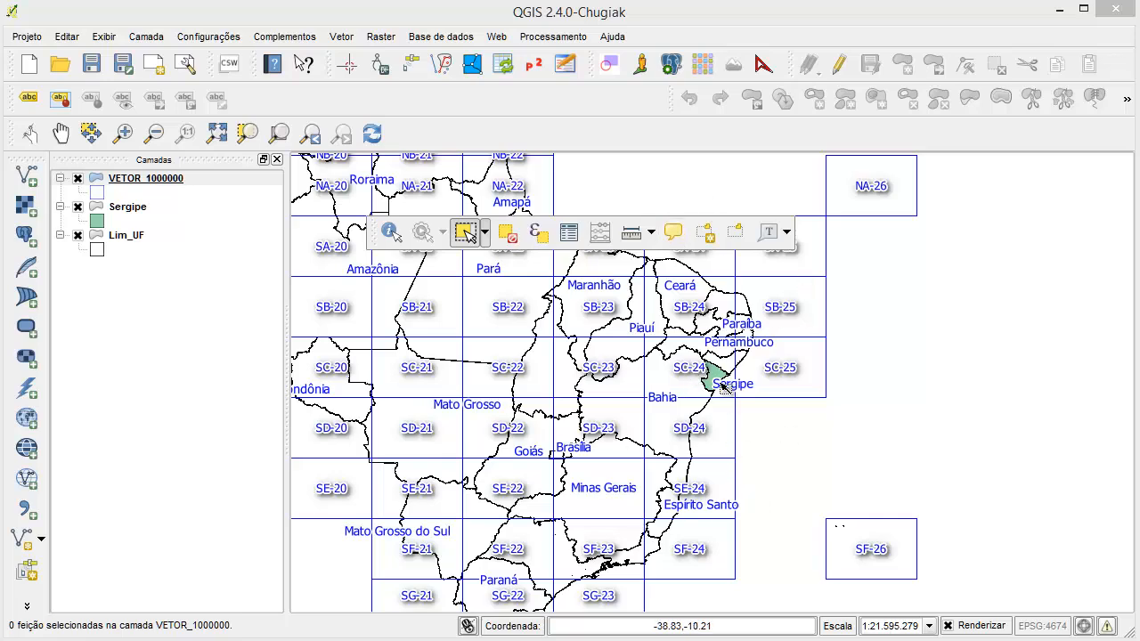
Step: Switch to the coordinate reference PDF, review section 2.1 on adding a vector layer, and return to QGIS
key(alt+Tab)
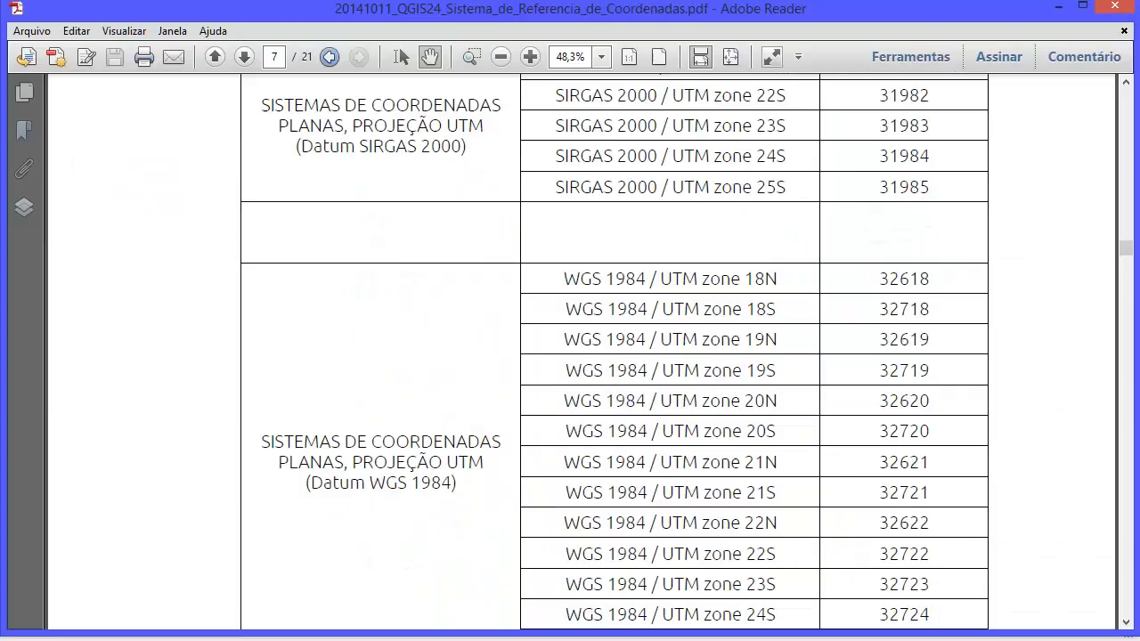
scroll(692, 323, down, 10)
scroll(729, 332, down, 20)
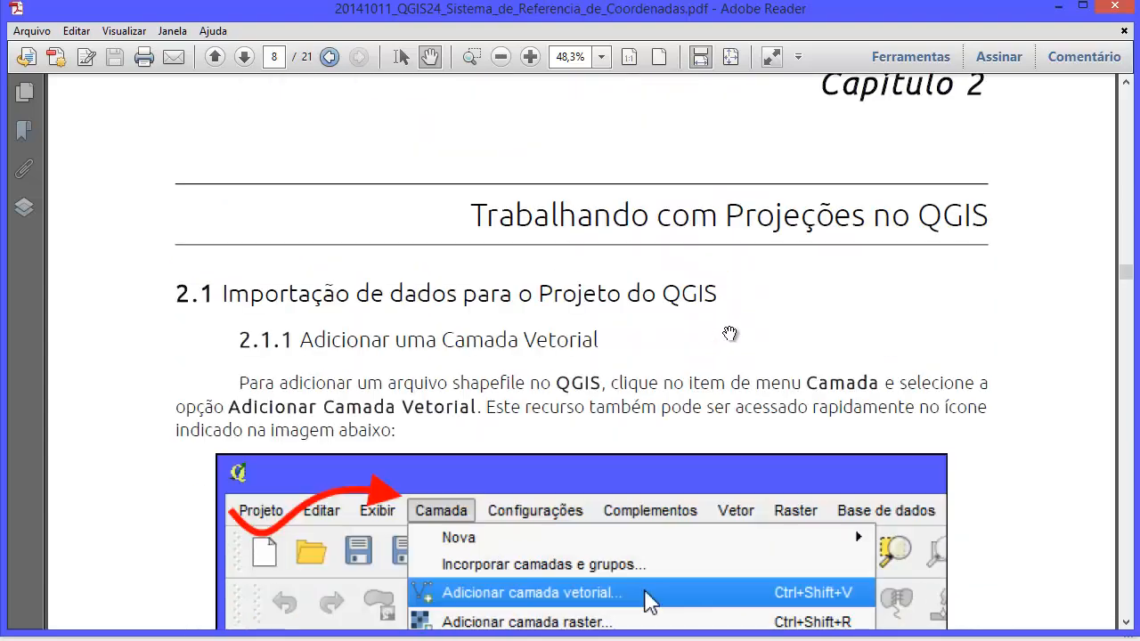
scroll(745, 352, down, 3)
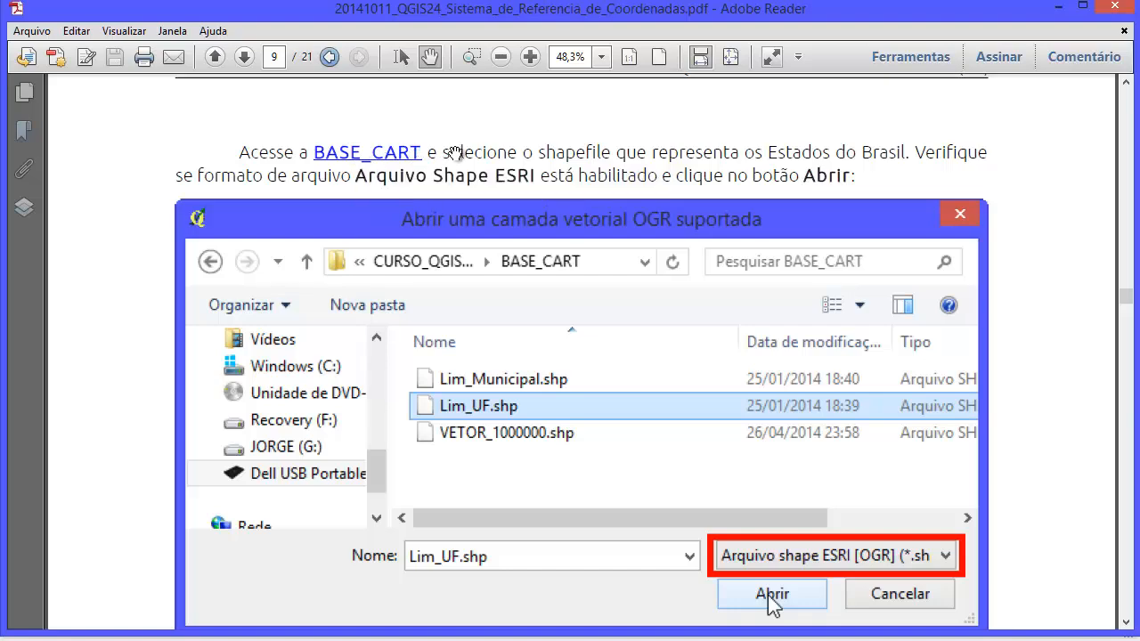
click(1057, 11)
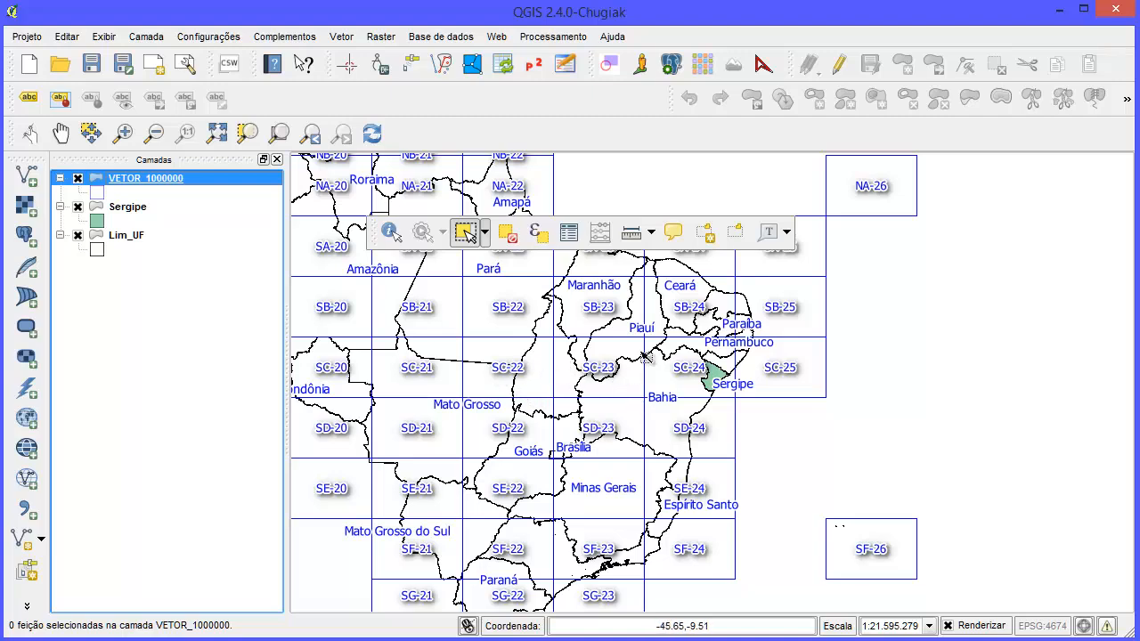
Step: Zoom the map in on Sergipe to examine which sheet of the VETOR_1000000 grid contains the state
scroll(679, 315, up, 1)
scroll(713, 380, down, 1)
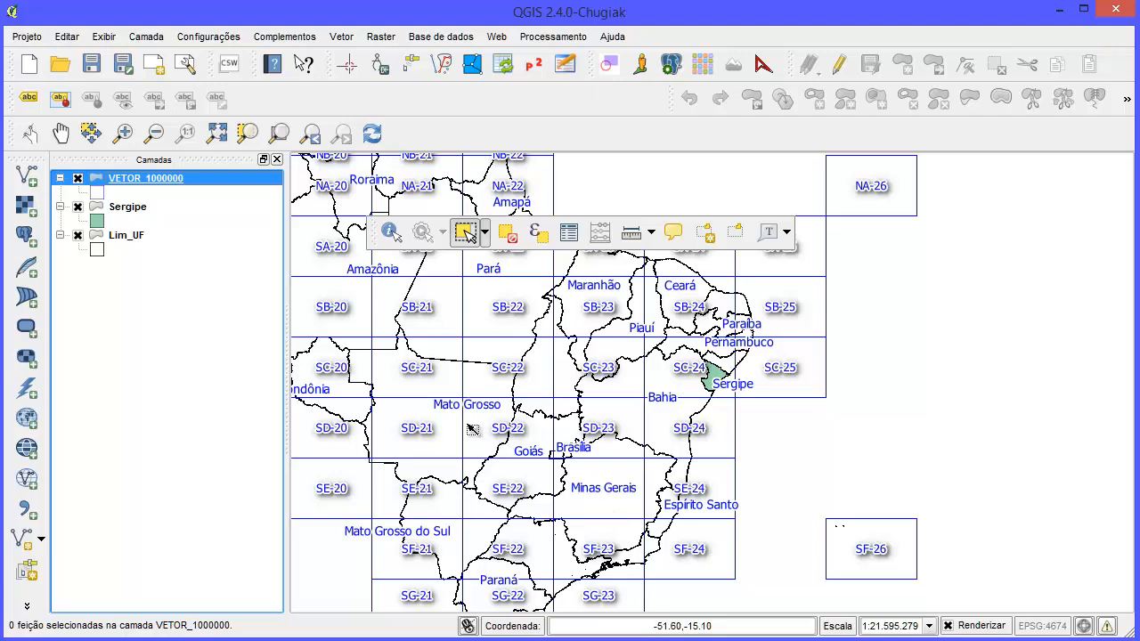
click(125, 135)
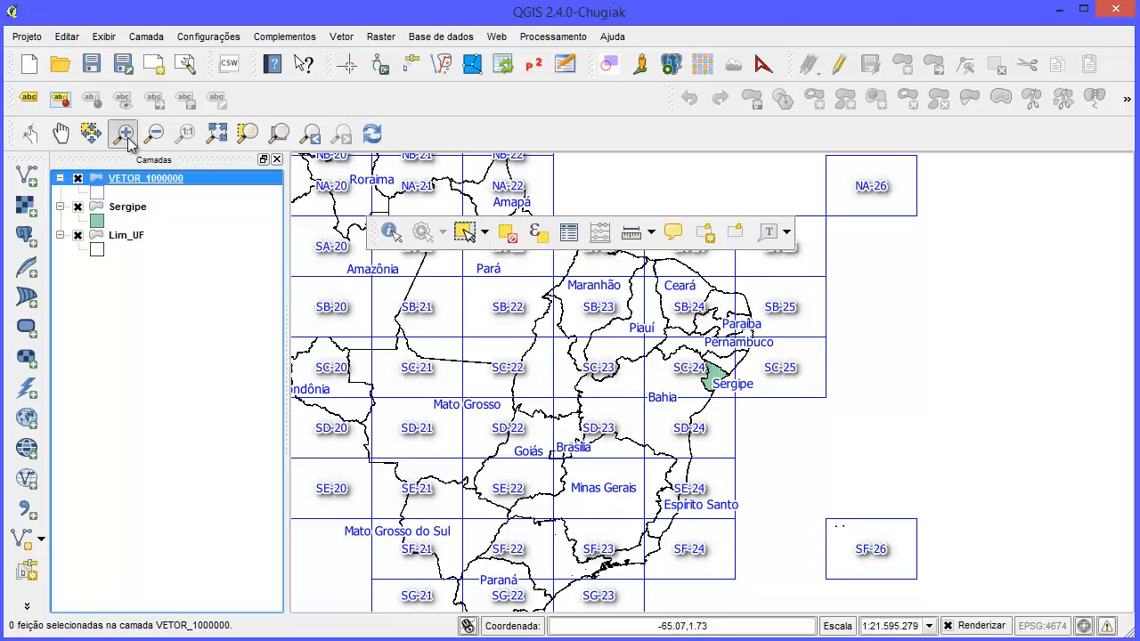
drag(412, 348, 709, 605)
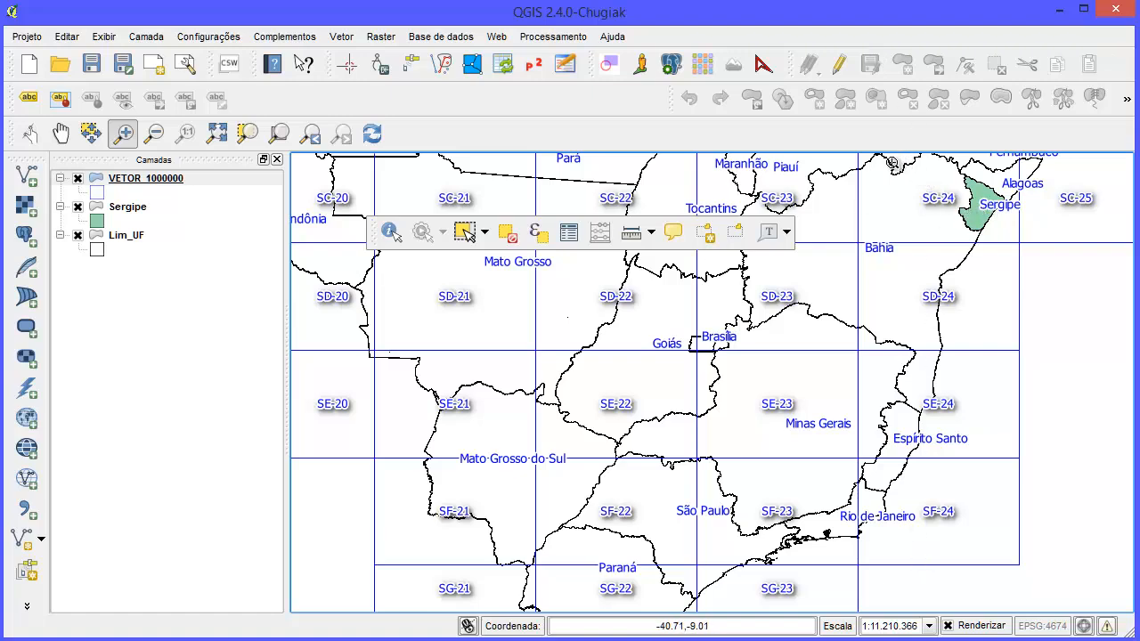
drag(892, 163, 1078, 285)
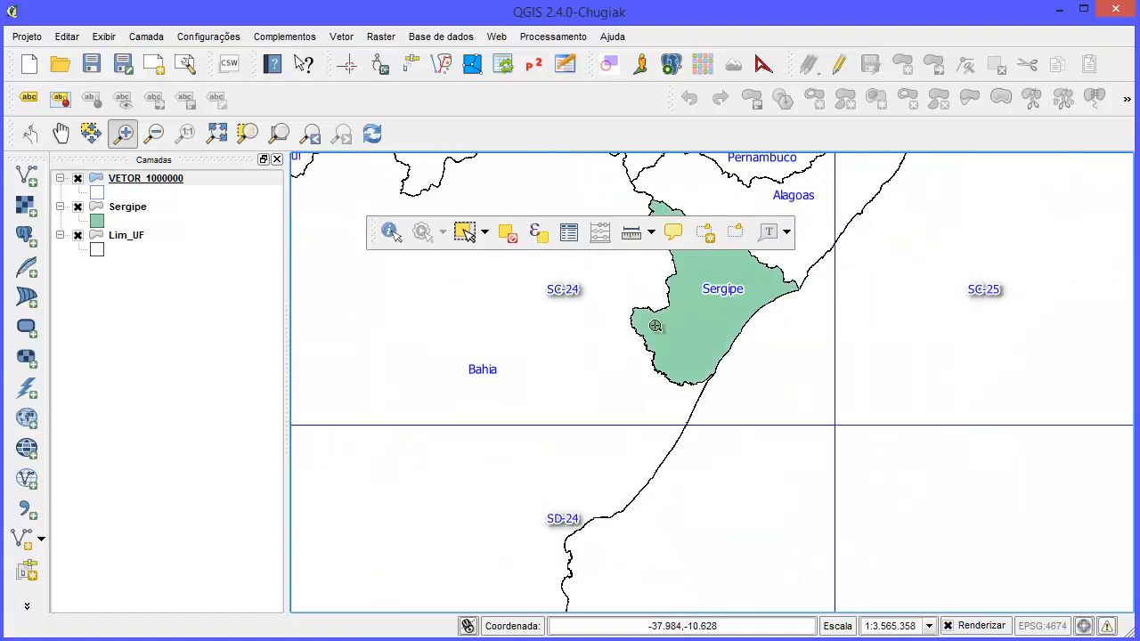
drag(655, 326, 693, 460)
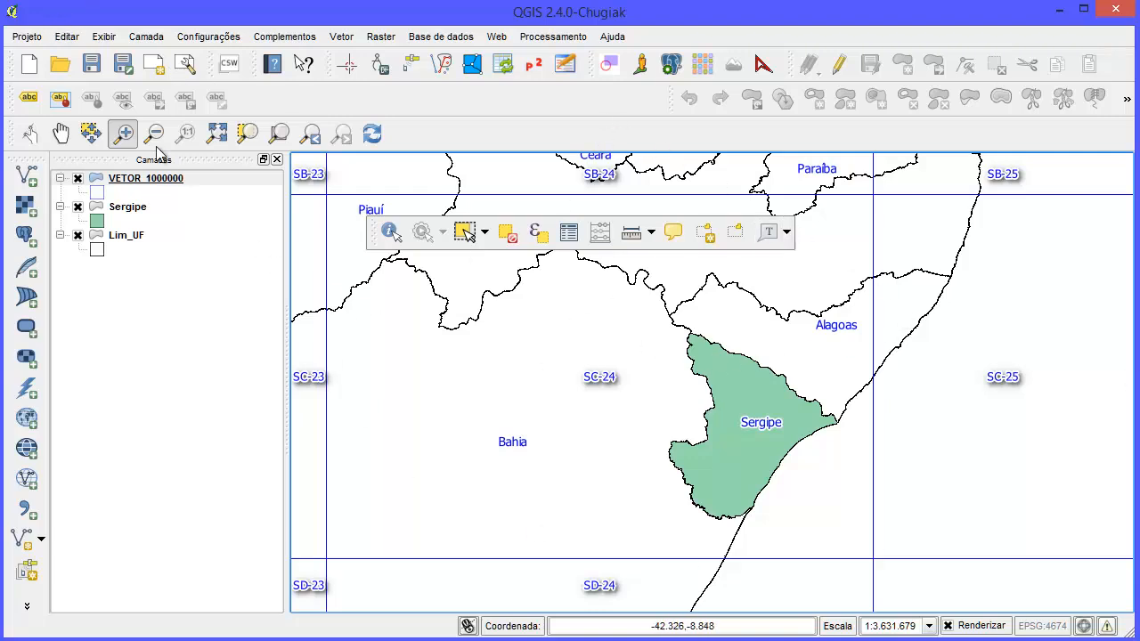
Step: Enable on-the-fly CRS transformation in the project properties
click(27, 37)
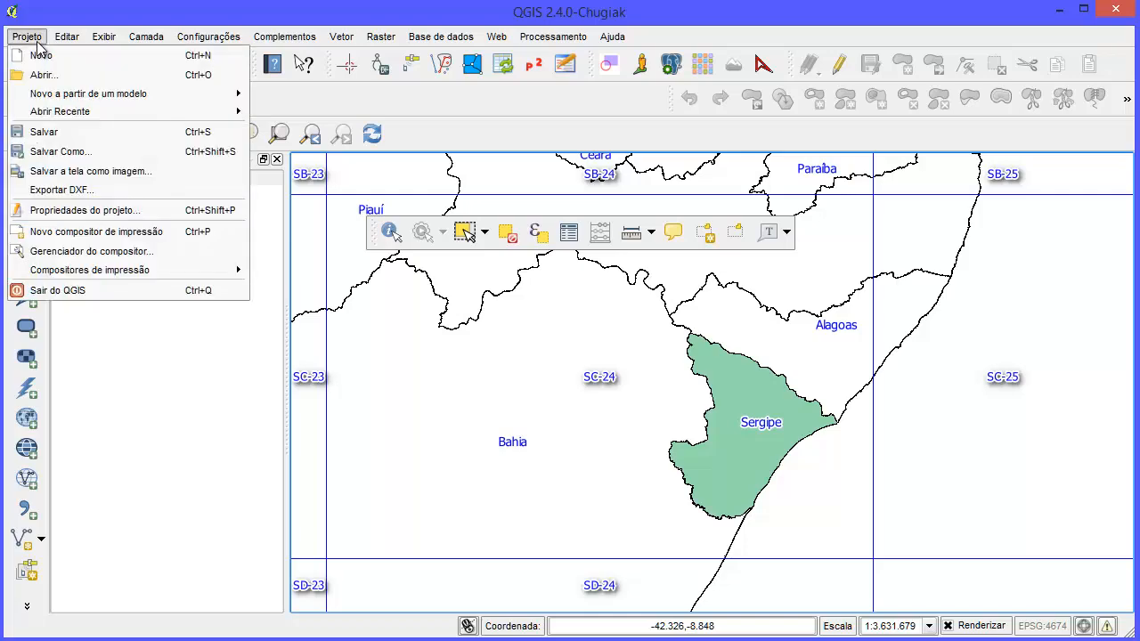
click(155, 212)
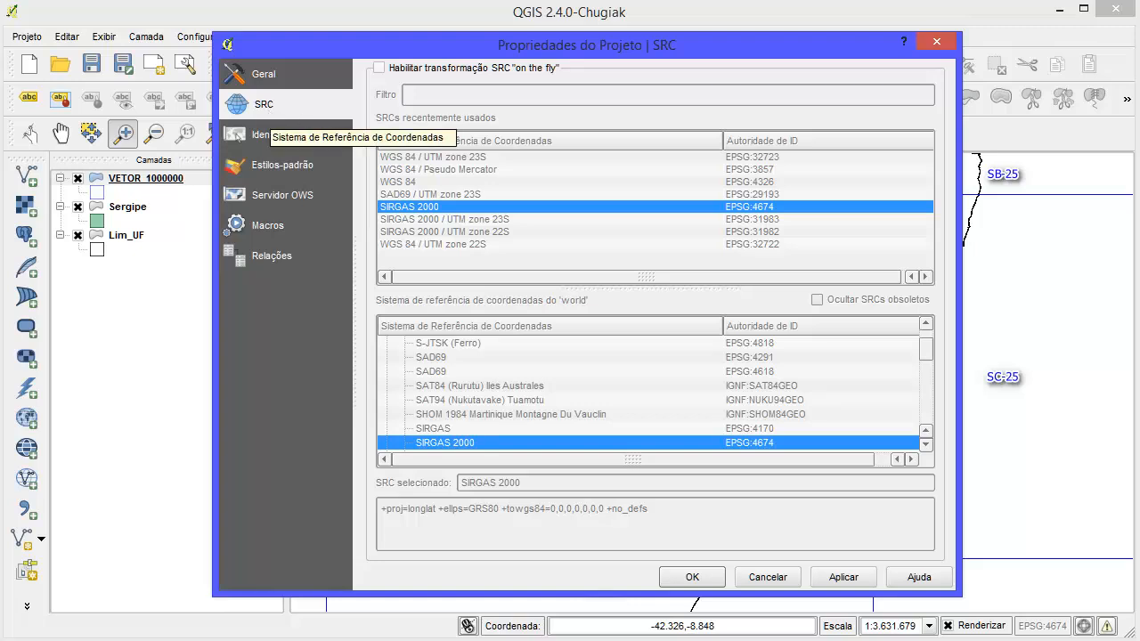
click(396, 69)
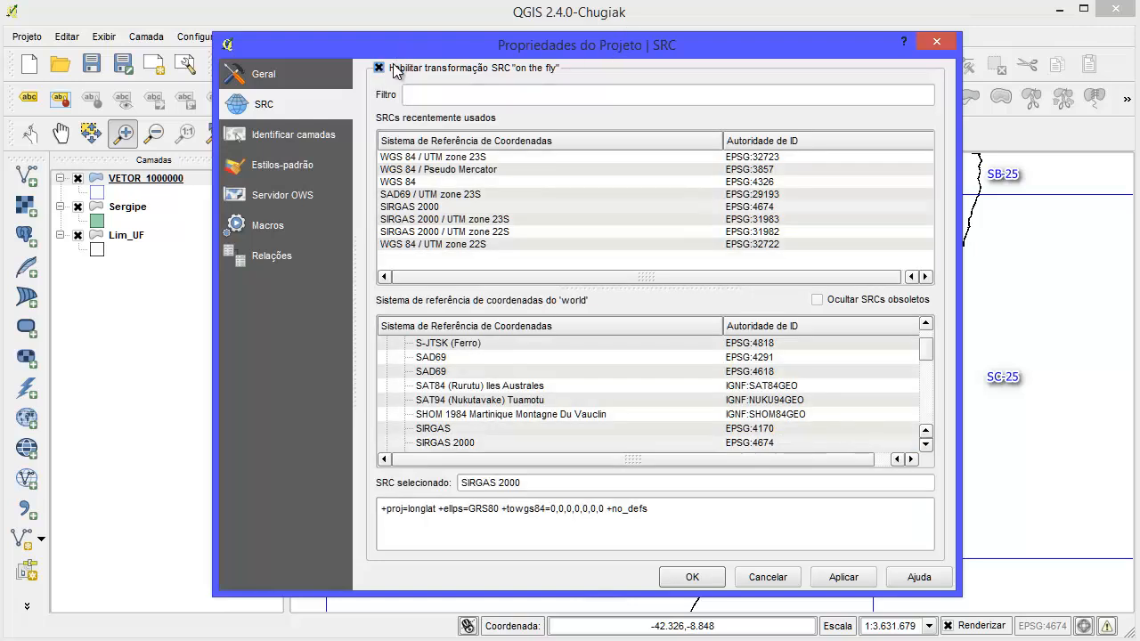
click(467, 94)
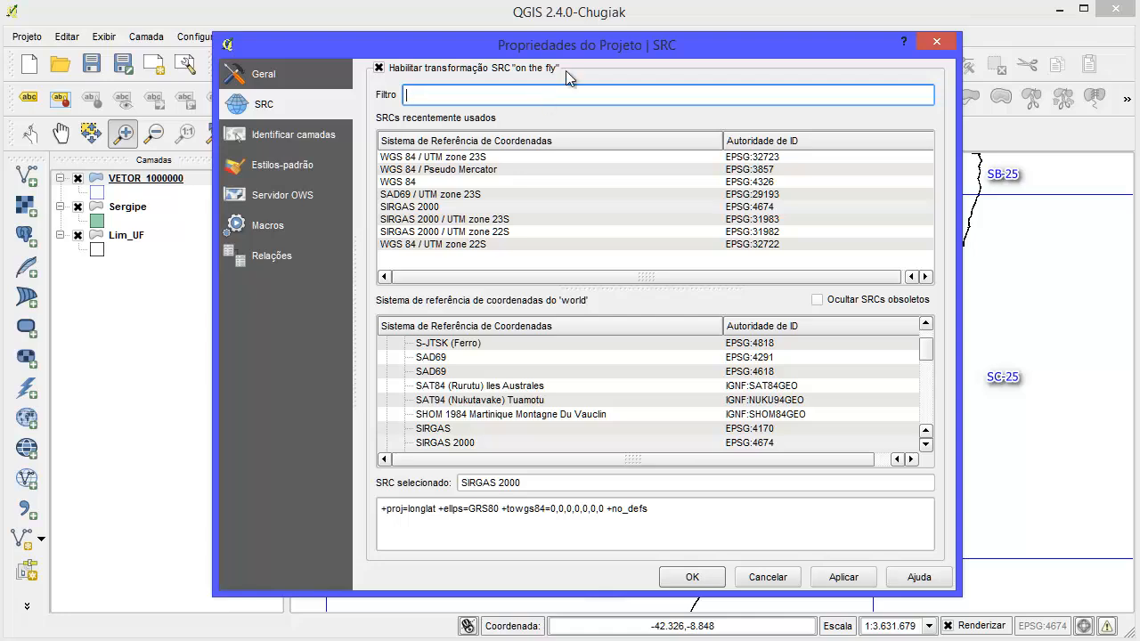
Step: Switch to the PDF, examine its EPSG tables for the SIRGAS 2000 / UTM zones, and return to the project CRS settings
key(alt+Tab)
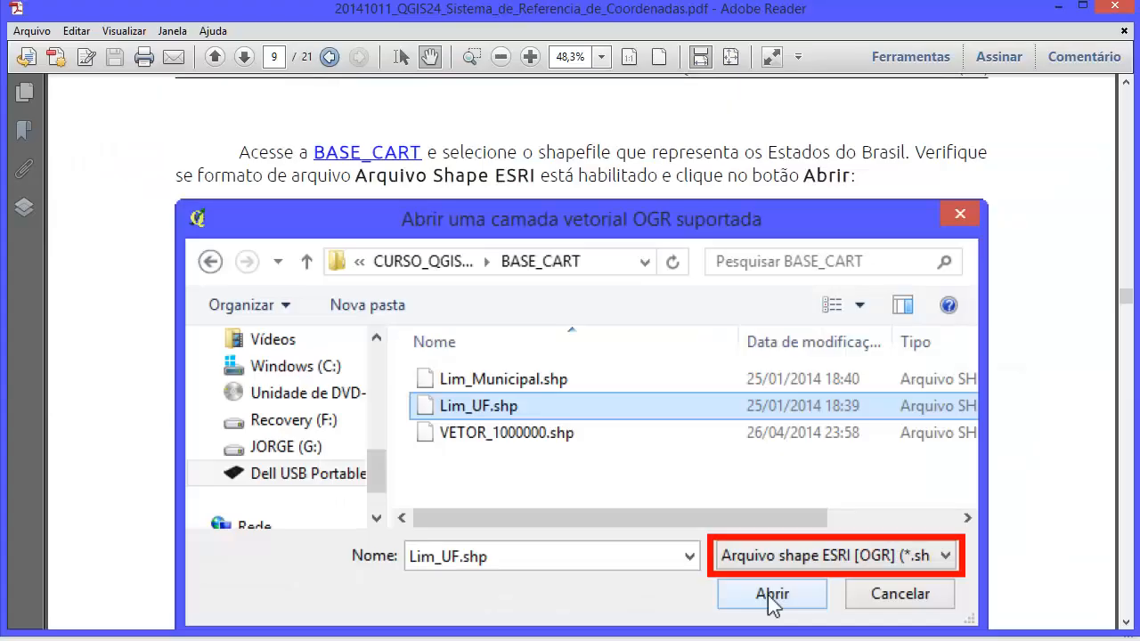
scroll(1069, 308, up, 10)
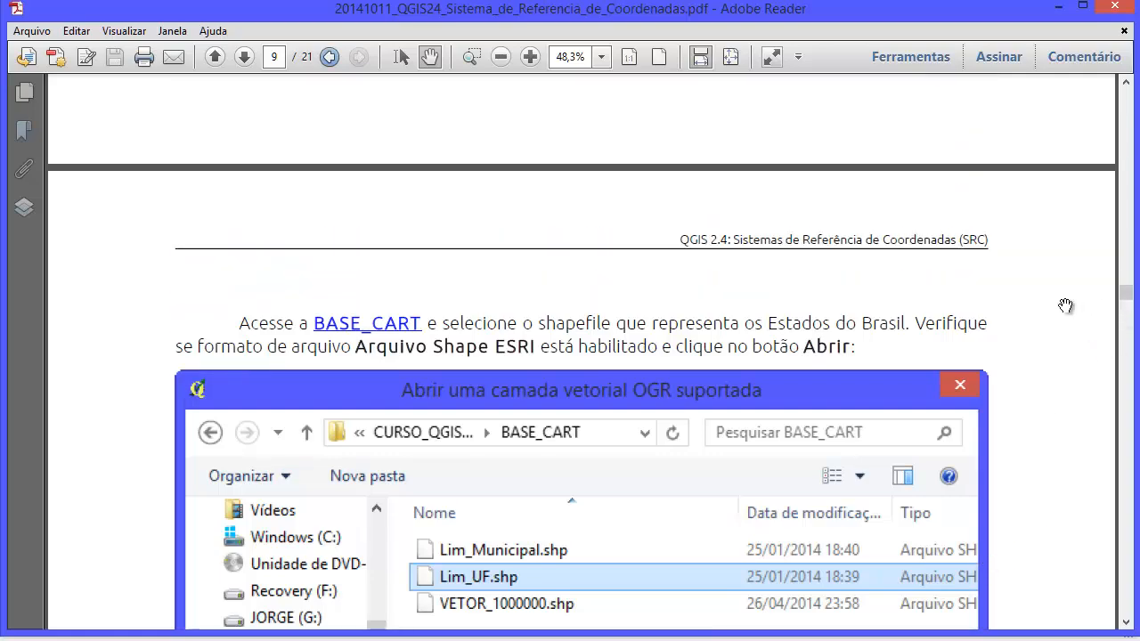
scroll(1065, 307, up, 10)
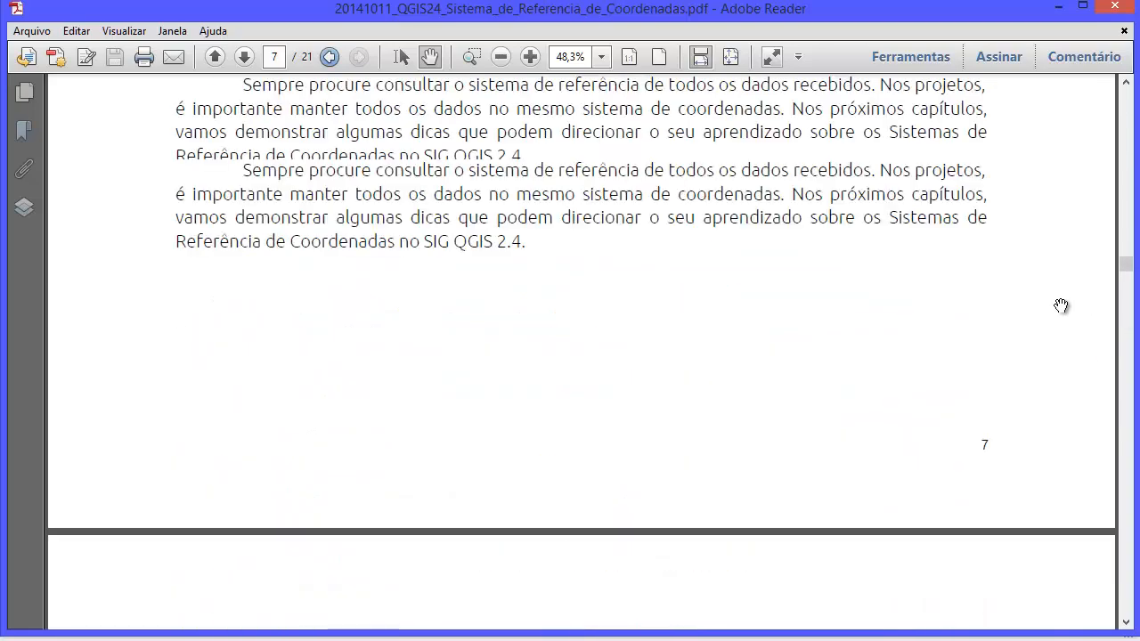
scroll(891, 428, up, 15)
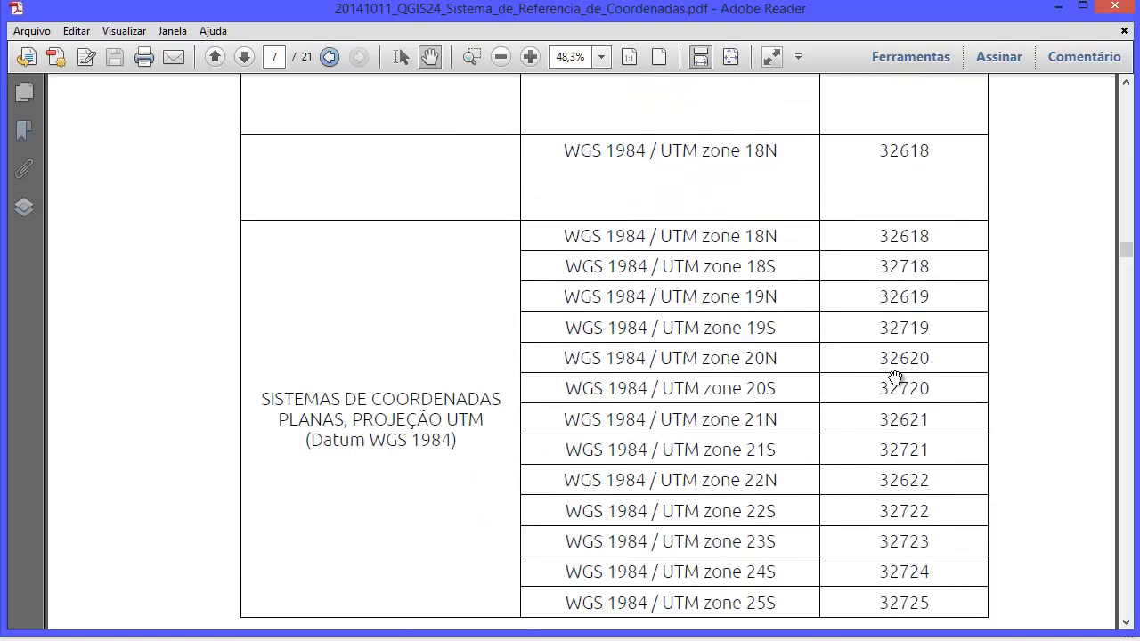
scroll(894, 373, up, 5)
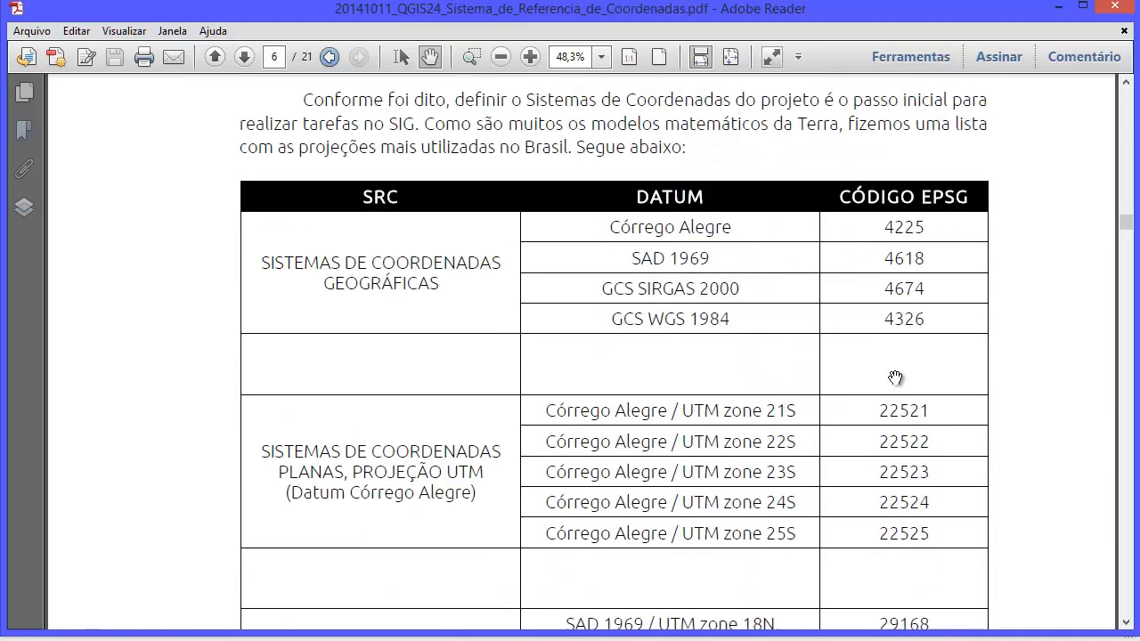
scroll(896, 372, down, 7)
scroll(409, 392, down, 5)
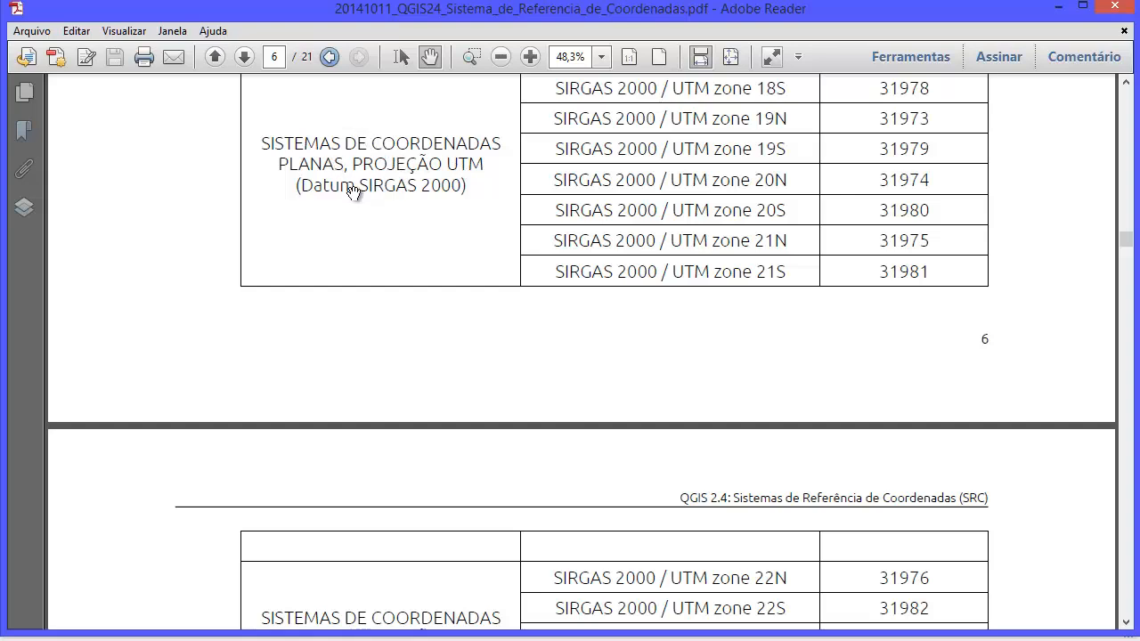
scroll(442, 187, up, 3)
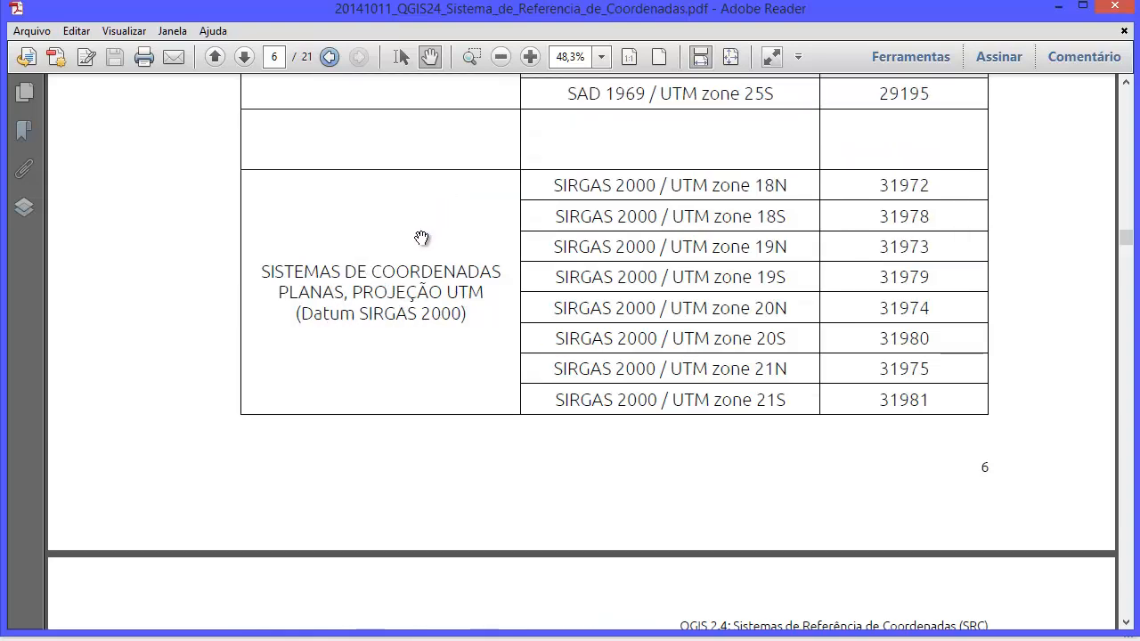
scroll(555, 258, down, 4)
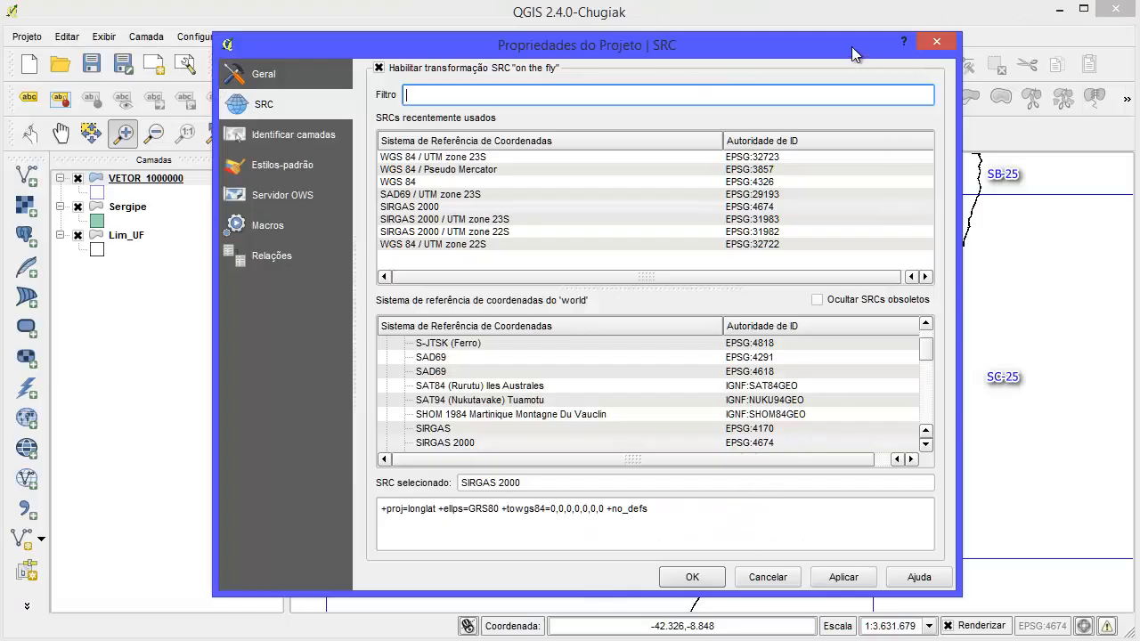
drag(852, 46, 812, 51)
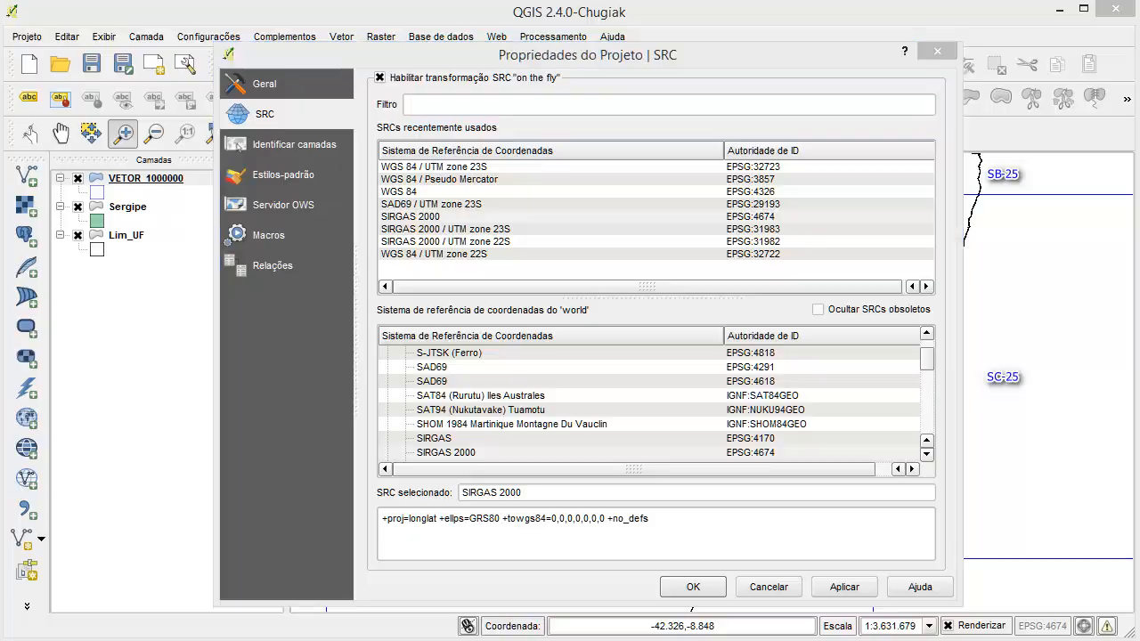
Step: Switch to the PDF and highlight the SIRGAS 2000 / UTM zone 24S entry and its EPSG code 31984
key(alt+Tab)
scroll(815, 392, down, 2)
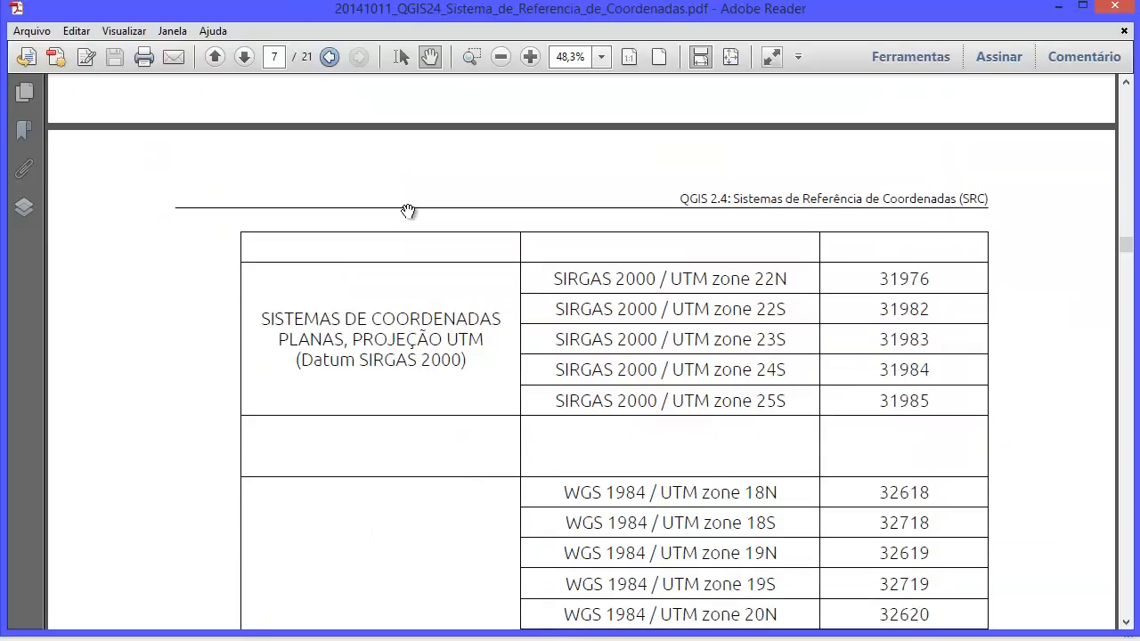
click(401, 57)
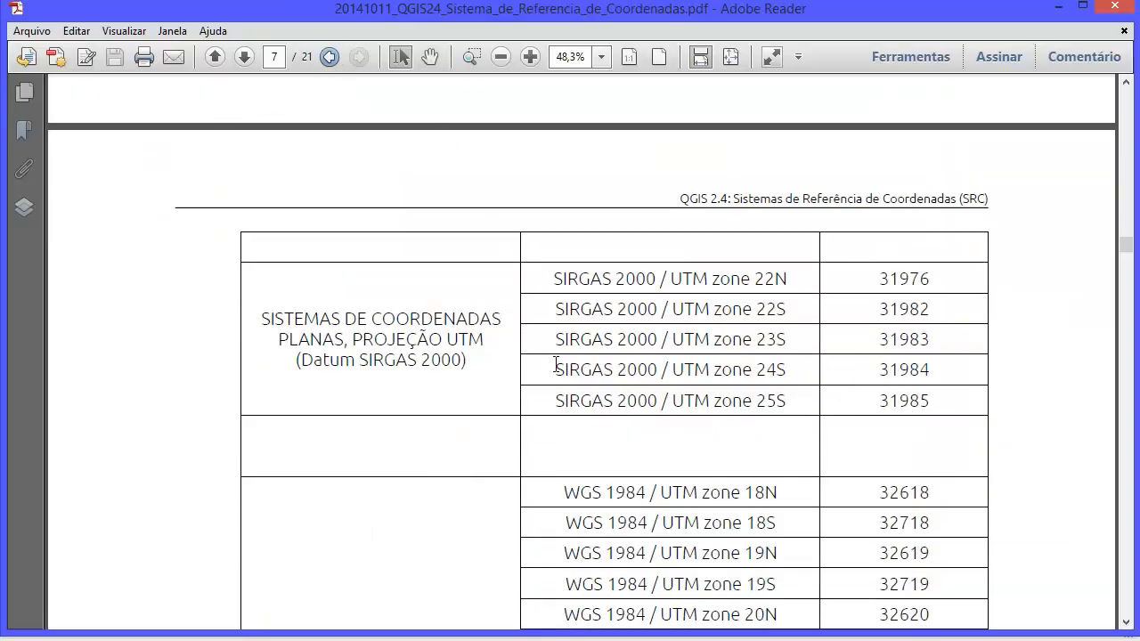
drag(555, 365, 788, 360)
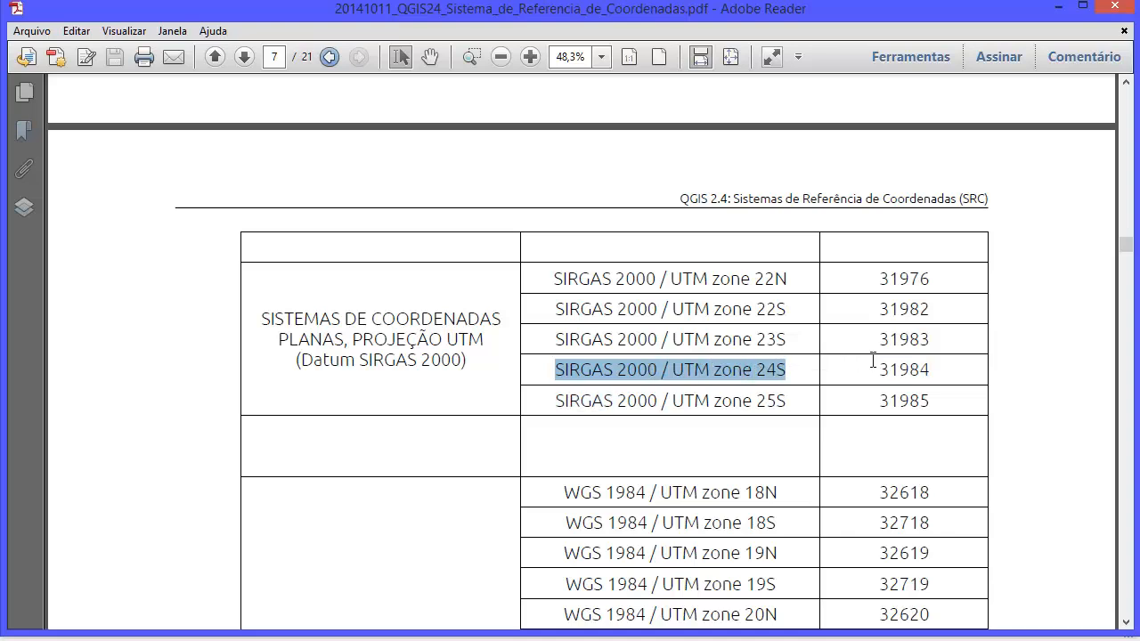
drag(873, 360, 944, 369)
Step: Return to QGIS, find EPSG code 31984 and set the project CRS to SIRGAS 2000 / UTM zone 24S
key(alt+Tab)
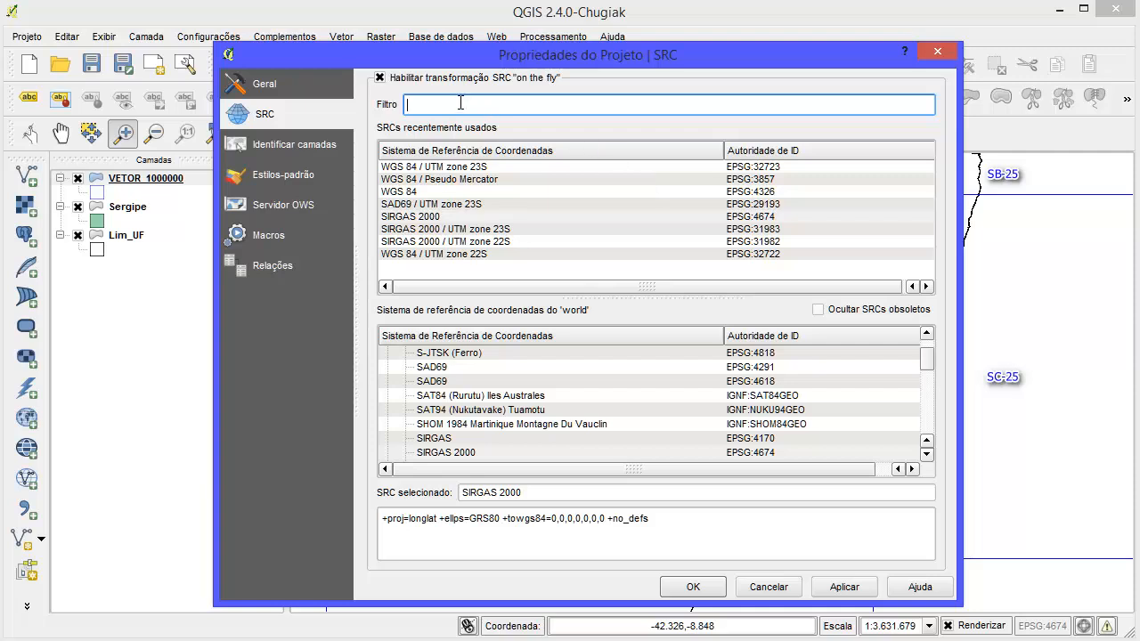
text(31984)
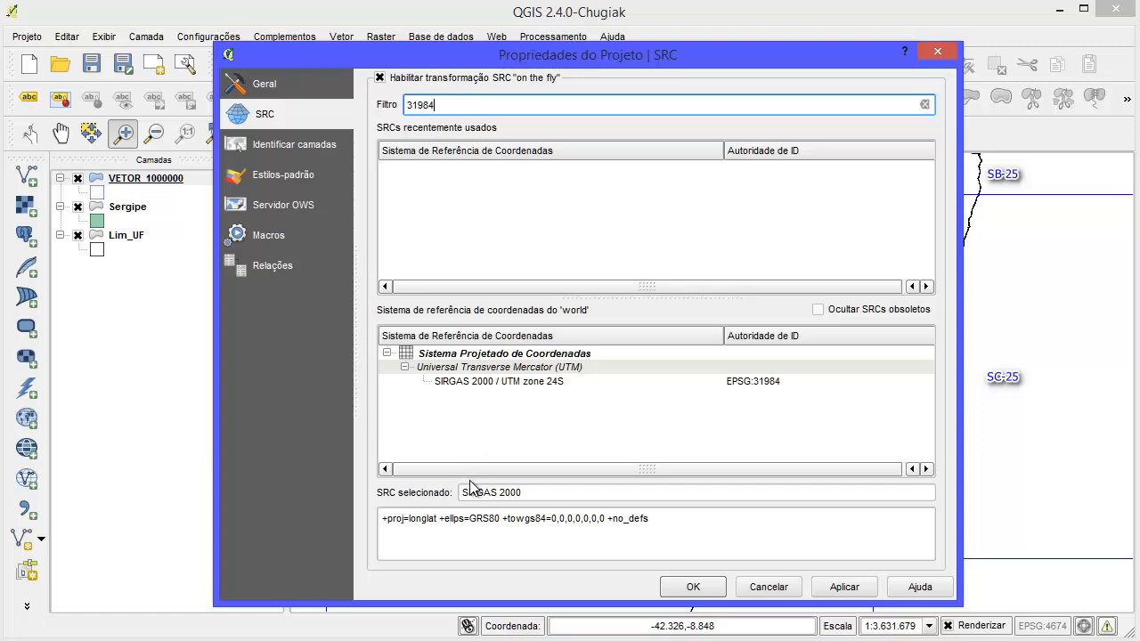
click(502, 385)
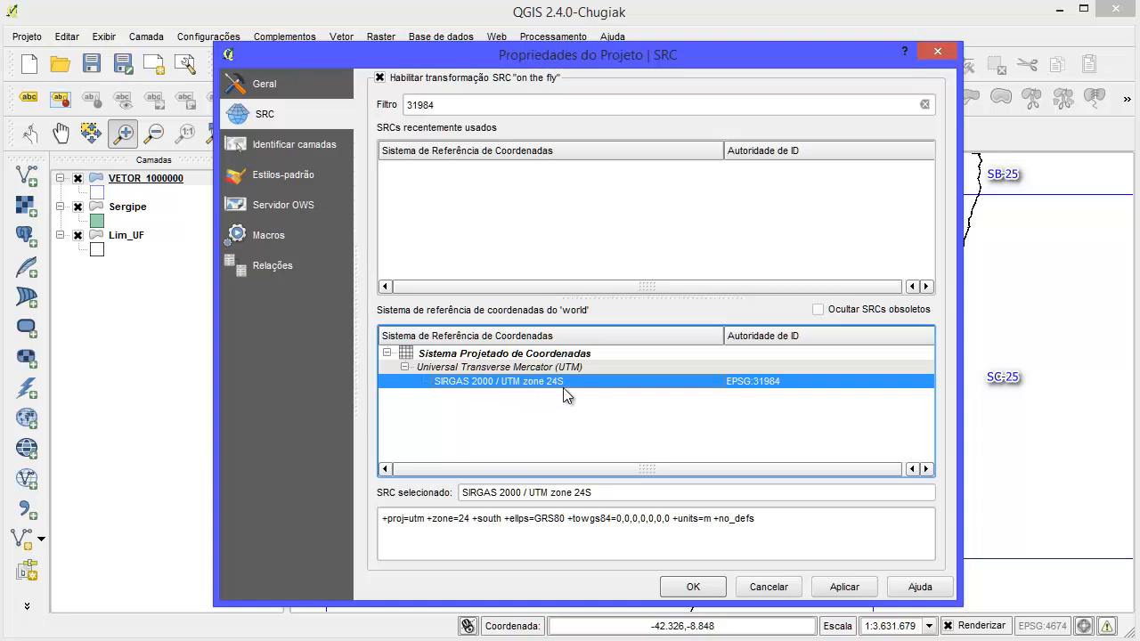
click(693, 587)
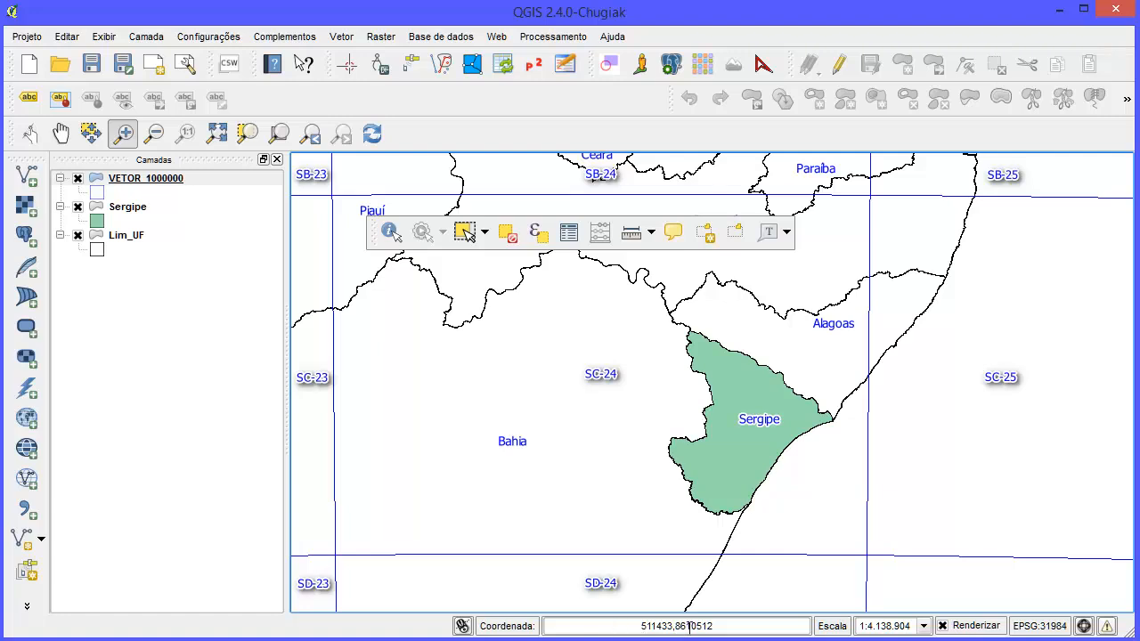
click(639, 626)
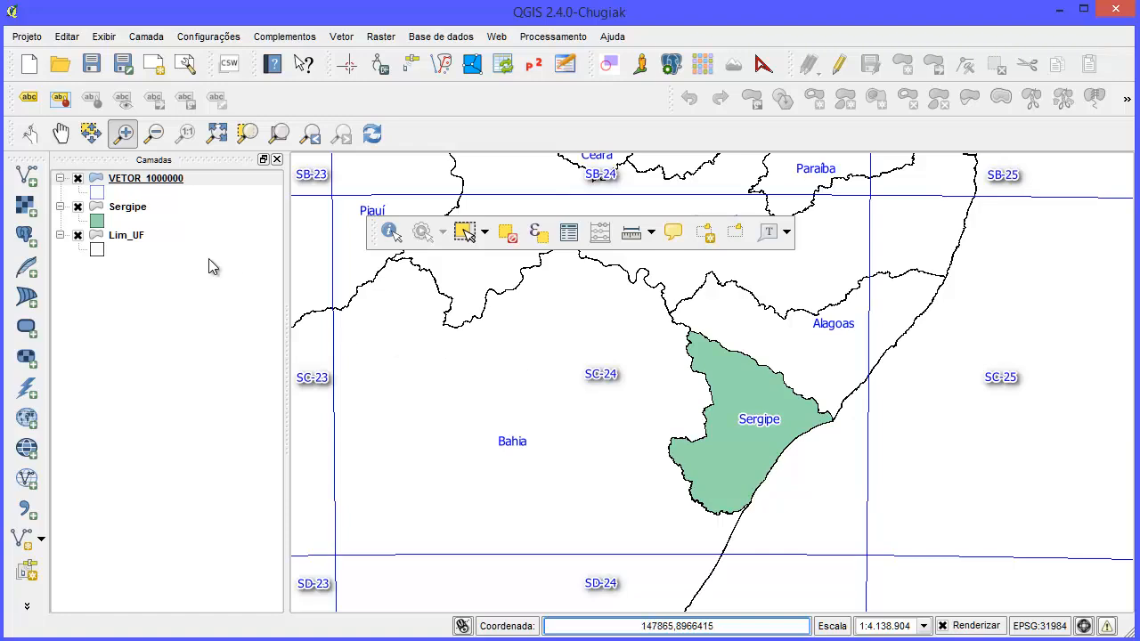
Step: Start exporting the Sergipe layer as an ESRI shapefile and set the output file to Sergipe_UTM24S.shp in the BASE_CART folder
click(133, 210)
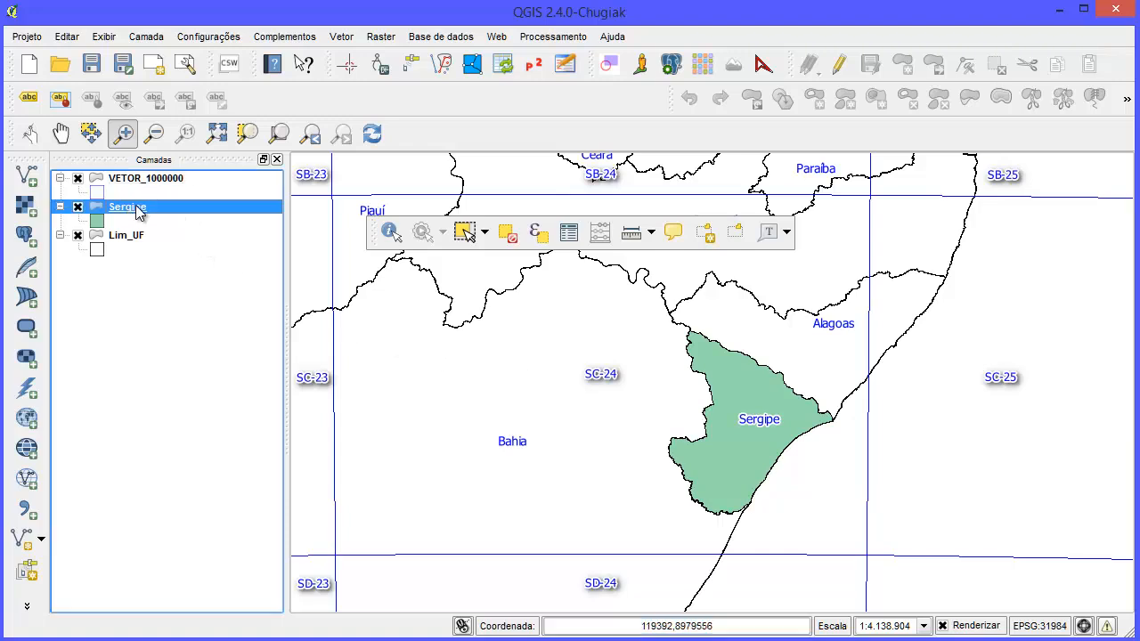
right_click(165, 209)
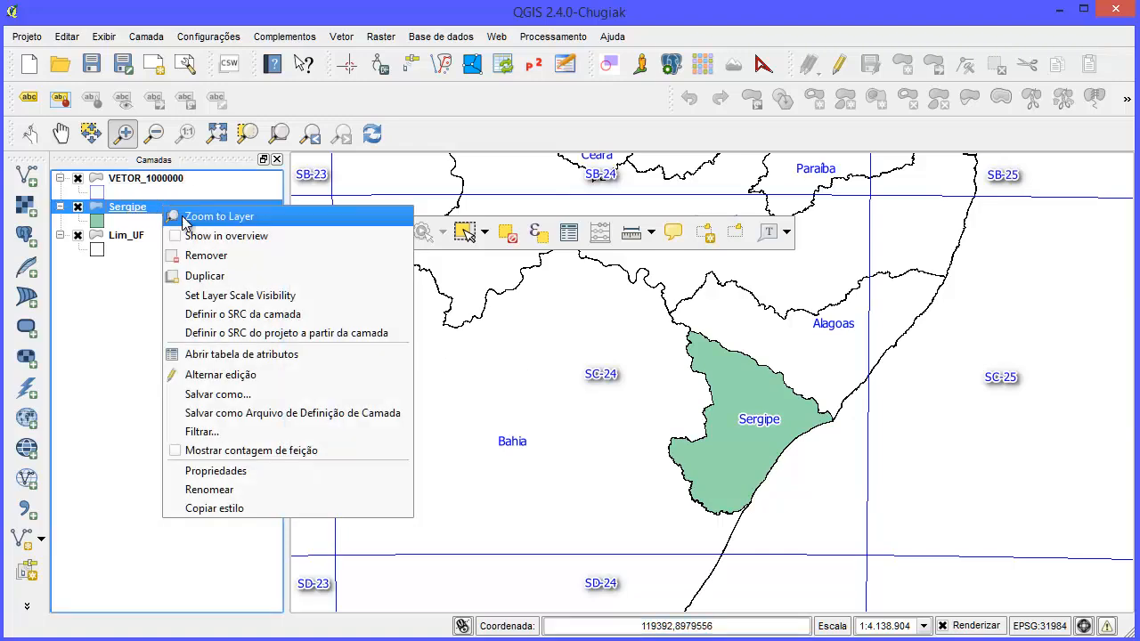
click(315, 394)
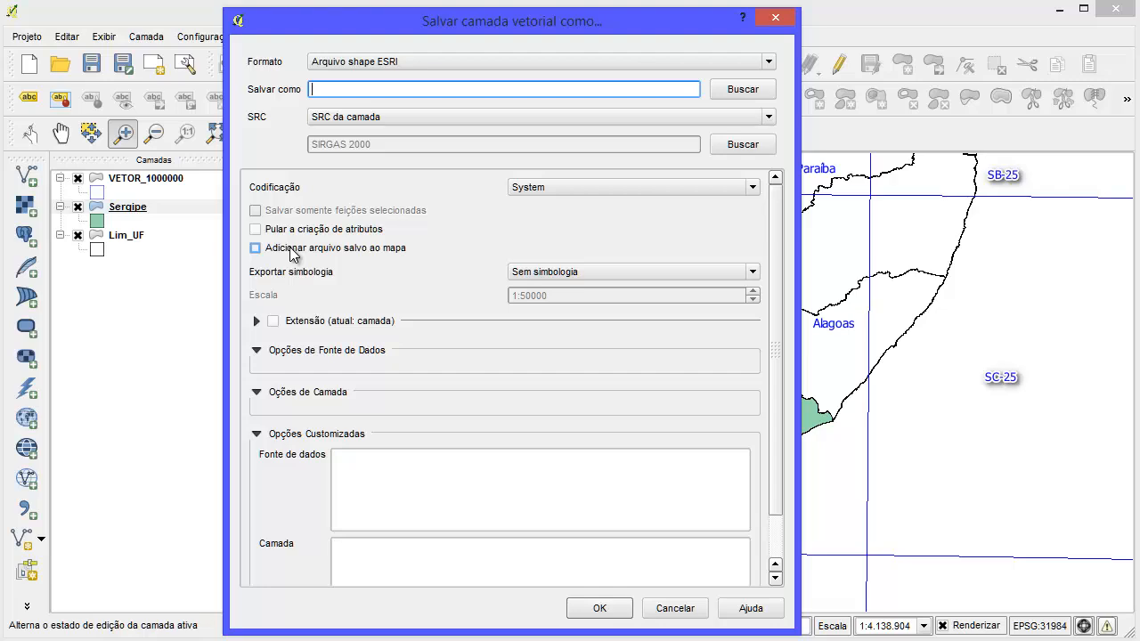
click(742, 90)
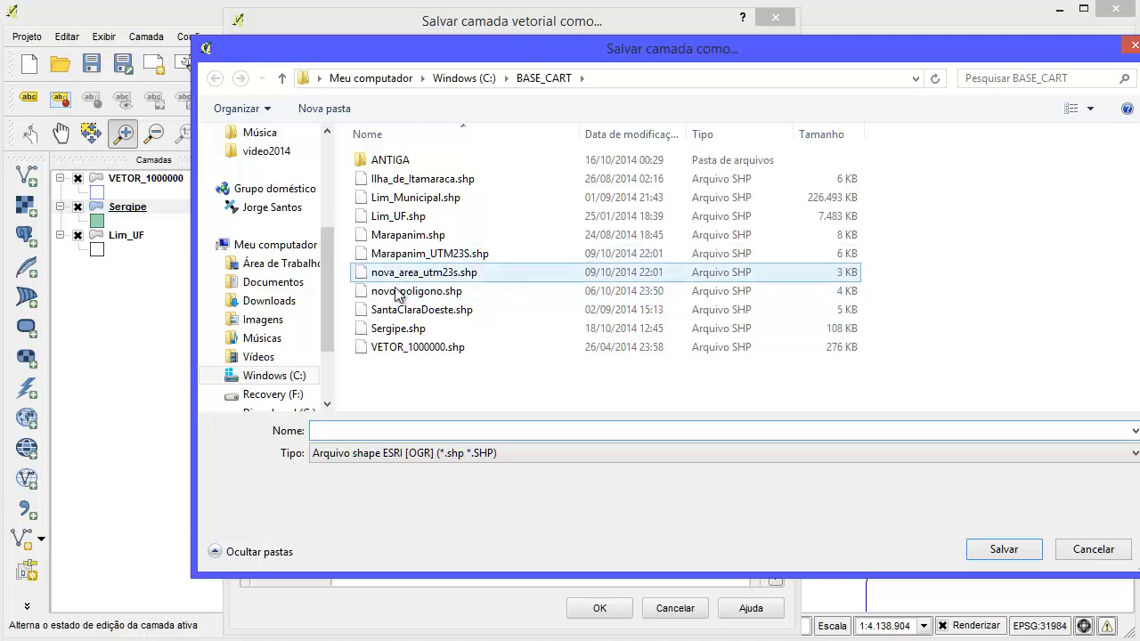
click(388, 330)
click(348, 432)
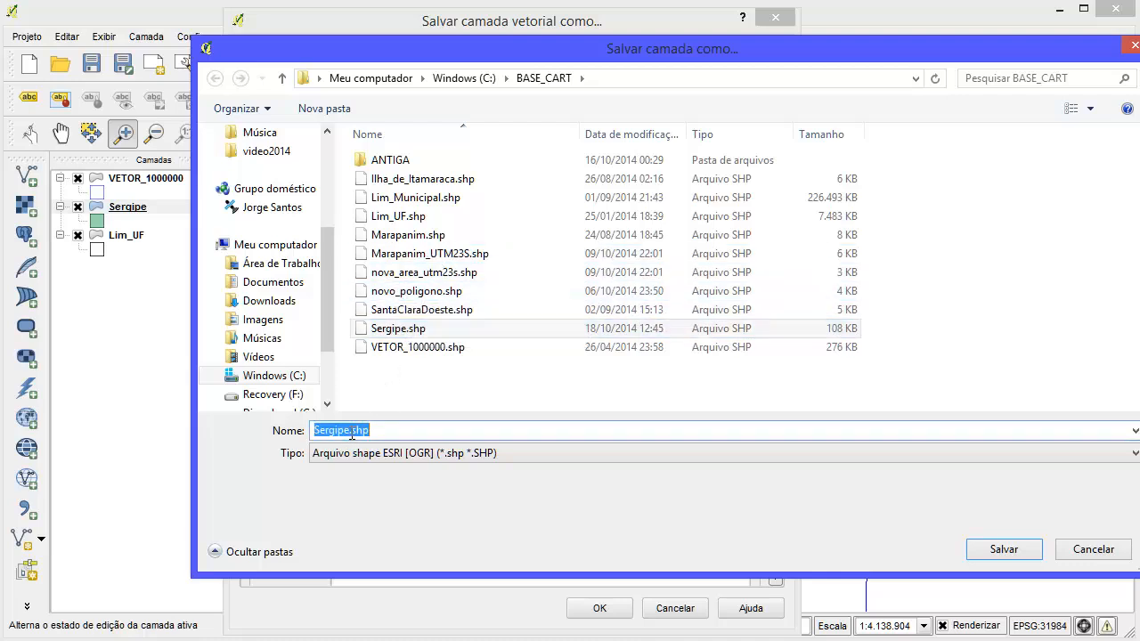
click(349, 432)
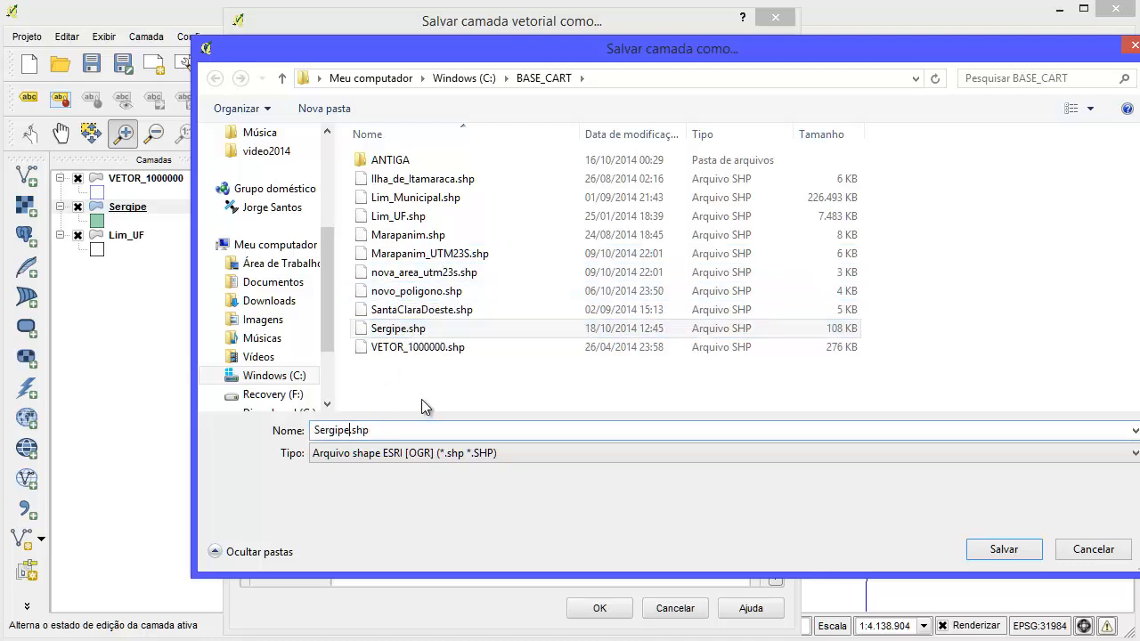
text(_UTM24S)
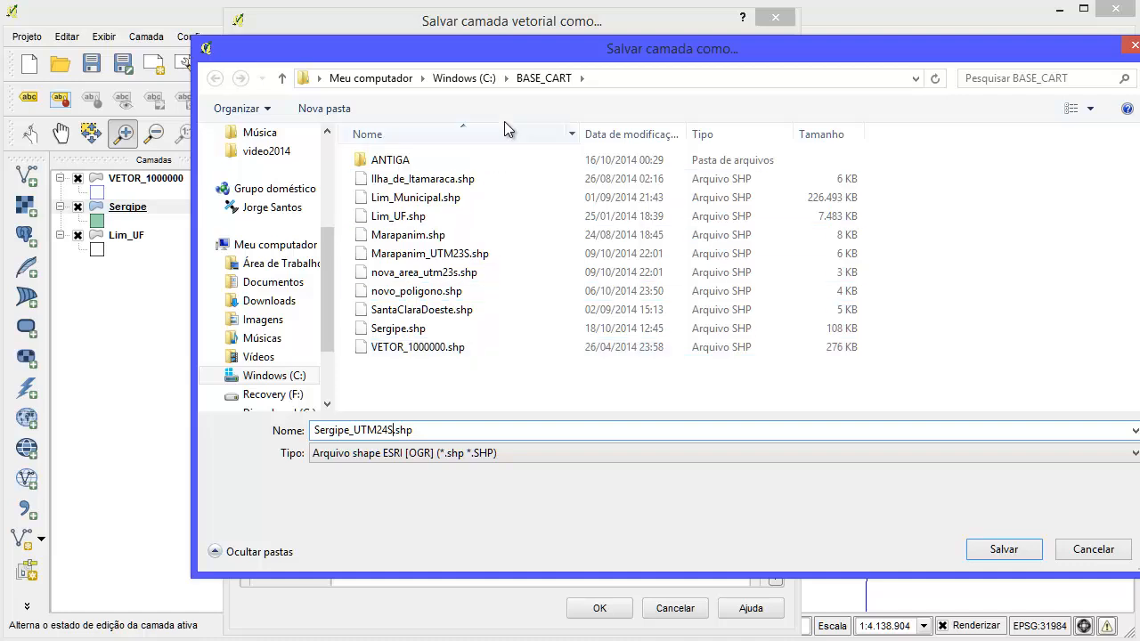
drag(521, 48, 436, 63)
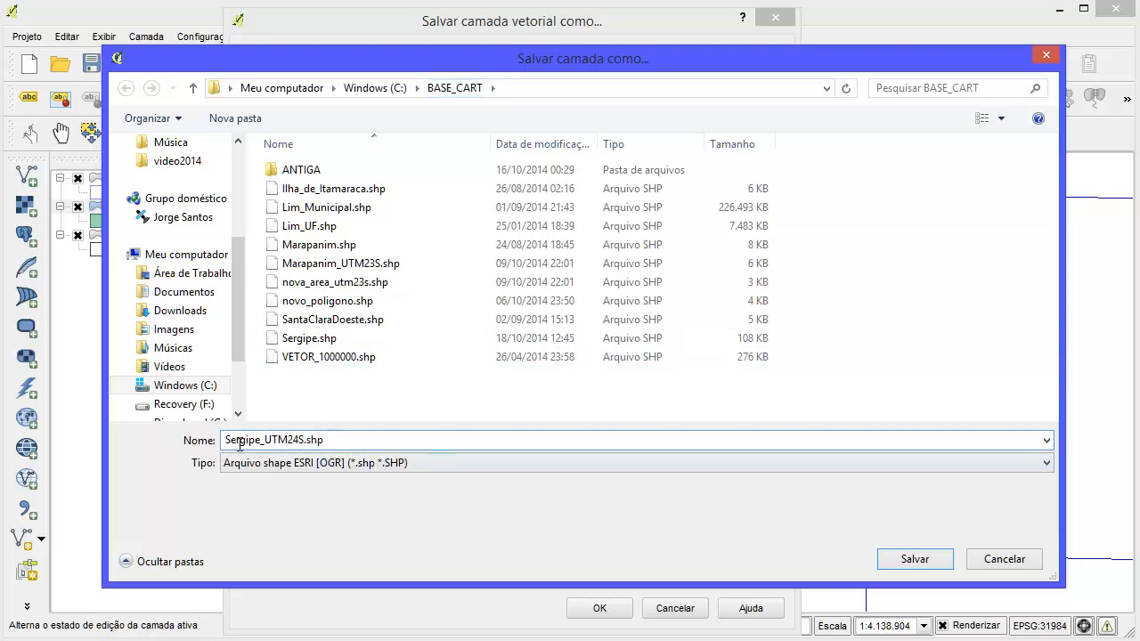
click(915, 558)
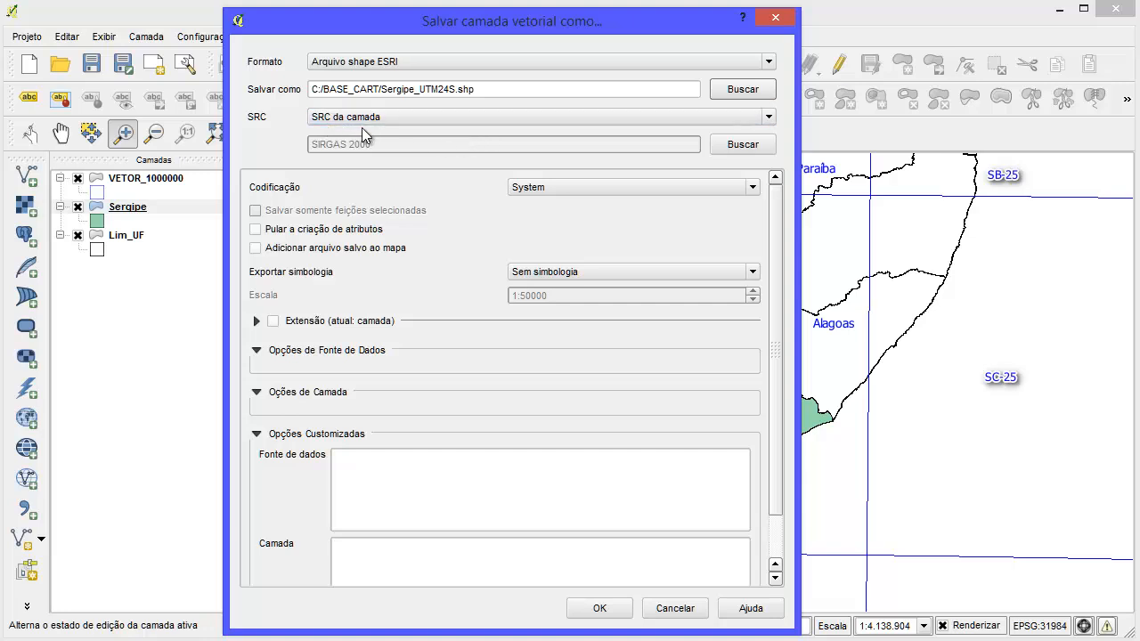
Step: Open the export's CRS selection, switch to the PDF to highlight EPSG code 31984 for SIRGAS 2000 / UTM zone 24S, and return to QGIS
click(747, 146)
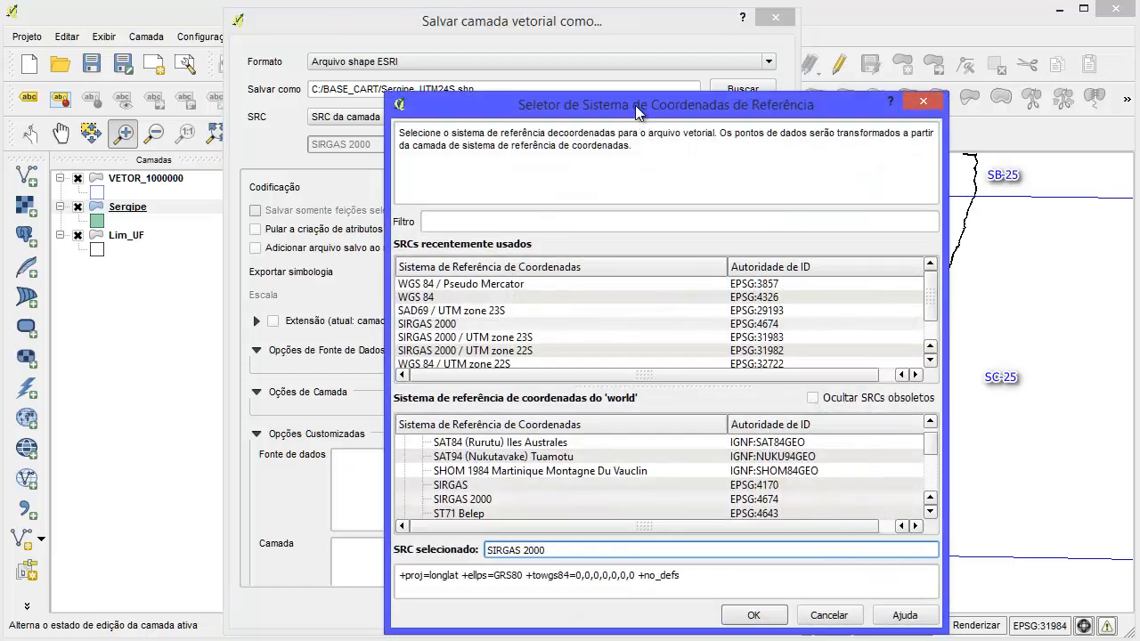
drag(635, 105, 596, 54)
click(455, 169)
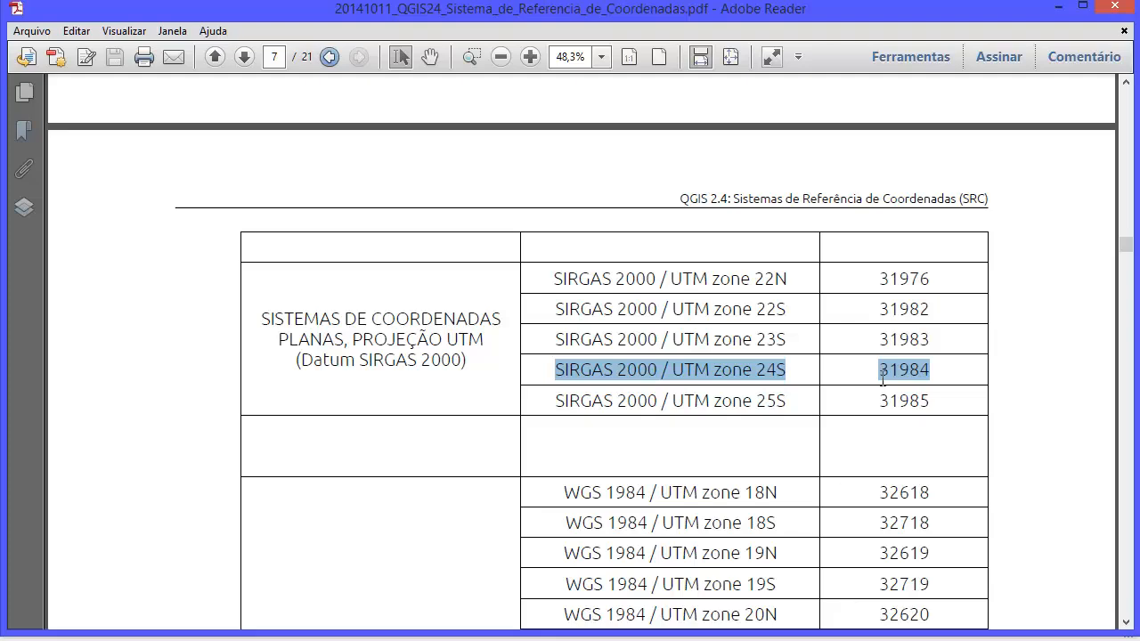
drag(880, 371, 934, 368)
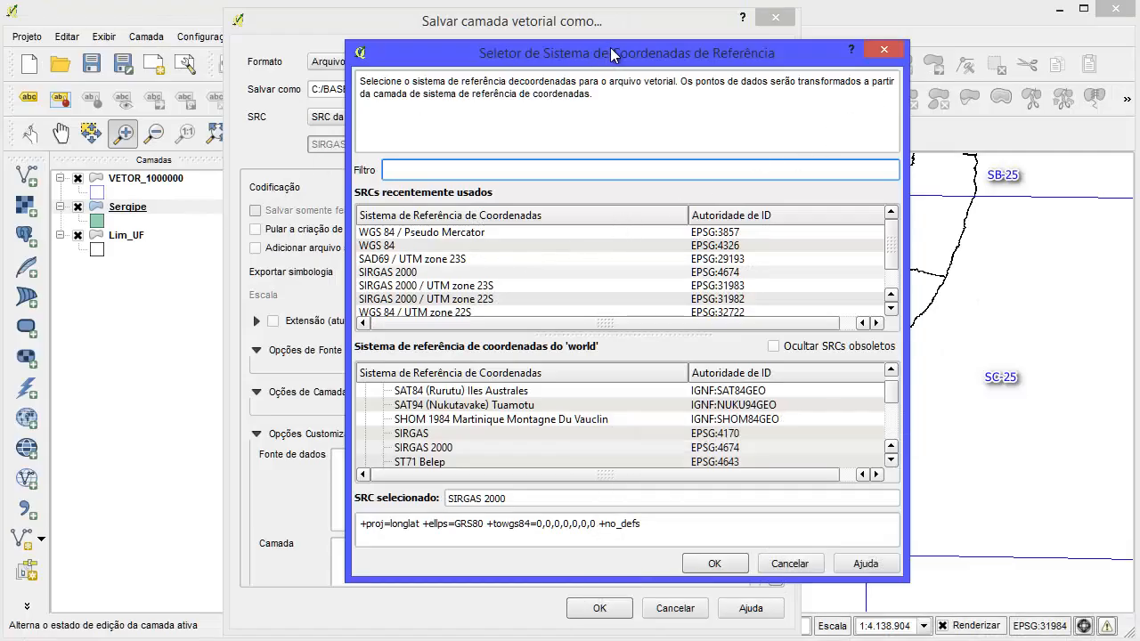
Step: Export the Sergipe layer to C:/BASE_CART/Sergipe_UTM24S.shp with the coordinate system SIRGAS 2000 / UTM zone 24S (EPSG:31984)
drag(609, 50, 740, 33)
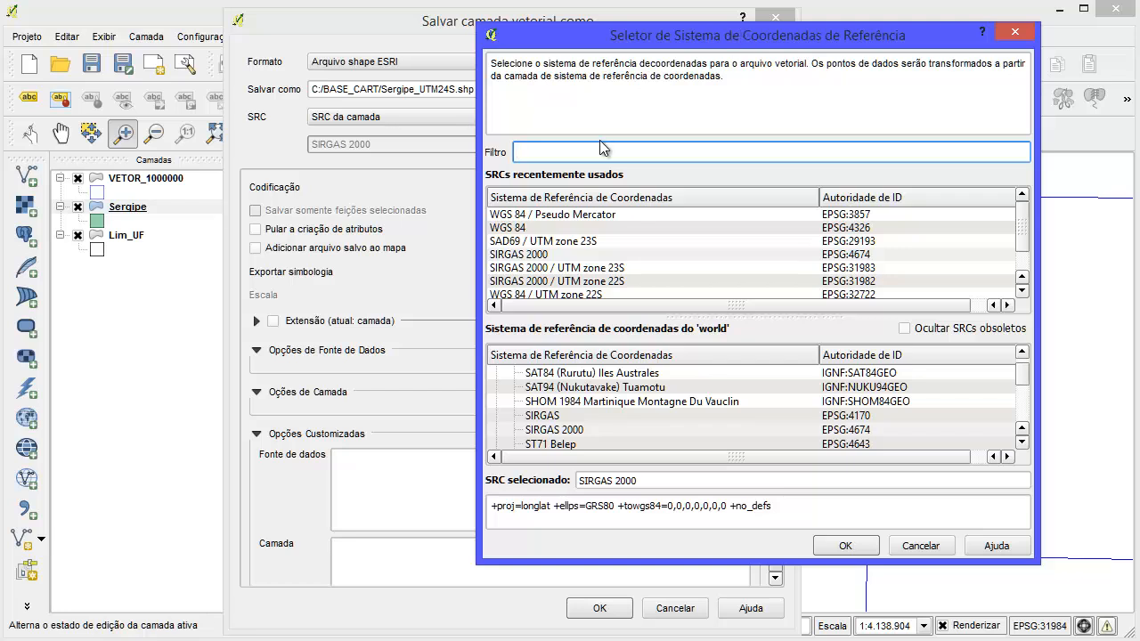
text(31)
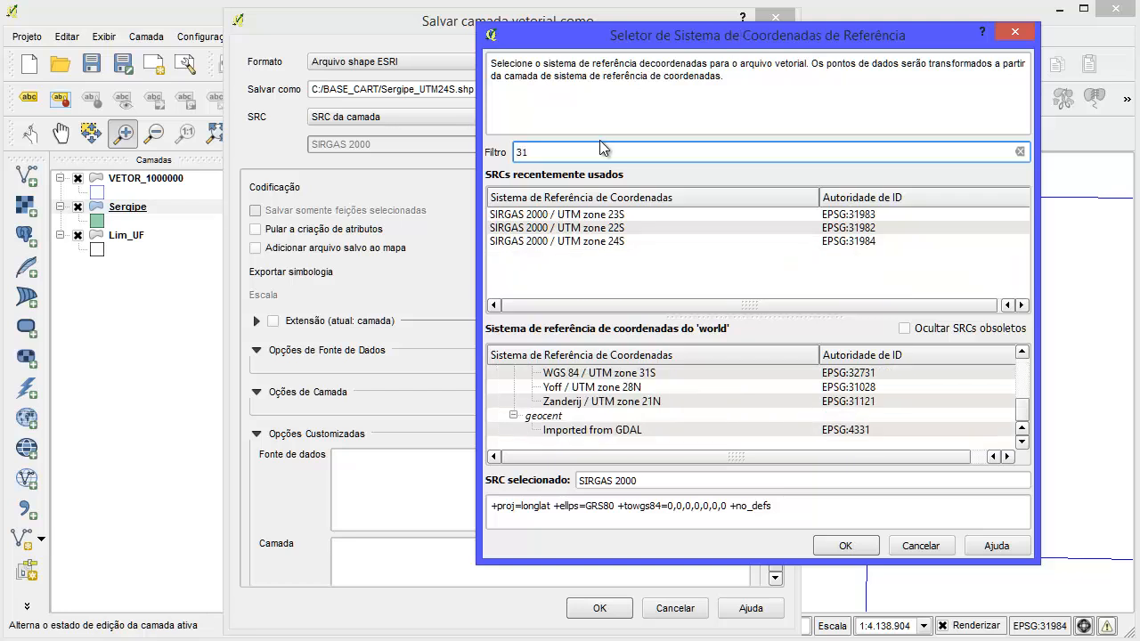
text(984)
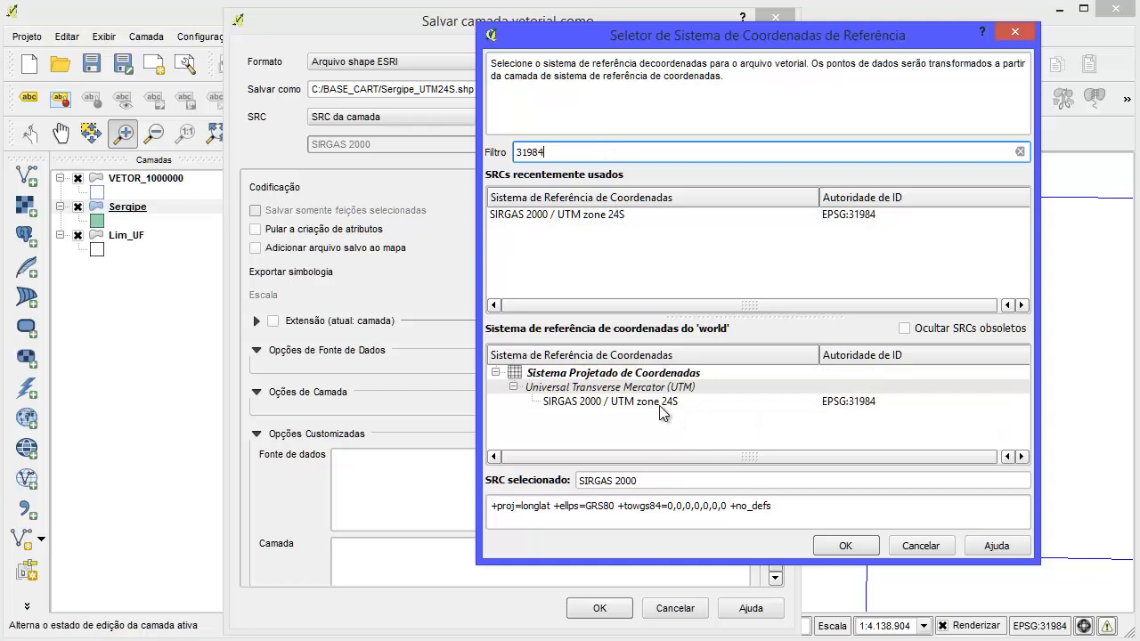
click(648, 402)
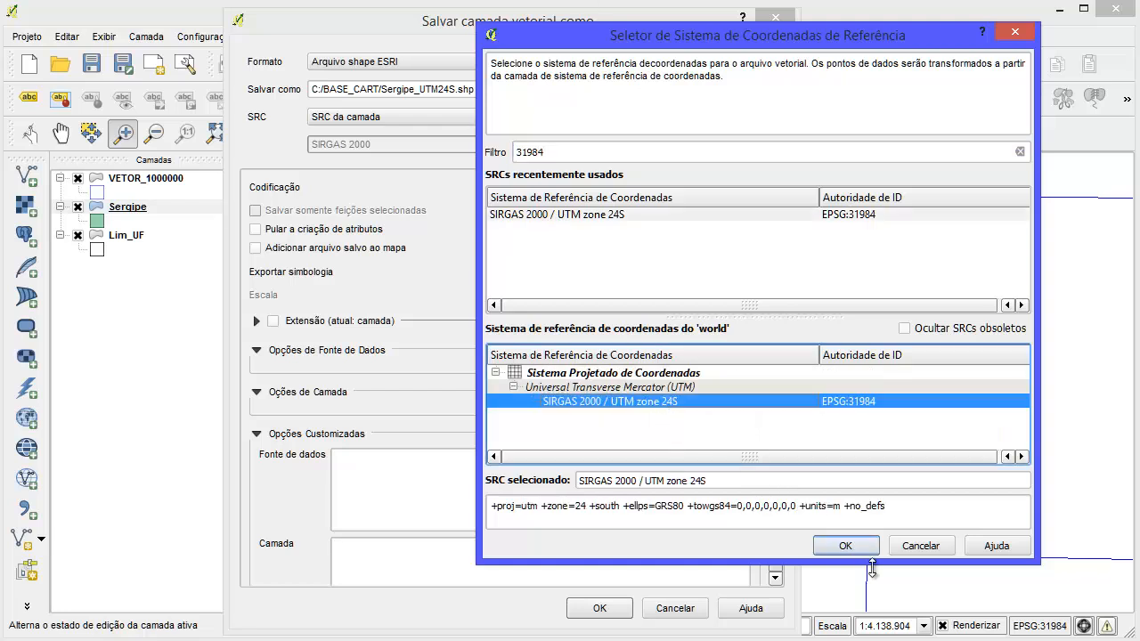
click(850, 547)
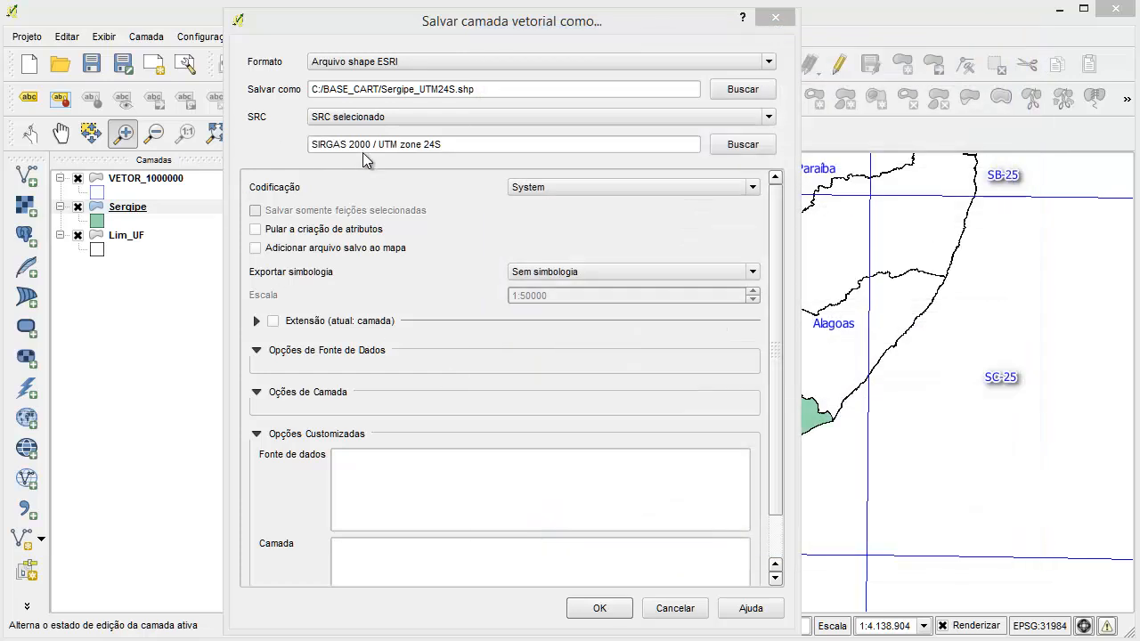
drag(381, 89, 456, 91)
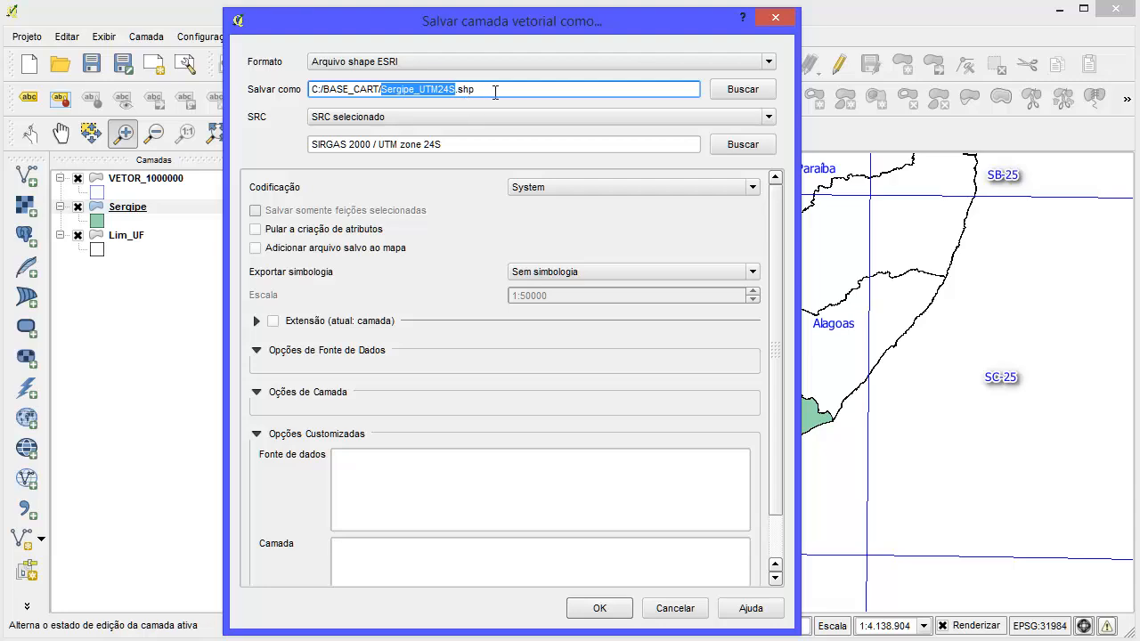
click(600, 609)
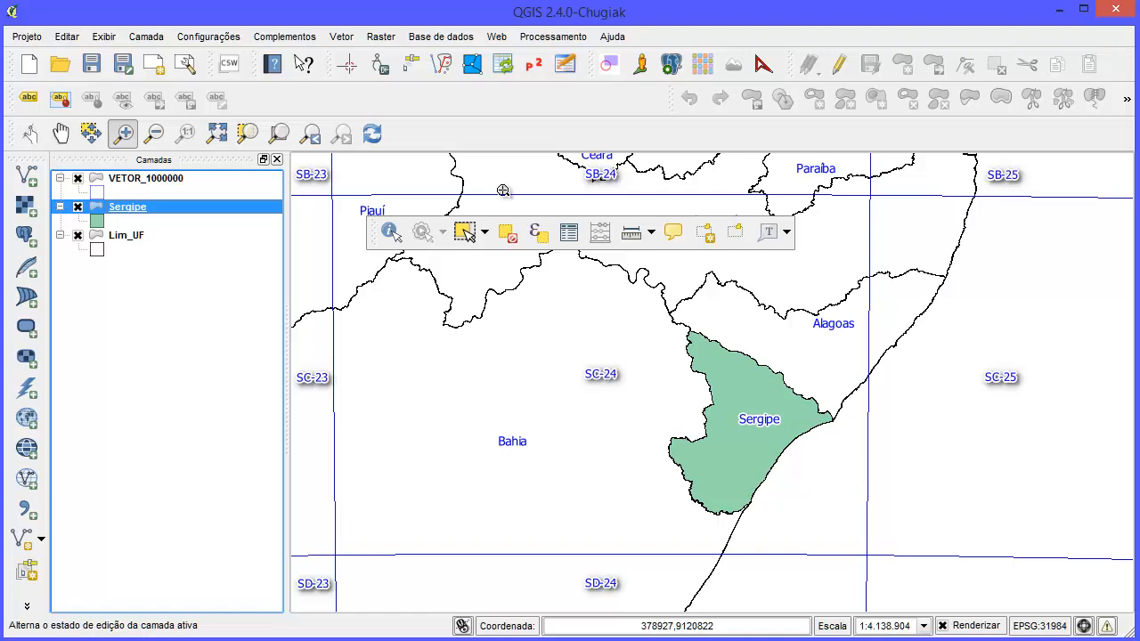
Step: Start a new project, discarding the current one, and add the vector layer Sergipe_UTM24S.shp from the BASE_CART folder
click(30, 65)
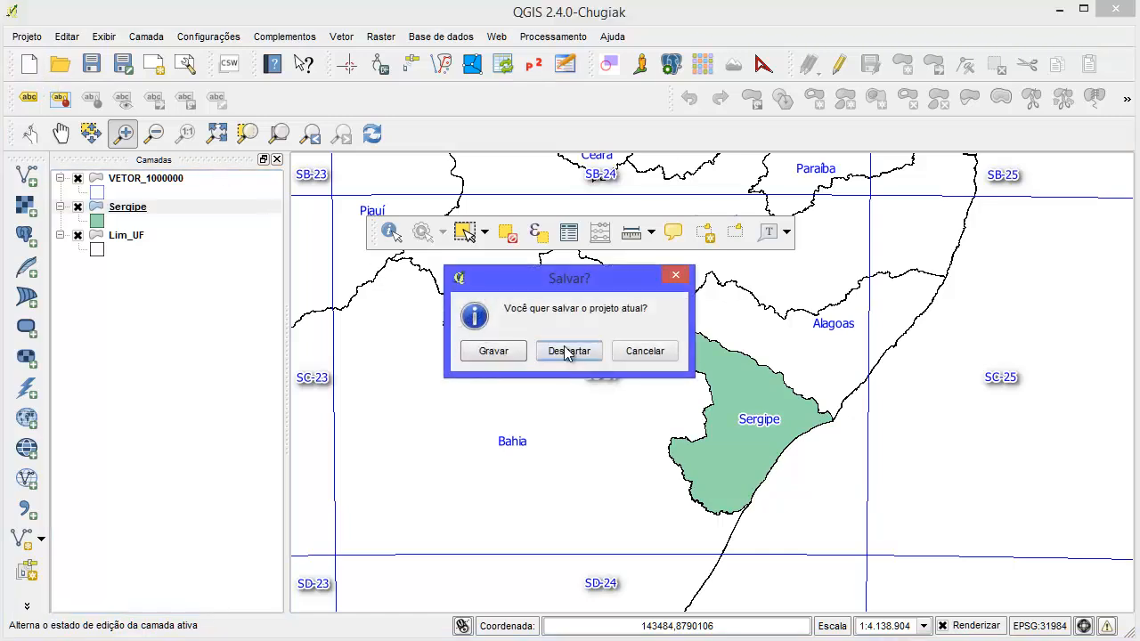
click(567, 352)
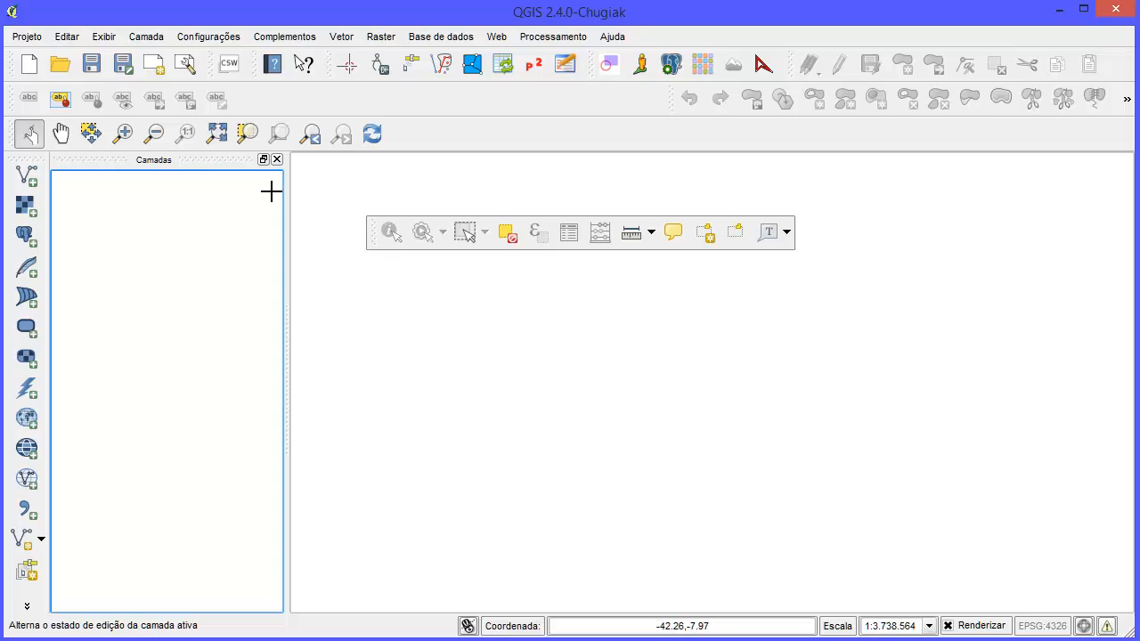
click(28, 177)
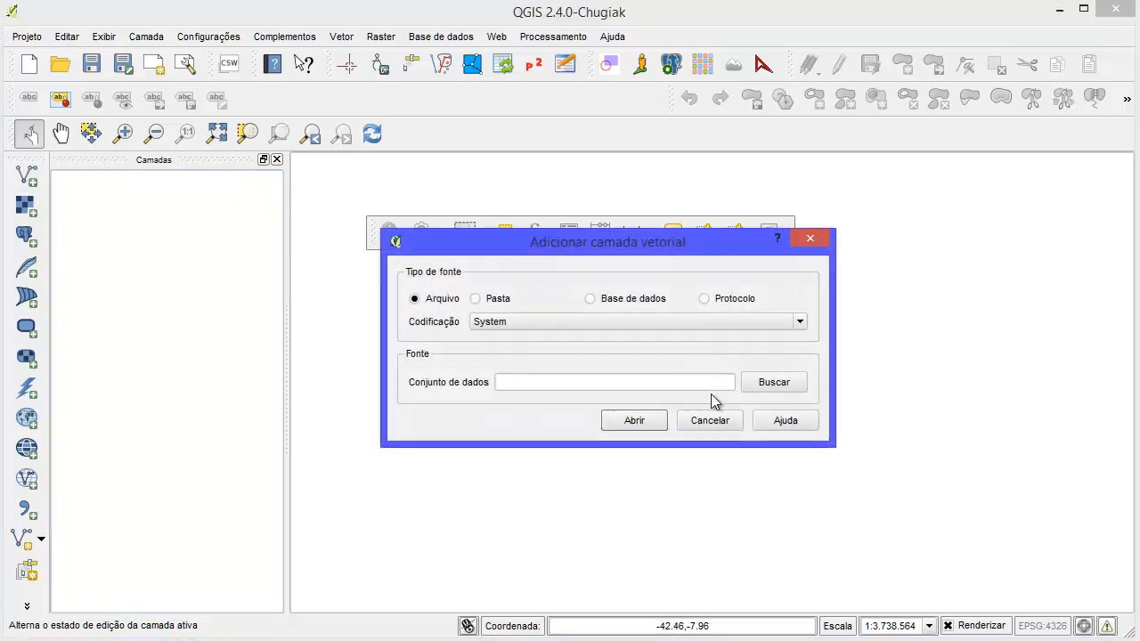
click(774, 382)
drag(682, 271, 407, 85)
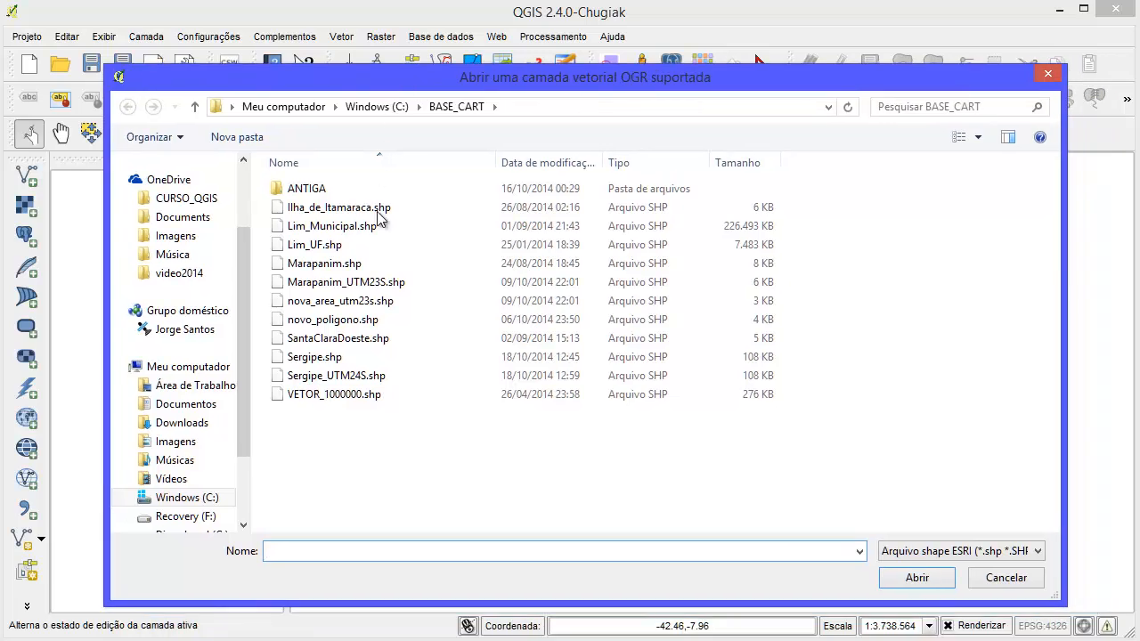
click(374, 375)
click(927, 577)
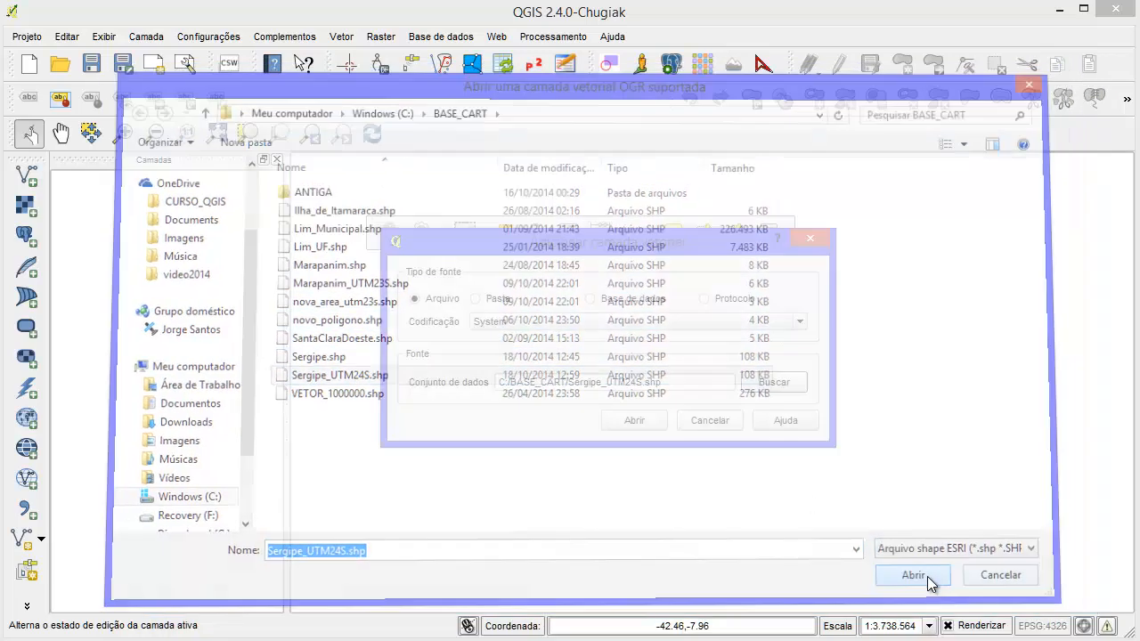
click(655, 423)
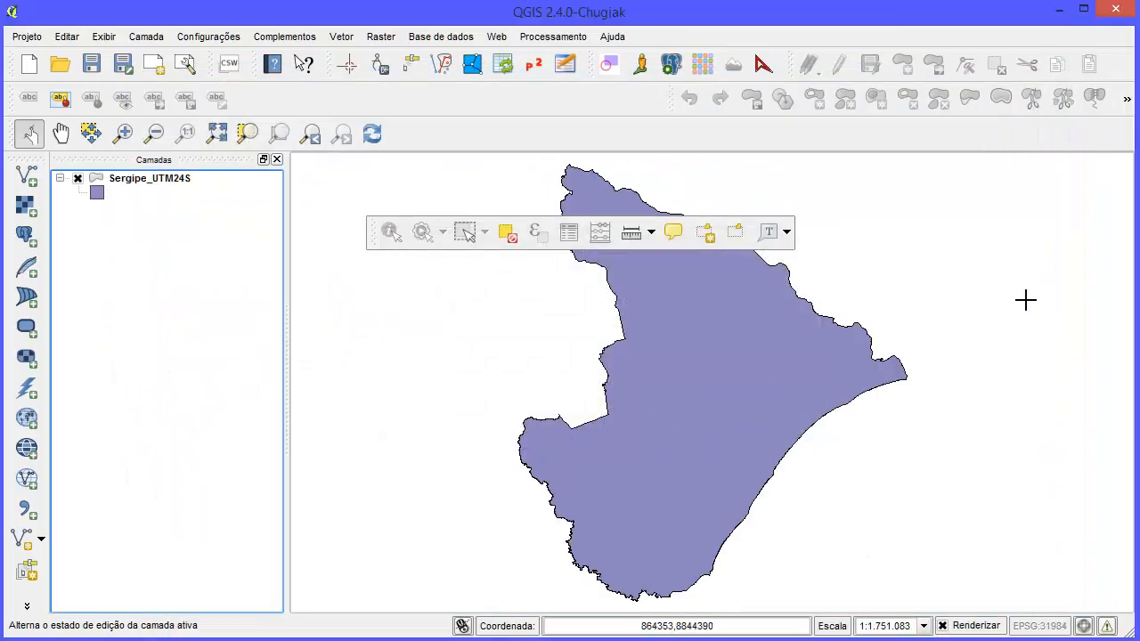
Step: Check the map coordinates and the coordinate reference system in the properties of the Sergipe_UTM24S layer
mouse_move(707, 354)
mouse_down()
mouse_move(736, 347)
mouse_move(725, 354)
mouse_up()
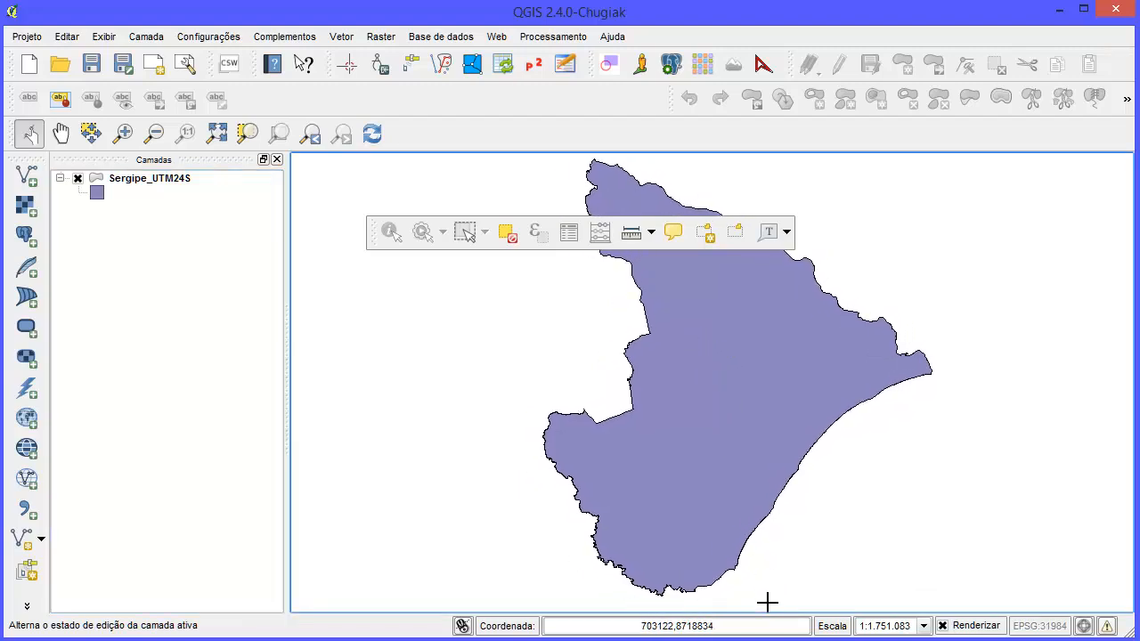
triple_click(719, 625)
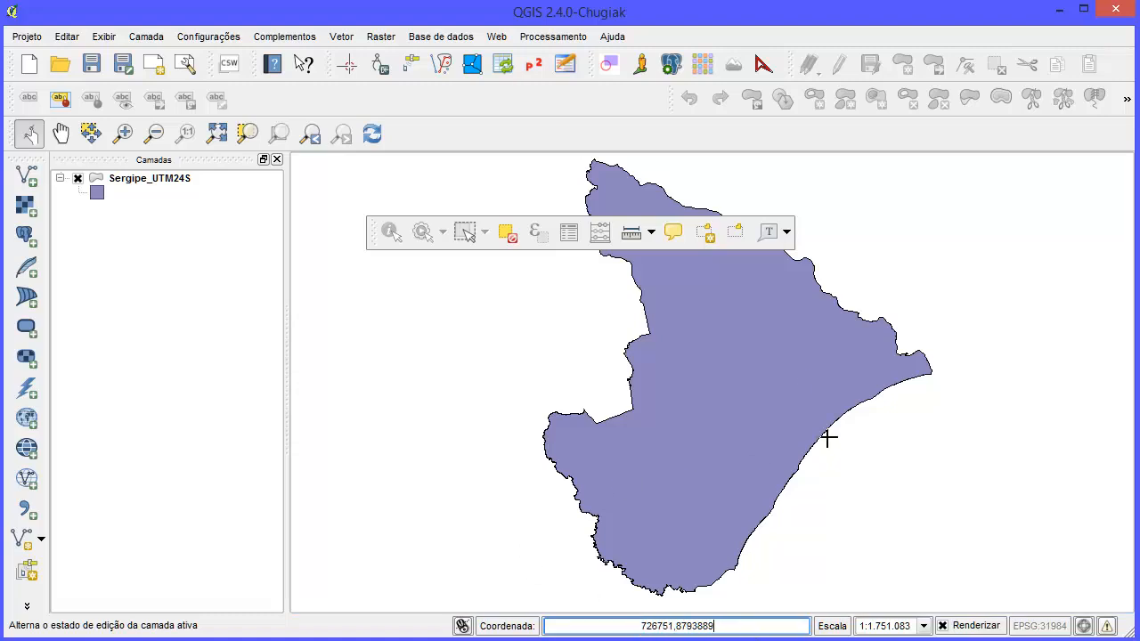
click(160, 179)
right_click(191, 176)
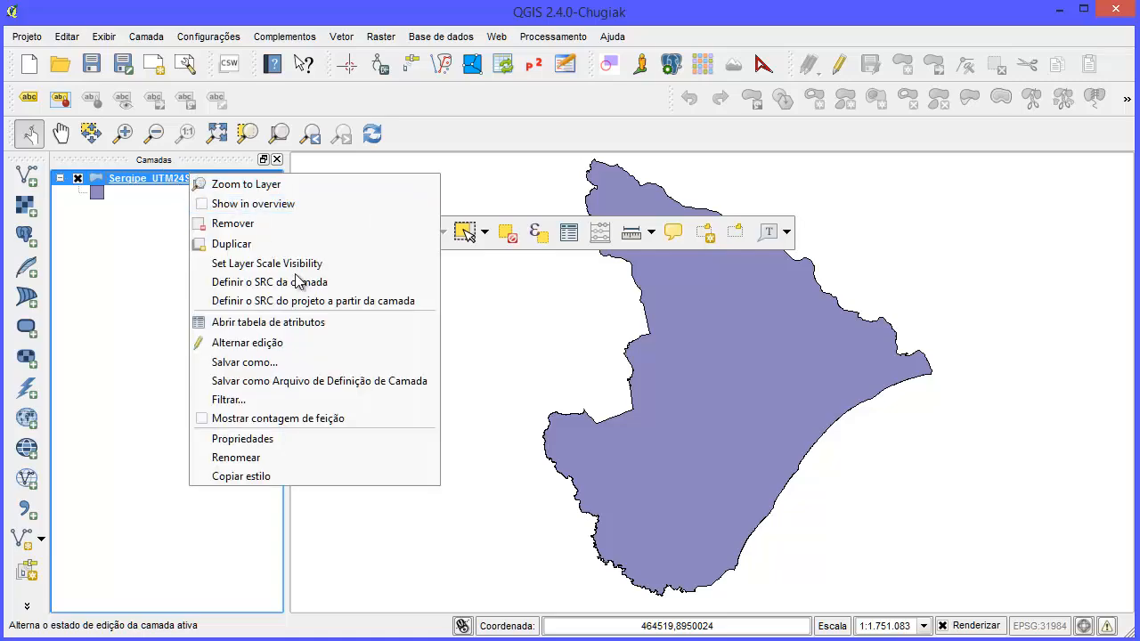
click(362, 437)
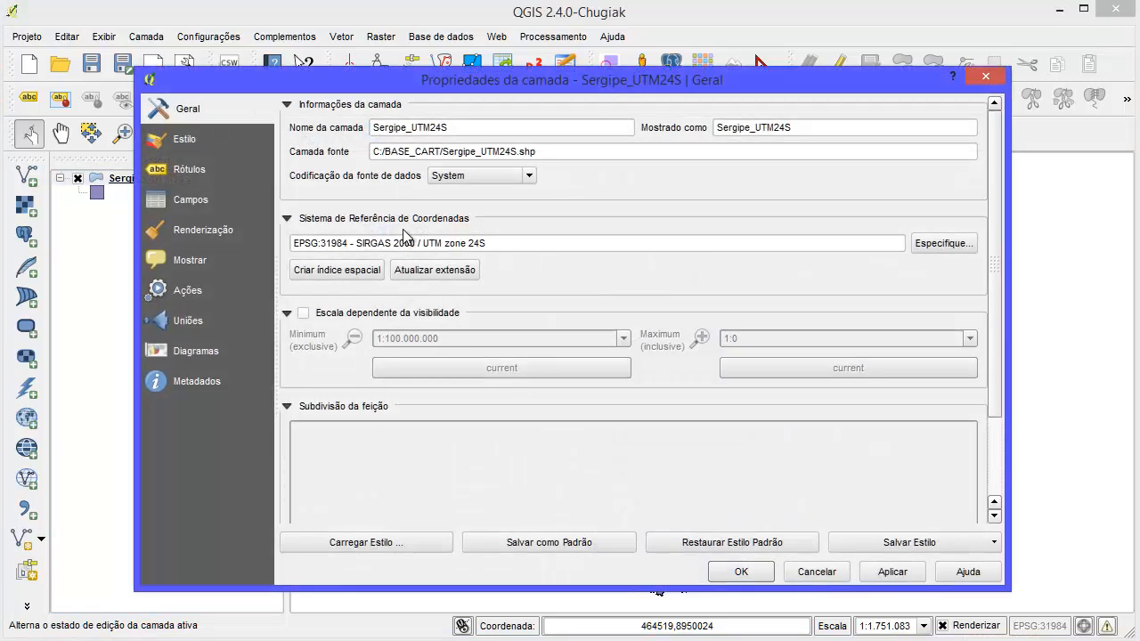
drag(504, 244, 300, 243)
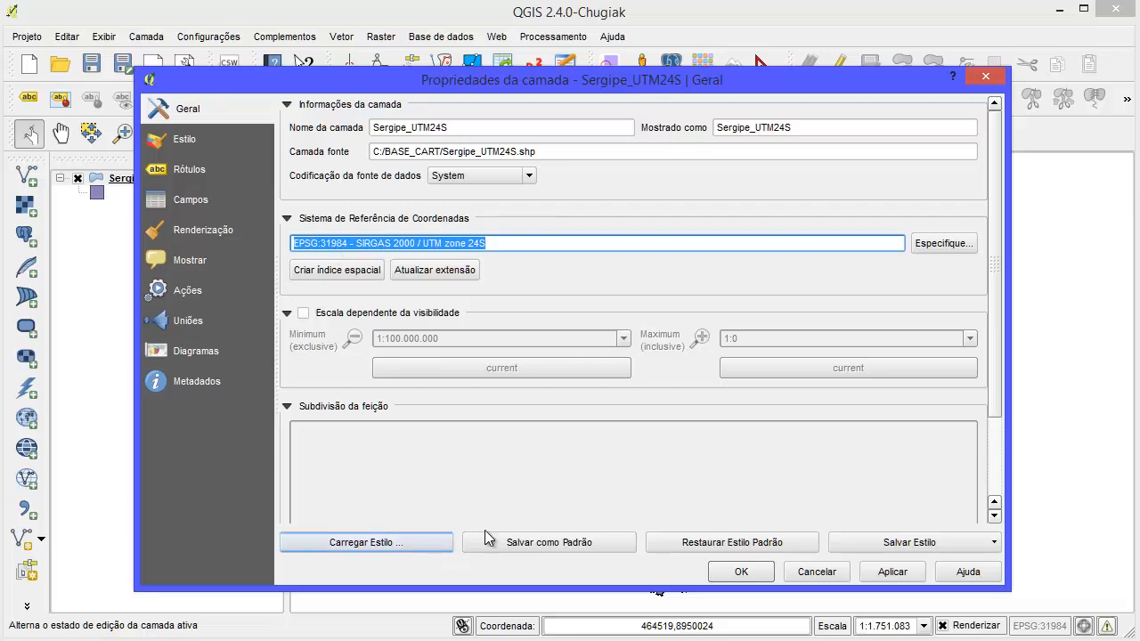
click(843, 575)
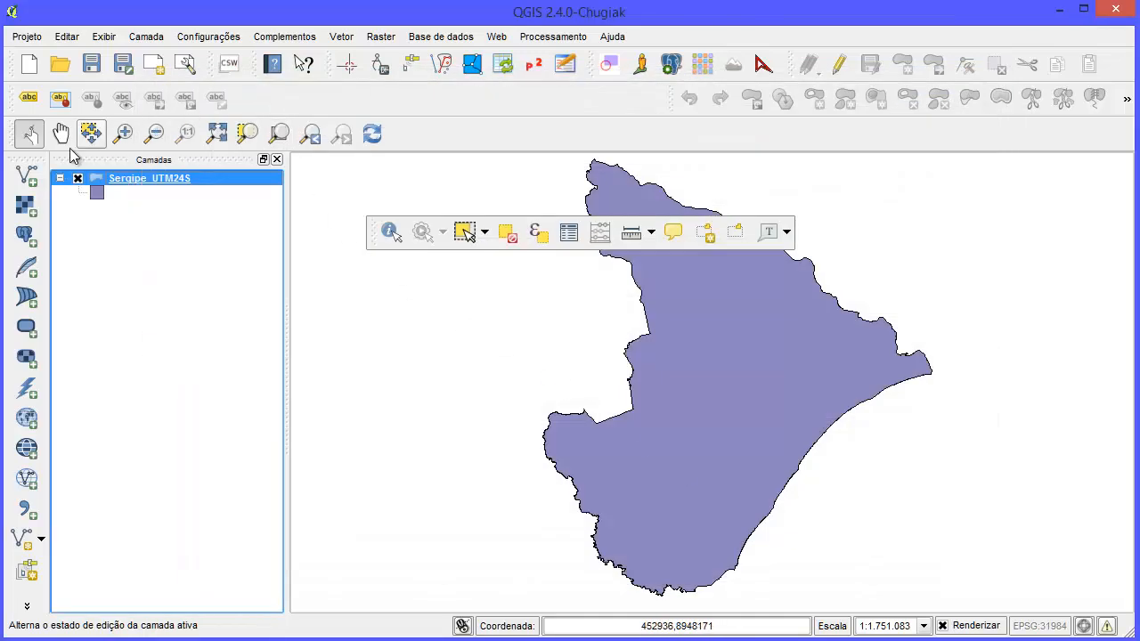
Step: Add the original Sergipe.shp vector layer from the BASE_CART folder to the project
click(26, 175)
click(768, 383)
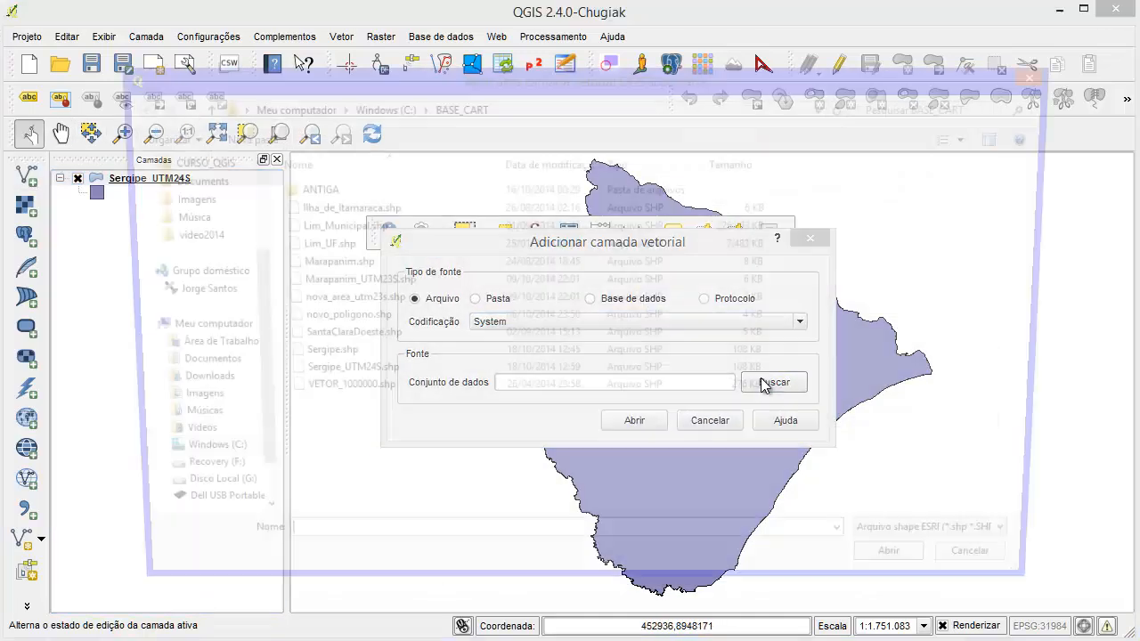
click(310, 357)
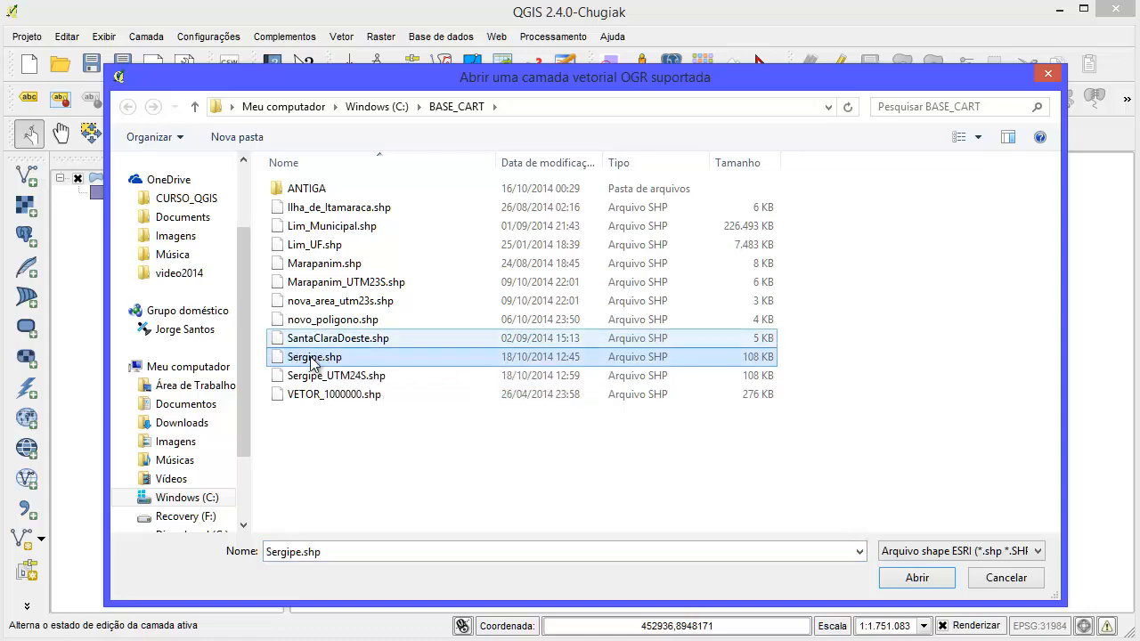
click(904, 574)
click(615, 419)
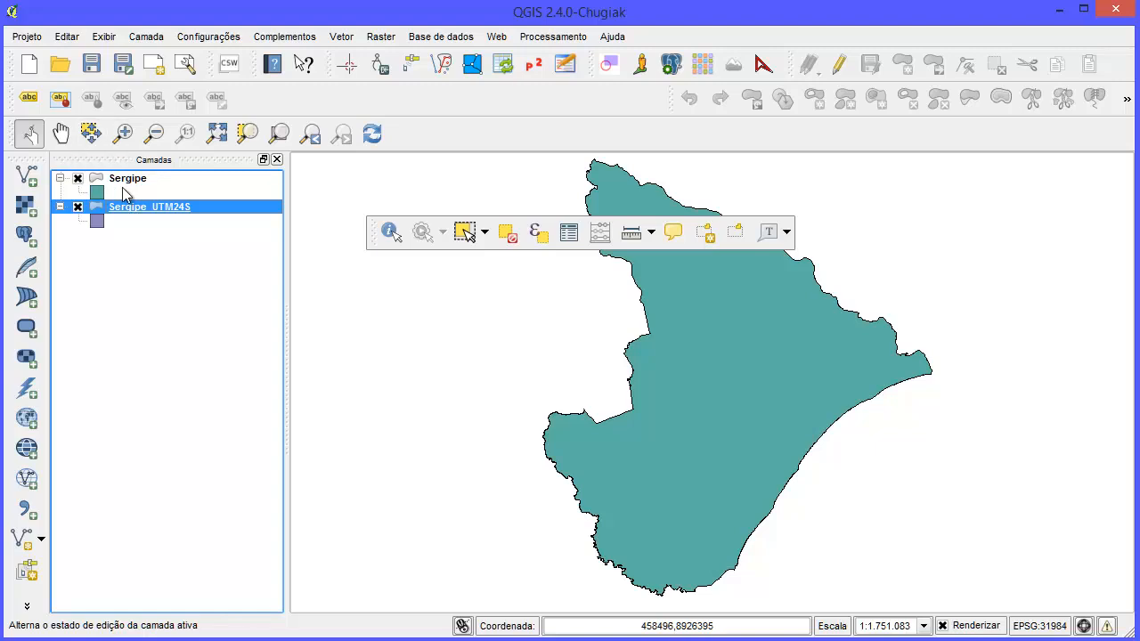
Step: Compare the Sergipe layer with the UTM layer by toggling its visibility, and check its coordinate reference system in its properties
click(79, 179)
click(78, 179)
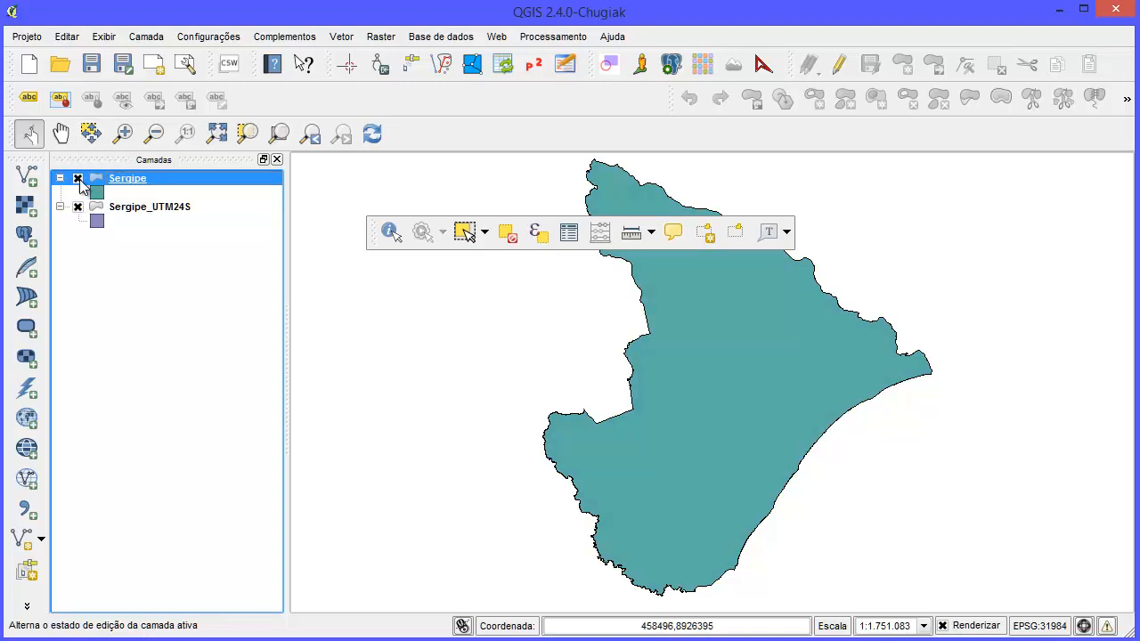
click(78, 179)
click(78, 180)
right_click(151, 184)
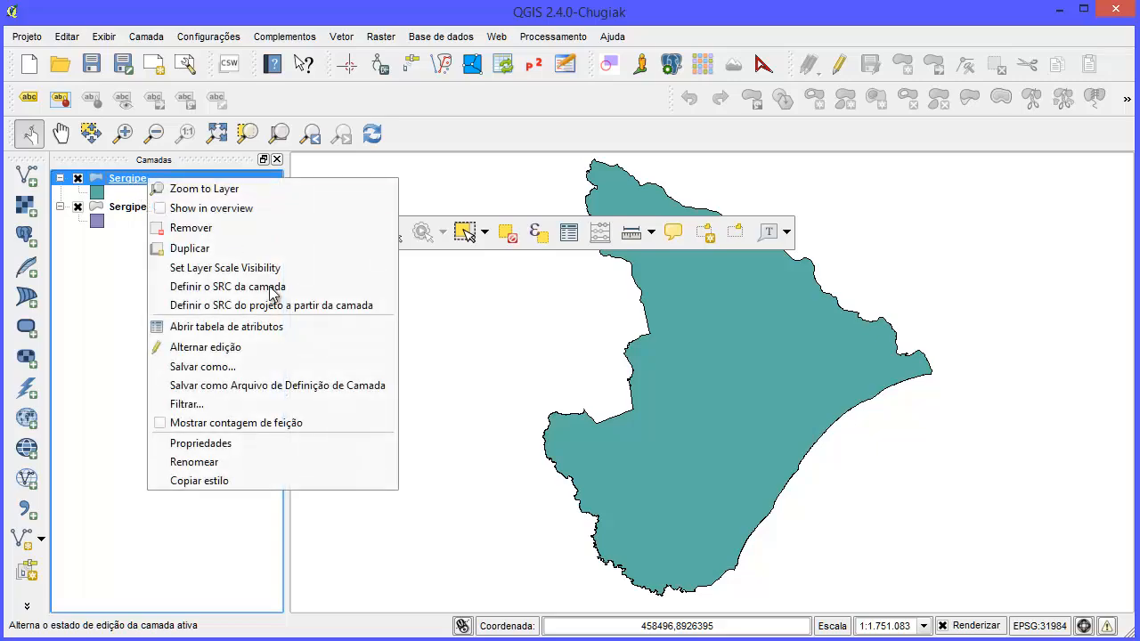
click(328, 444)
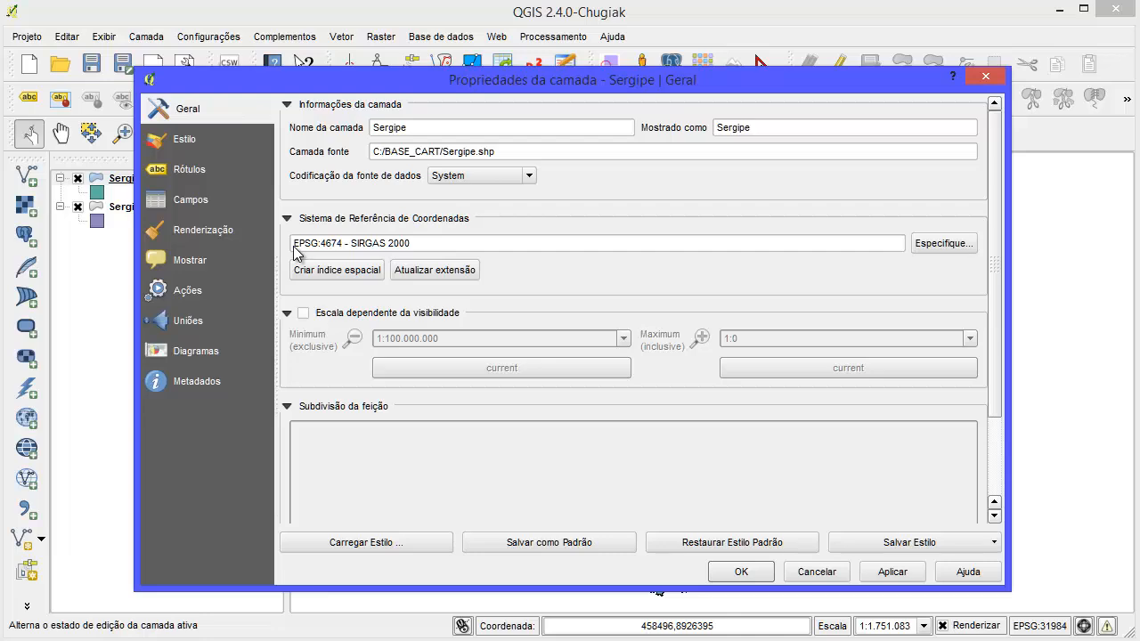
click(835, 574)
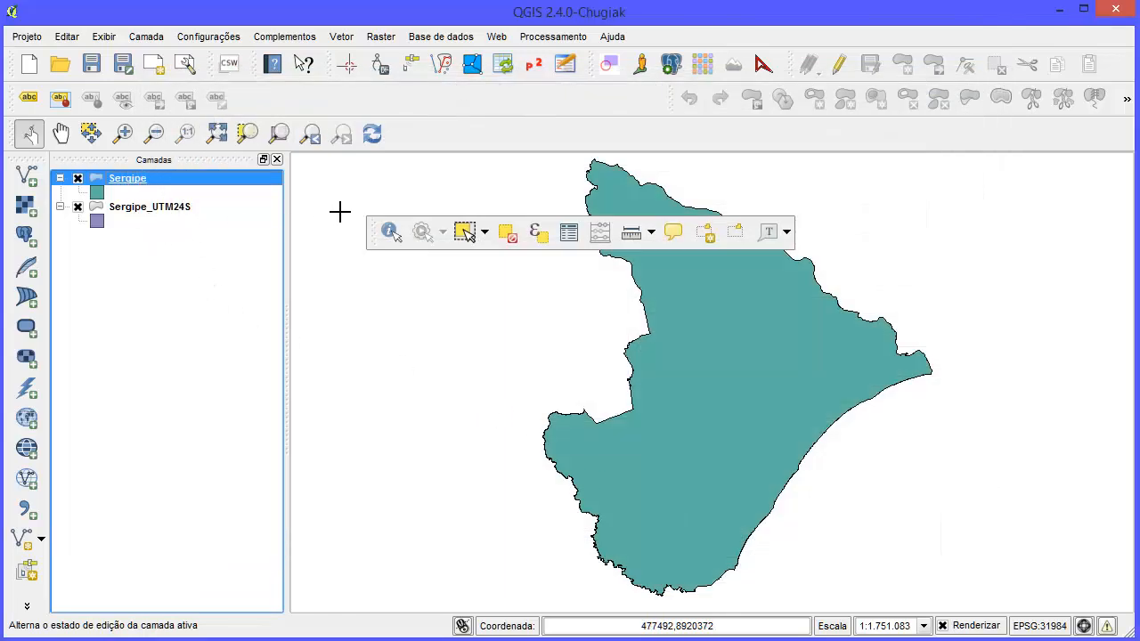
Step: Remove the original Sergipe layer from the project
right_click(144, 179)
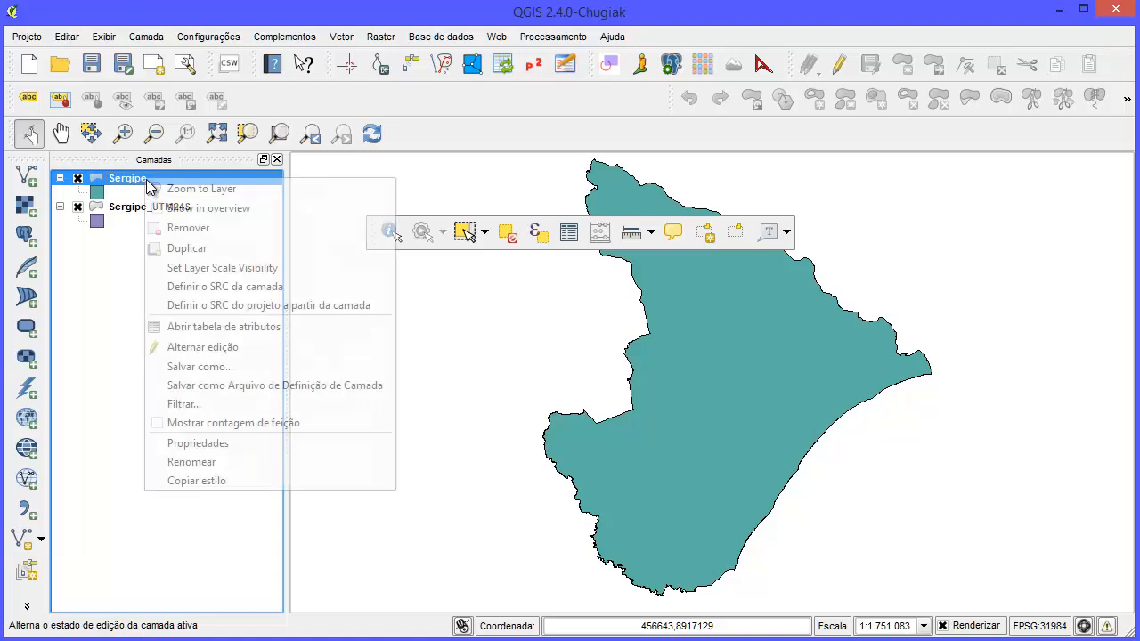
click(227, 230)
click(522, 349)
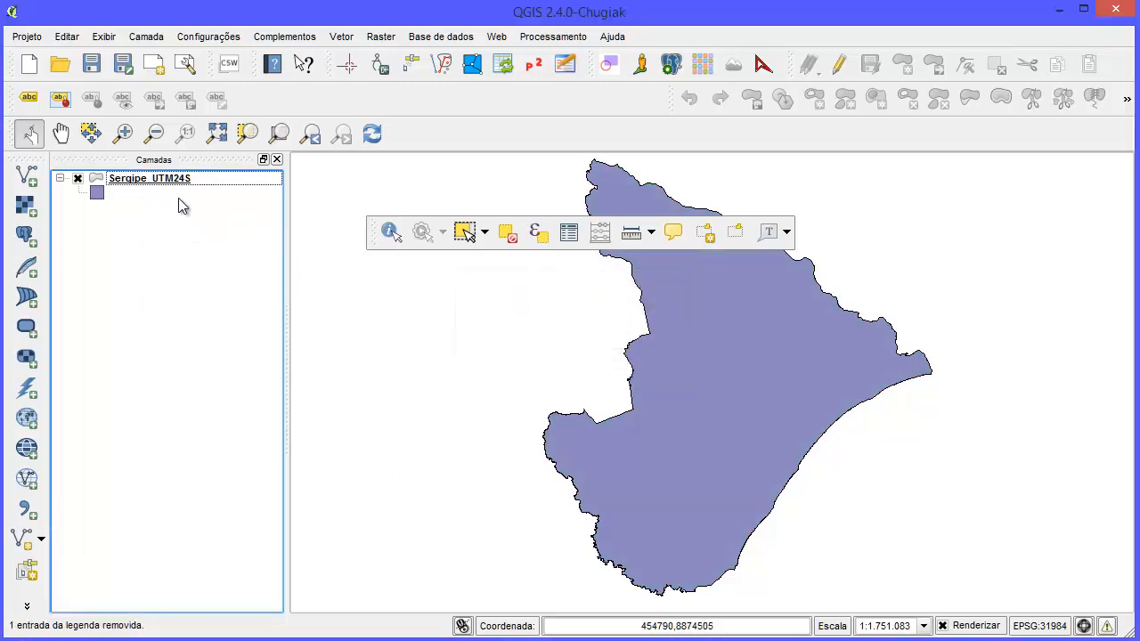
Step: Create a new print composer titled "Sergipe UTM 24 S"
click(159, 179)
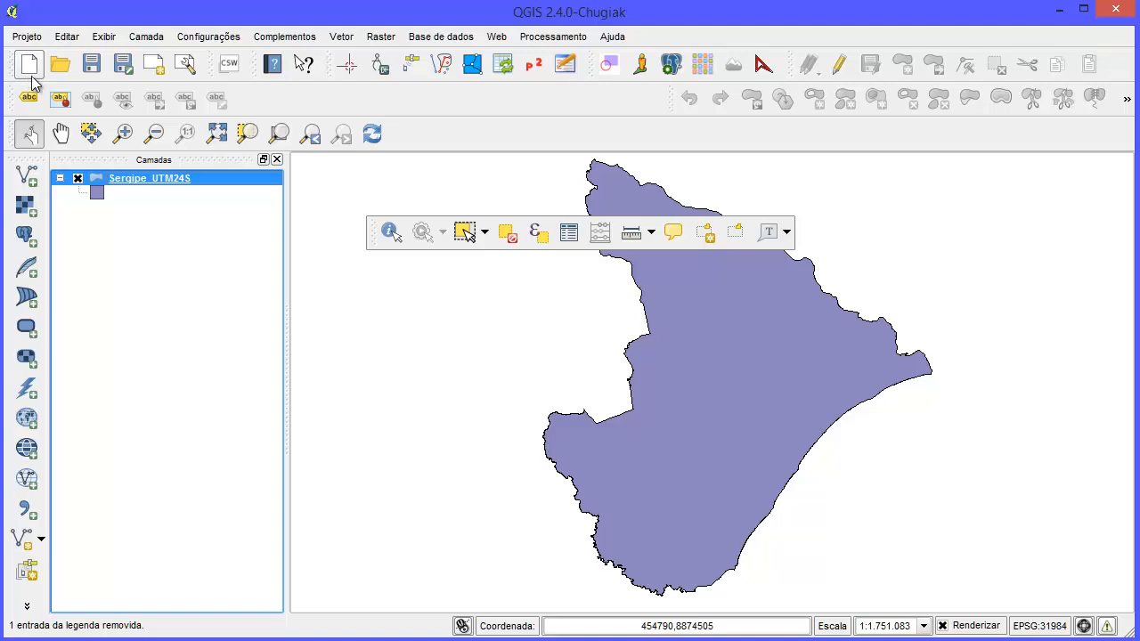
click(154, 64)
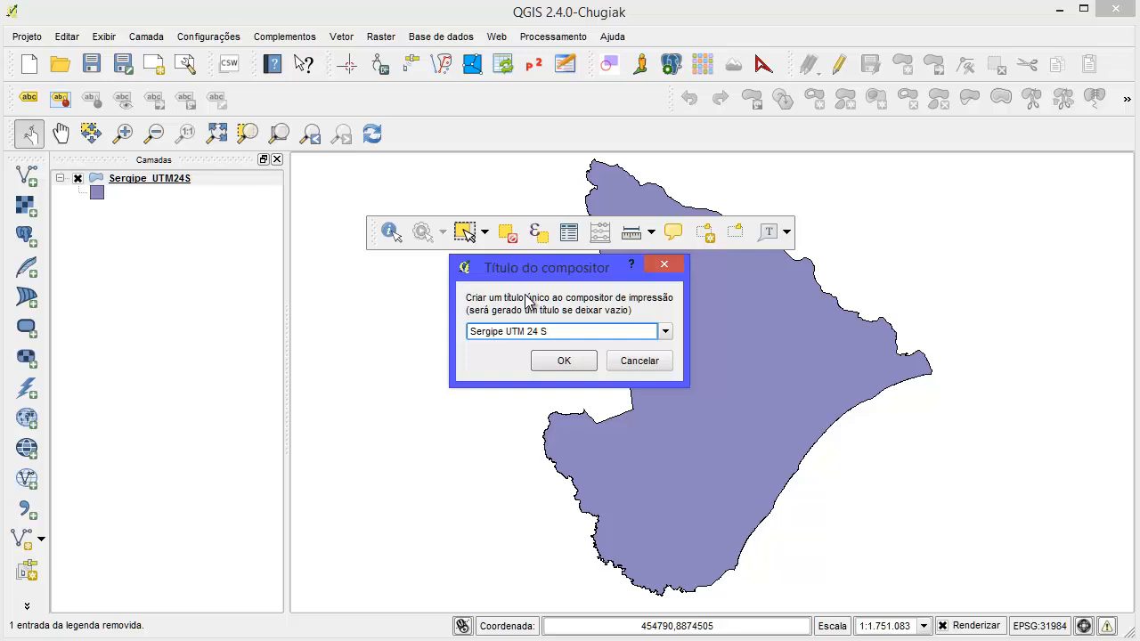
click(573, 362)
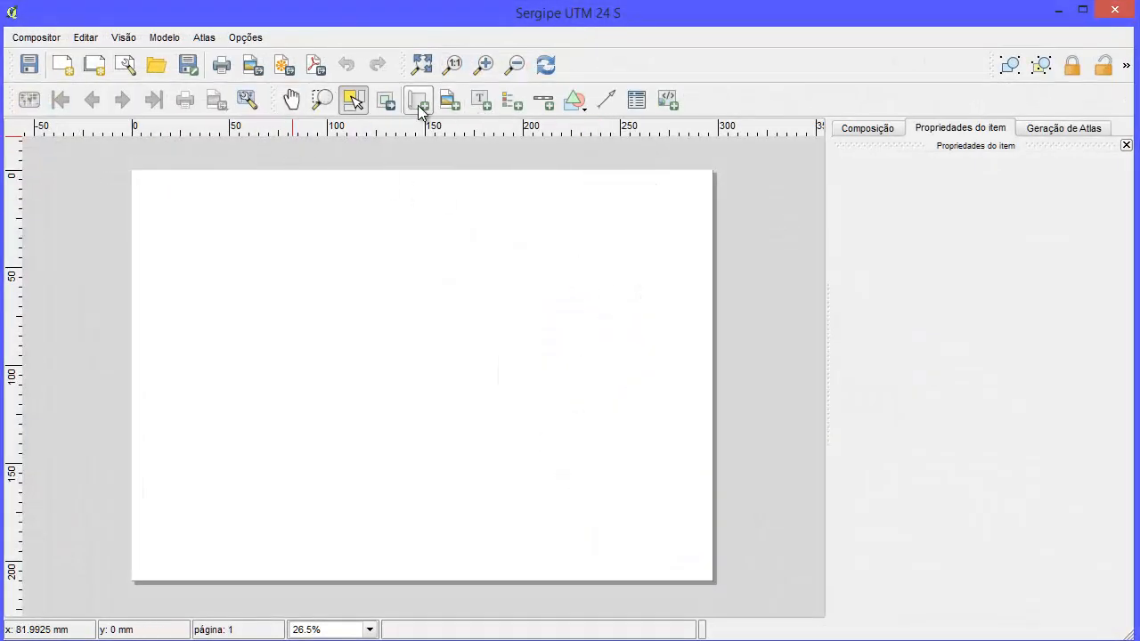
Step: Add a map item covering most of the page and extend its frame toward the page's left edge
click(418, 101)
drag(199, 205, 683, 559)
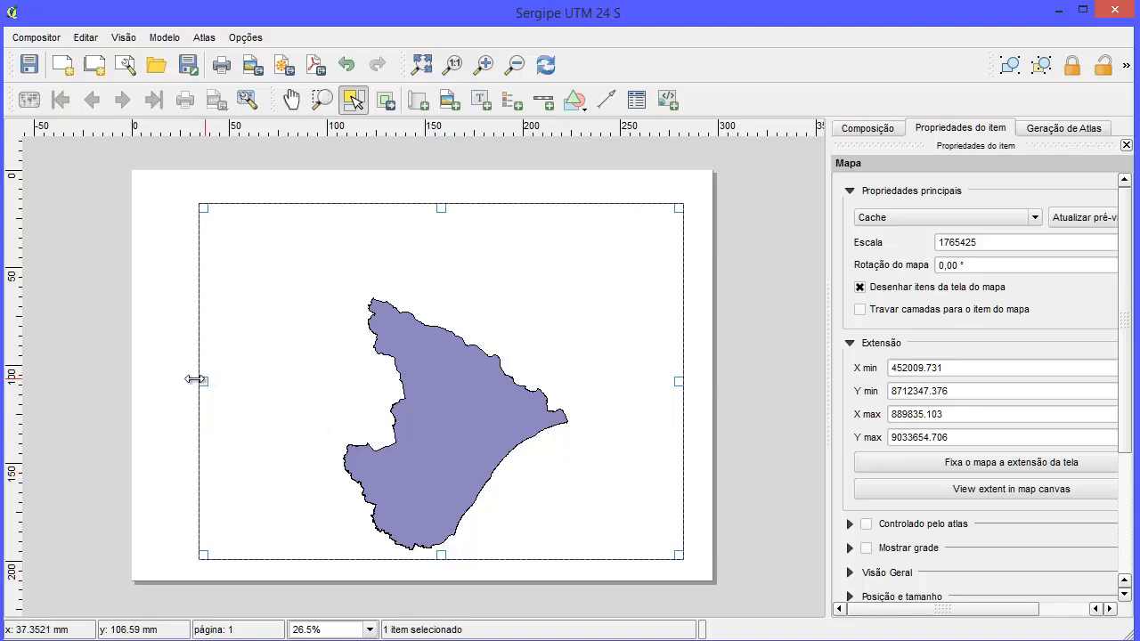
drag(194, 380, 162, 381)
Step: Move the content inside the map frame so the whole Sergipe polygon sits near its centre
click(292, 100)
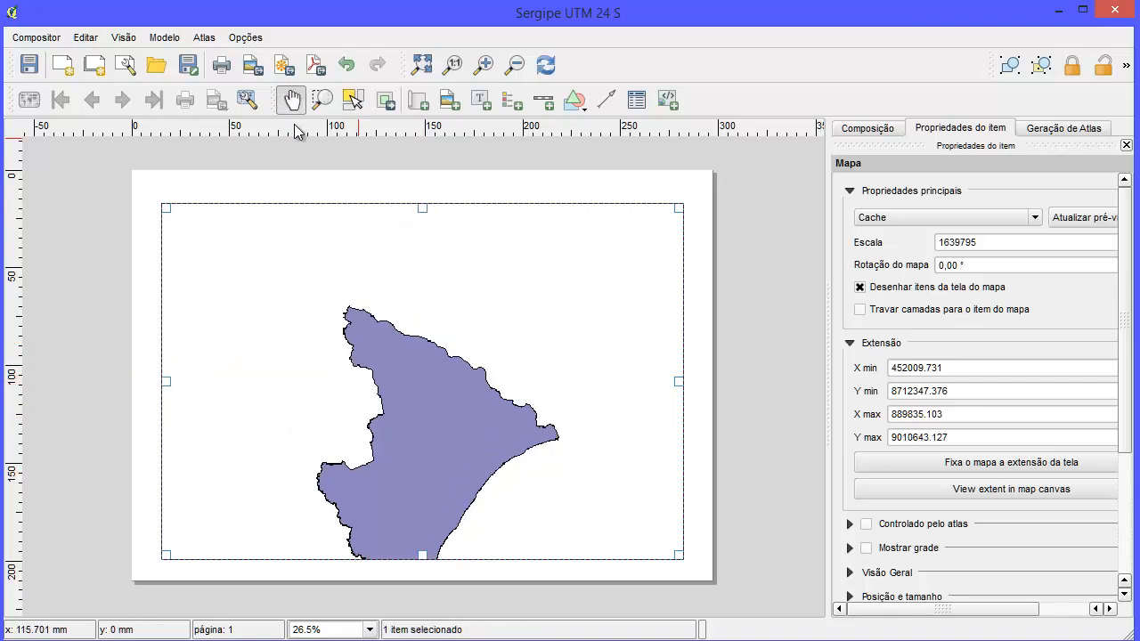
click(385, 99)
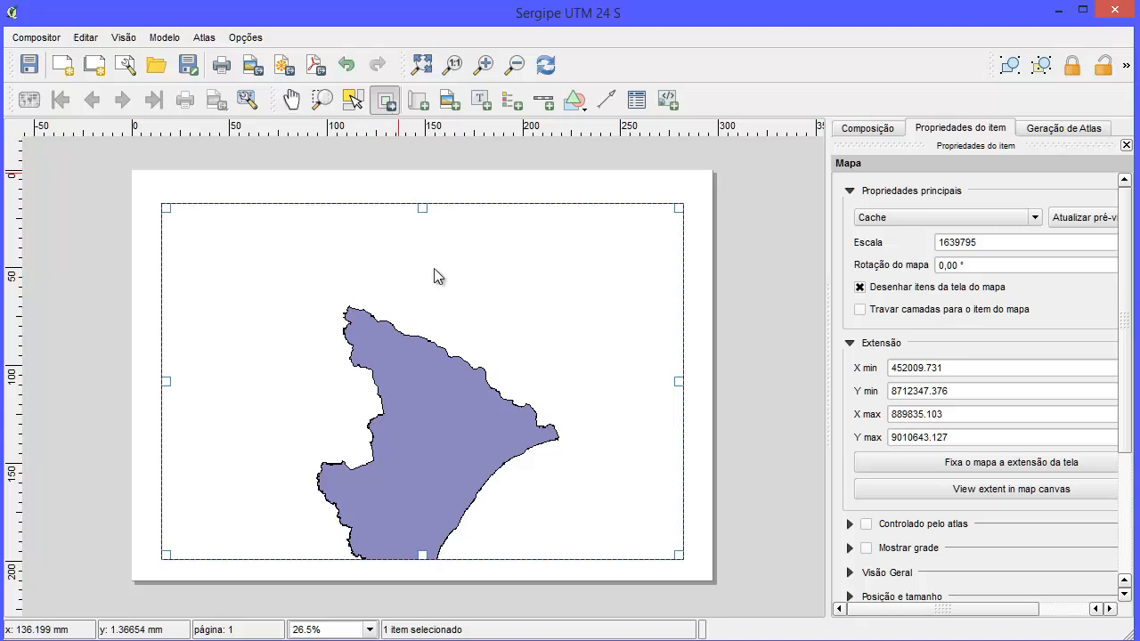
drag(446, 464, 458, 402)
drag(460, 347, 464, 369)
Step: Try a map scale of 2000000, and settle on a scale of 1500000 for the map item
drag(995, 241, 913, 230)
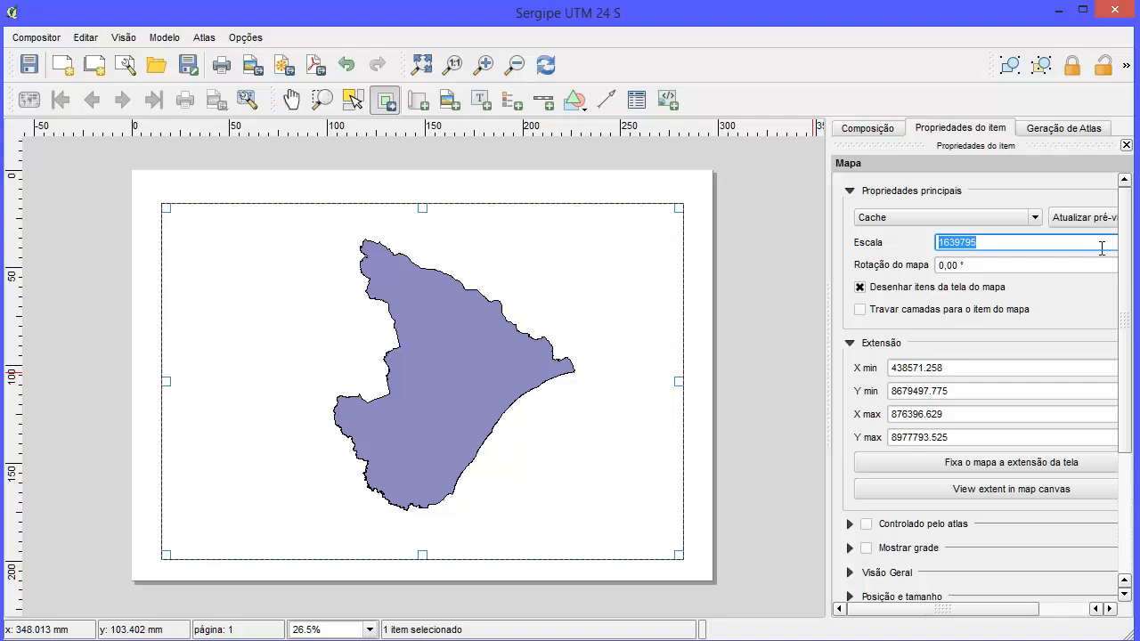
text(2000000)
key(Return)
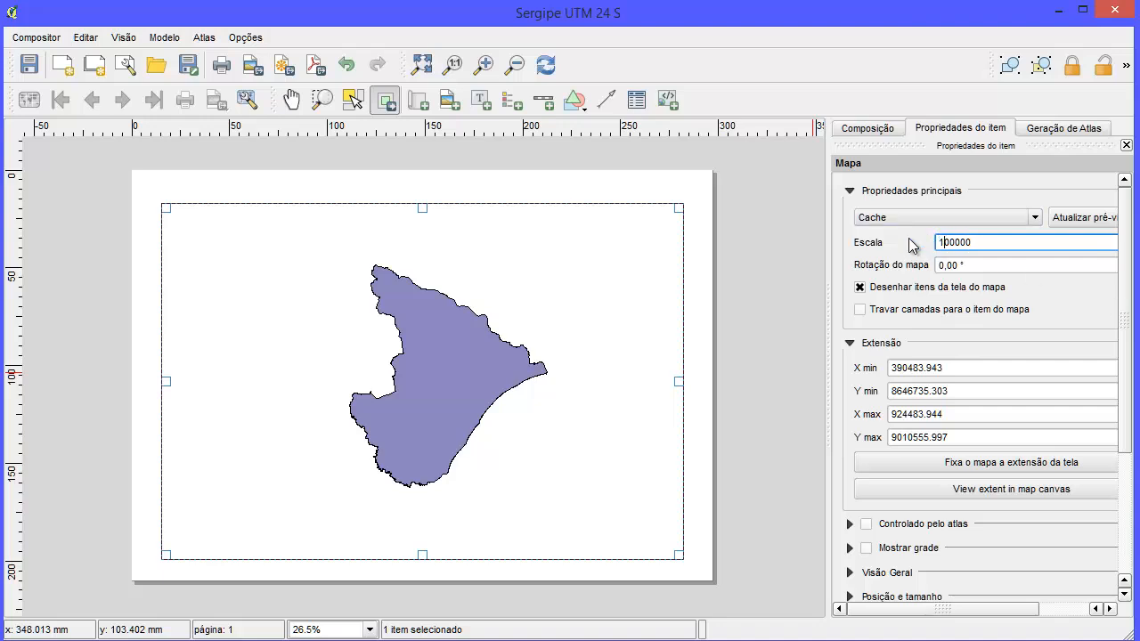
key(Return)
Step: Enable the grid on the map item and set its X interval to 10000
scroll(1121, 181, down, 1)
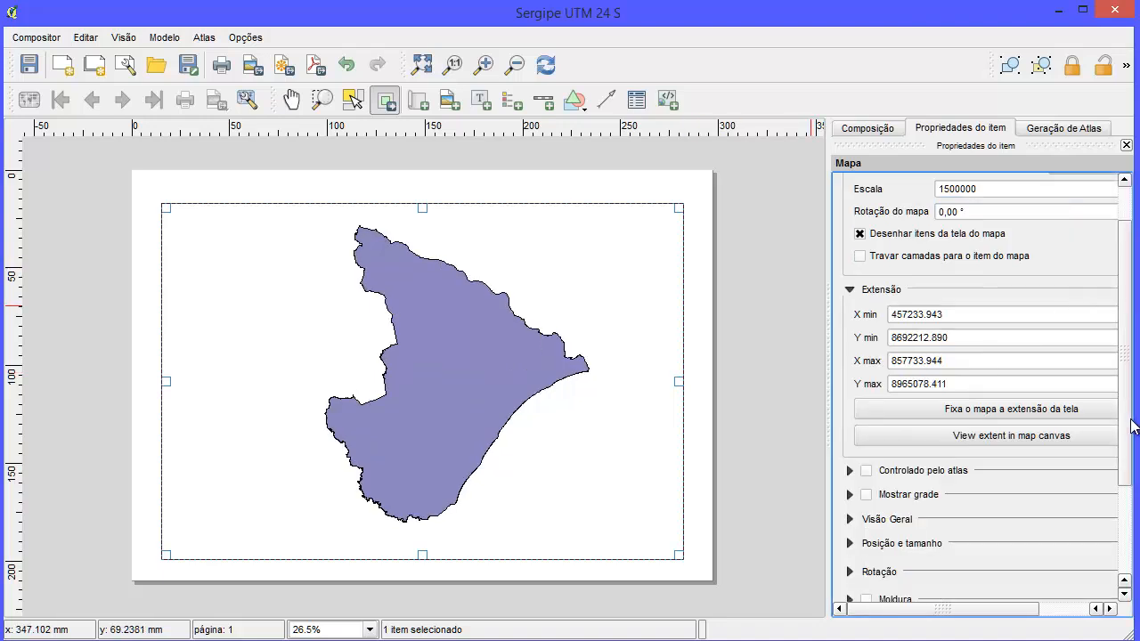
scroll(1122, 483, down, 3)
click(906, 365)
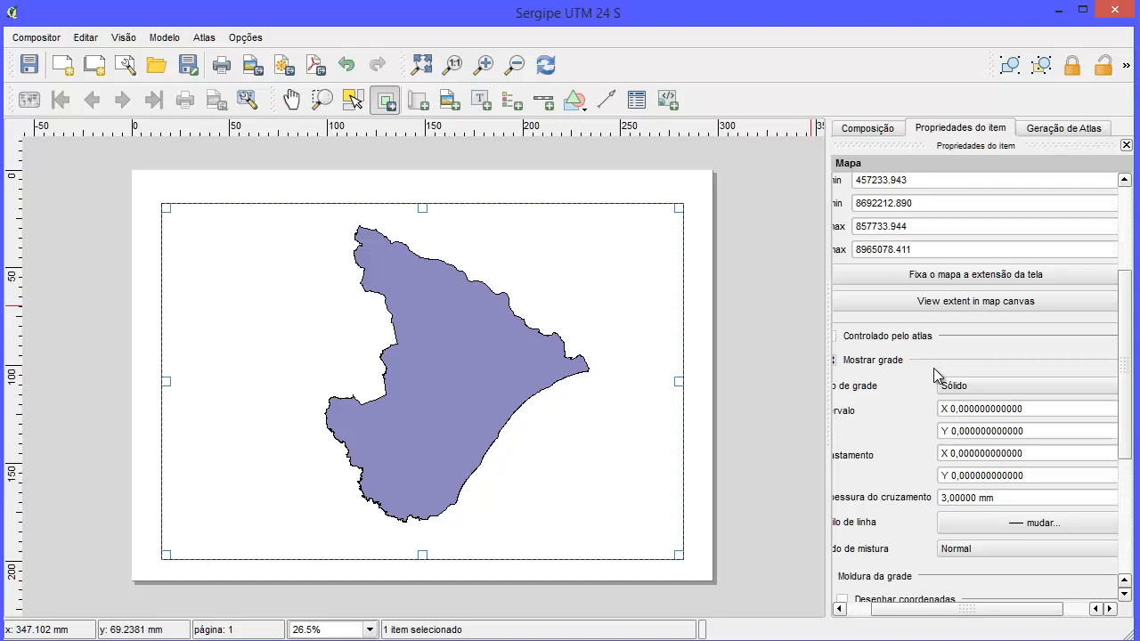
drag(938, 611, 902, 606)
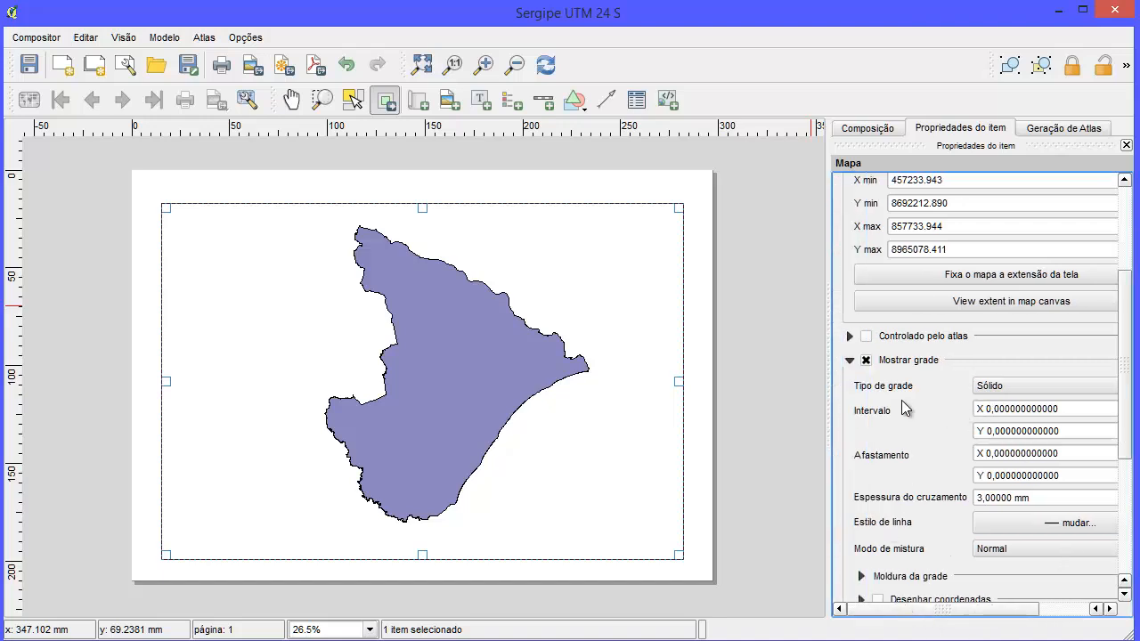
double_click(990, 409)
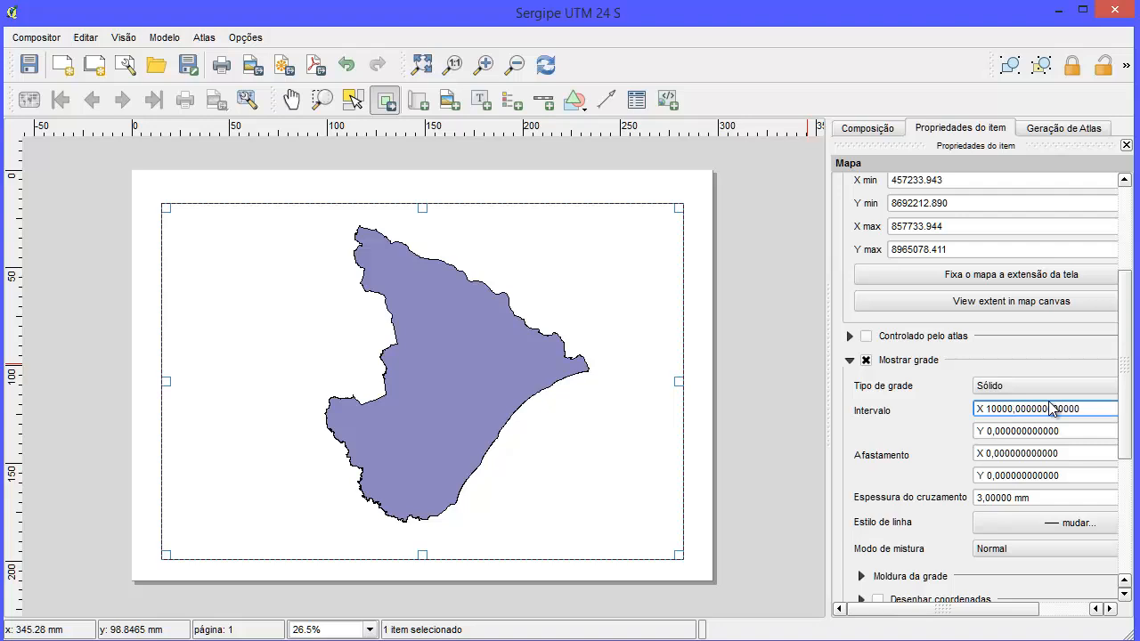
click(989, 431)
Step: Try a grid X interval of 5000, and settle on 50000
click(986, 409)
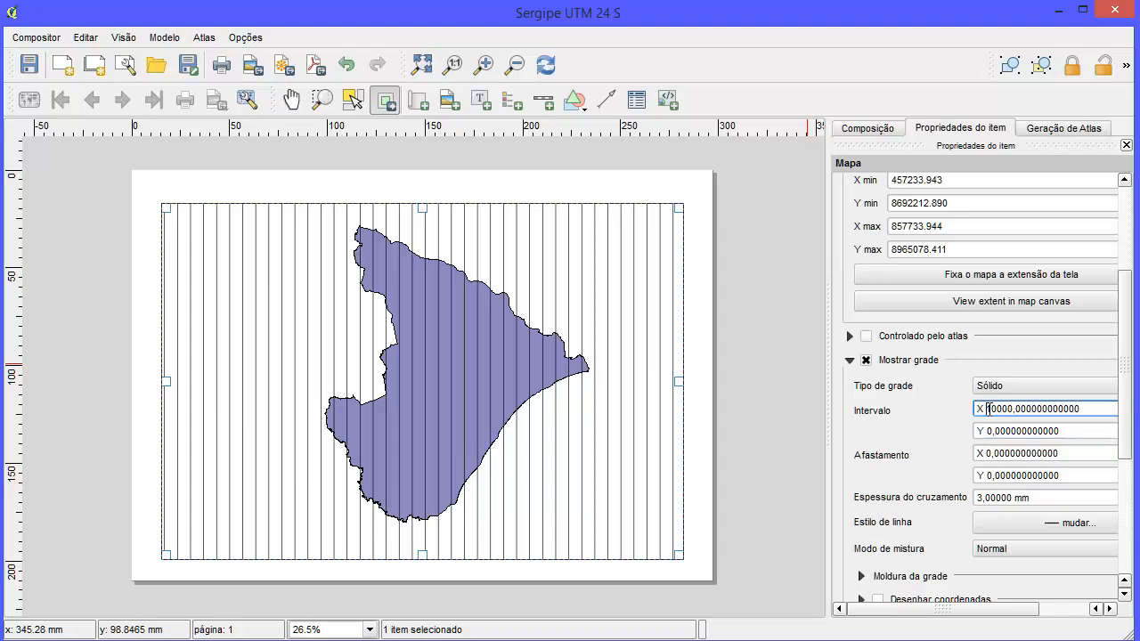
text(5)
key(Delete)
key(Delete)
click(1008, 431)
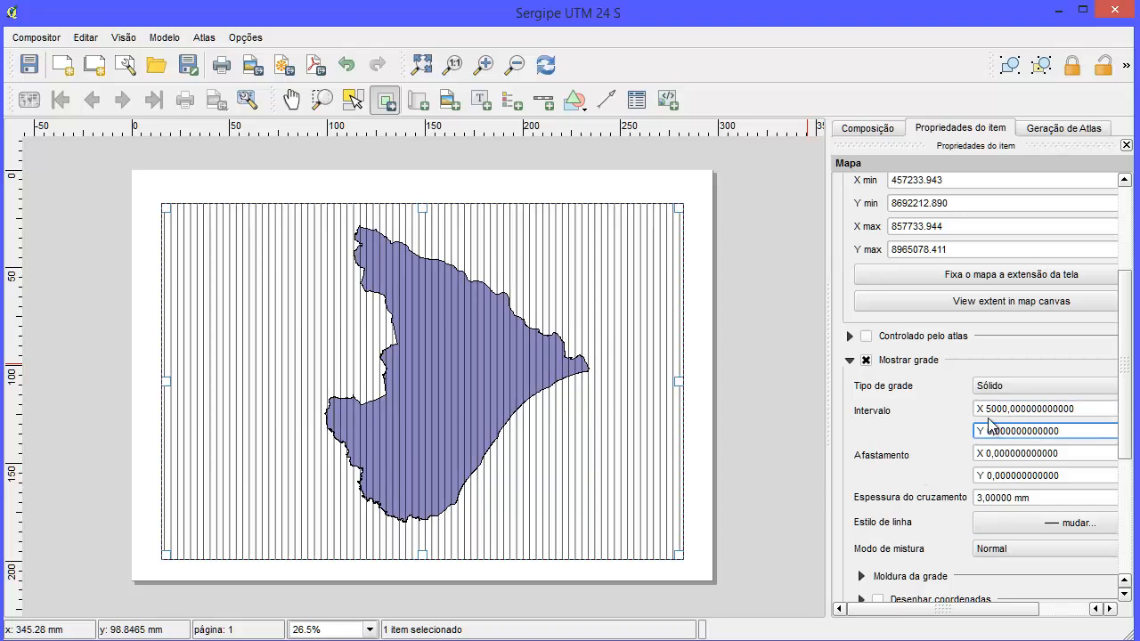
click(992, 410)
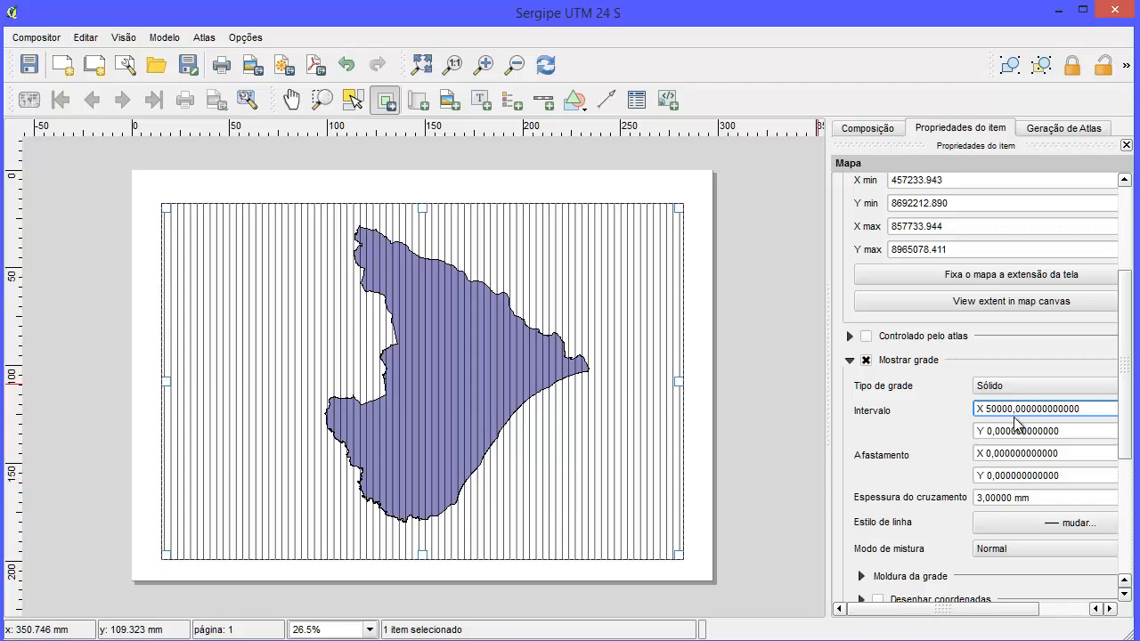
click(1007, 431)
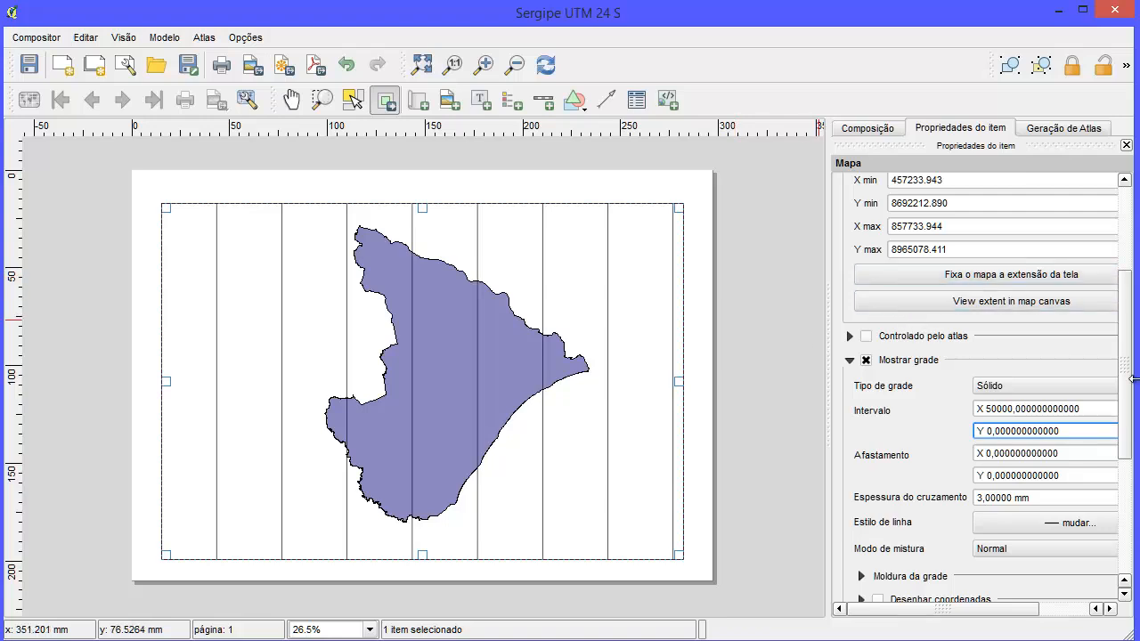
scroll(1010, 236, up, 4)
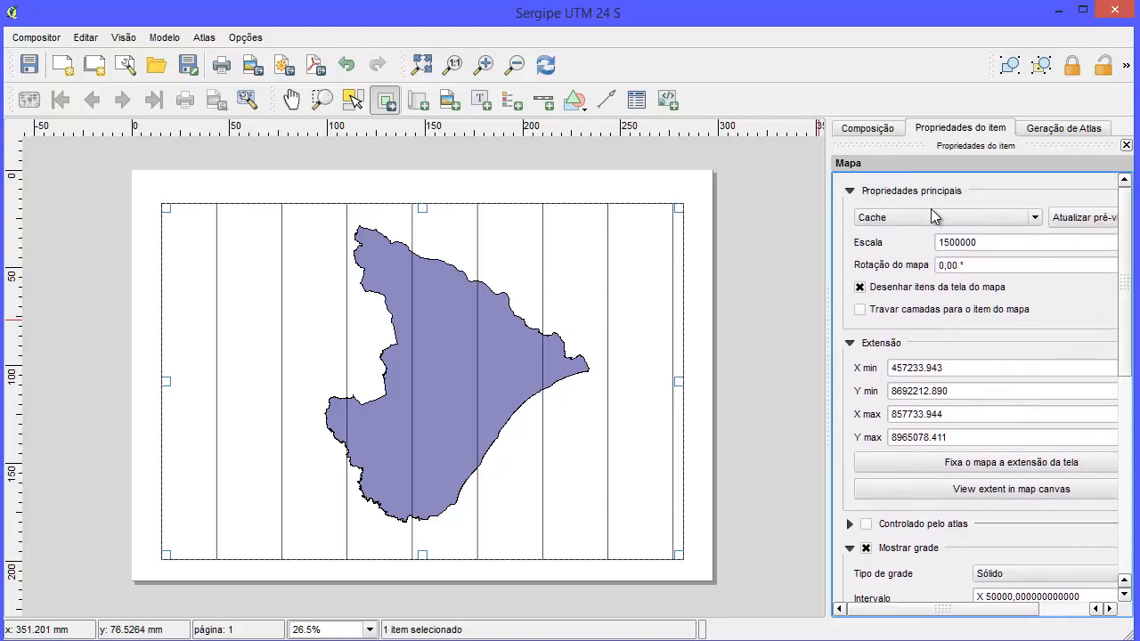
click(963, 243)
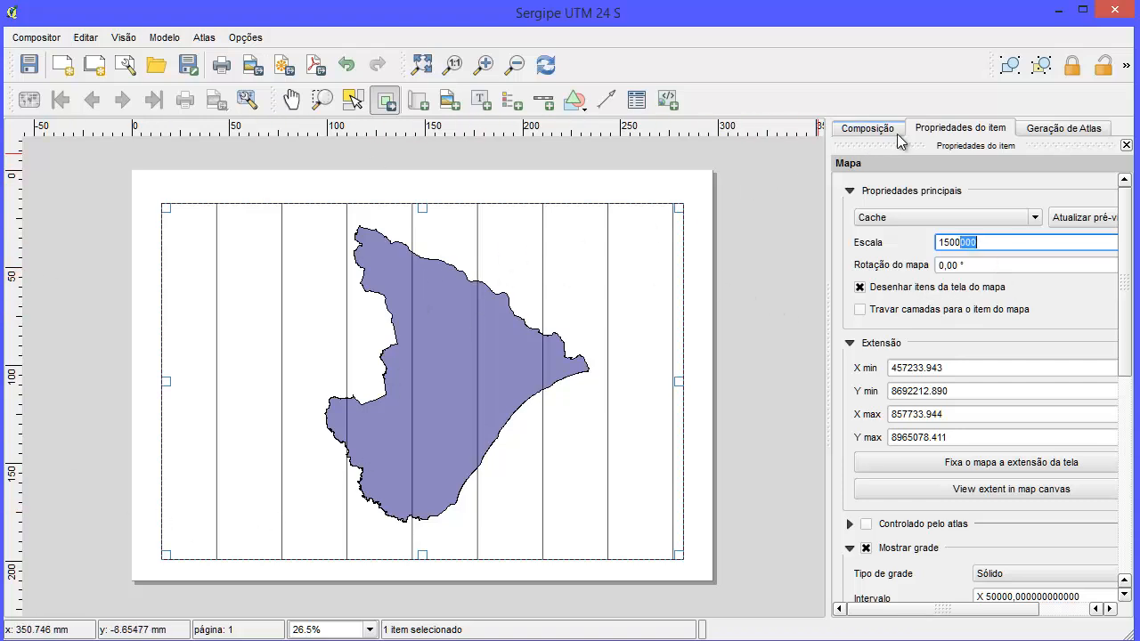
click(866, 131)
click(977, 132)
Step: Set the grid's Y interval to 50000 and its X and Y offsets to 50000
scroll(1013, 372, down, 5)
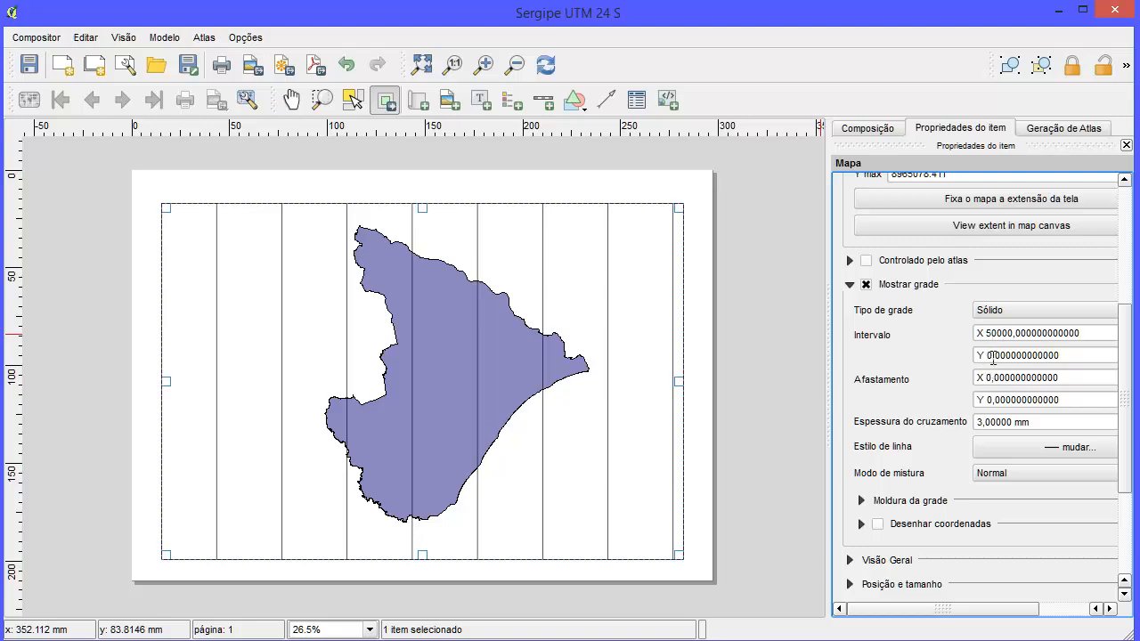
double_click(988, 354)
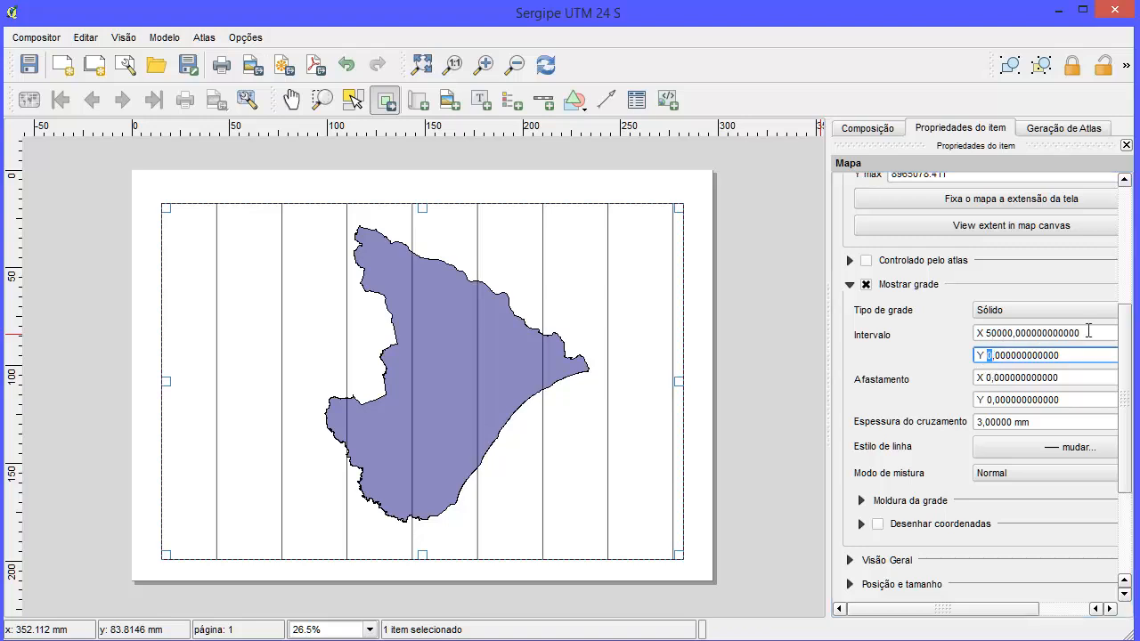
text(5000)
click(991, 380)
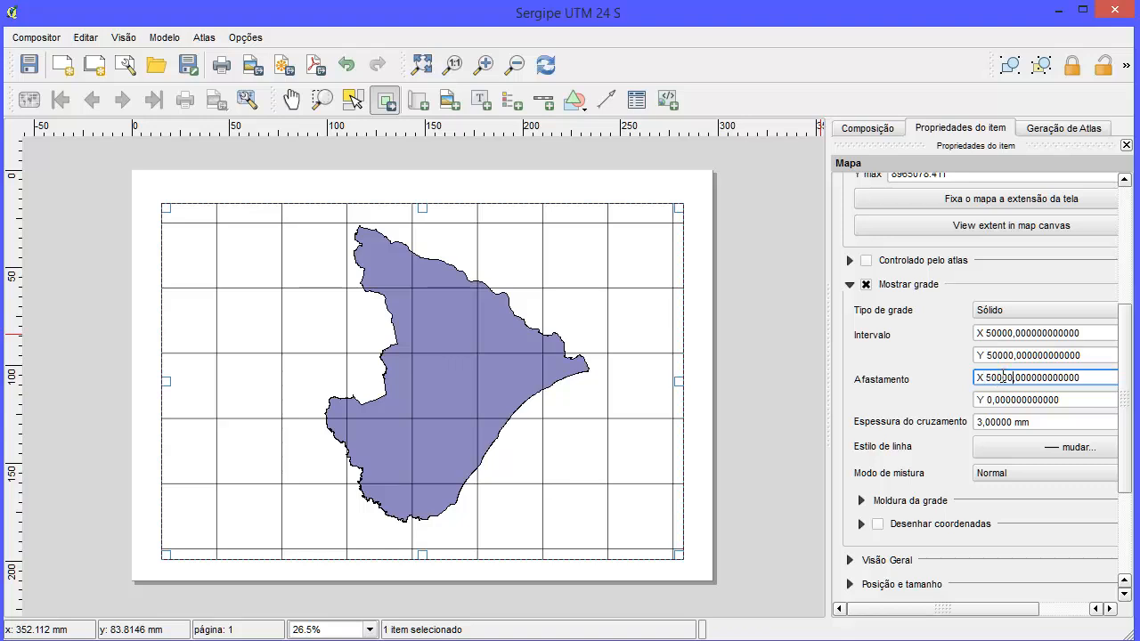
click(991, 401)
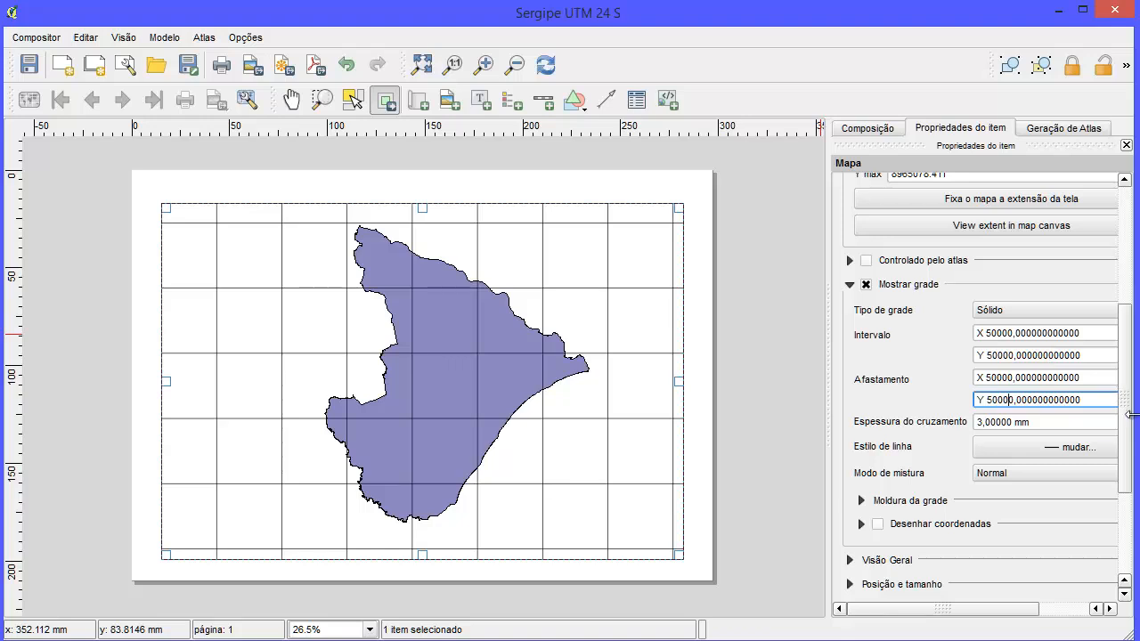
Step: Enable coordinate drawing on the grid and set the left and right coordinate labels to vertical orientation
scroll(1124, 427, down, 3)
click(878, 361)
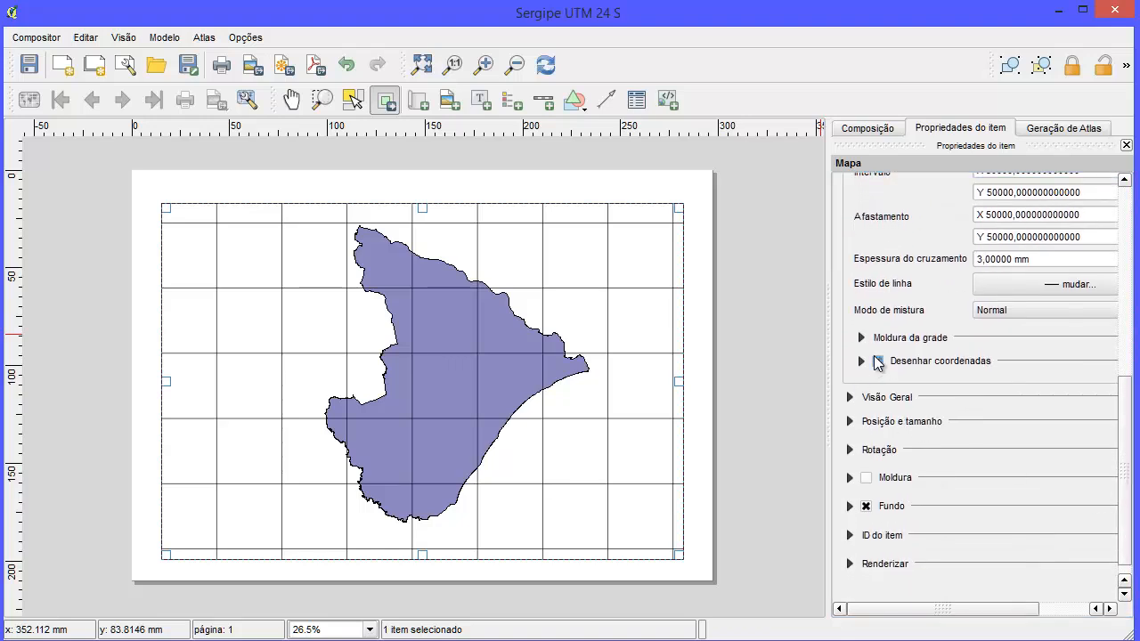
click(990, 429)
click(994, 449)
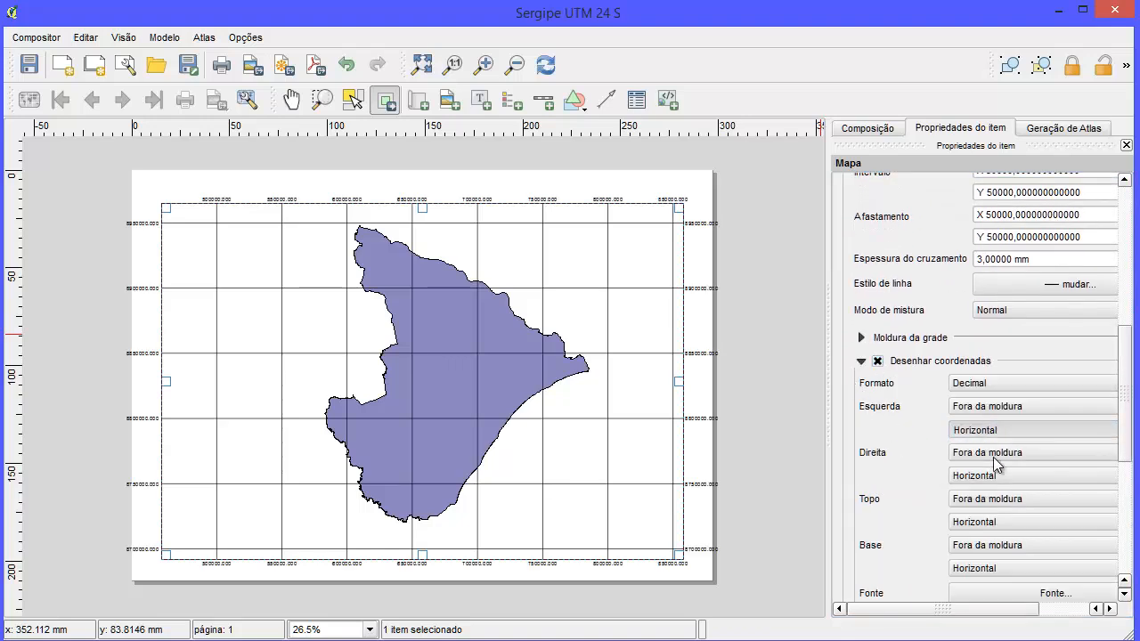
click(990, 479)
click(989, 497)
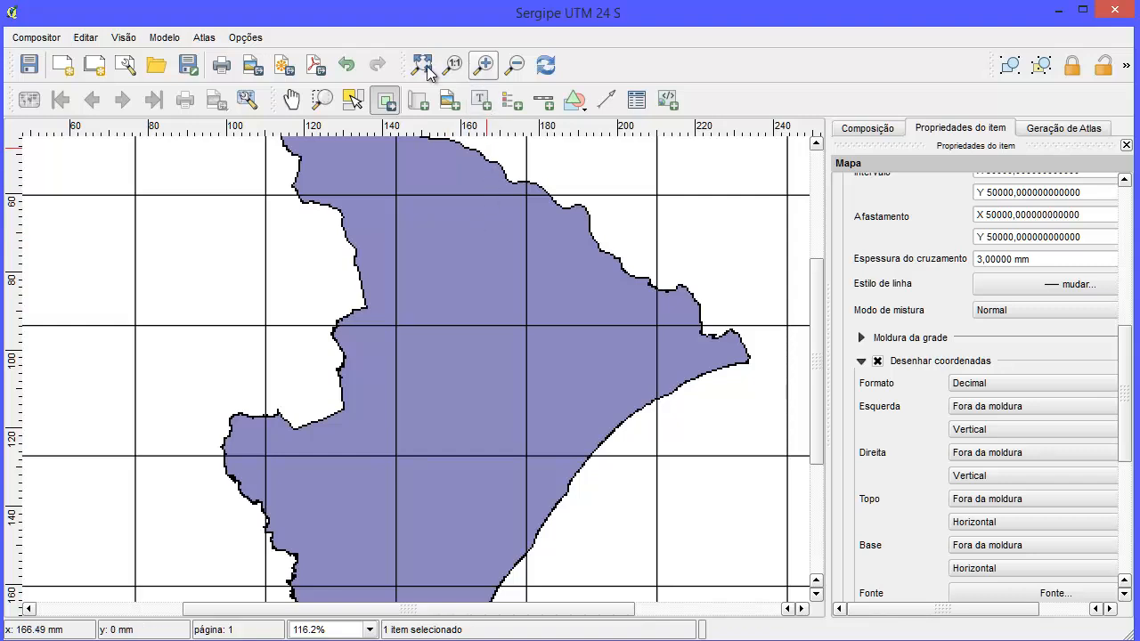
Step: Inspect the coordinate labels along the map frame and set the coordinate precision to 0
click(421, 64)
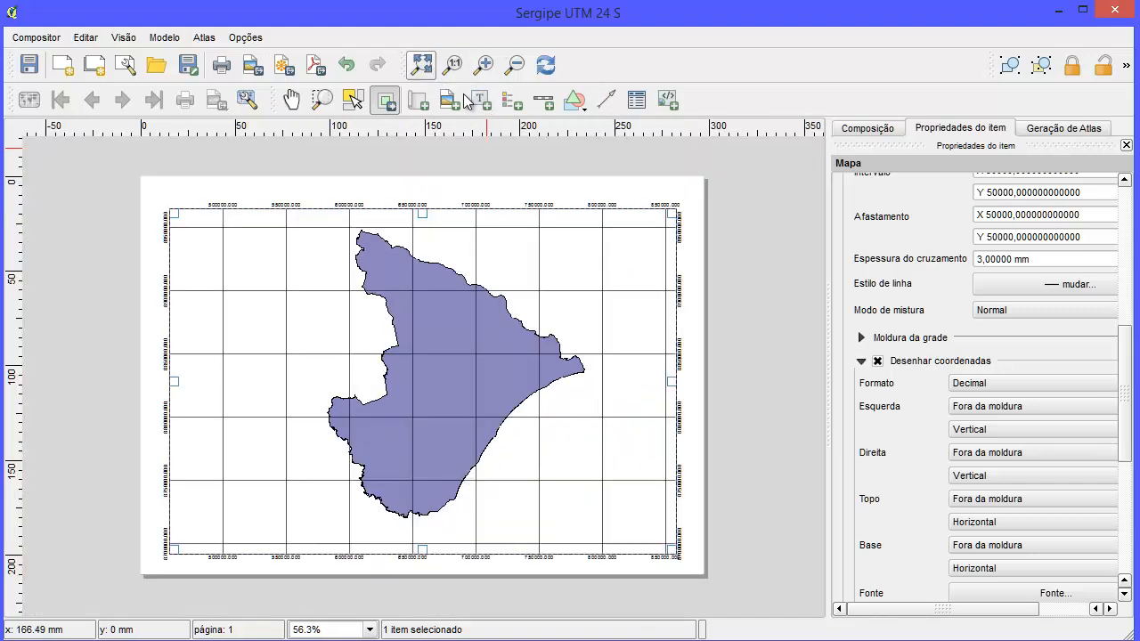
click(484, 64)
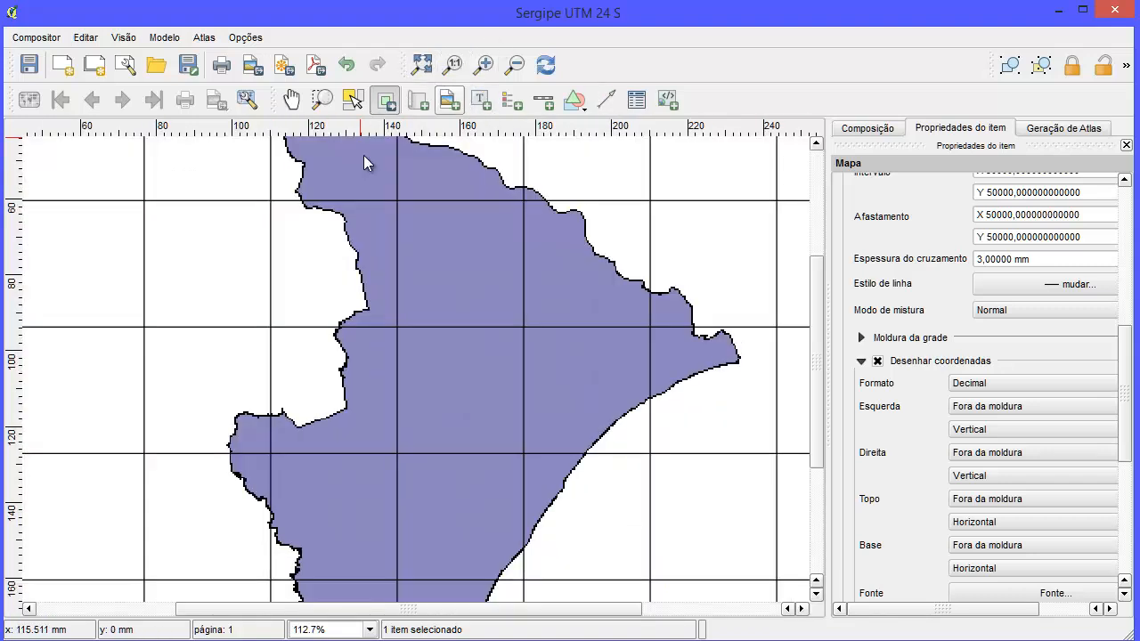
click(421, 64)
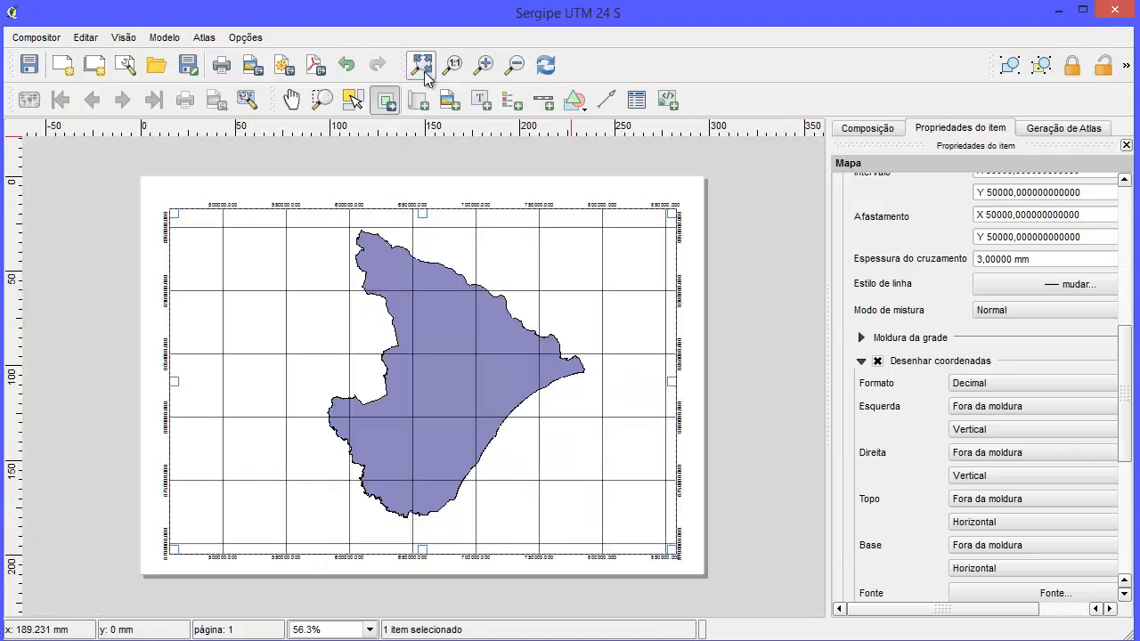
click(322, 100)
drag(116, 170, 299, 328)
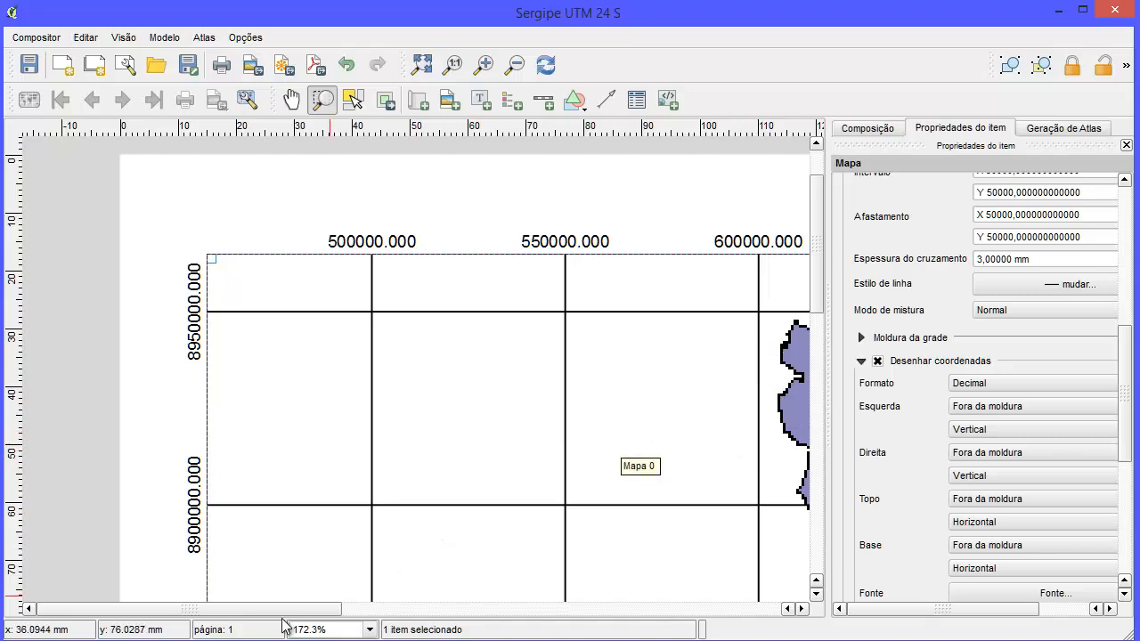
drag(272, 611, 695, 572)
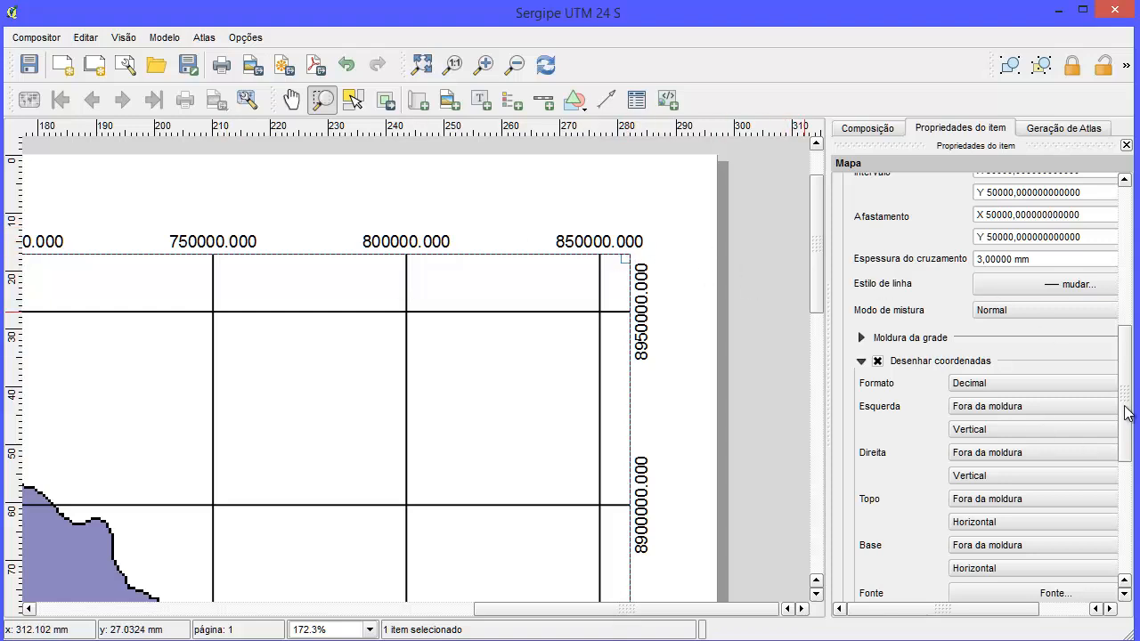
scroll(1125, 412, down, 5)
click(983, 366)
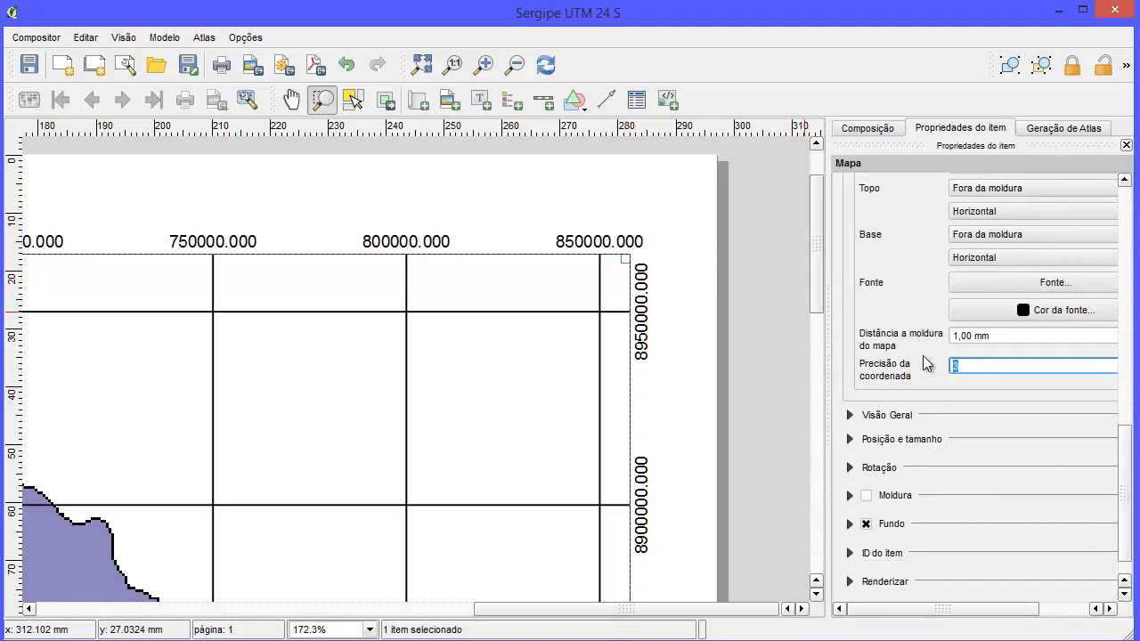
text(0)
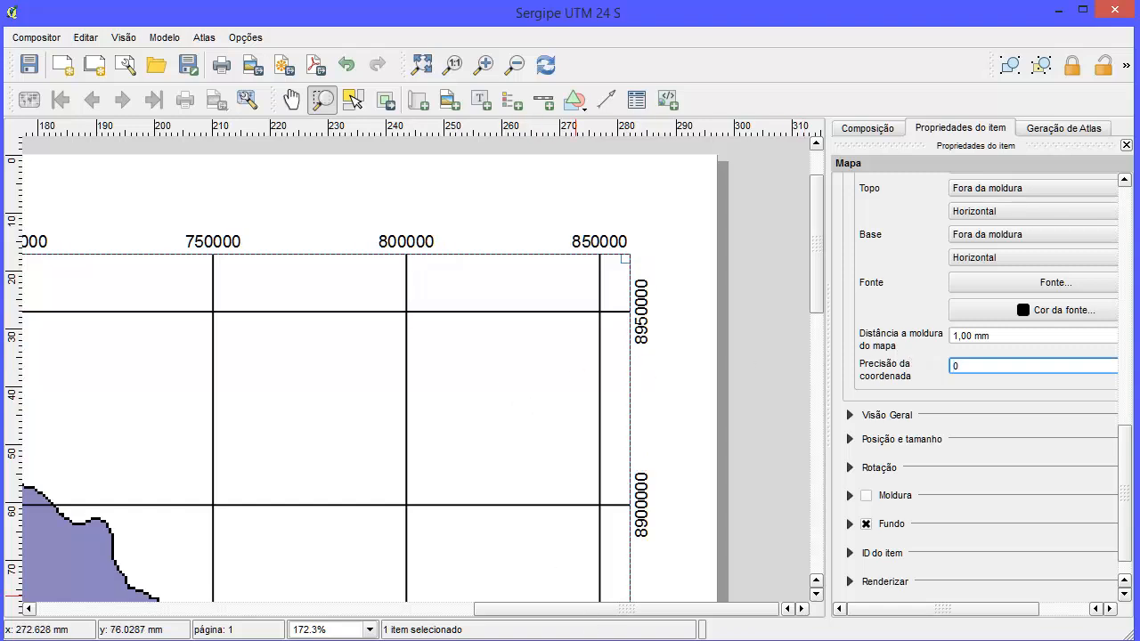
Step: Refresh the layout and examine the grid coordinate labels around the map frame, ending with the full page in view
drag(624, 613, 262, 616)
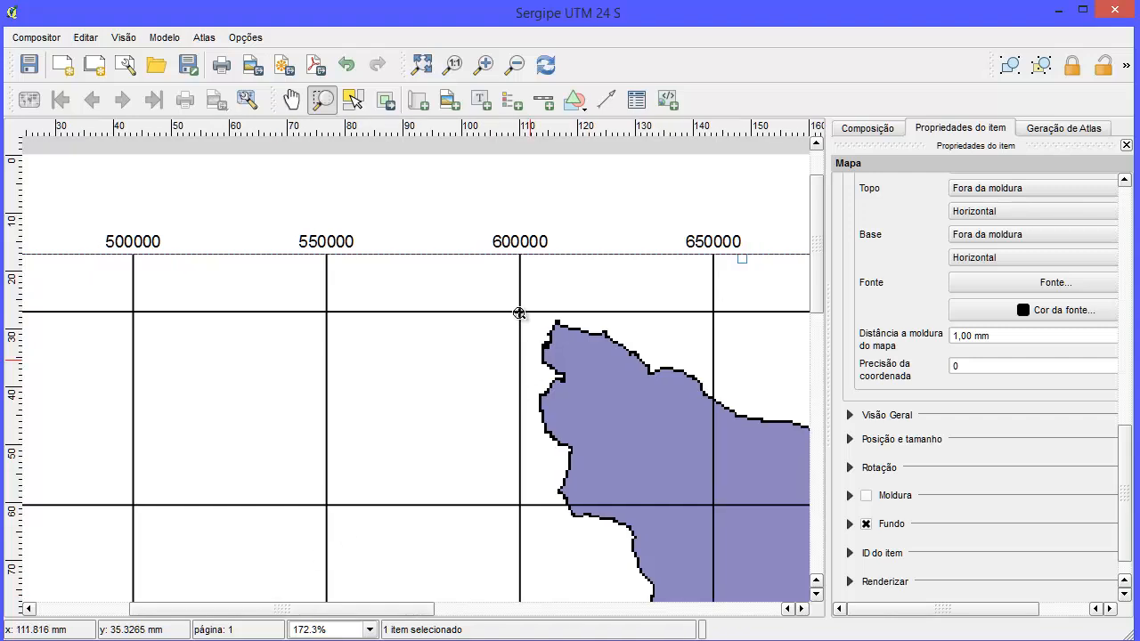
click(546, 65)
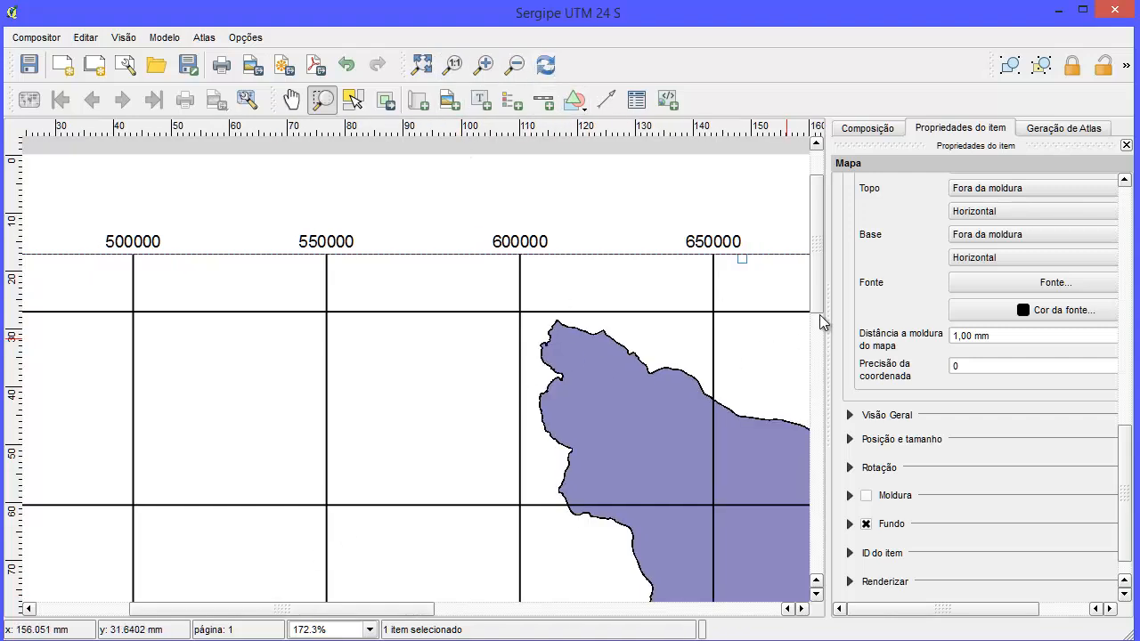
drag(815, 296, 779, 557)
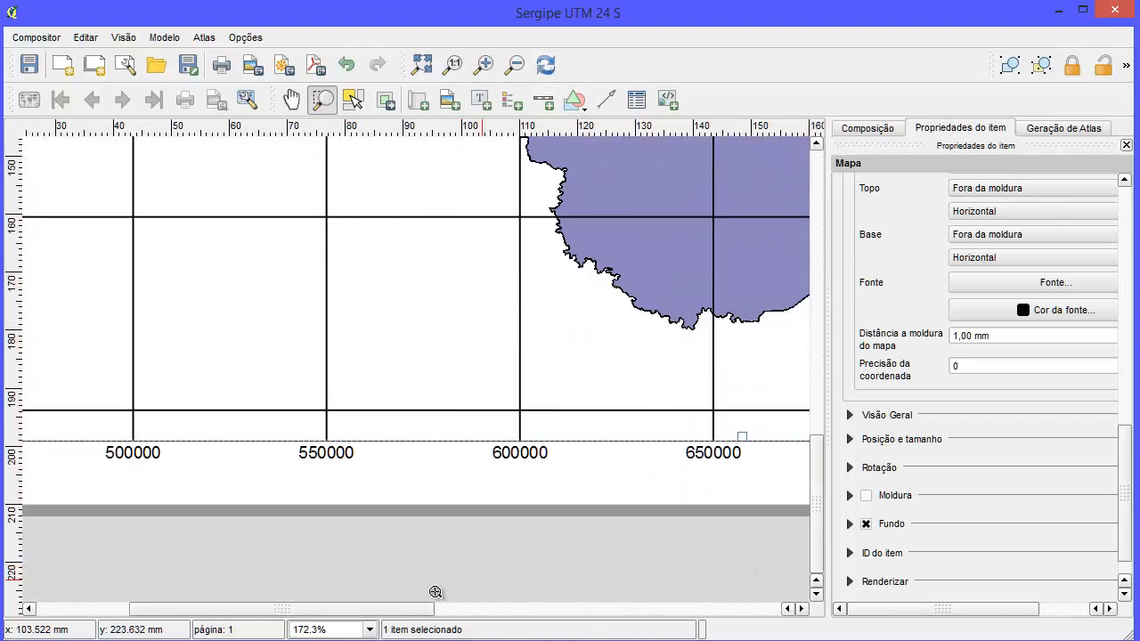
drag(241, 611, 119, 611)
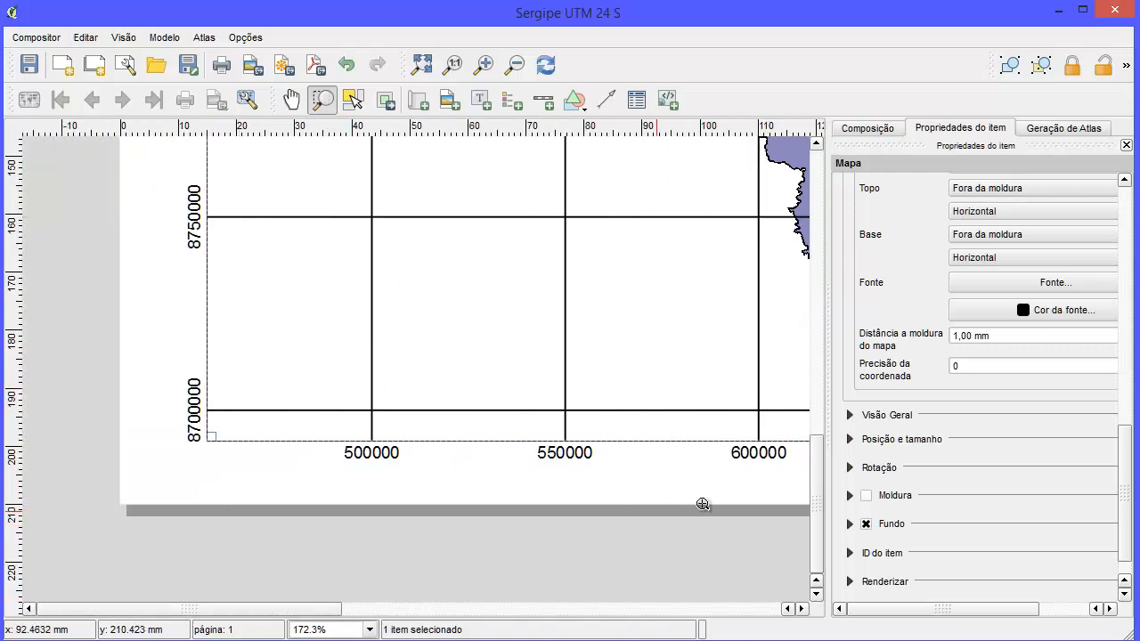
drag(818, 508, 834, 232)
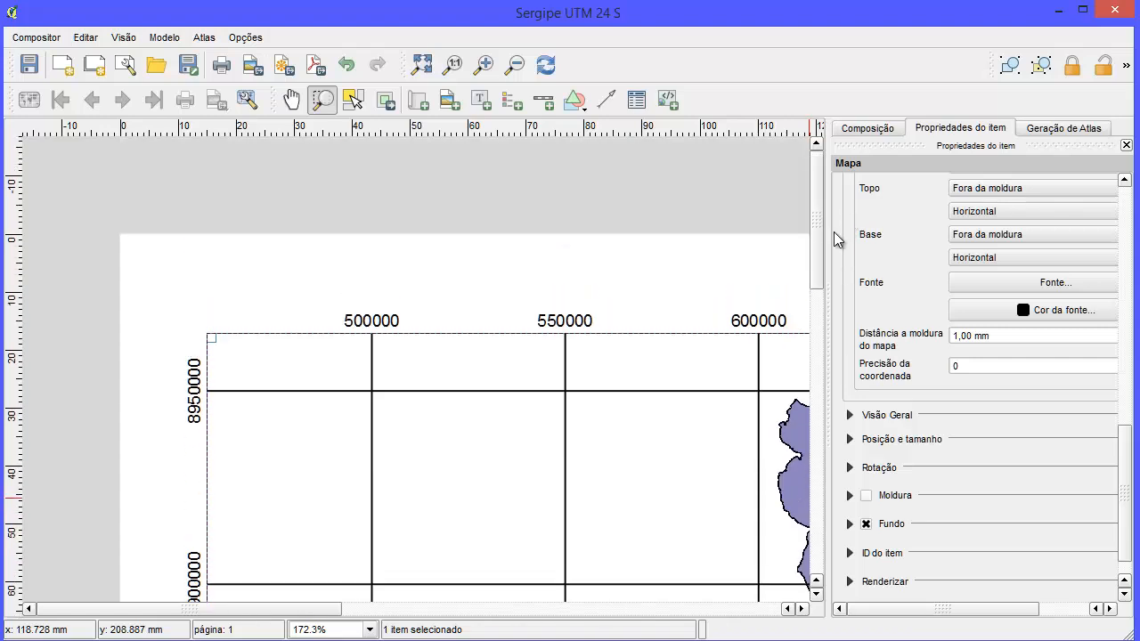
drag(276, 611, 659, 611)
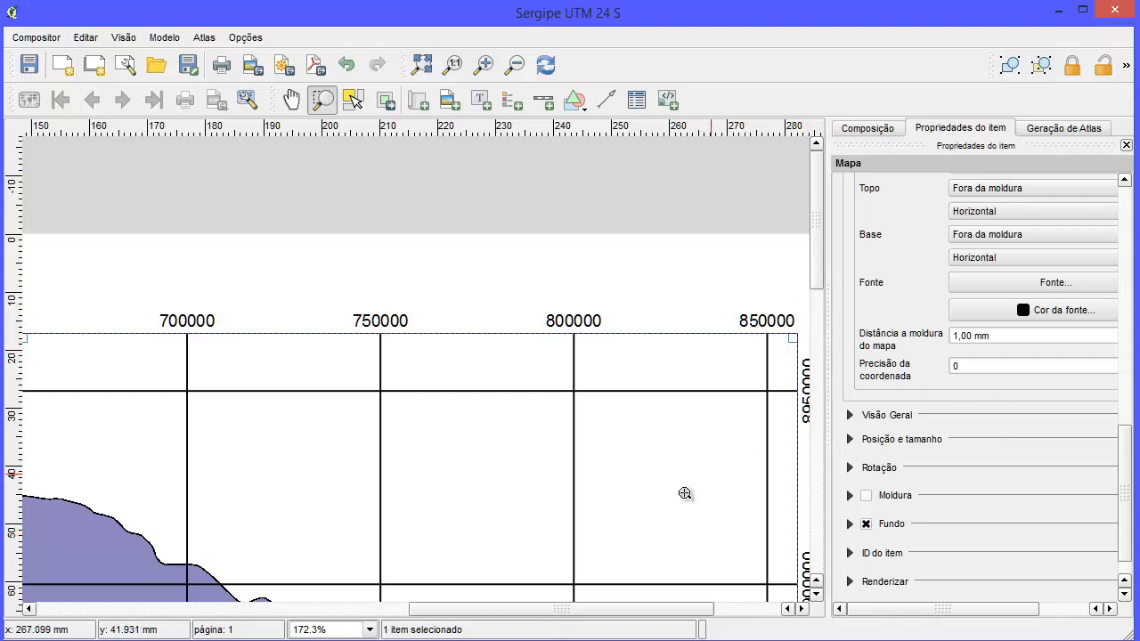
drag(649, 611, 405, 612)
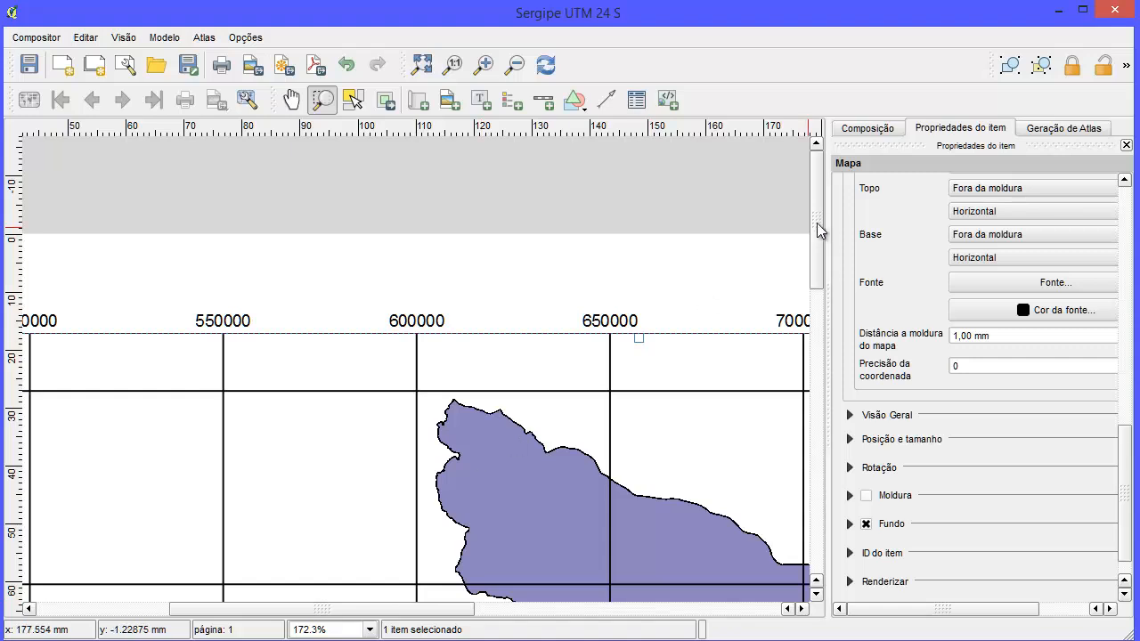
drag(820, 230, 776, 252)
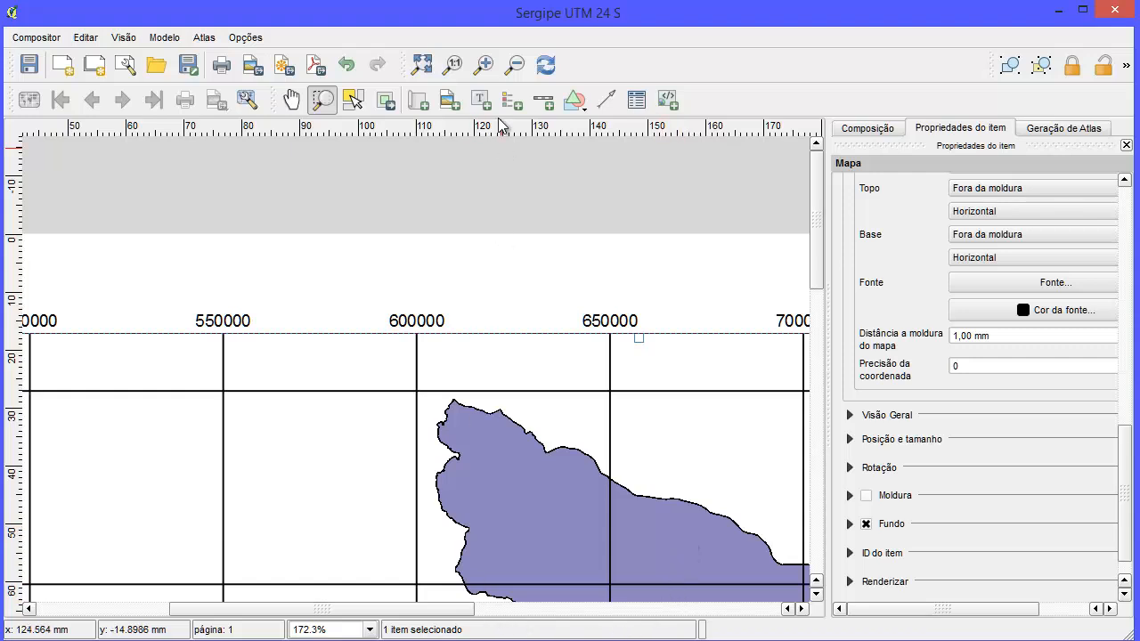
click(422, 66)
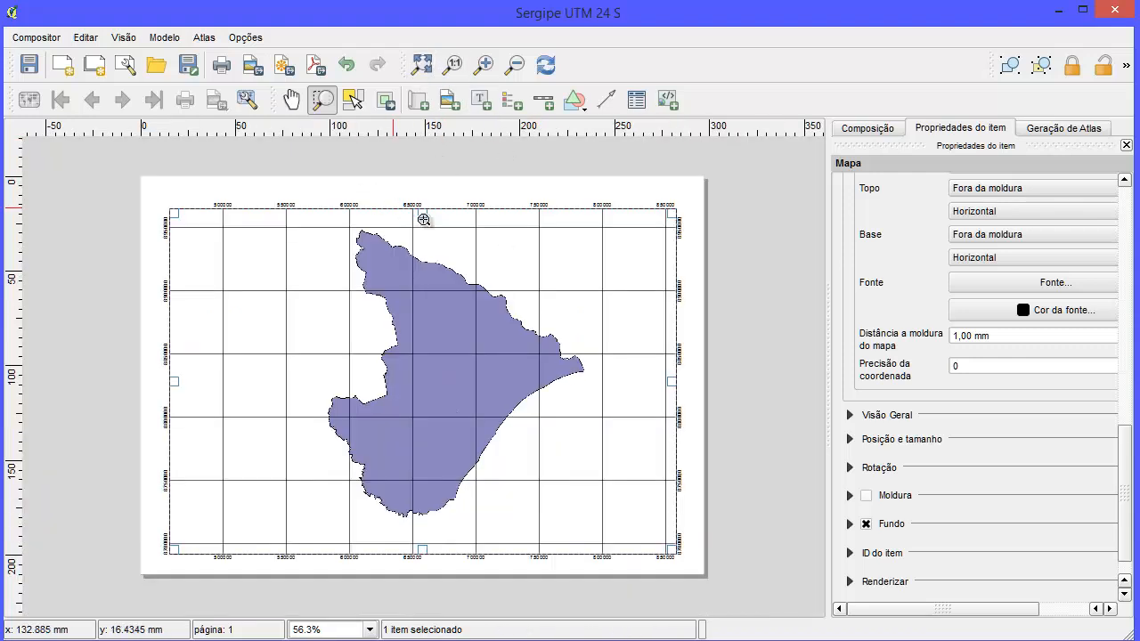
Step: Examine the grid labels up close and compare the map's scale setting with the page's paper size preset and the available presets
drag(135, 179, 285, 300)
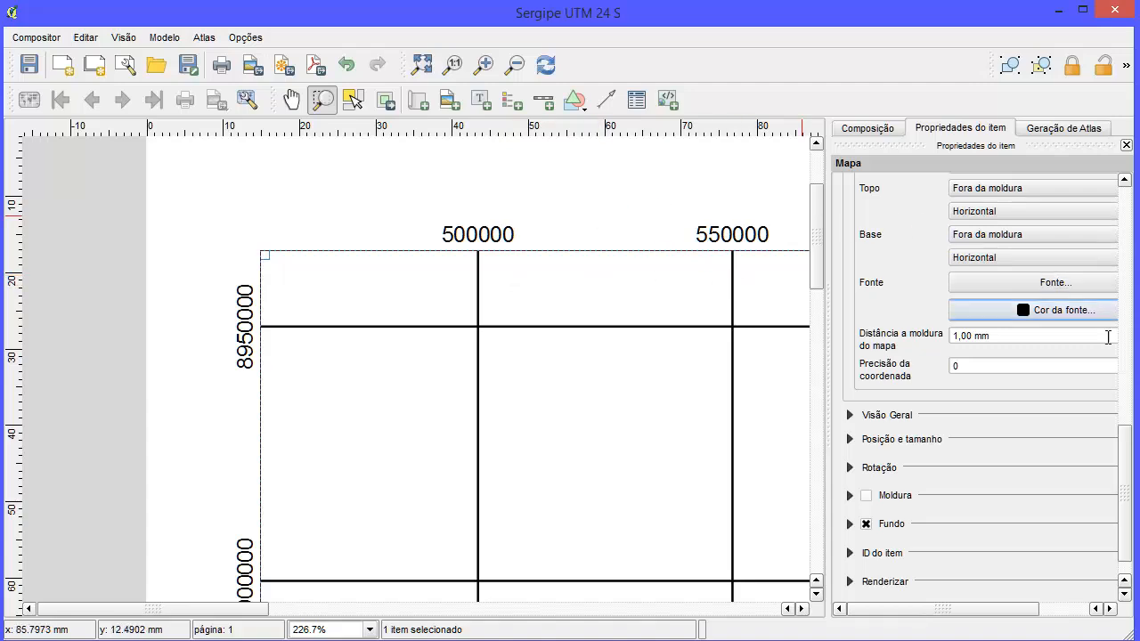
drag(1125, 452, 1125, 215)
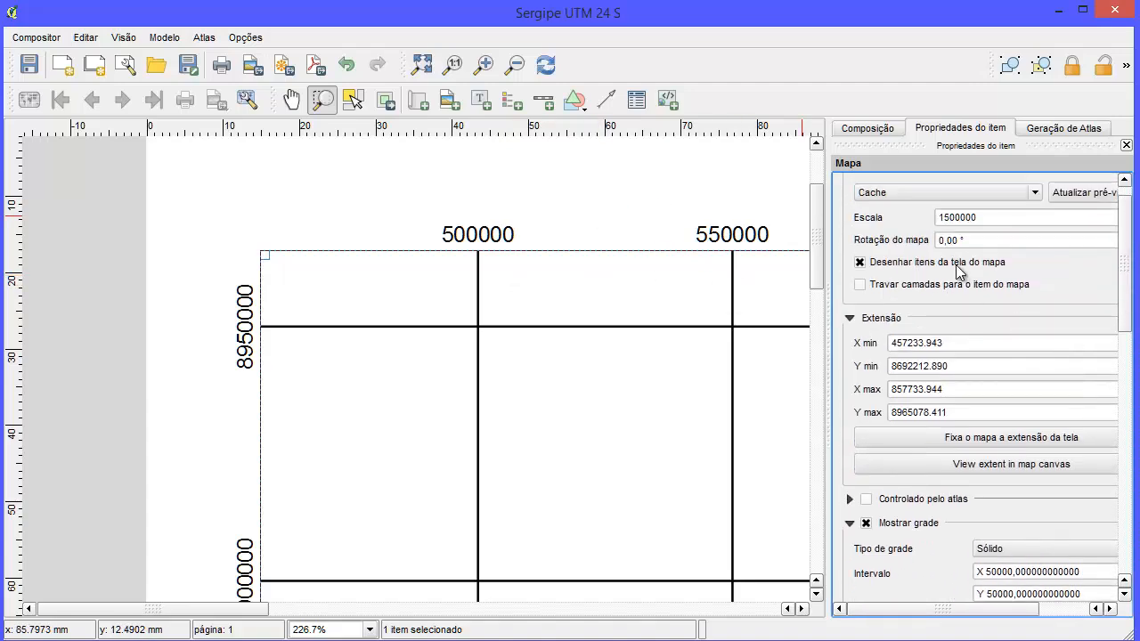
click(959, 214)
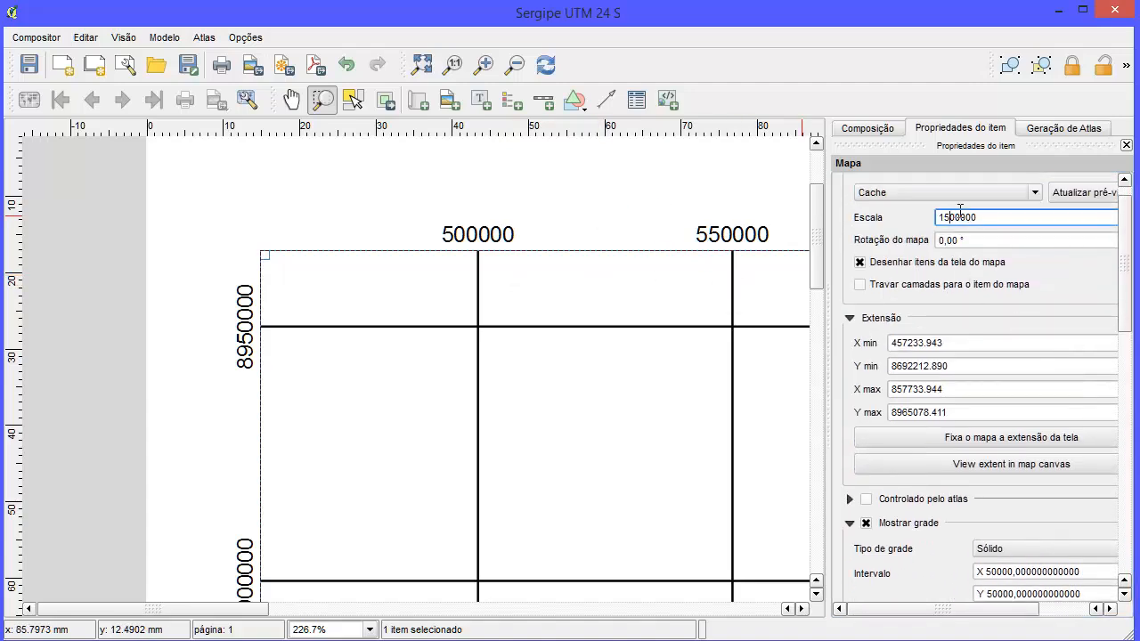
click(868, 128)
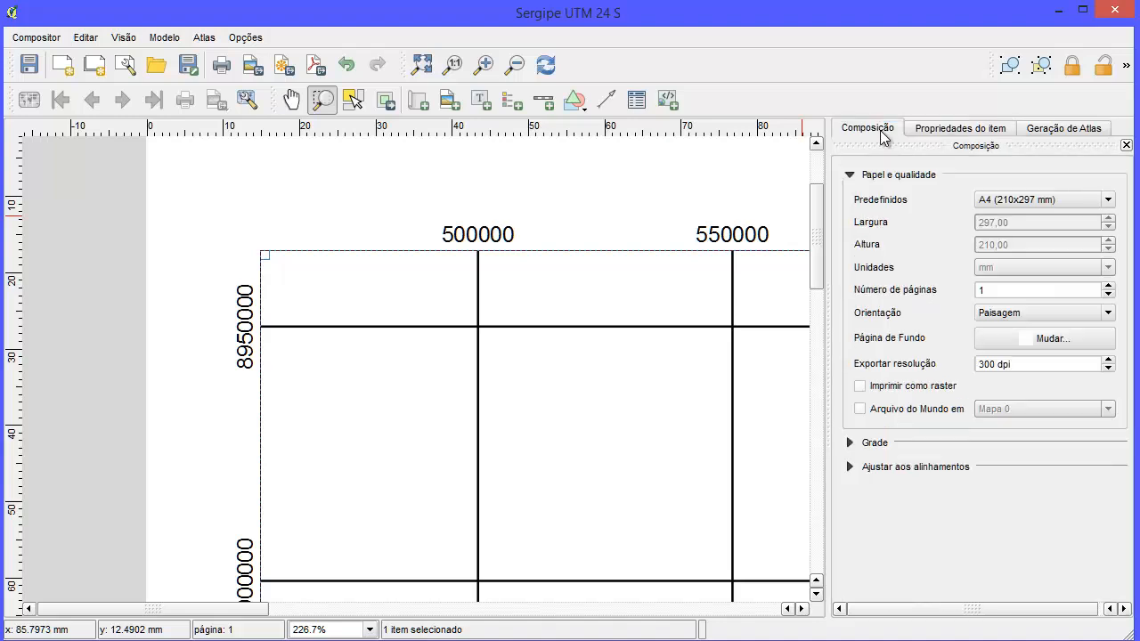
click(1006, 205)
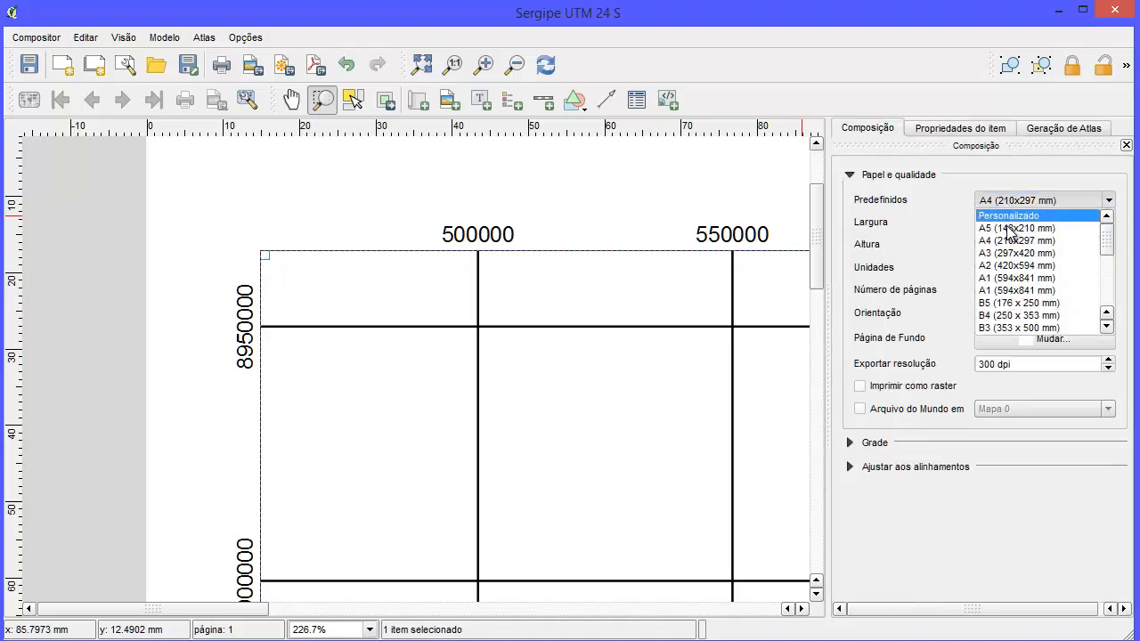
click(958, 181)
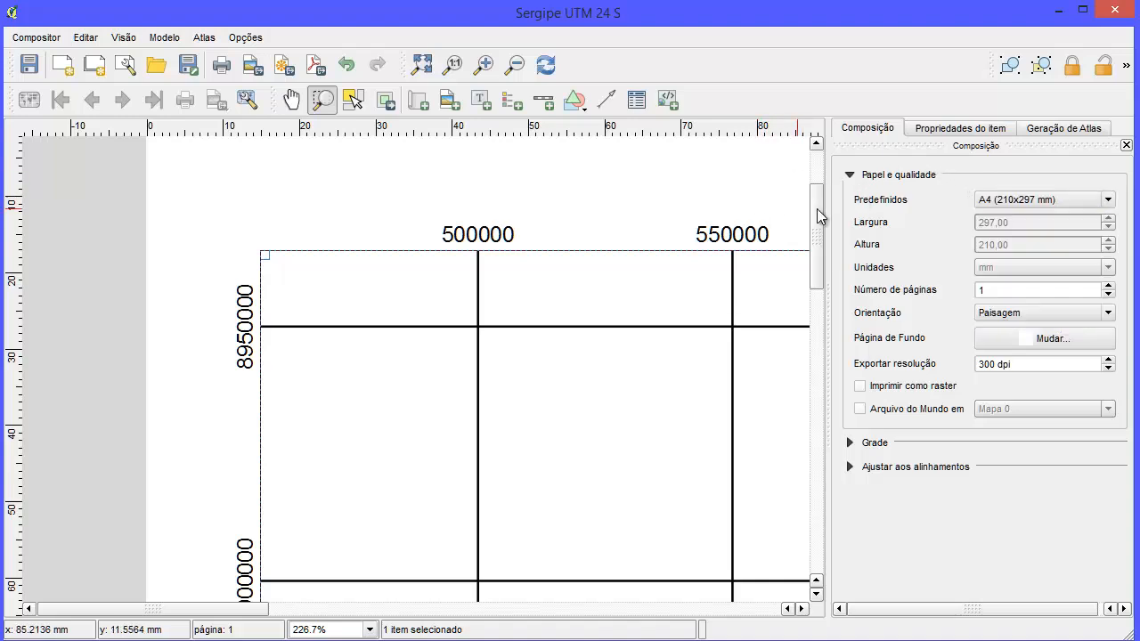
drag(816, 217, 816, 177)
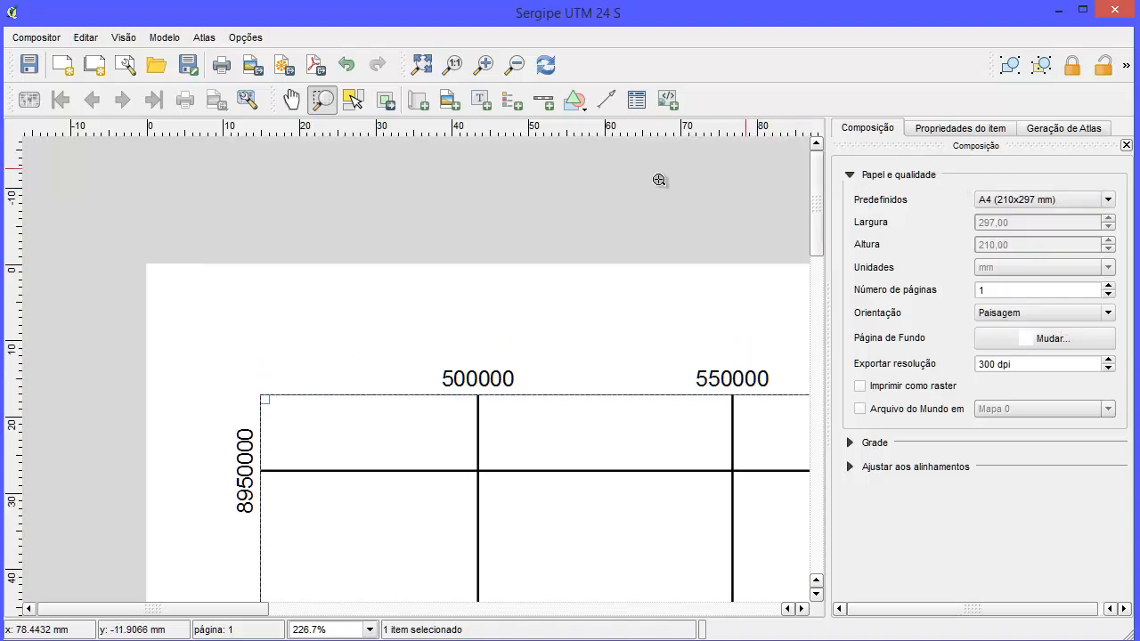
click(422, 64)
click(931, 130)
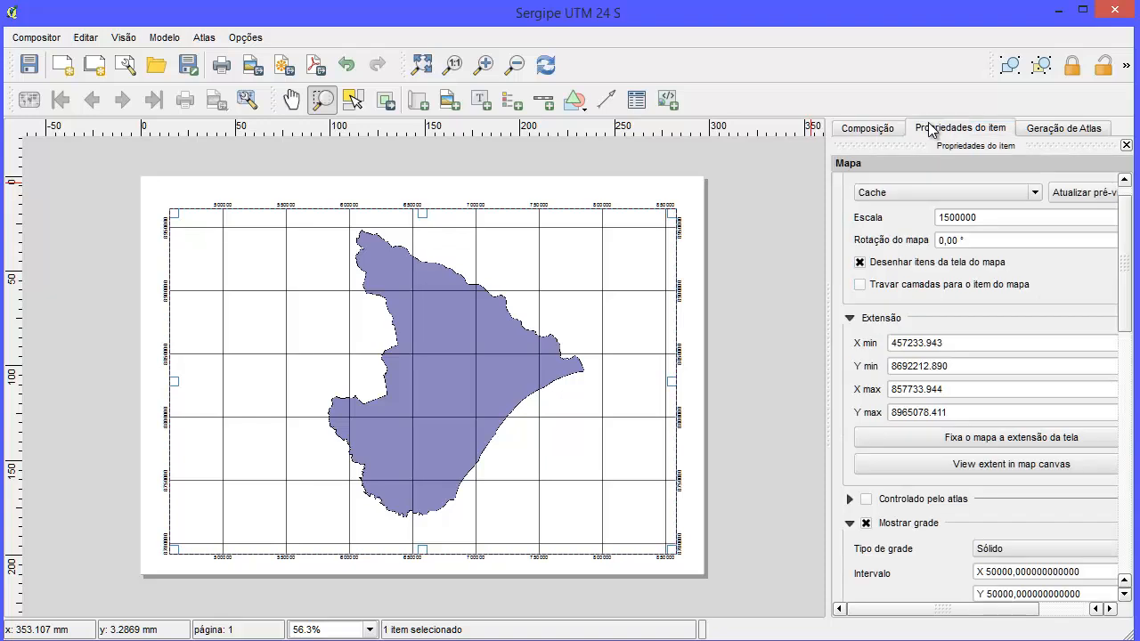
click(954, 217)
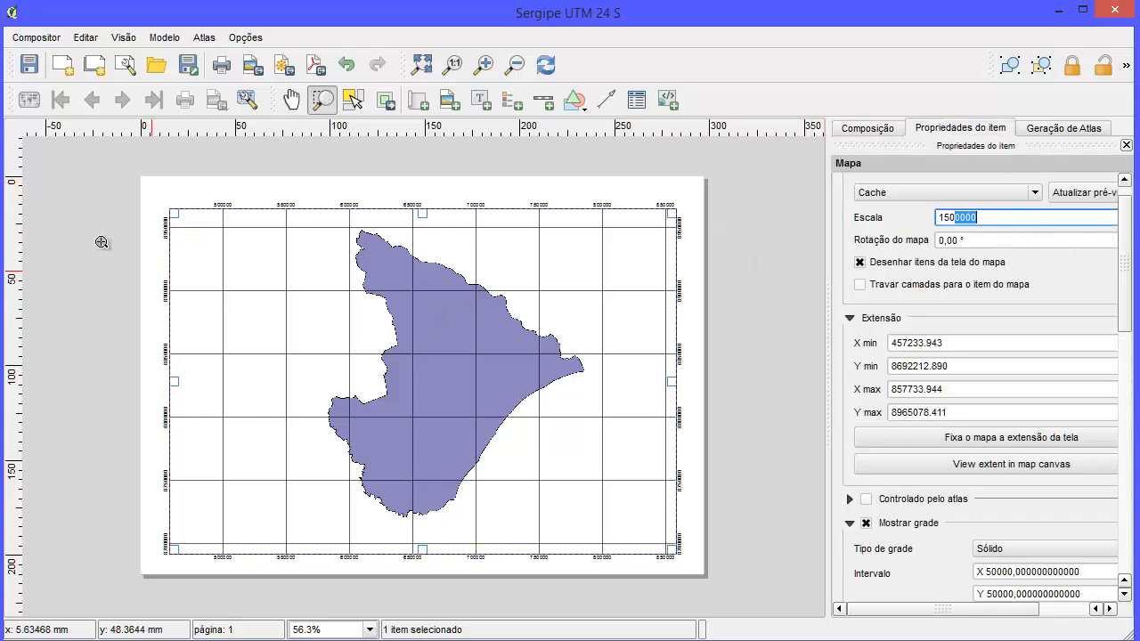
click(873, 135)
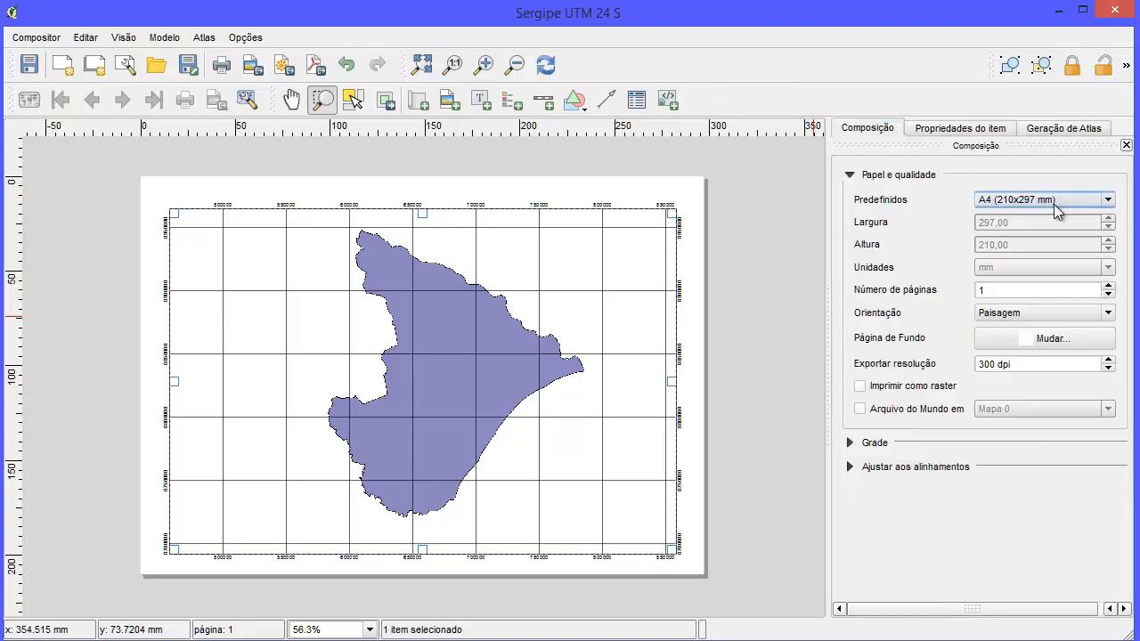
Step: Try a map scale of 1000000, replace it with 1350000, and move the Sergipe shape slightly down and to the right within the map
click(942, 134)
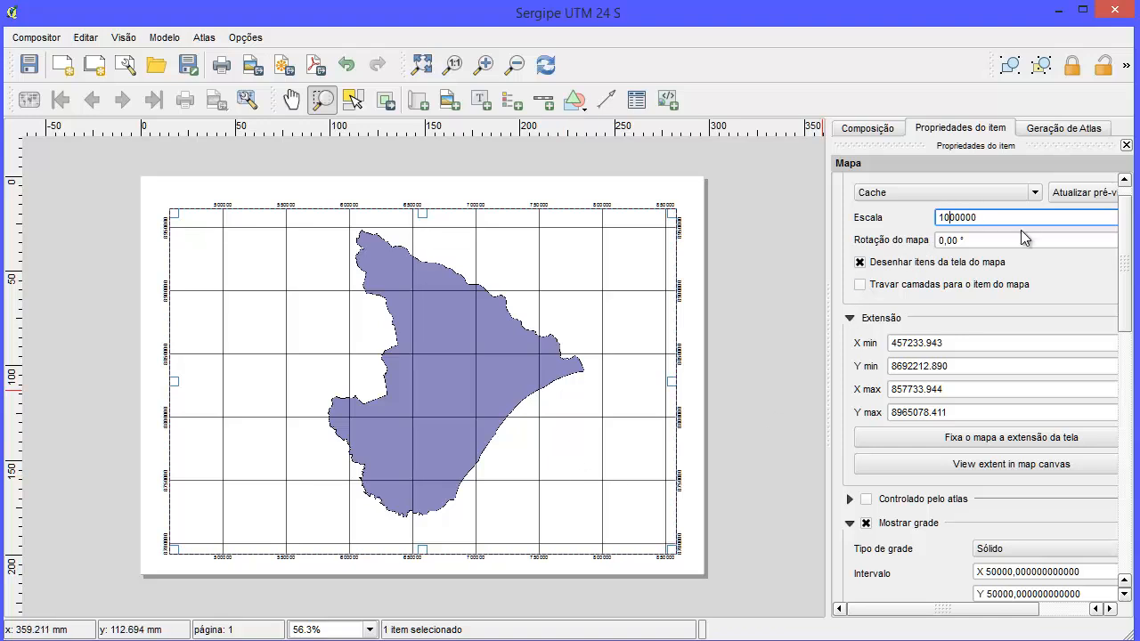
key(Return)
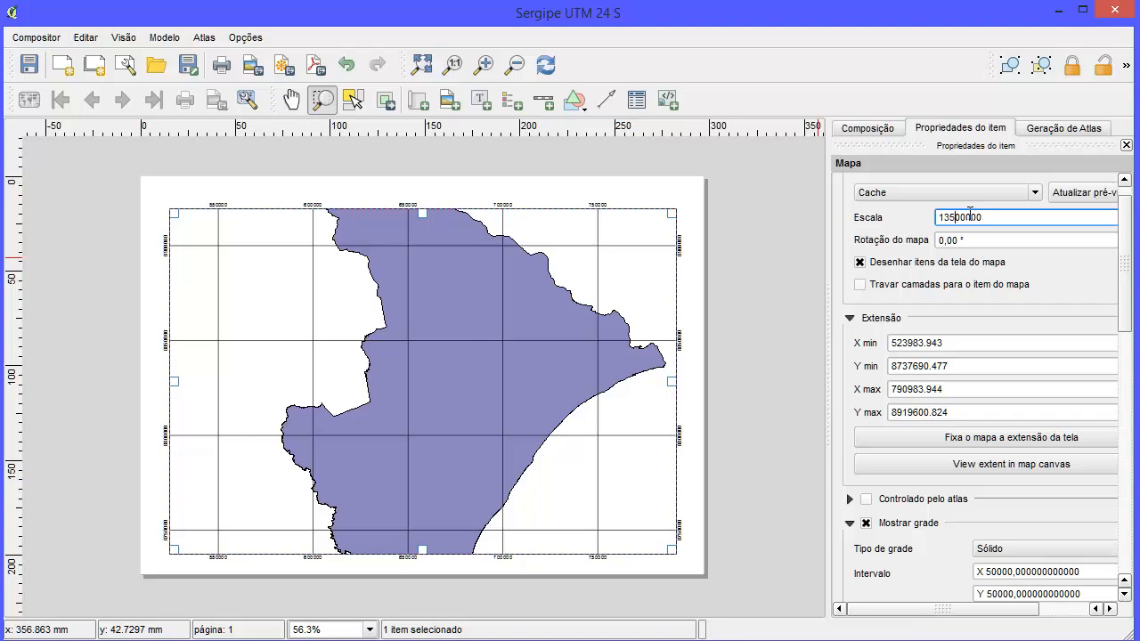
key(Return)
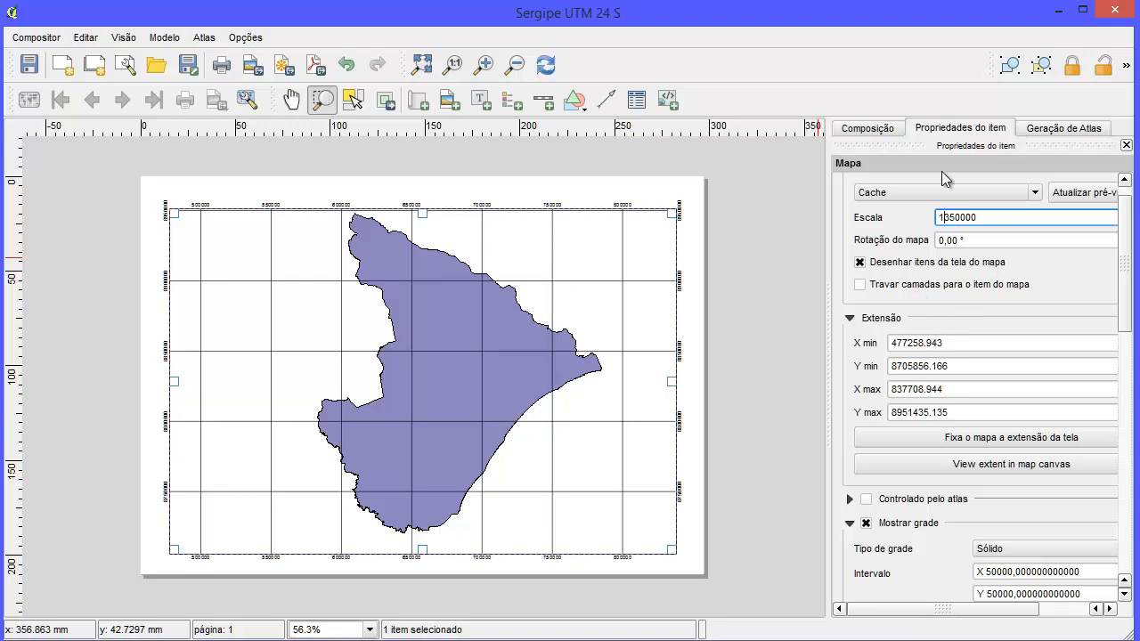
click(385, 99)
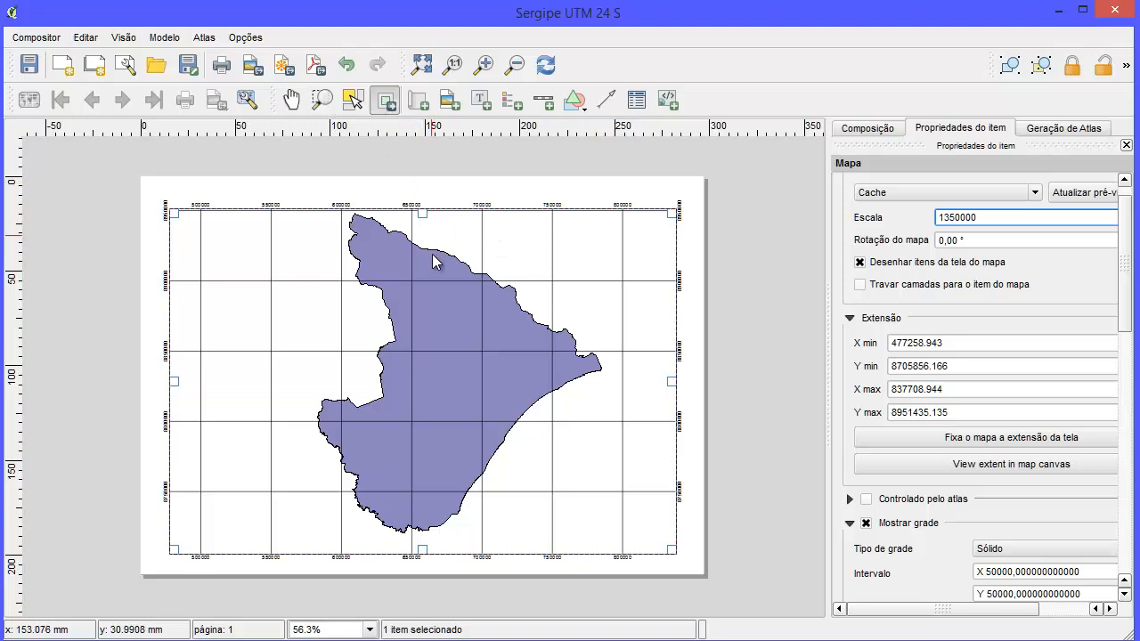
drag(434, 260, 452, 275)
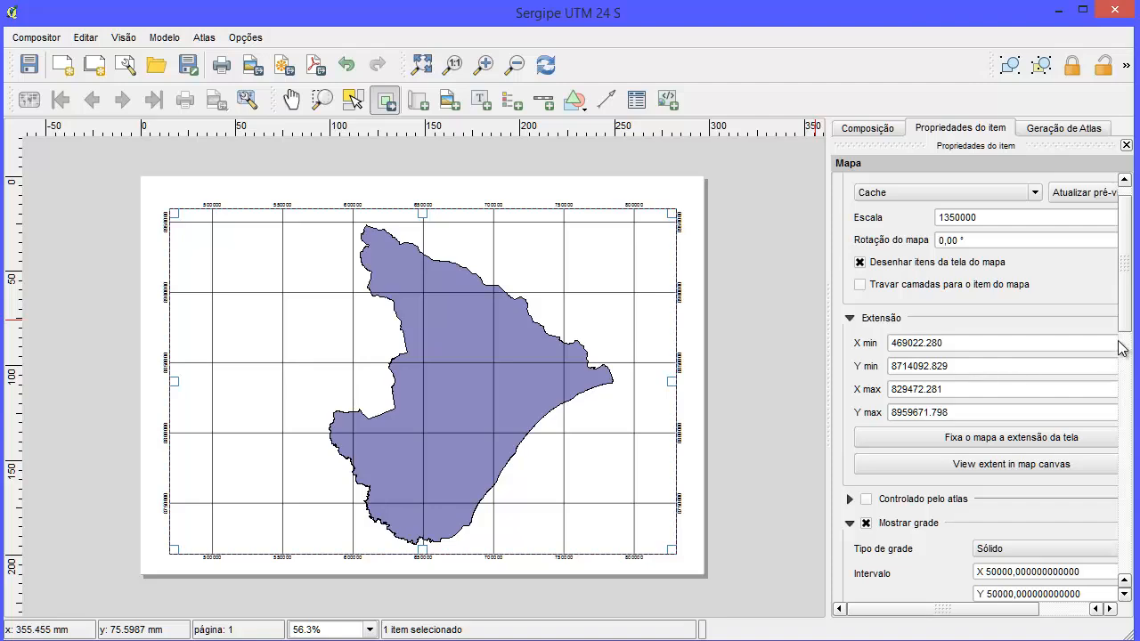
Step: Enable the frame around the map and export the layout to the desktop as a PDF named teste
scroll(1126, 321, down, 15)
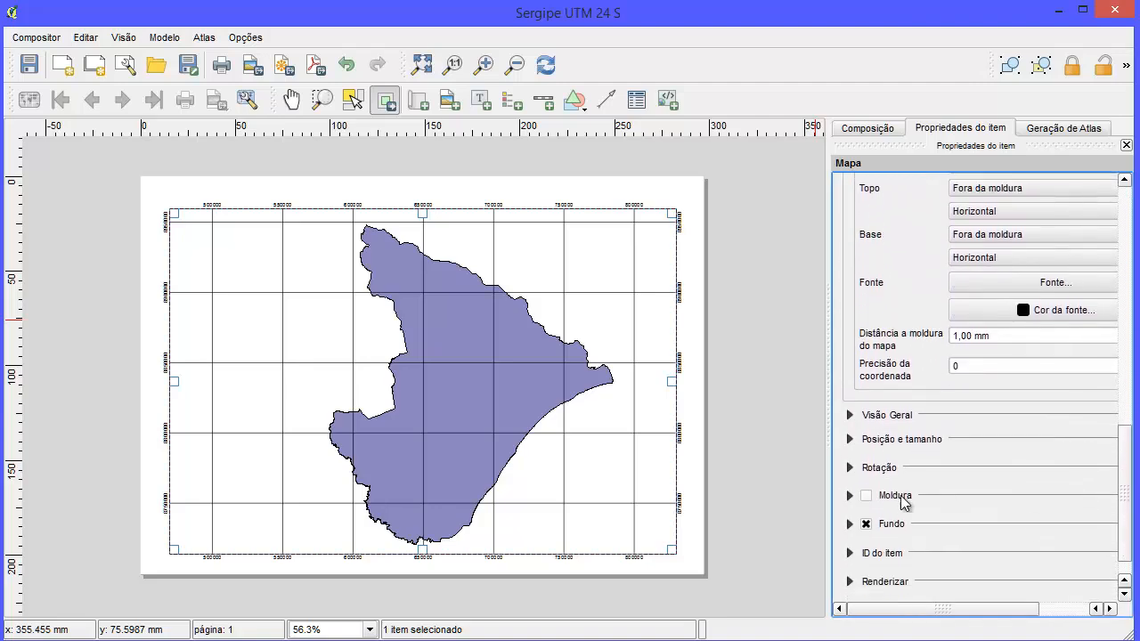
click(867, 497)
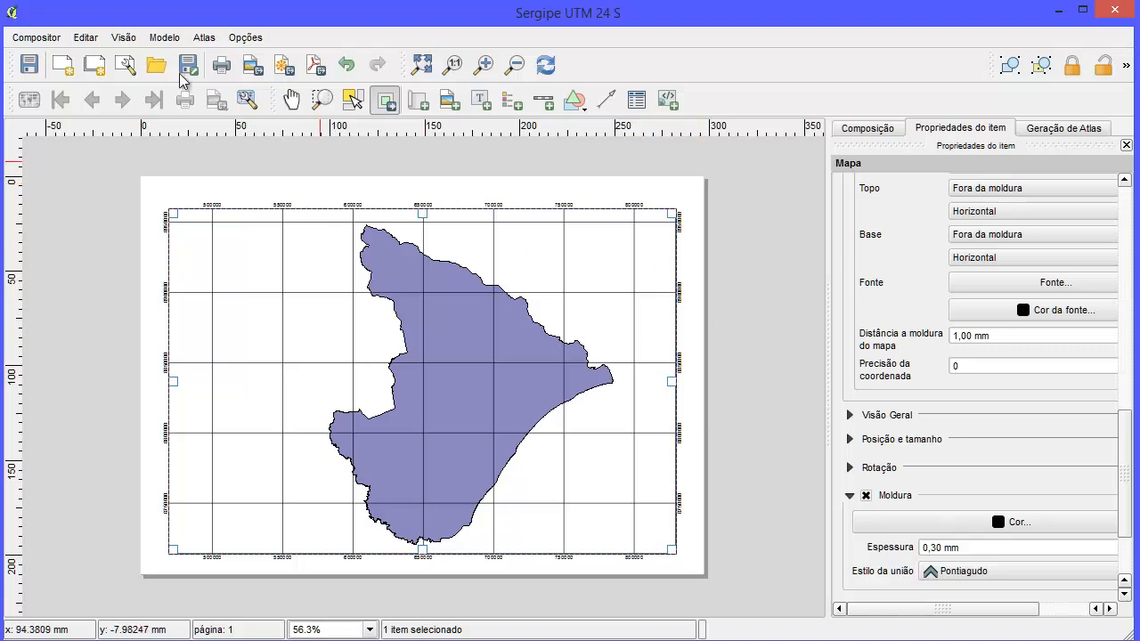
click(315, 66)
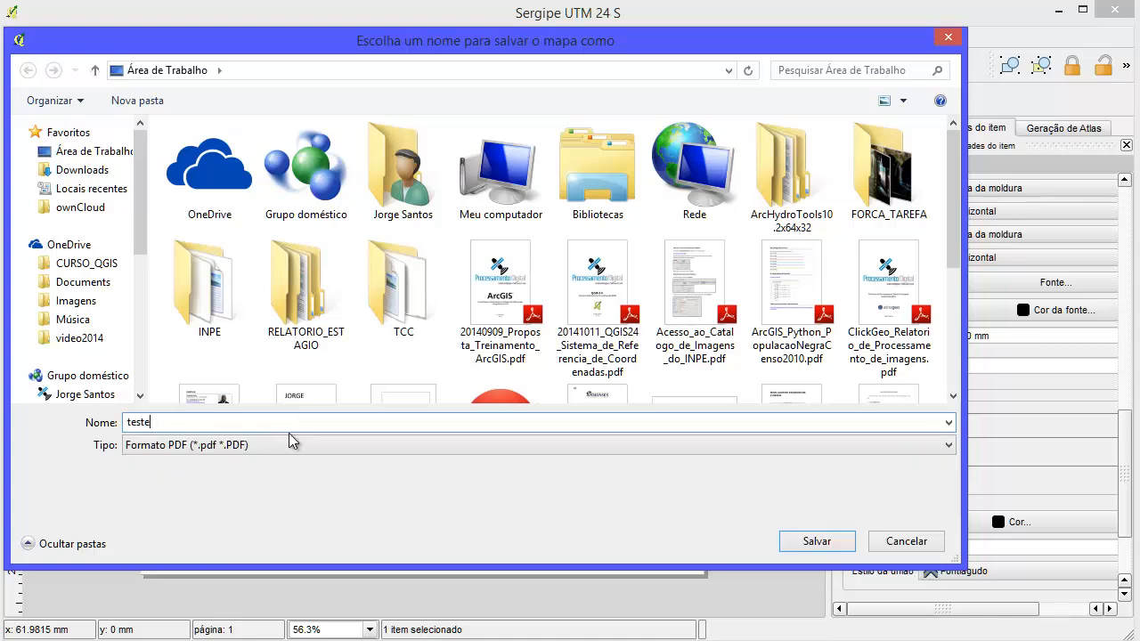
click(829, 548)
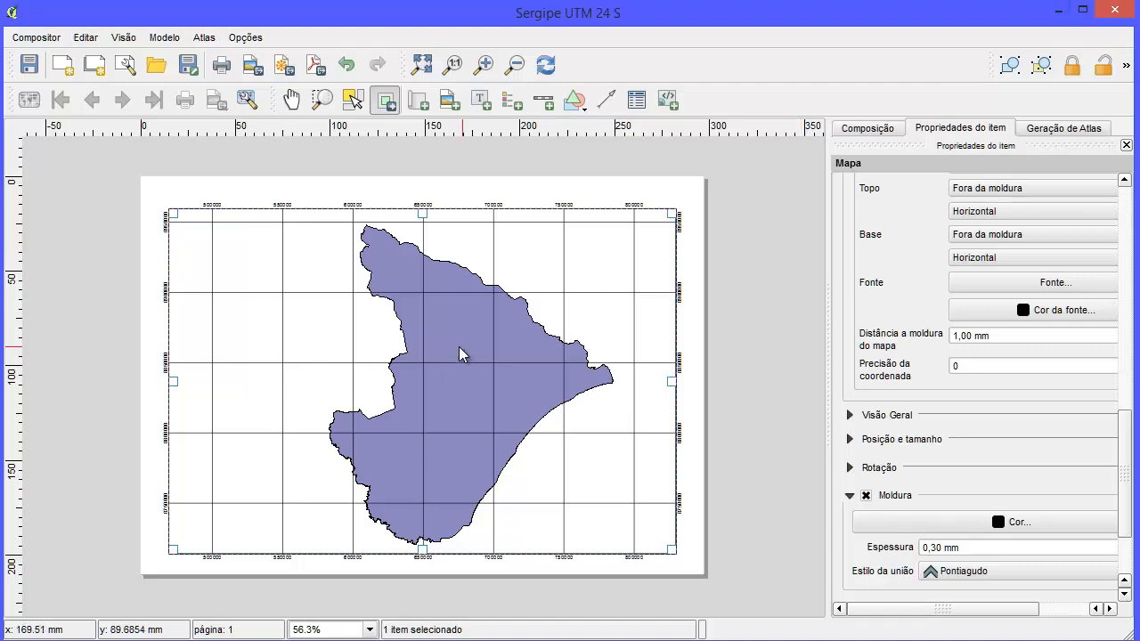
Step: Switch to File Explorer, find the exported teste.pdf in the Área de Trabalho folder and open it
click(1059, 19)
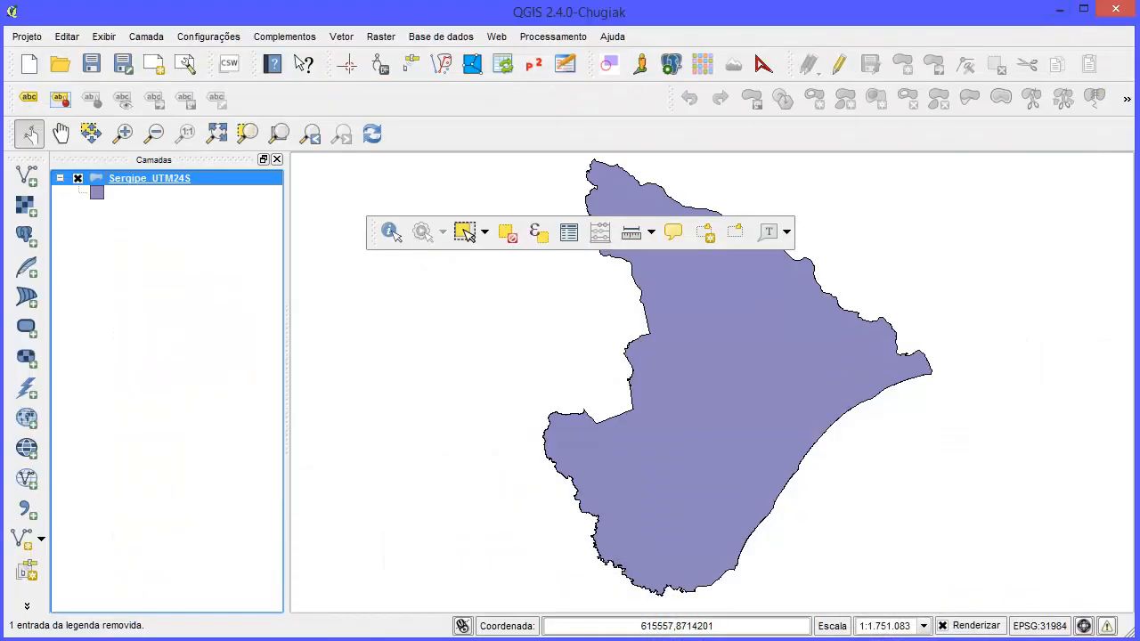
click(441, 640)
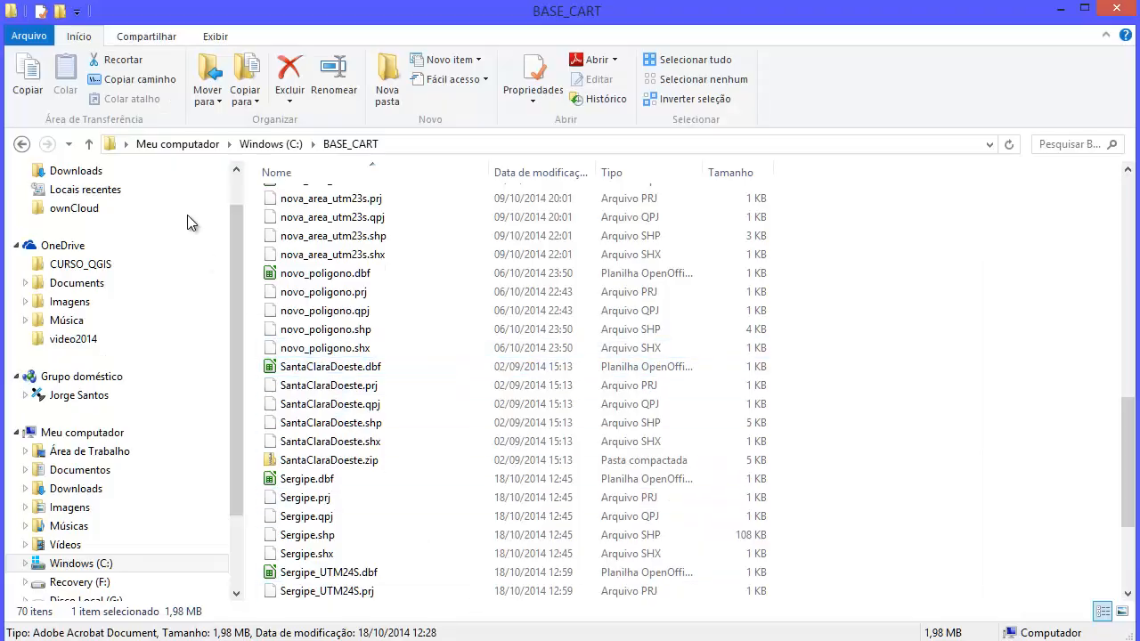
scroll(234, 274, up, 1)
click(142, 198)
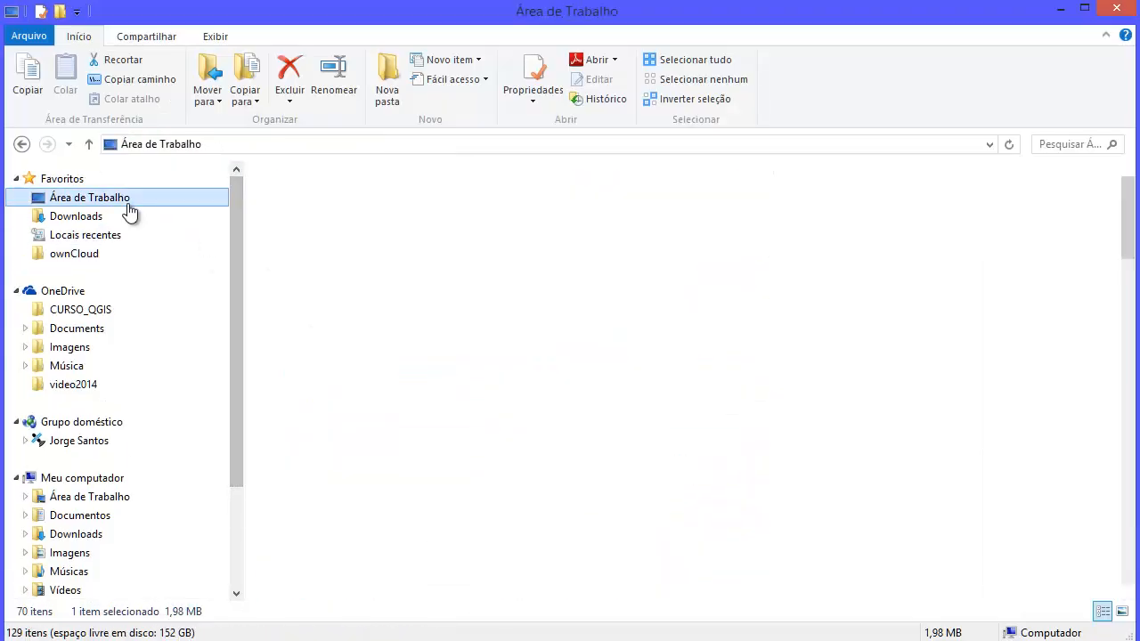
scroll(543, 365, down, 5)
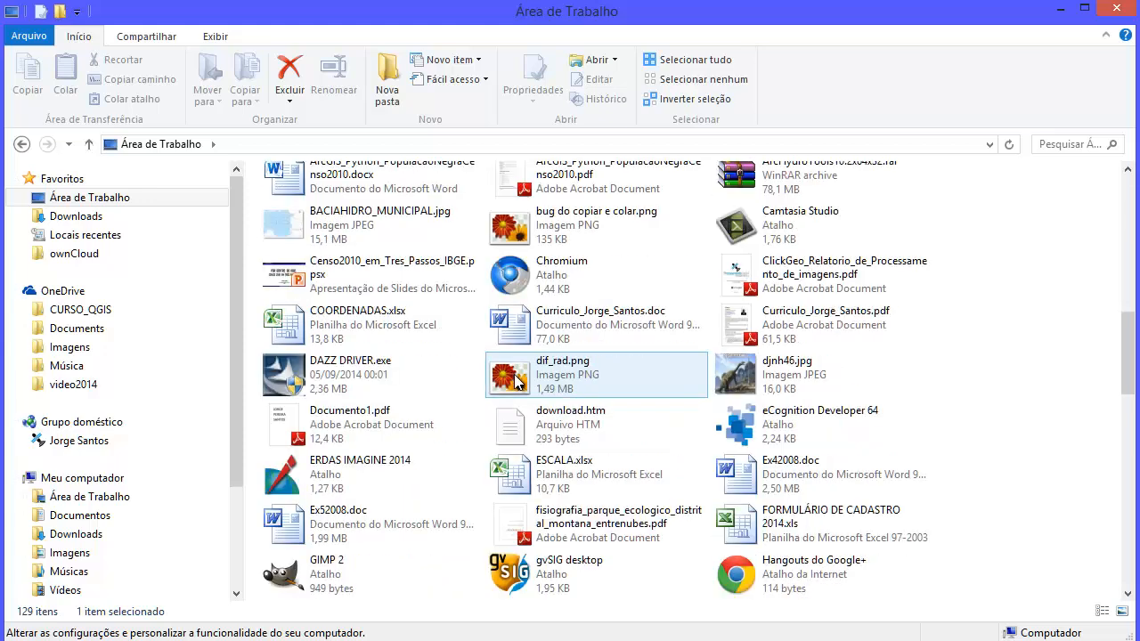
click(544, 183)
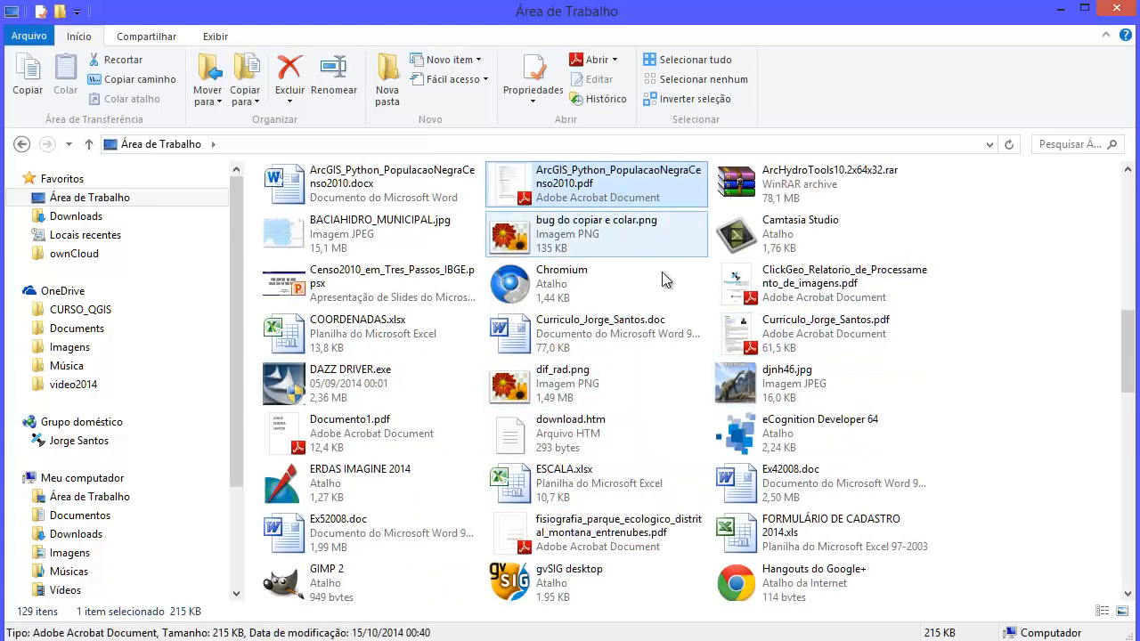
scroll(691, 325, down, 15)
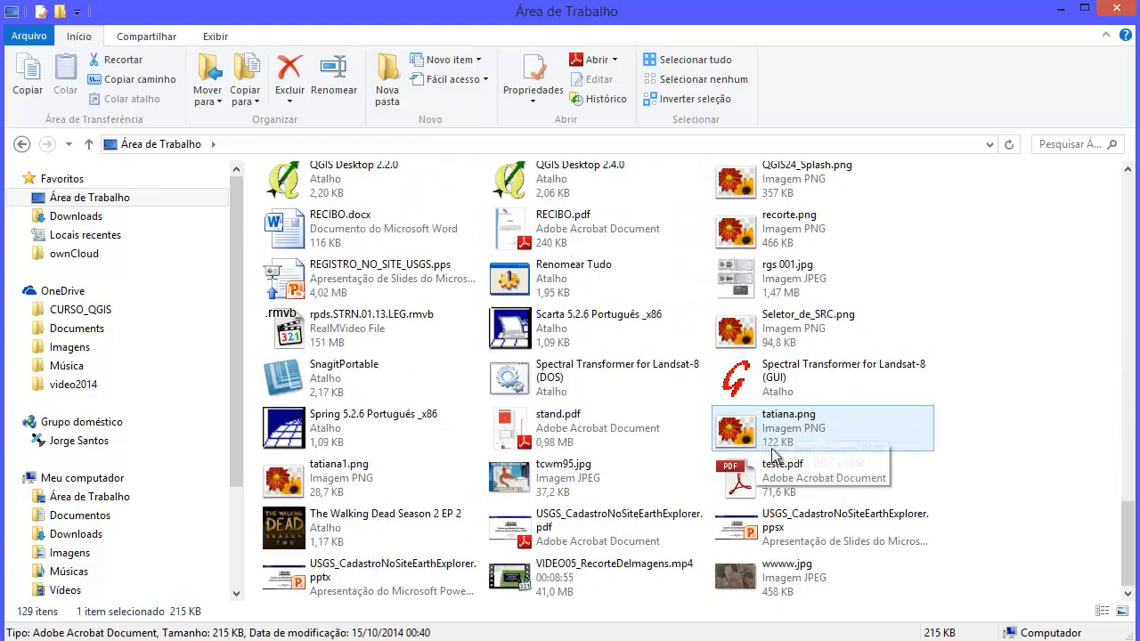
double_click(784, 469)
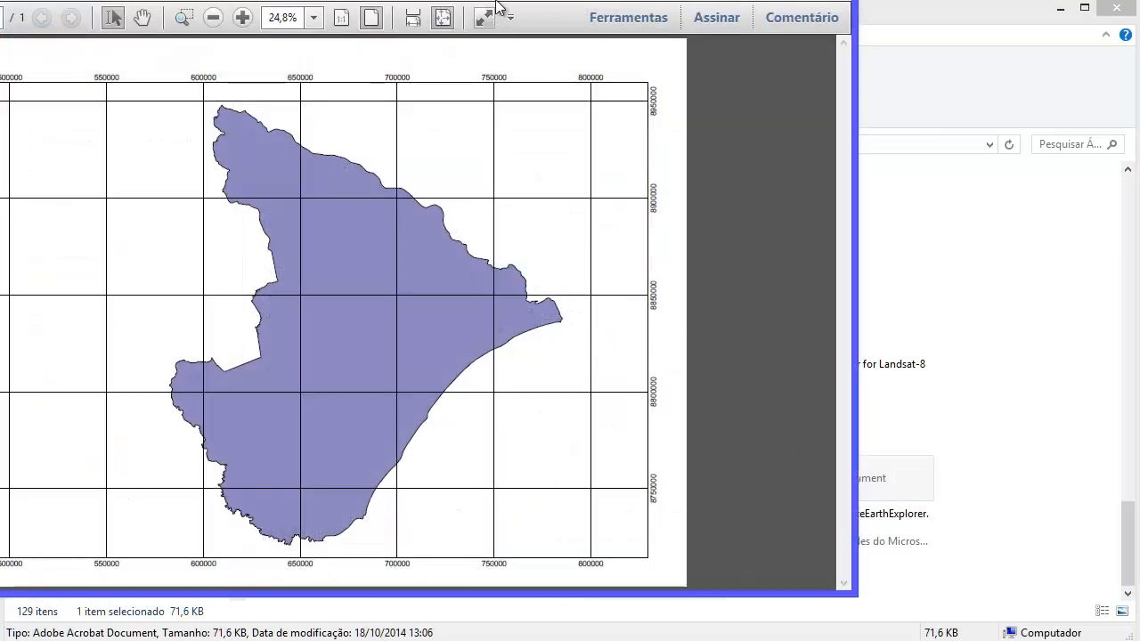
Step: Enlarge the PDF window and inspect the frame, grid lines and coordinate labels near the map's upper-left corner, ending with the full page
drag(723, 40, 847, 13)
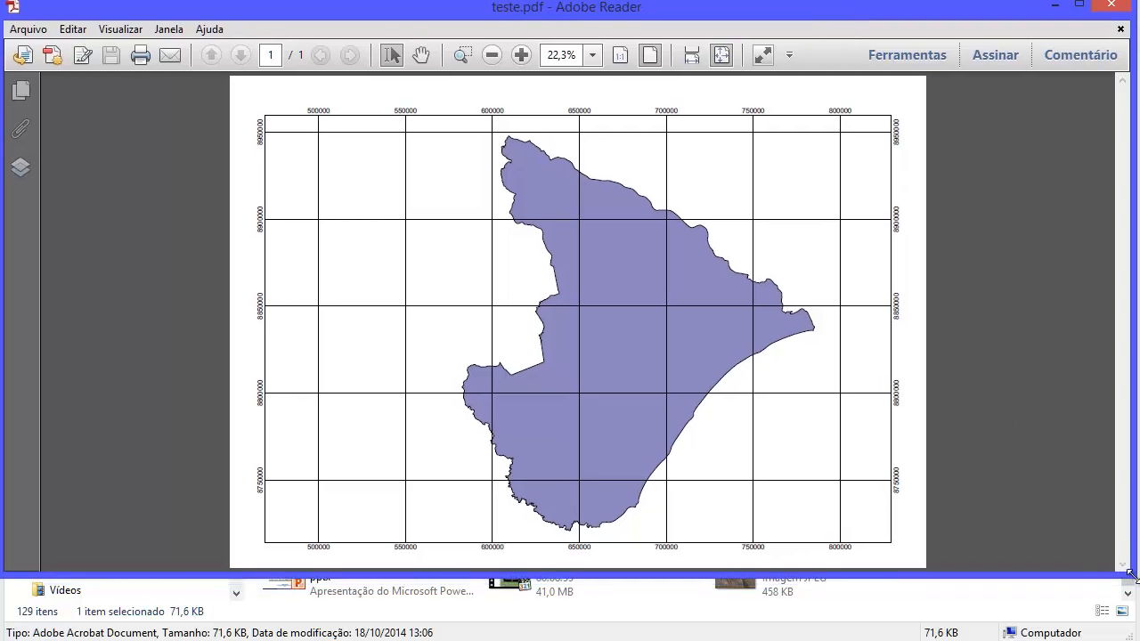
drag(1130, 573, 1136, 640)
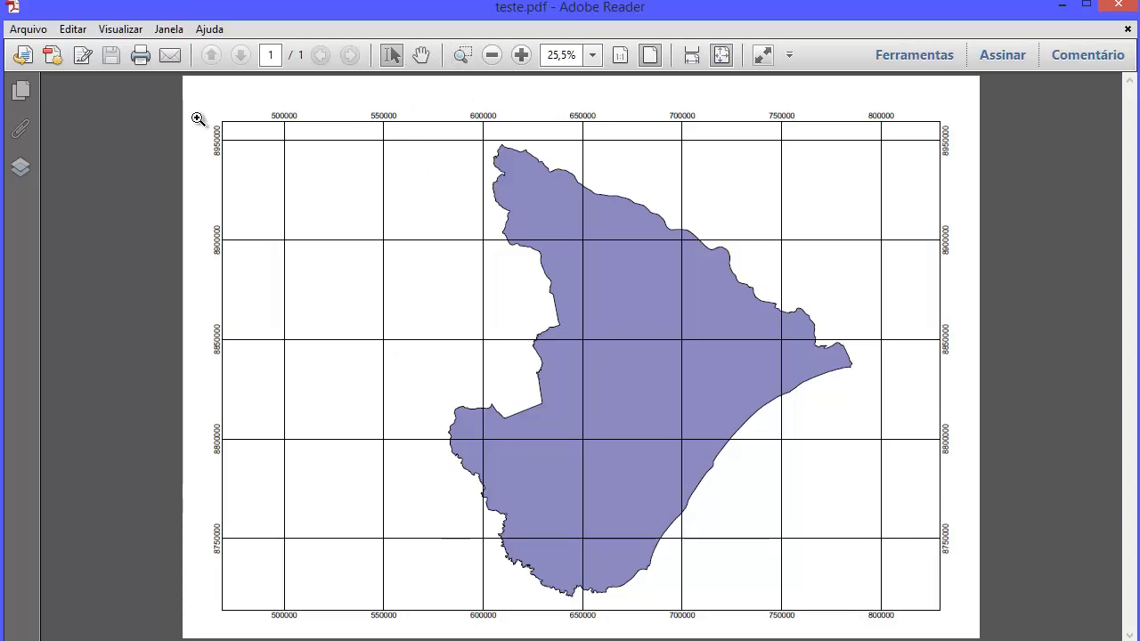
drag(180, 97, 664, 402)
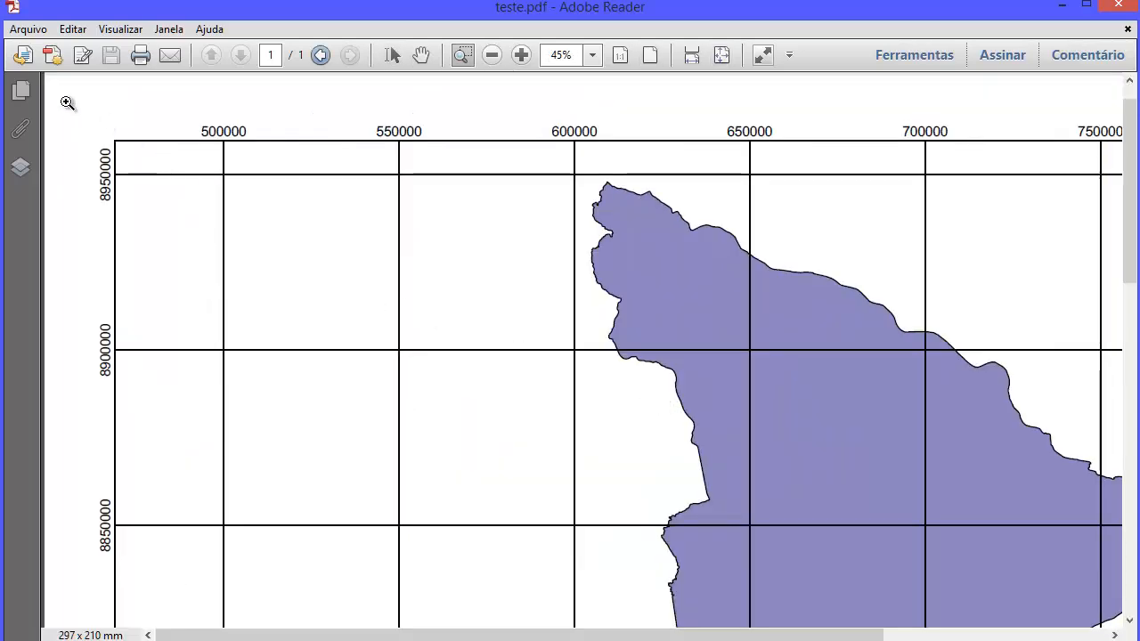
drag(80, 96, 384, 303)
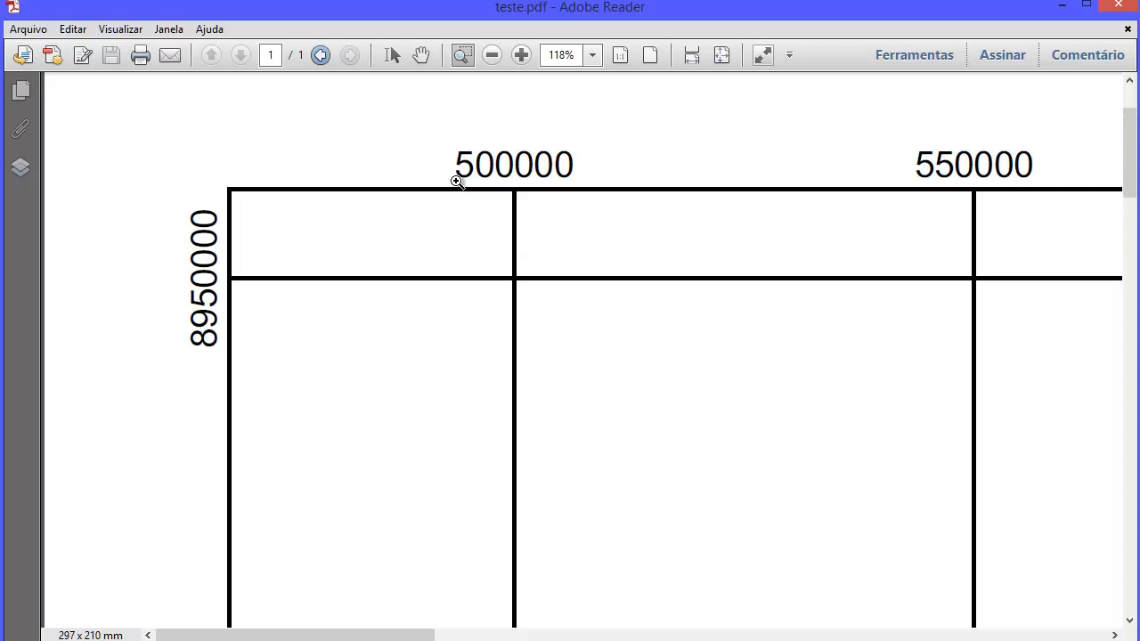
click(722, 56)
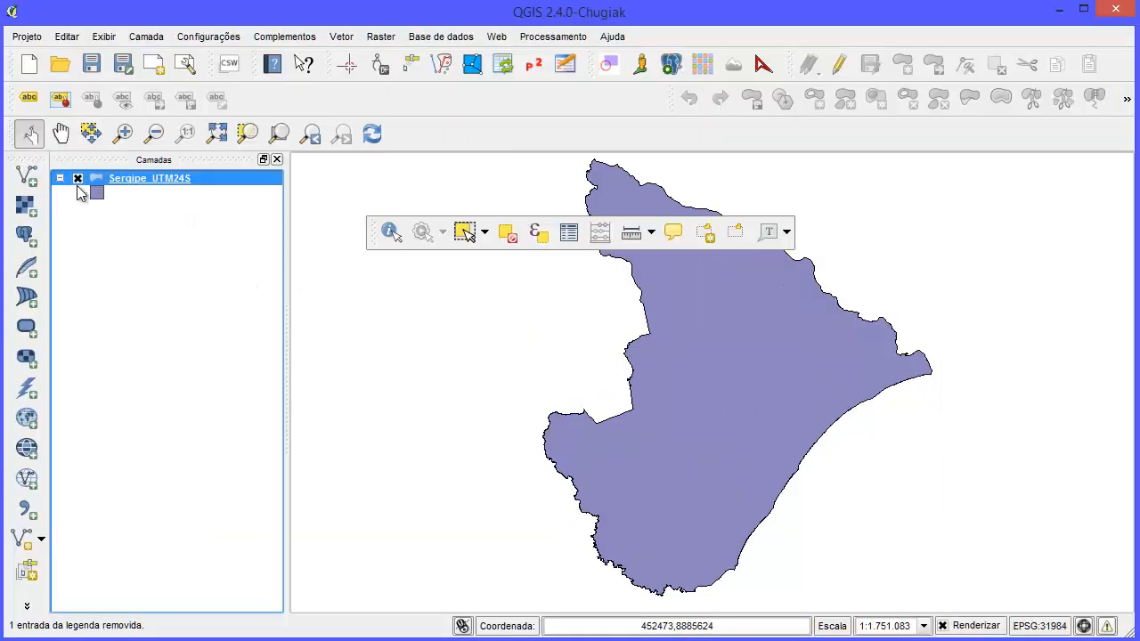
Step: Switch to QGIS and add the vector layer VETOR_1000000.shp from the BASE_CART folder to the project
click(27, 178)
click(795, 385)
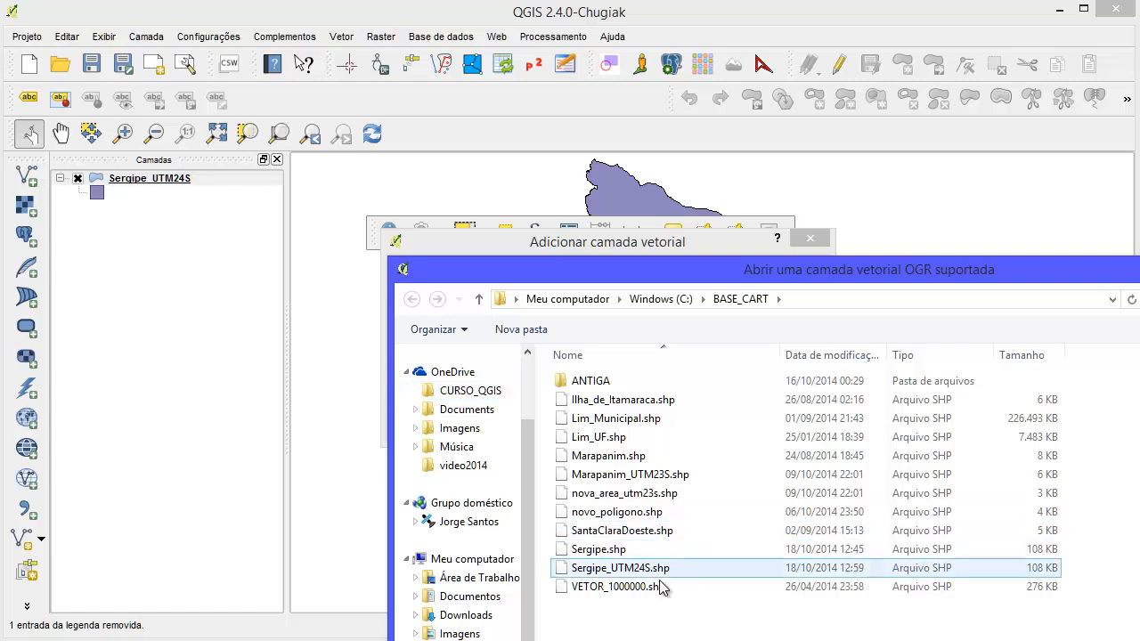
click(641, 587)
key(Return)
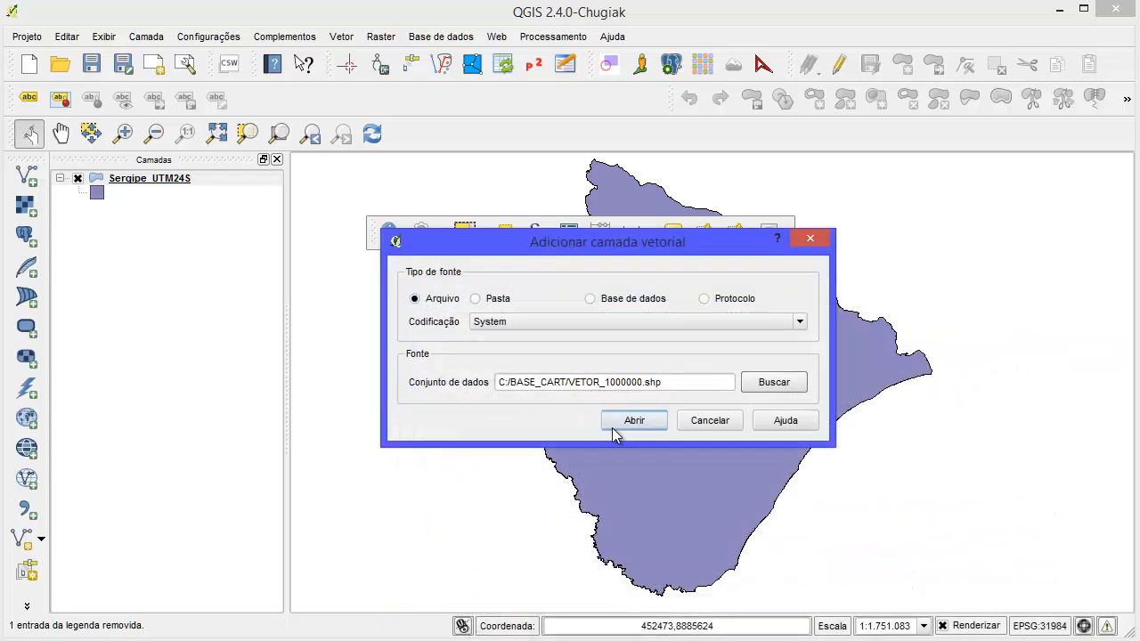
click(634, 420)
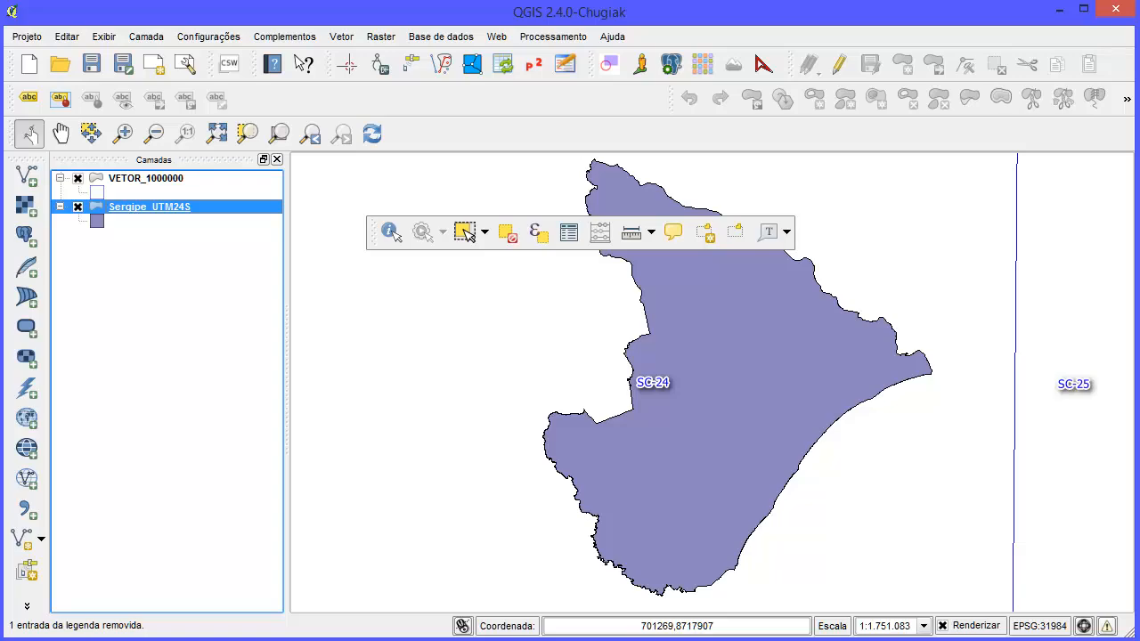
Step: Switch to the Sistema de Referência de Coordenadas PDF in Adobe Reader and find the auxiliary SRC table on page 7
key(alt+Tab)
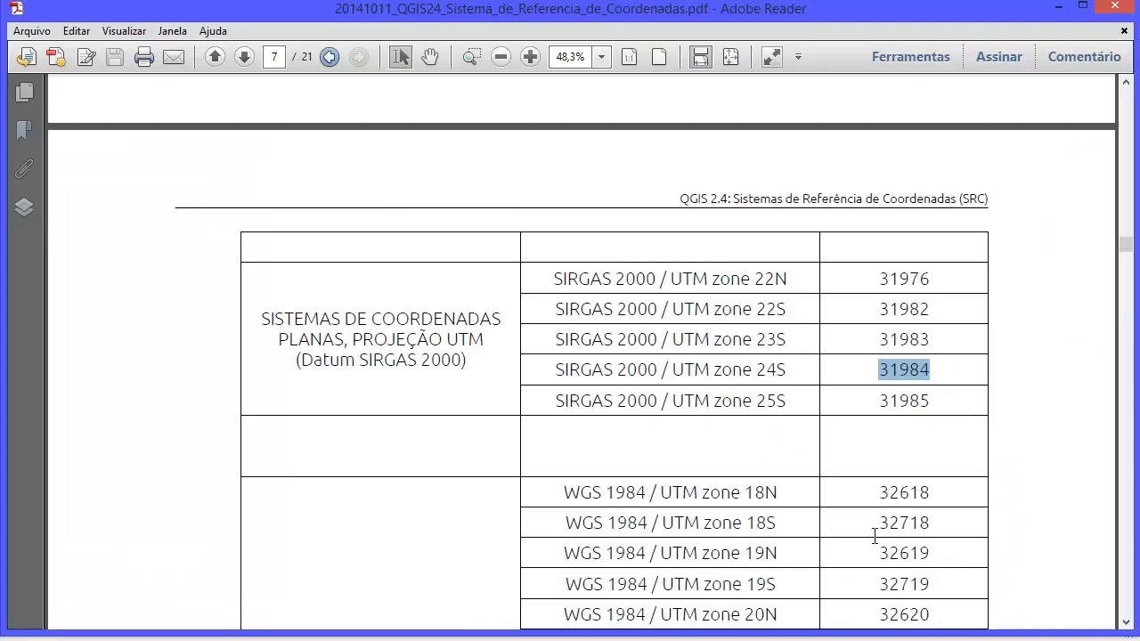
scroll(840, 377, down, 6)
scroll(840, 378, down, 5)
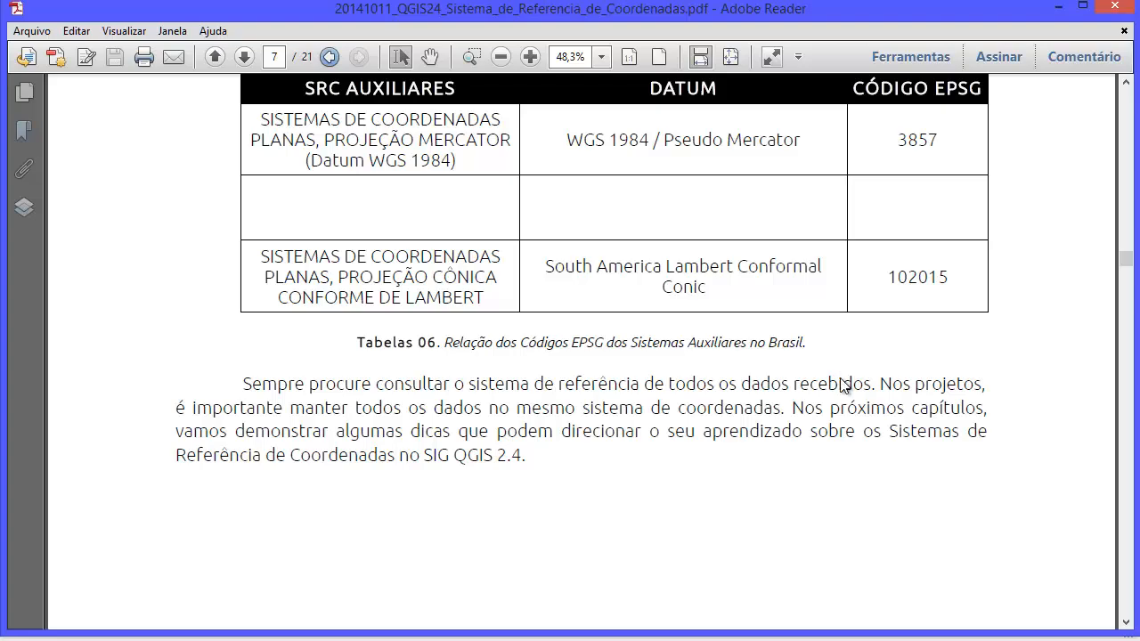
scroll(621, 240, up, 2)
scroll(534, 294, down, 1)
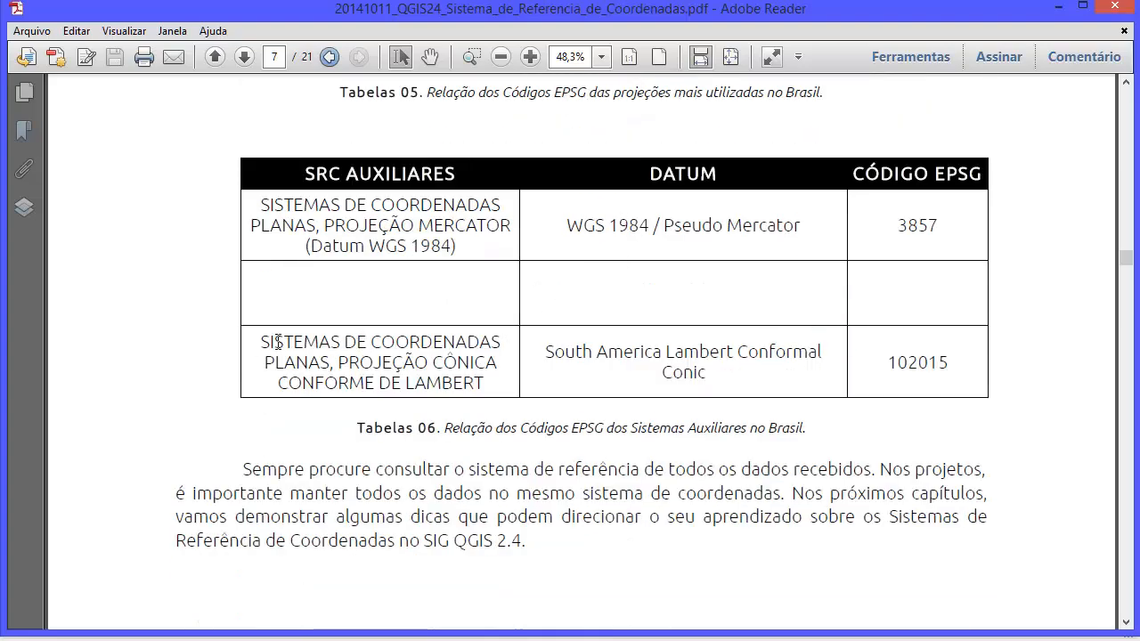
Step: Examine the Lambert conformal conic row in the auxiliary SRC table, highlighting the projection name and its EPSG code, and minimize the PDF
drag(260, 342, 491, 393)
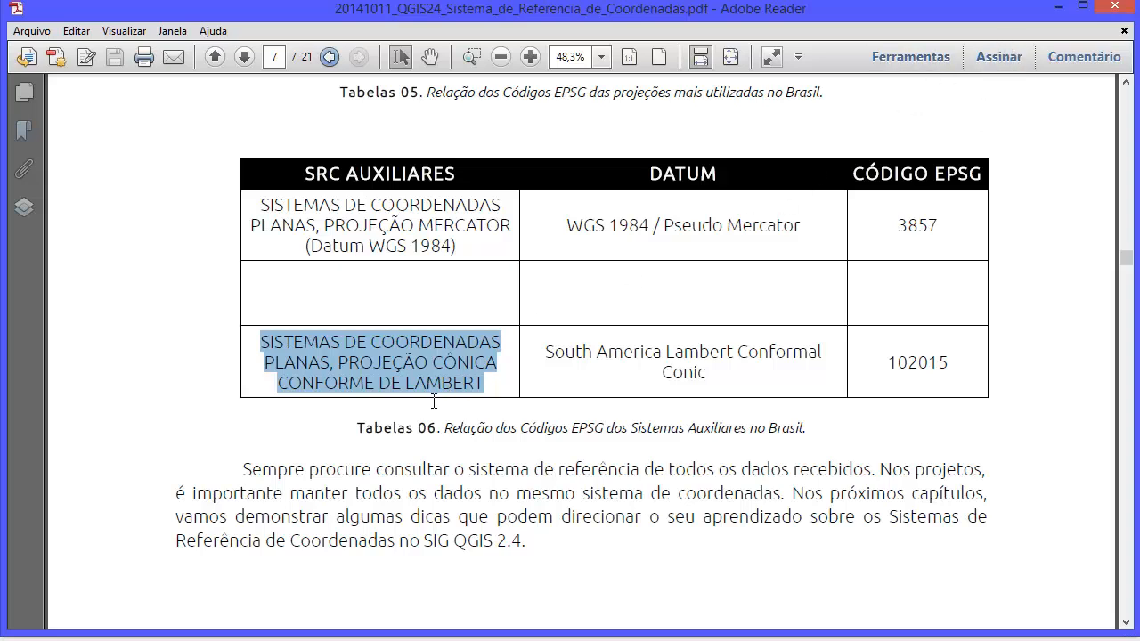
click(267, 339)
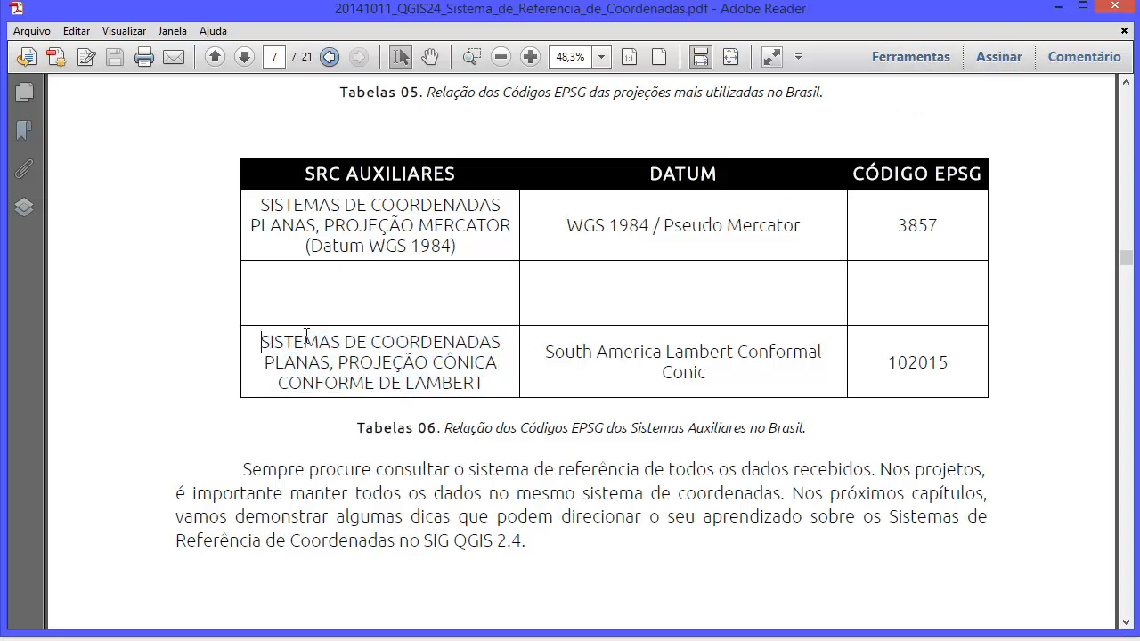
drag(260, 342, 500, 381)
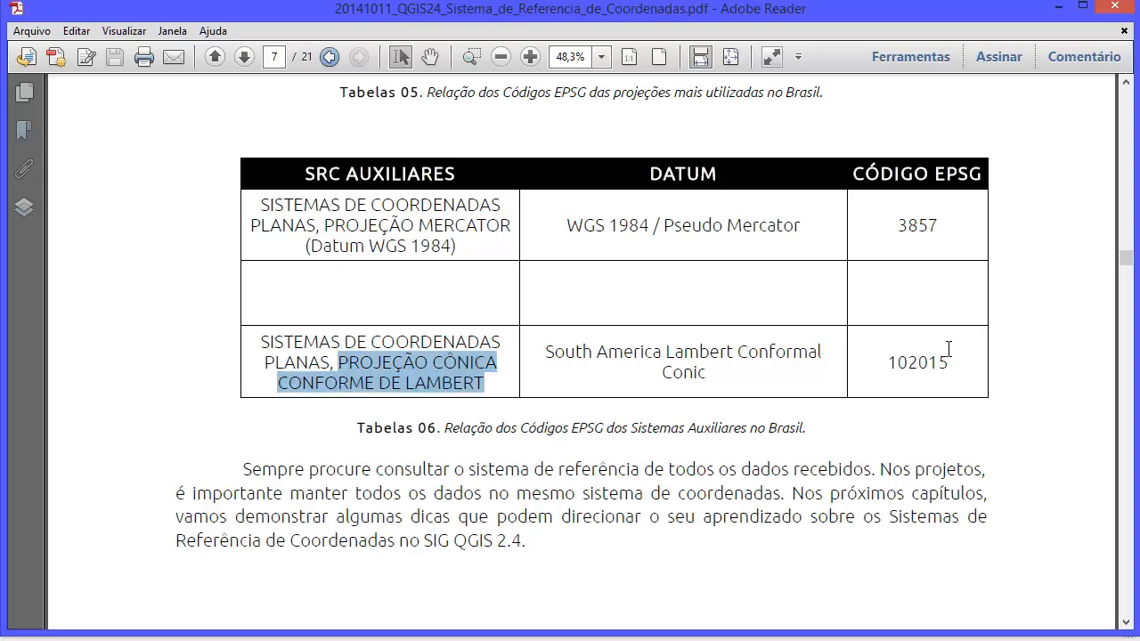
drag(895, 367, 944, 363)
click(880, 359)
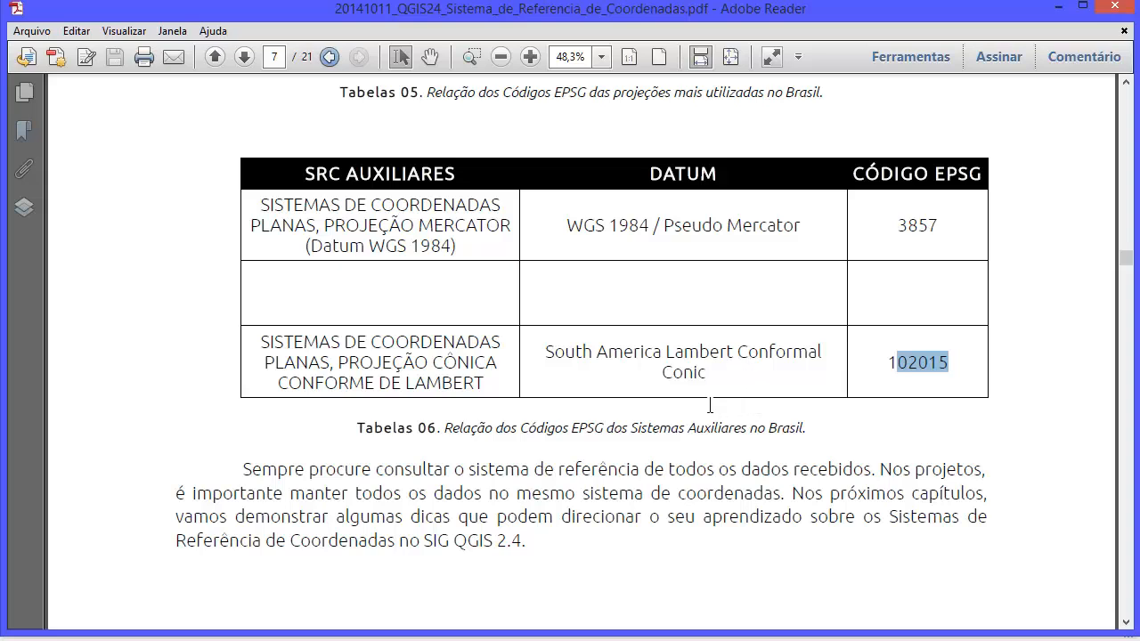
click(445, 362)
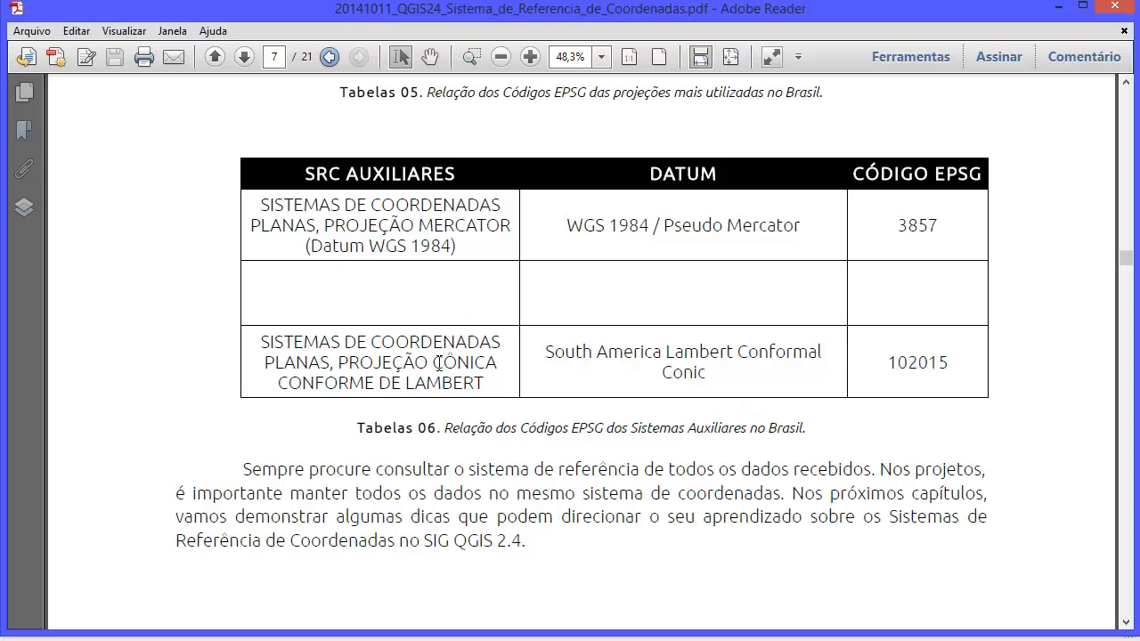
drag(342, 361, 497, 393)
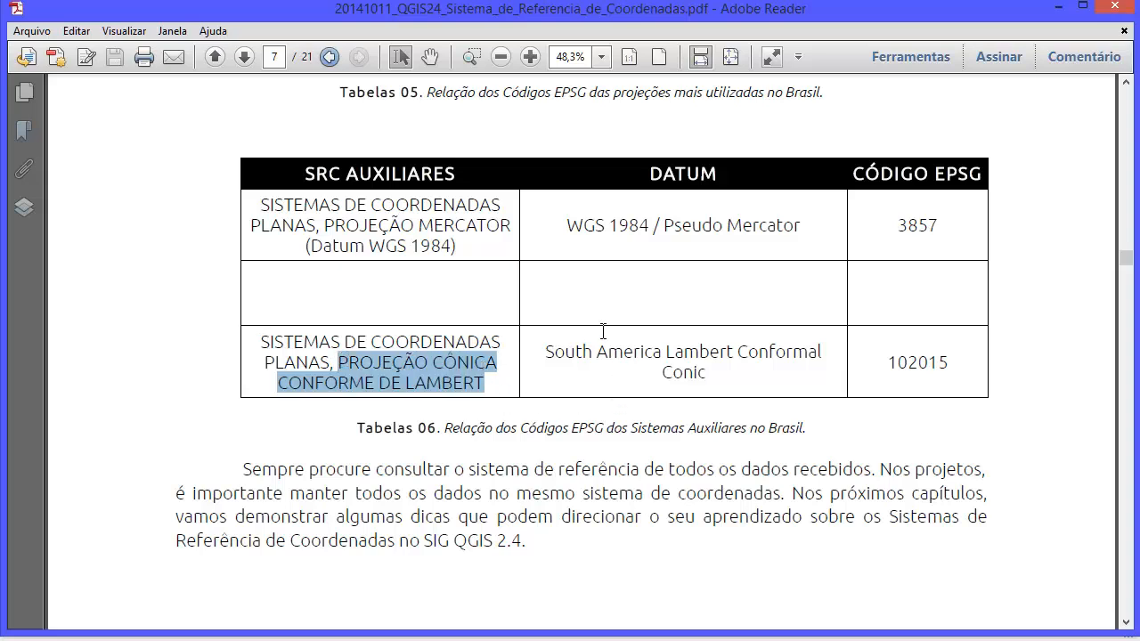
scroll(603, 312, up, 2)
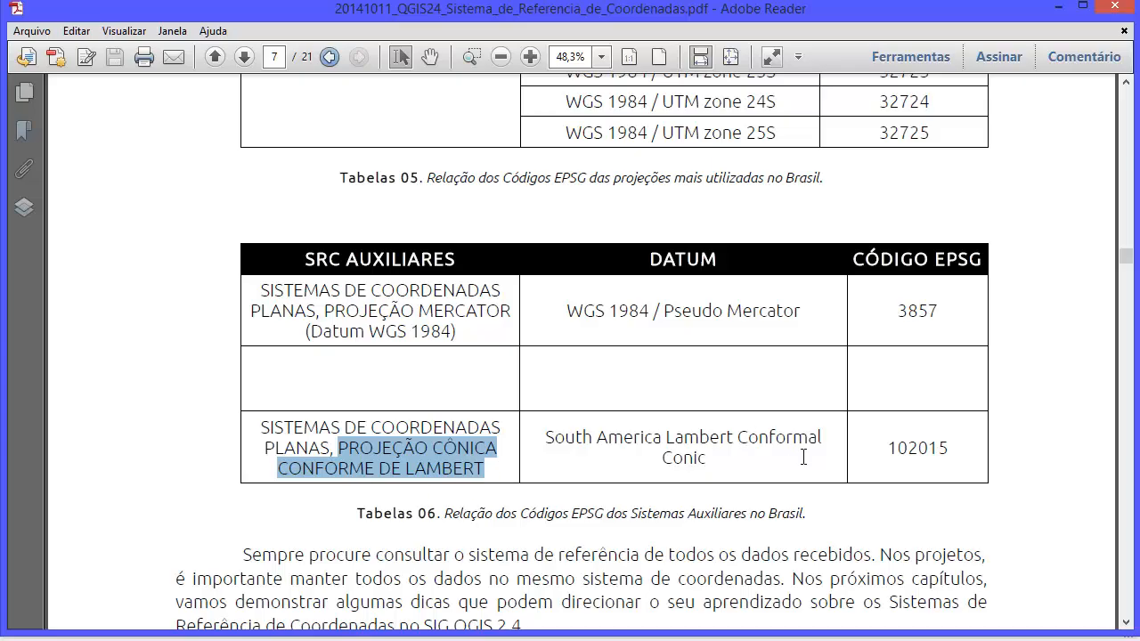
click(1068, 11)
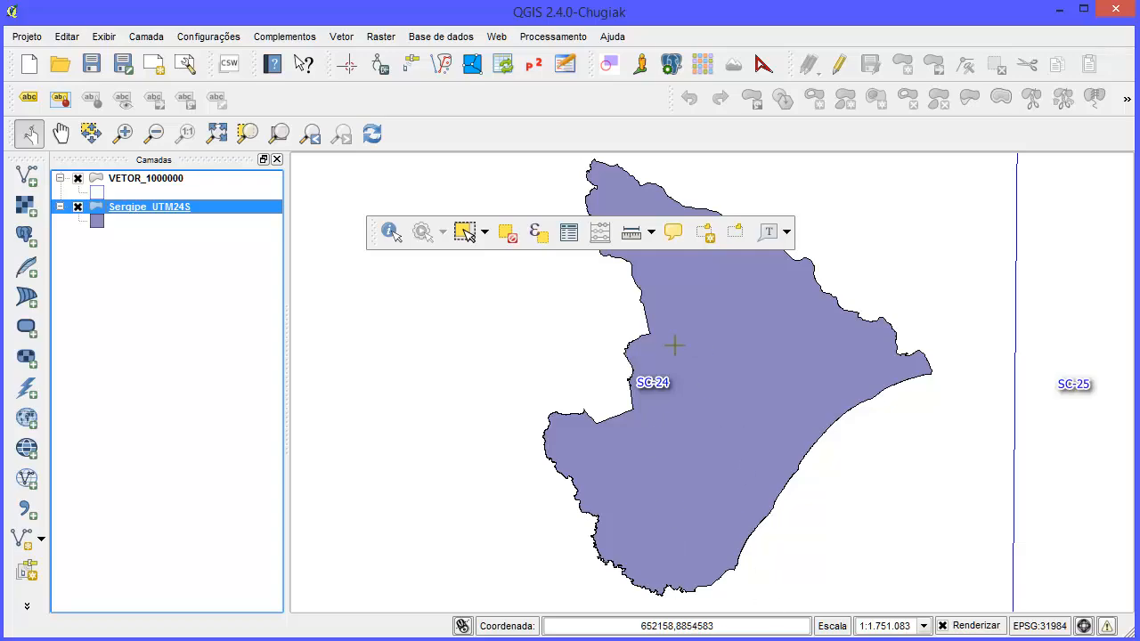
Step: Switch to teste.pdf to review the exported Sergipe grid map, and return to the two layers in QGIS
key(alt+Tab)
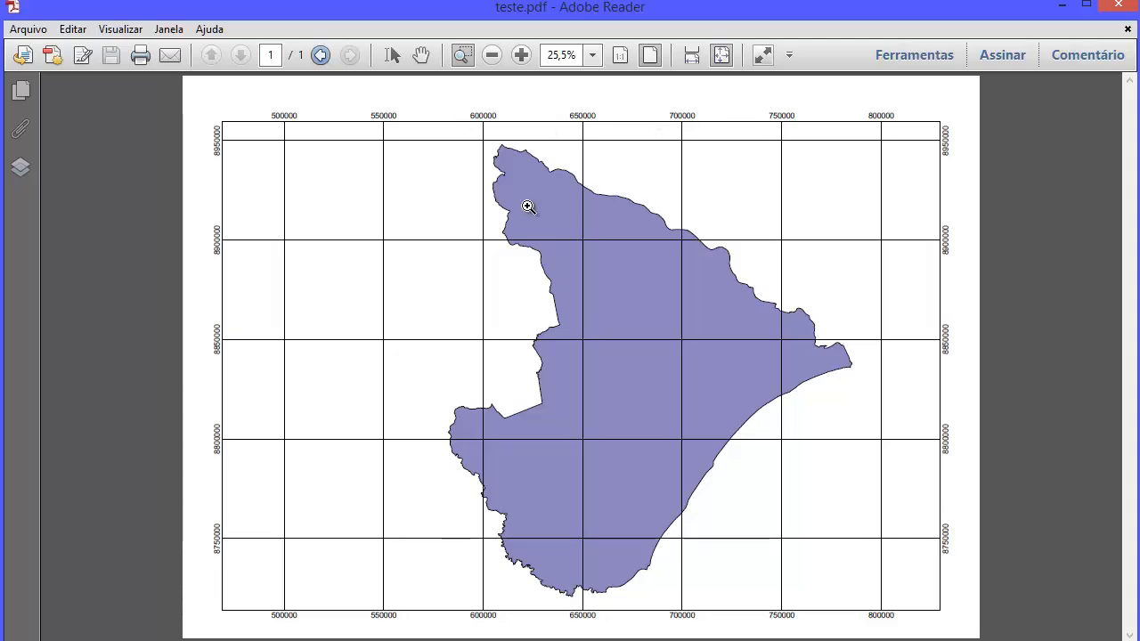
click(1065, 6)
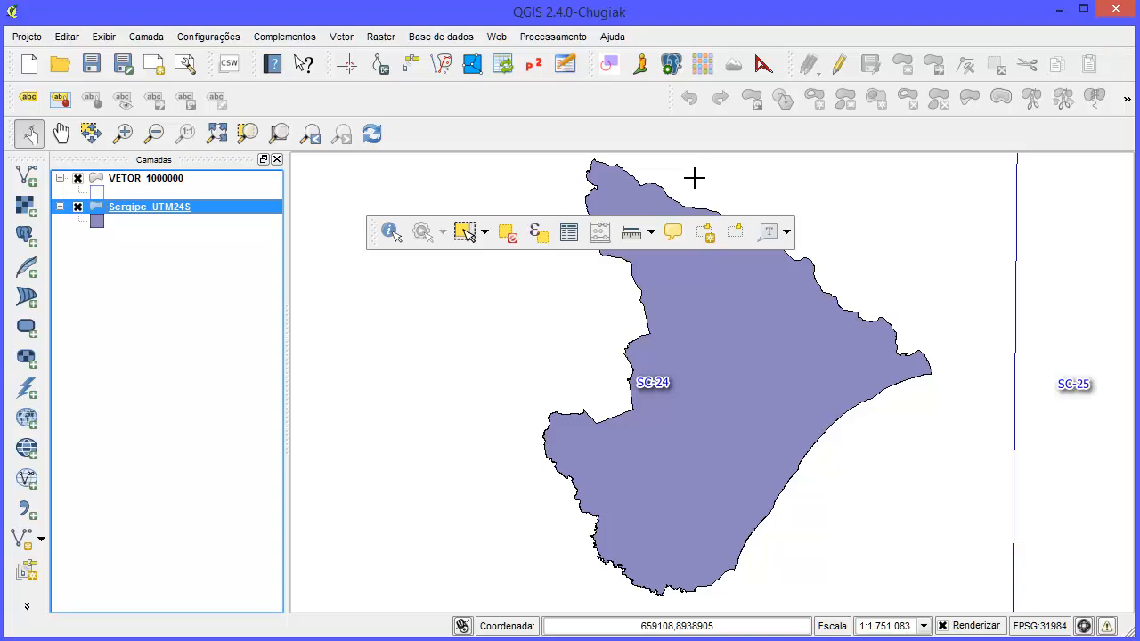
click(157, 180)
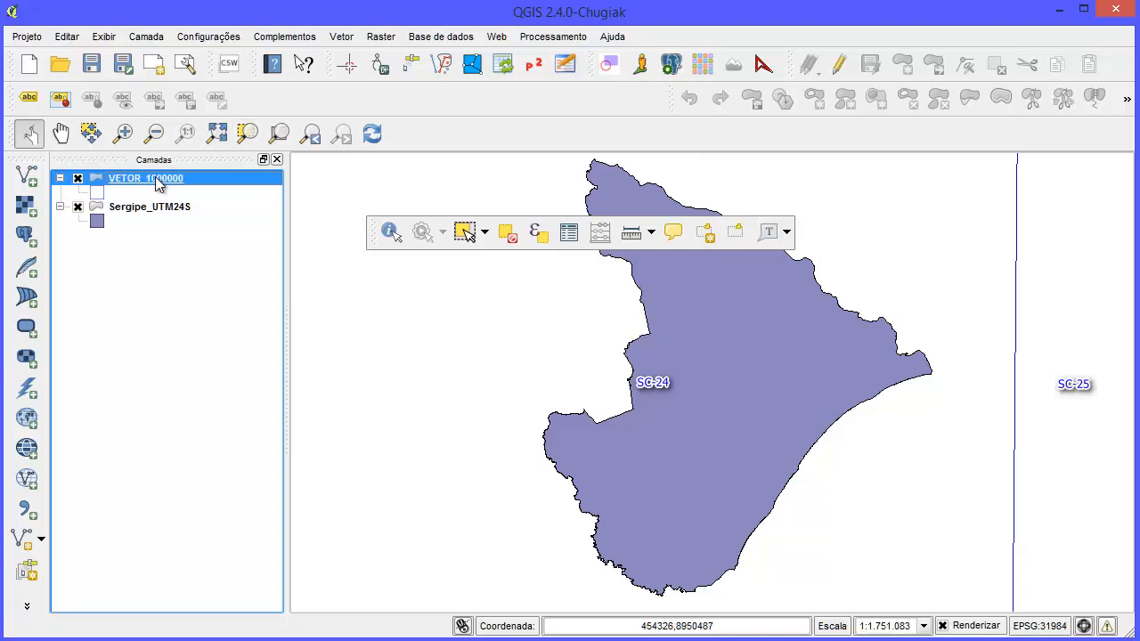
click(176, 209)
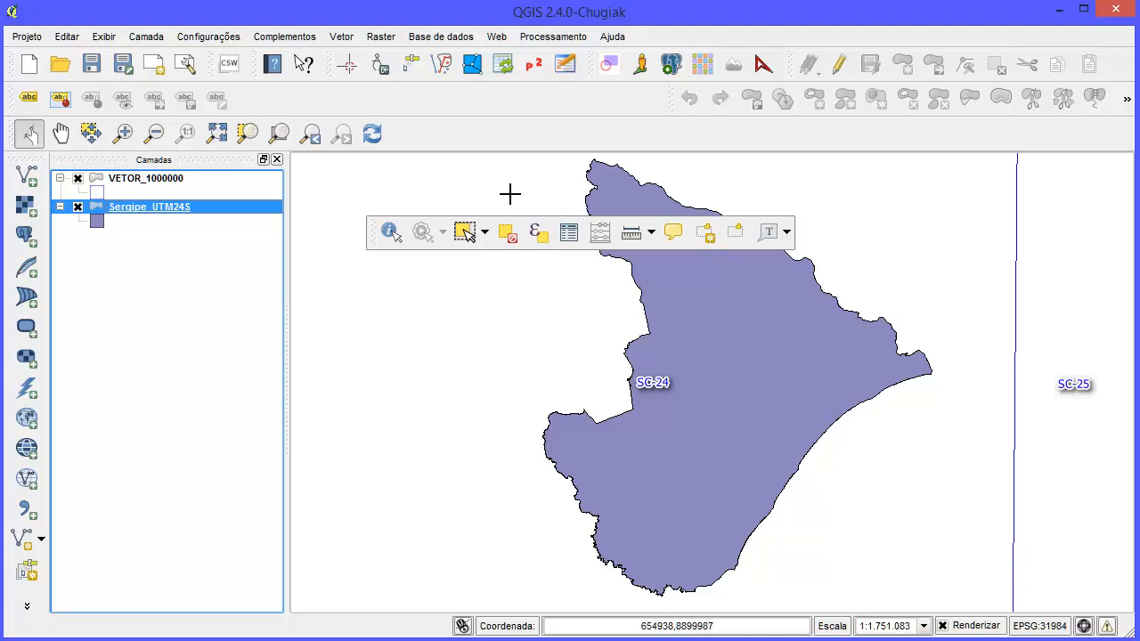
Step: Move the floating attributes toolbar lower over the map canvas and select the VETOR_1000000 layer
drag(375, 232, 397, 319)
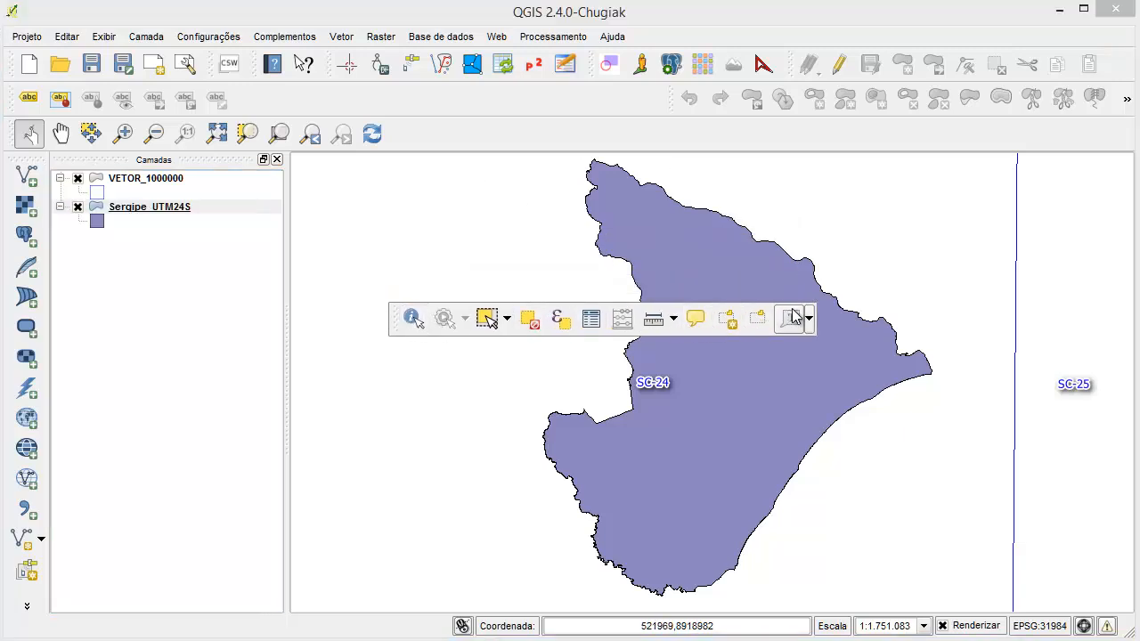
click(859, 45)
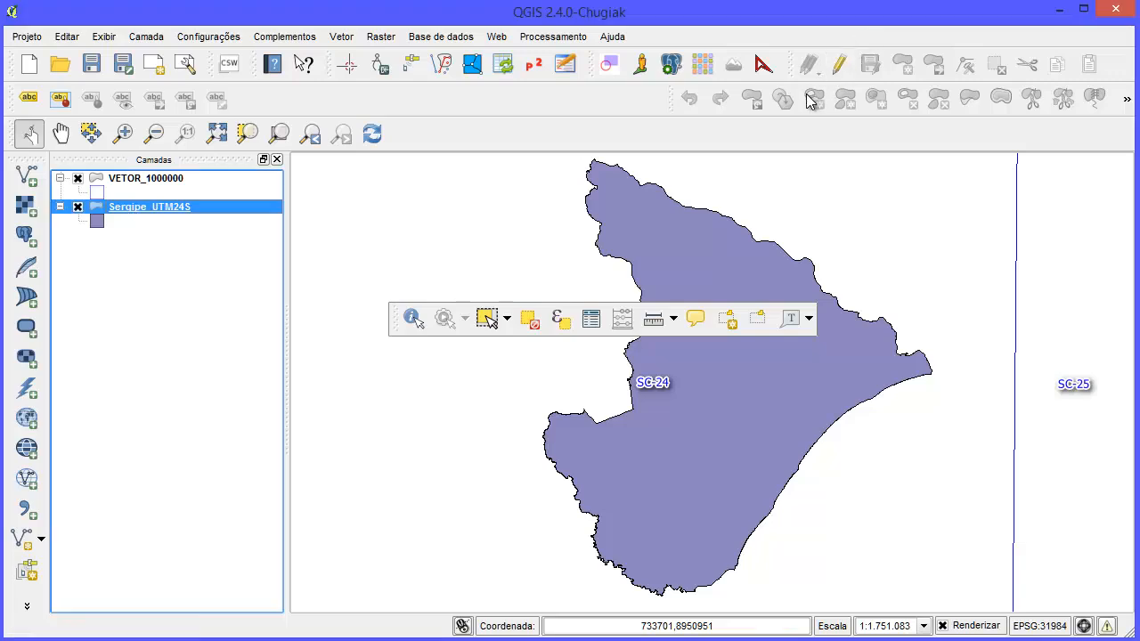
click(157, 183)
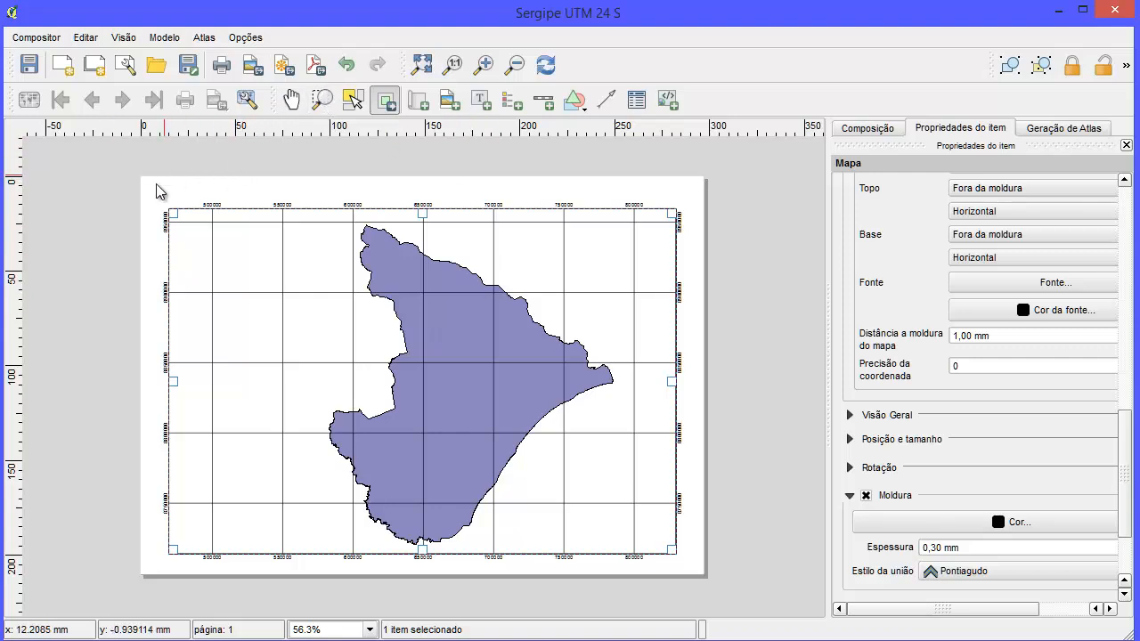
Step: Inspect the frame, grid lines and coordinate labels at the map's upper-left corner in the Sergipe UTM 24 S composer, and minimize it
click(323, 100)
drag(134, 180, 276, 262)
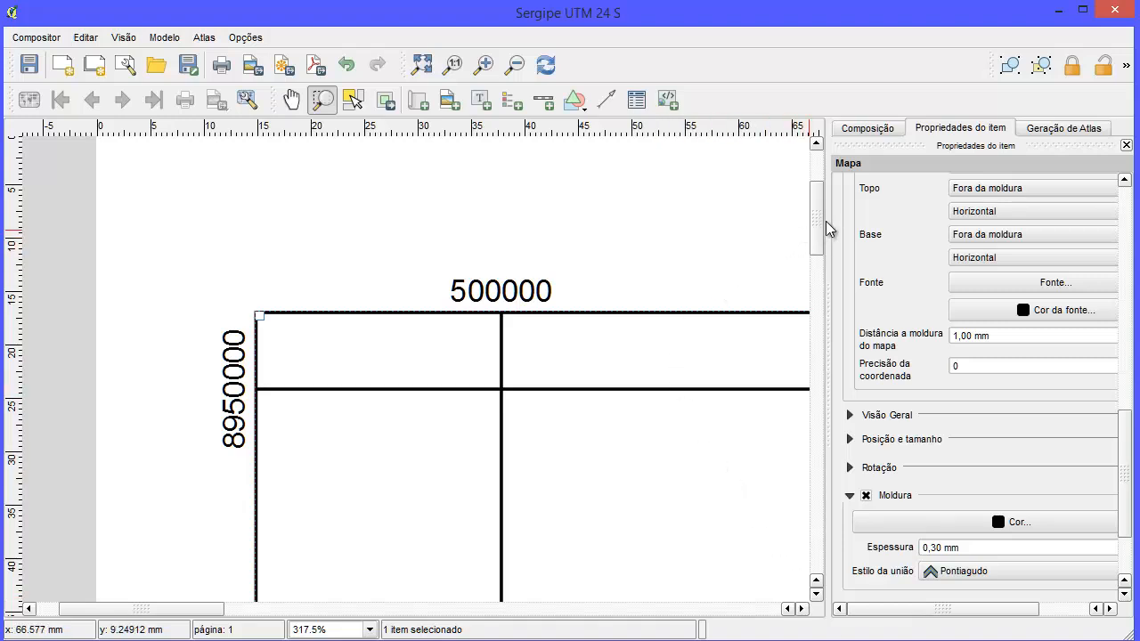
mouse_move(816, 203)
mouse_down()
mouse_move(820, 187)
mouse_move(815, 218)
mouse_up()
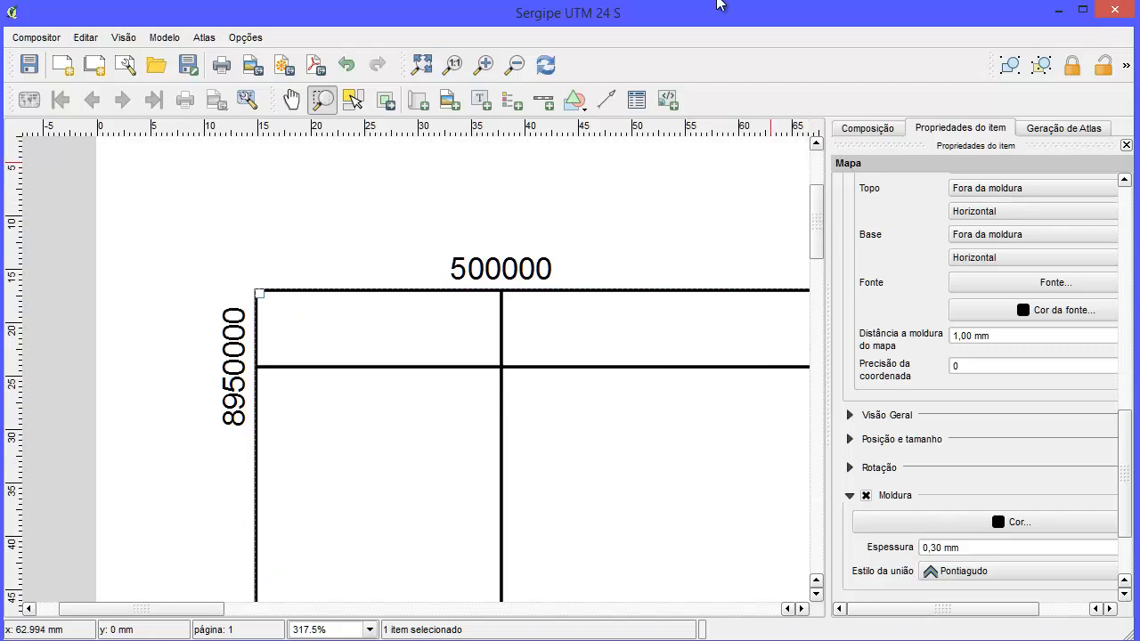
click(1058, 10)
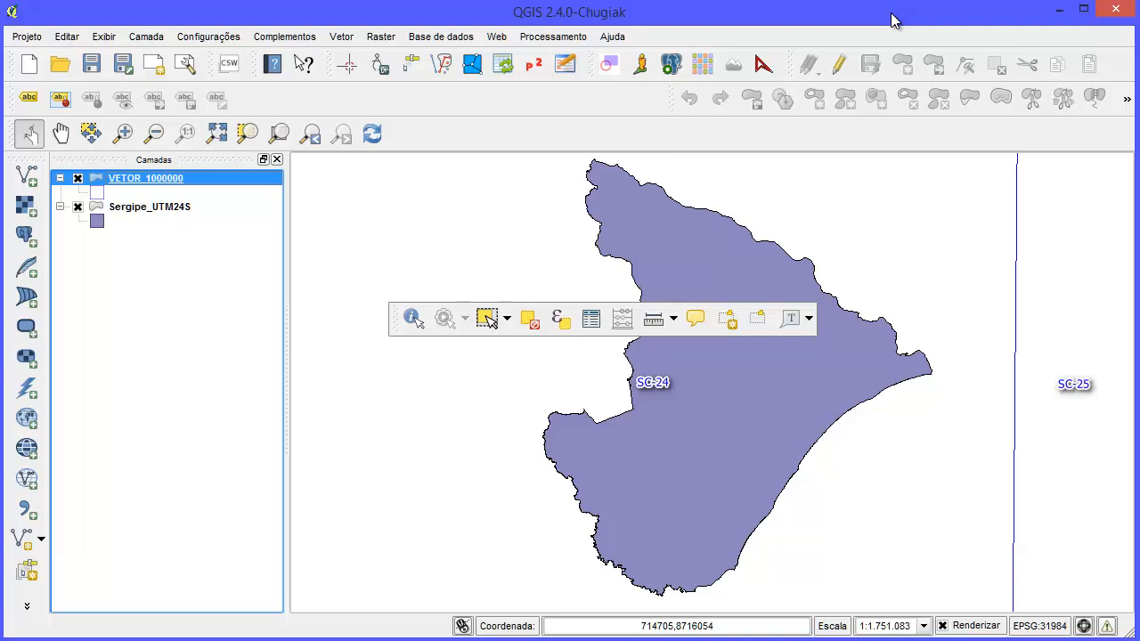
Step: Select the Sergipe_UTM24S layer and examine the state's location within the 1:1,000,000 sheet index and its neighbouring sheets
click(151, 208)
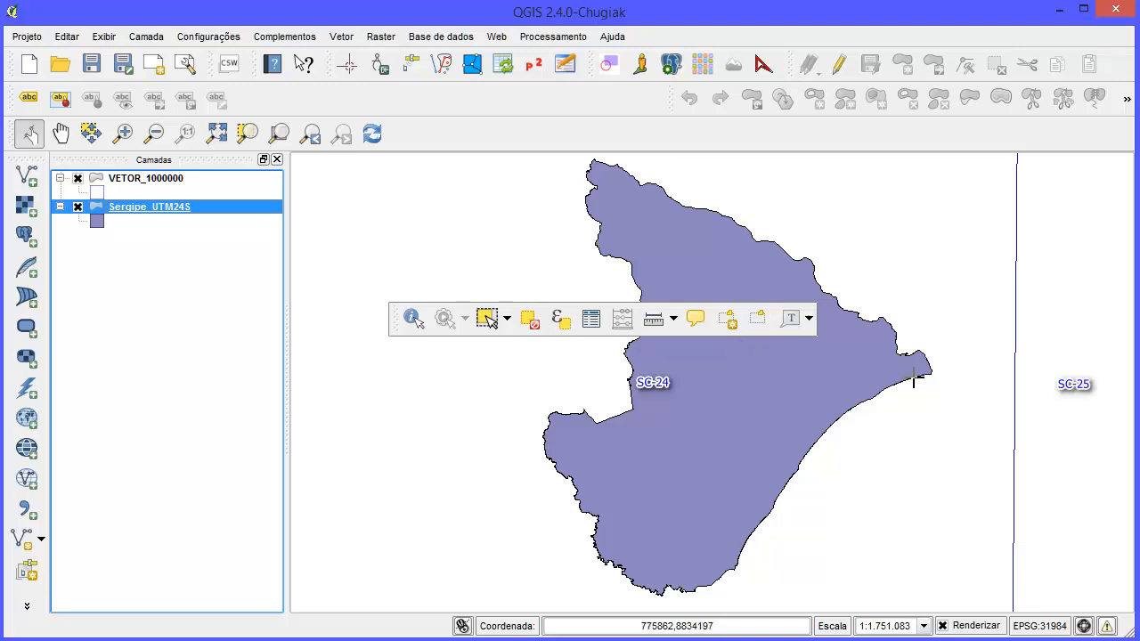
scroll(914, 377, down, 2)
scroll(880, 362, up, 4)
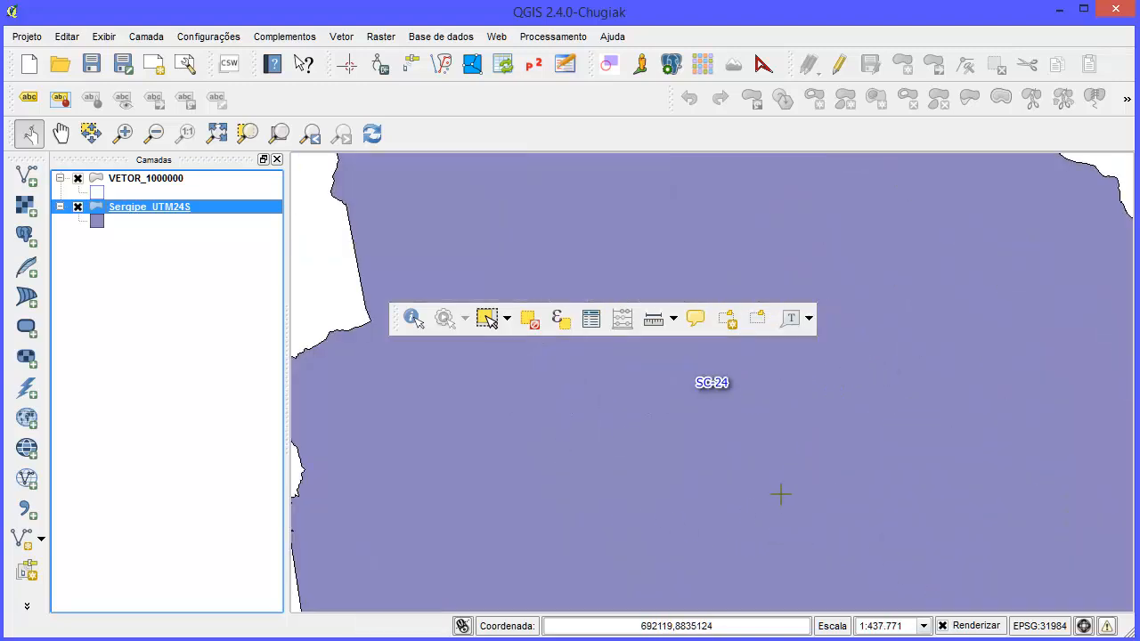
scroll(779, 458, down, 2)
drag(744, 501, 758, 418)
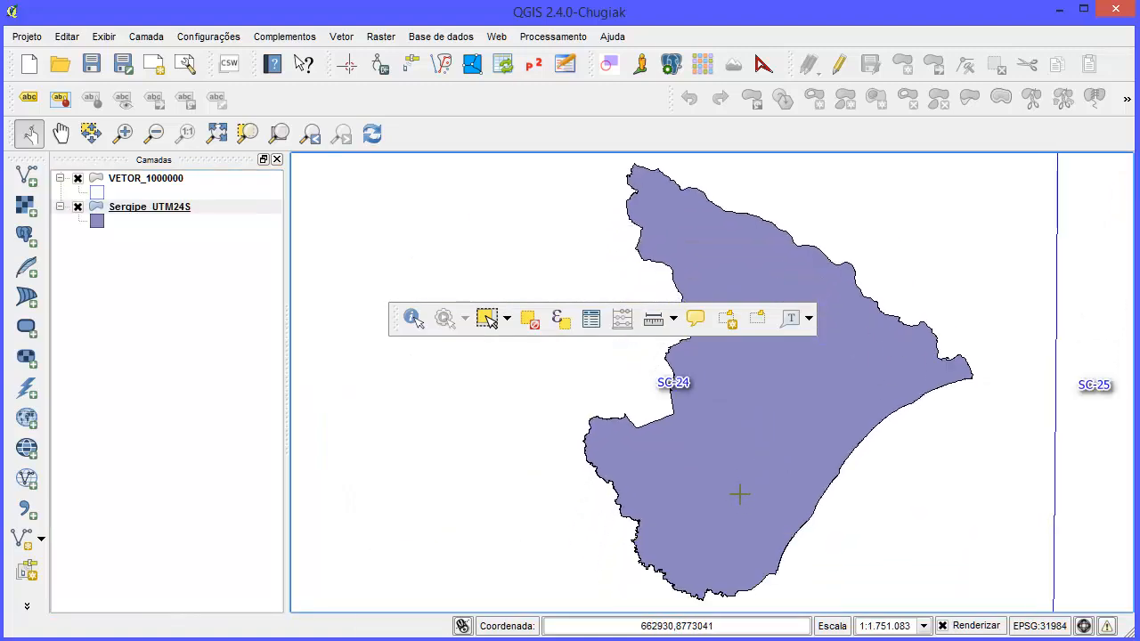
drag(739, 491, 769, 277)
scroll(755, 441, up, 2)
scroll(756, 441, down, 4)
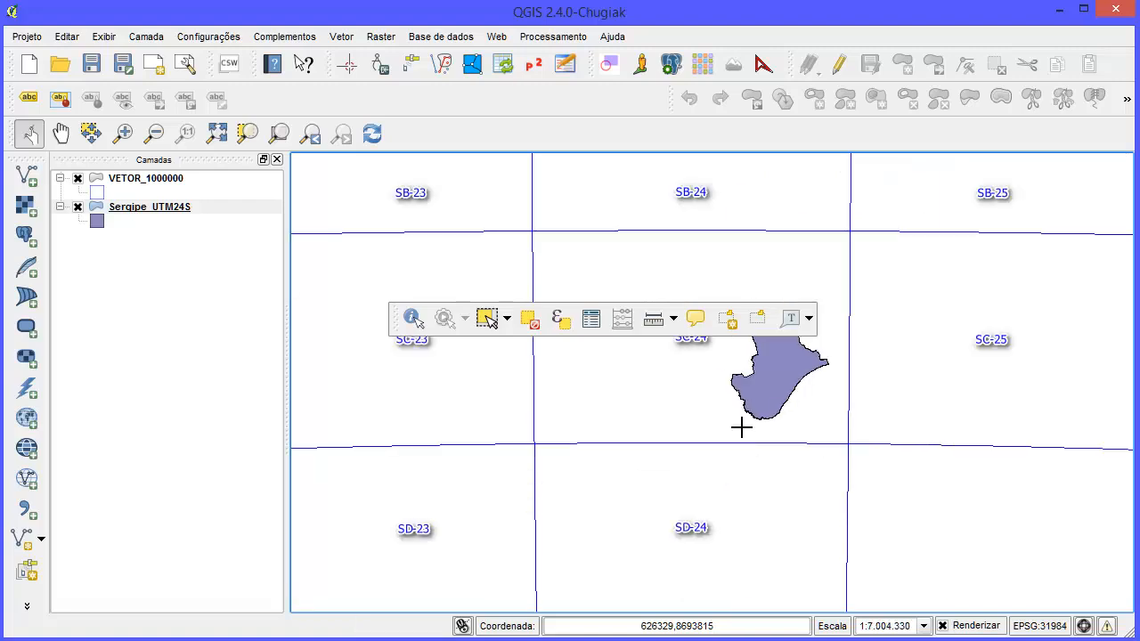
scroll(688, 434, down, 1)
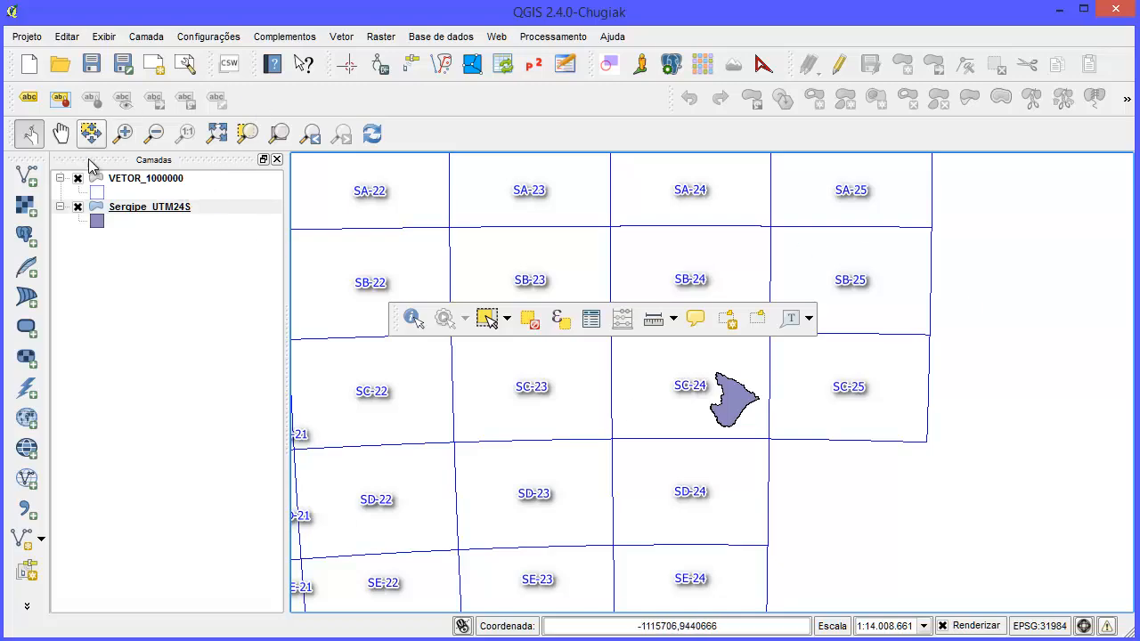
click(27, 175)
click(773, 382)
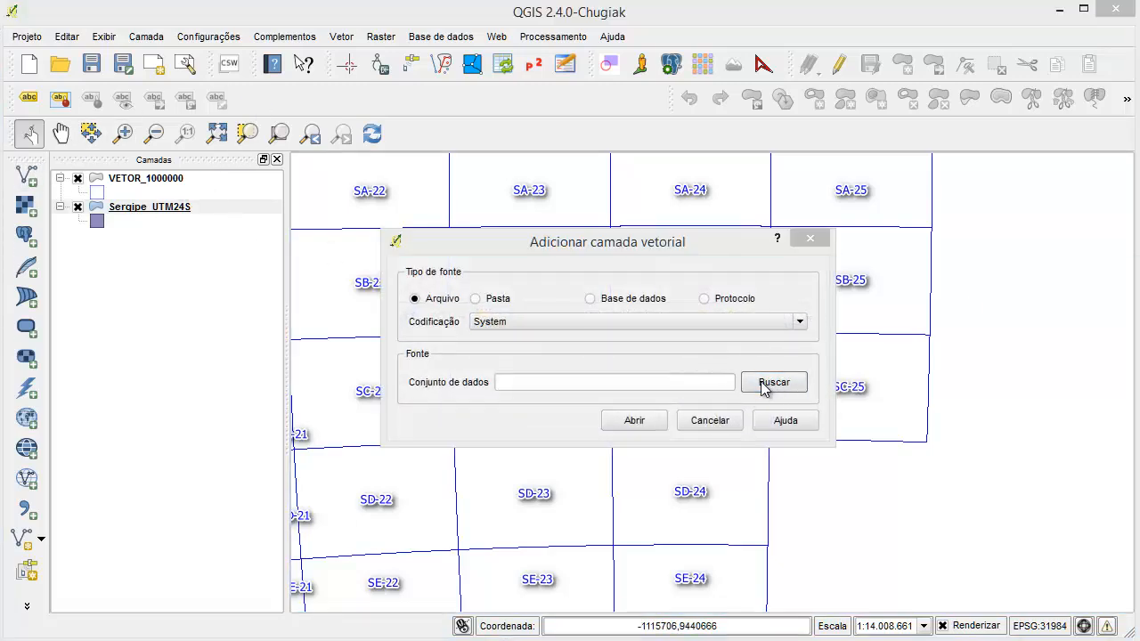
click(617, 419)
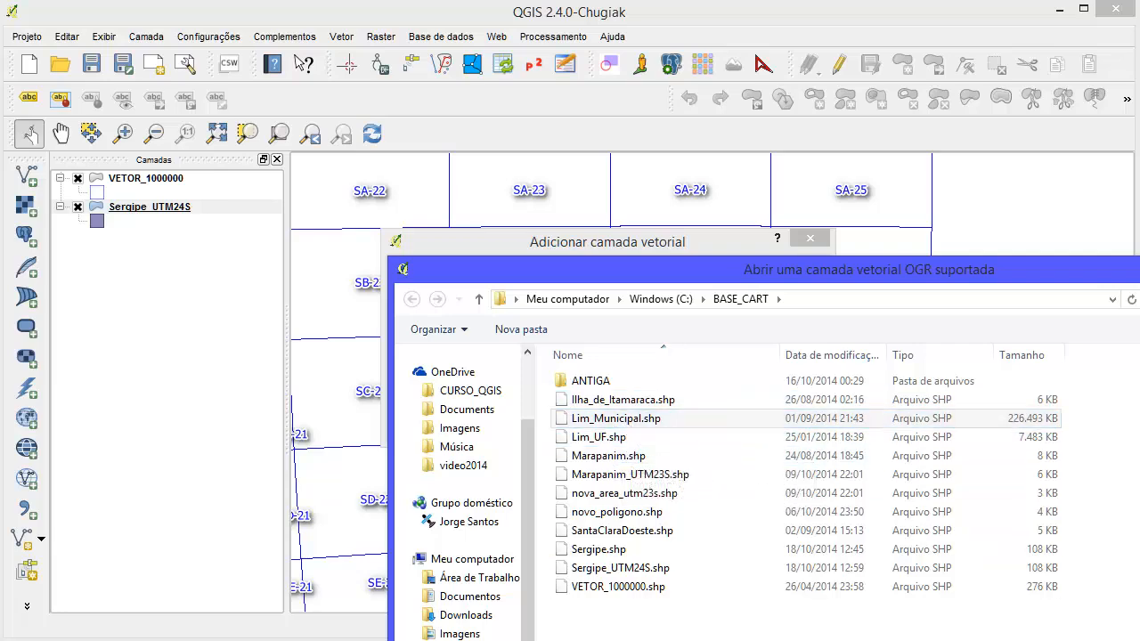
key(Return)
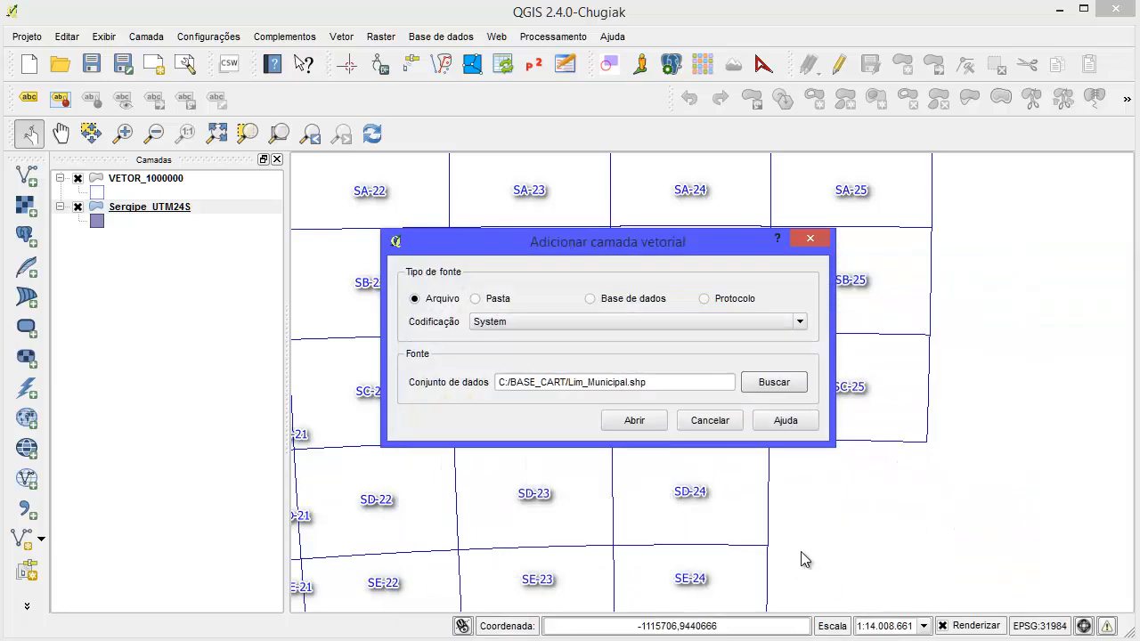
click(728, 422)
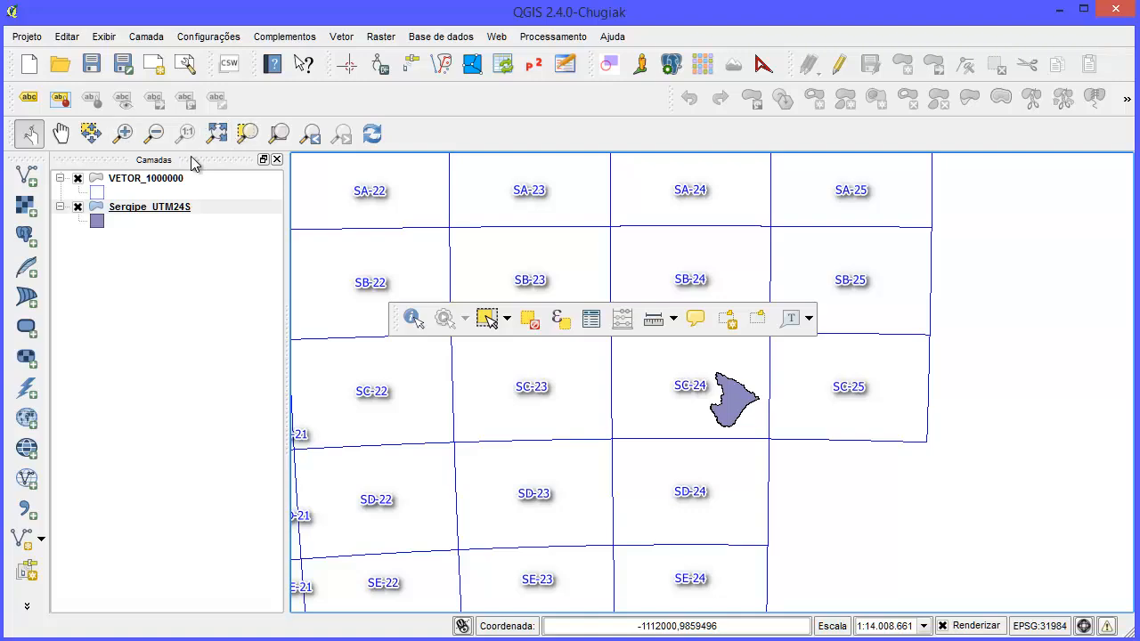
Step: Add the vector layer Lim_Municipal.shp from the BASE_CART folder to the project
click(123, 133)
drag(674, 373, 768, 453)
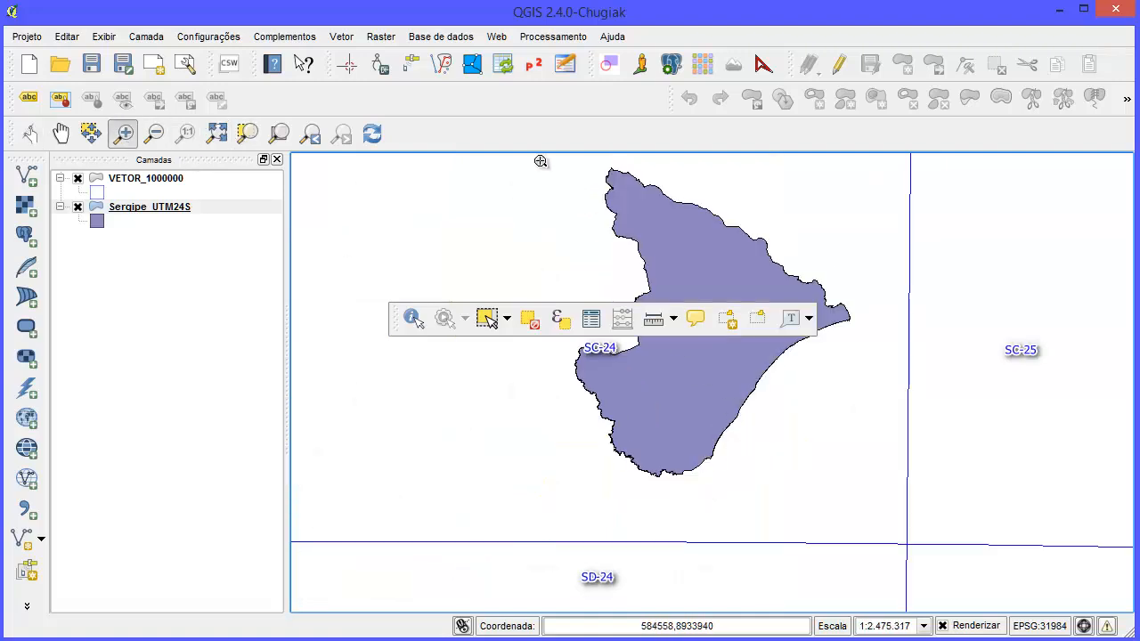
drag(503, 170, 871, 484)
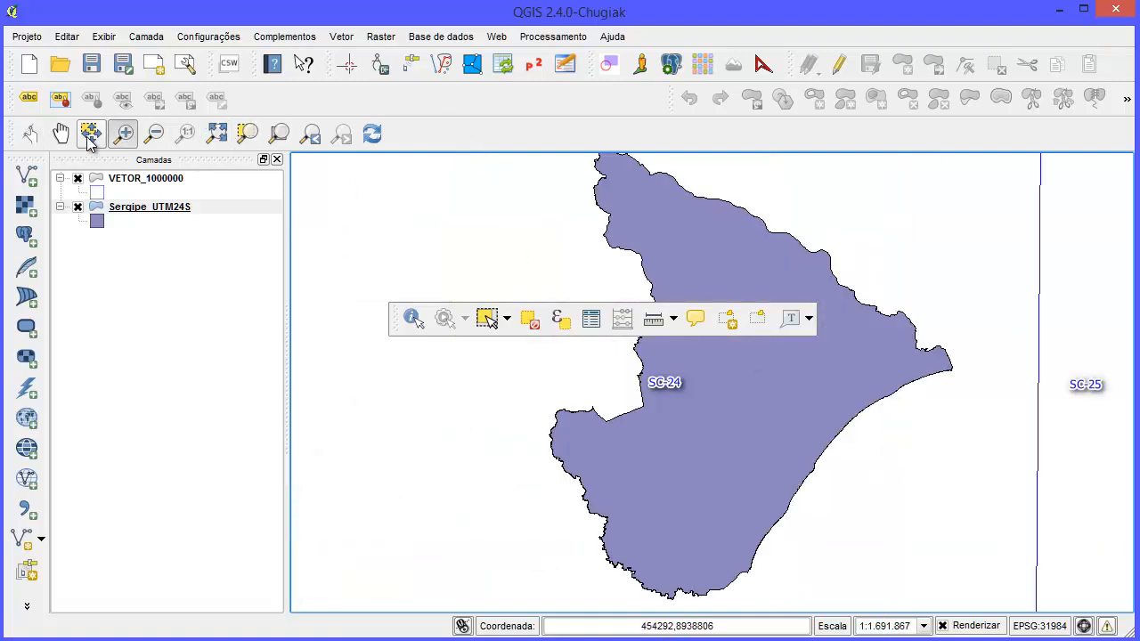
click(27, 175)
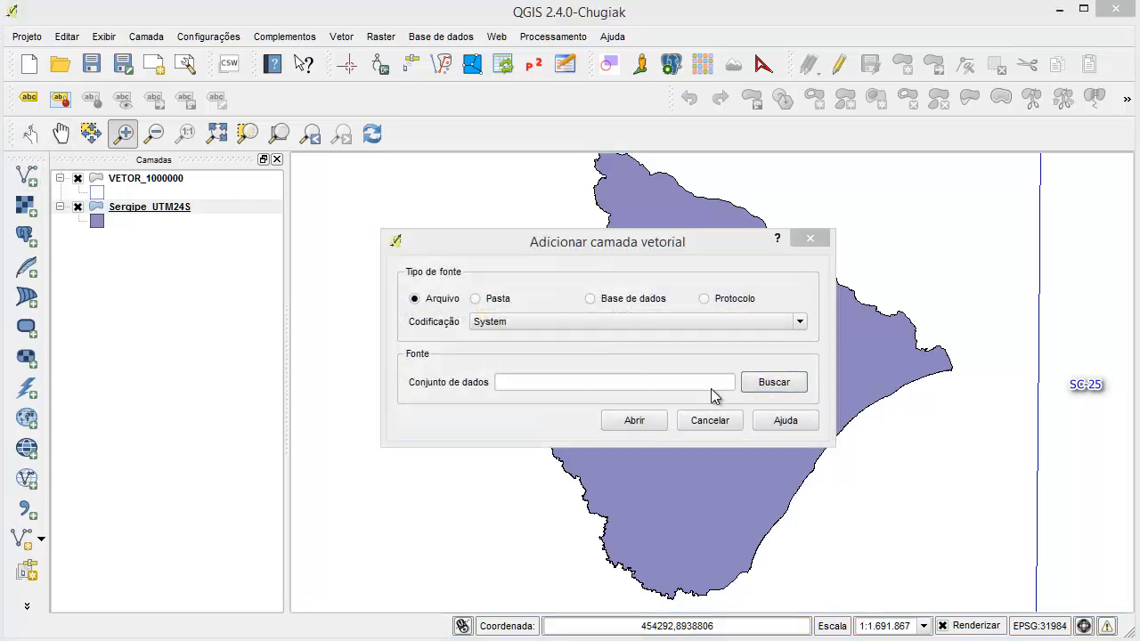
click(774, 382)
key(Return)
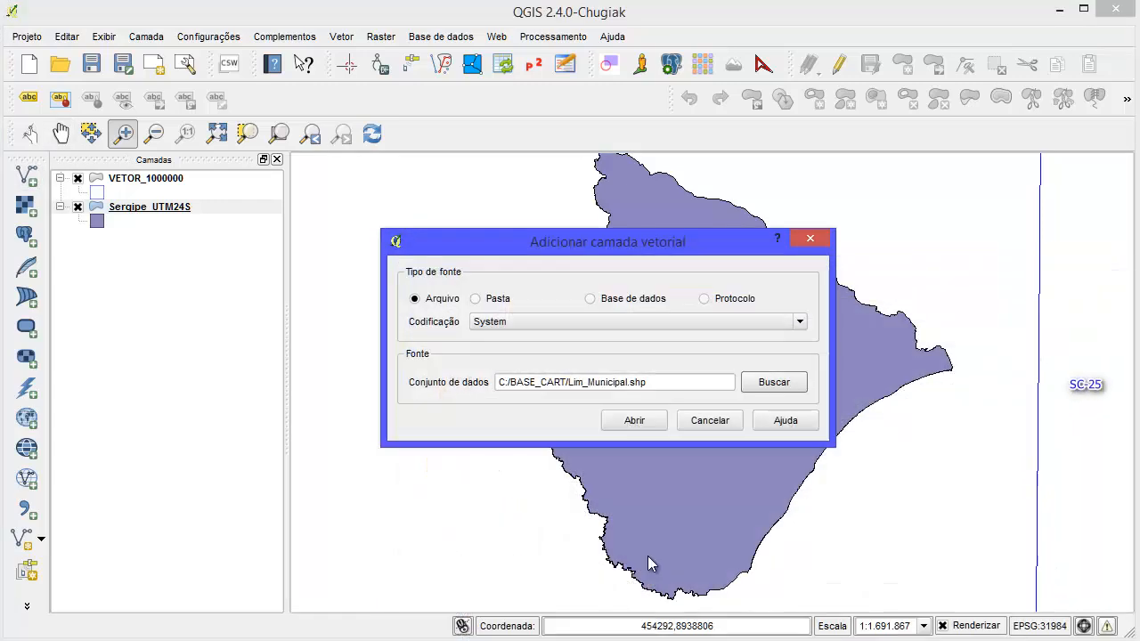
click(632, 421)
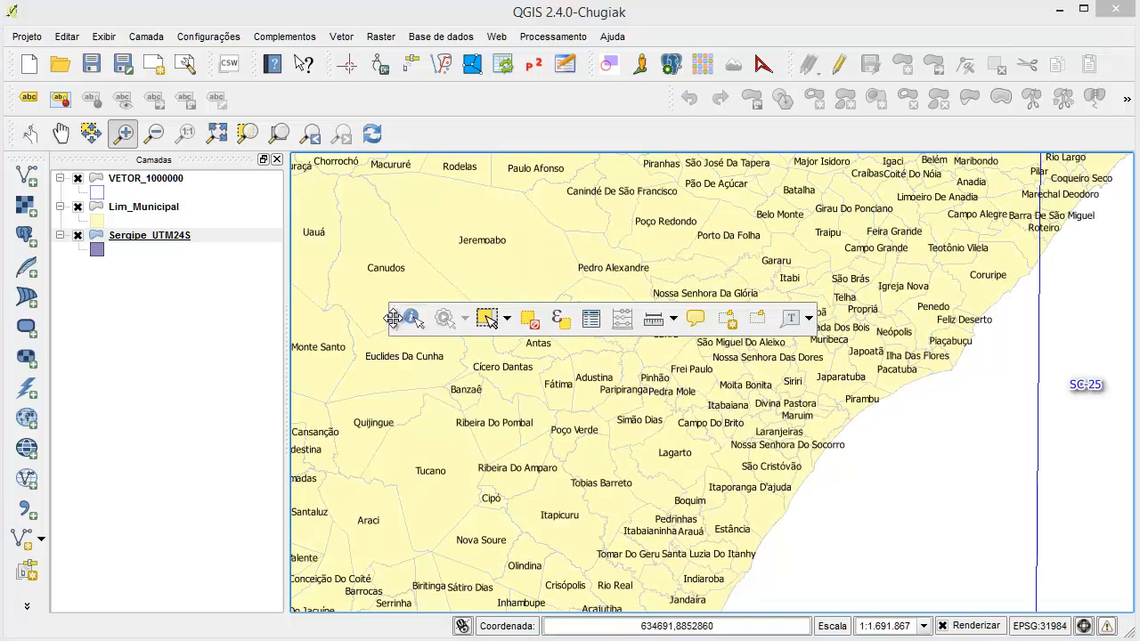
Step: Move the floating attributes toolbar higher over the map and place the Sergipe_UTM24S layer above Lim_Municipal in the layer order
drag(397, 318, 400, 225)
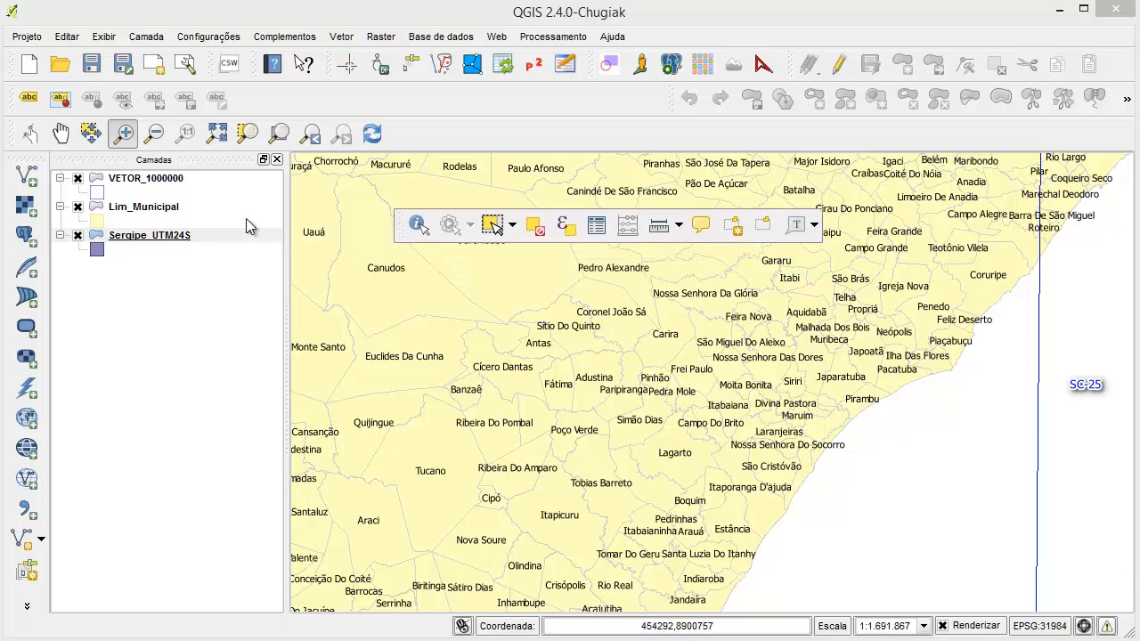
click(138, 181)
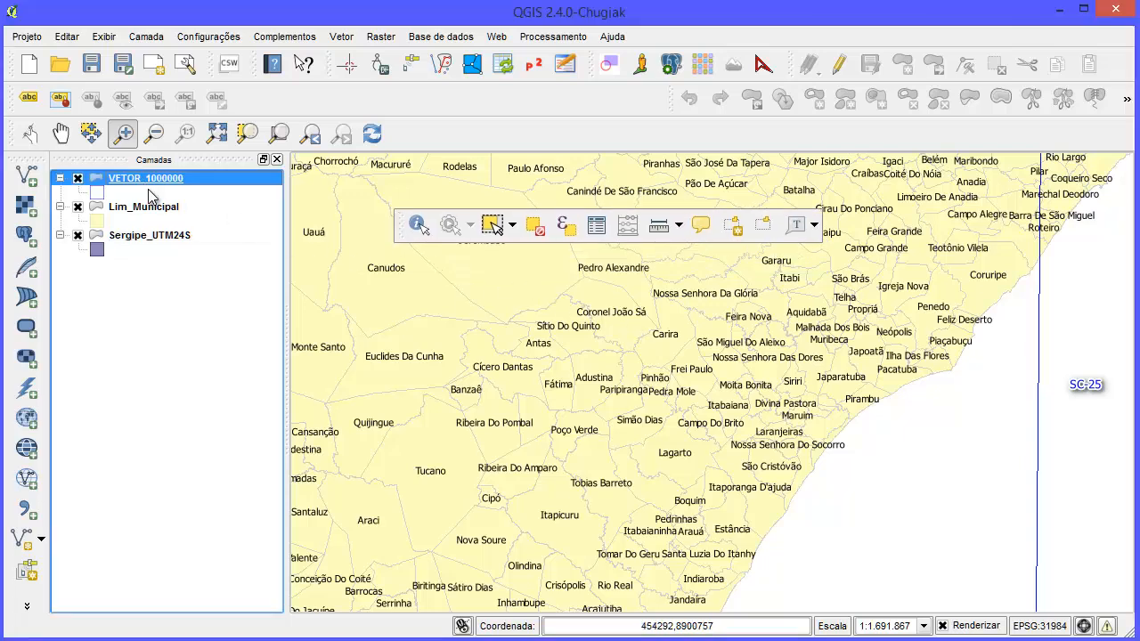
drag(125, 238, 134, 211)
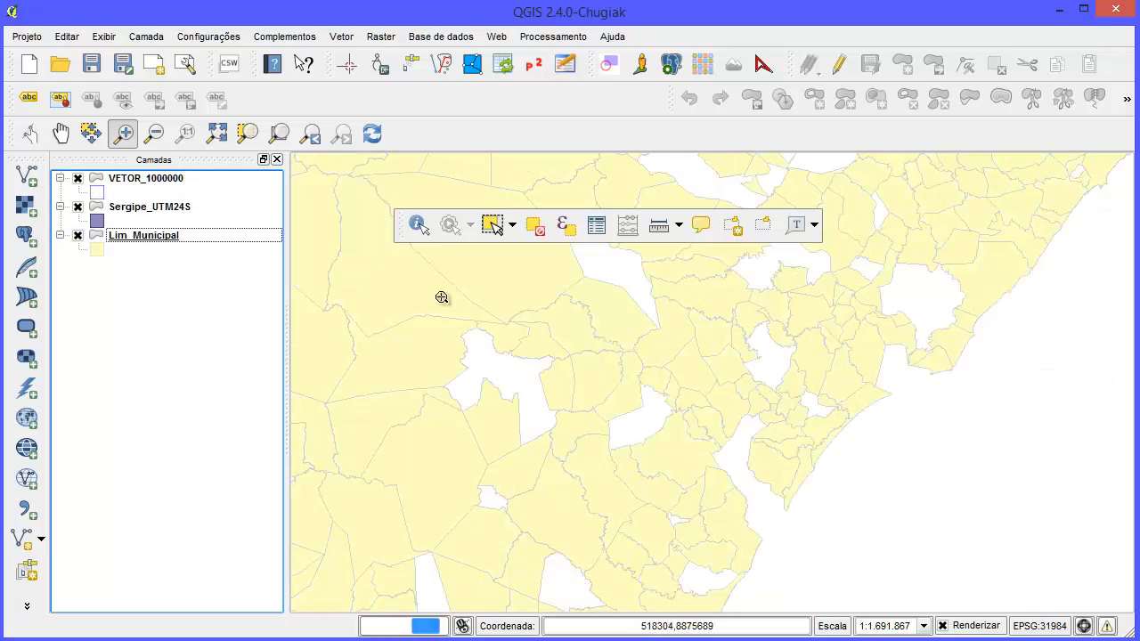
Step: Select the municipality of Ibipeba in the Lim_Municipal layer, on the boundary between sheets SC-23 and SC-24
click(550, 505)
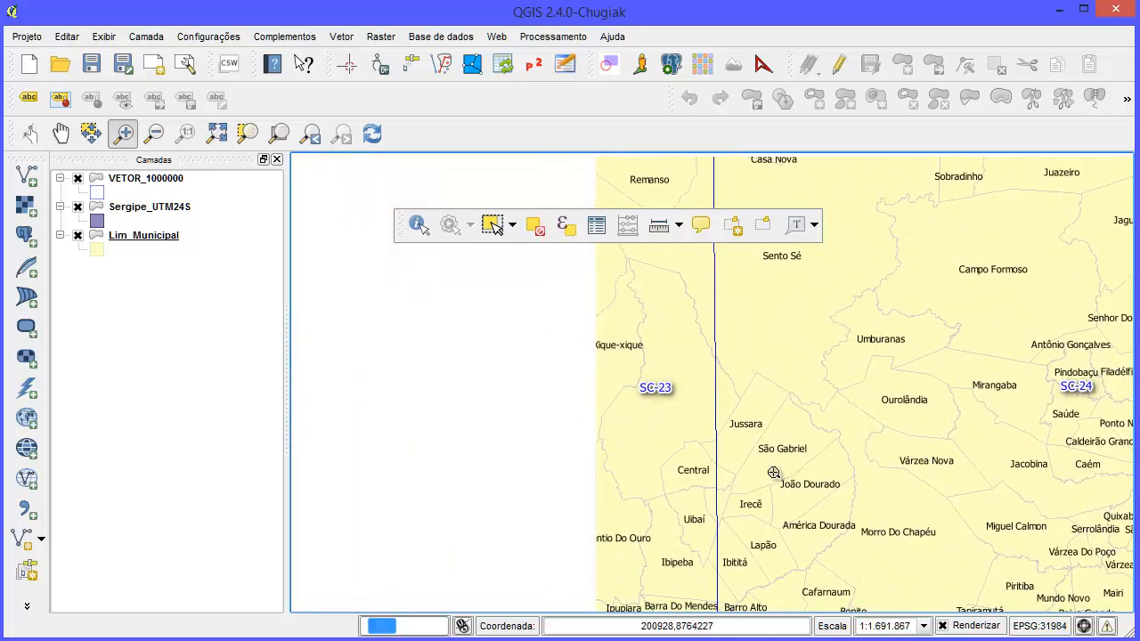
drag(608, 379, 821, 609)
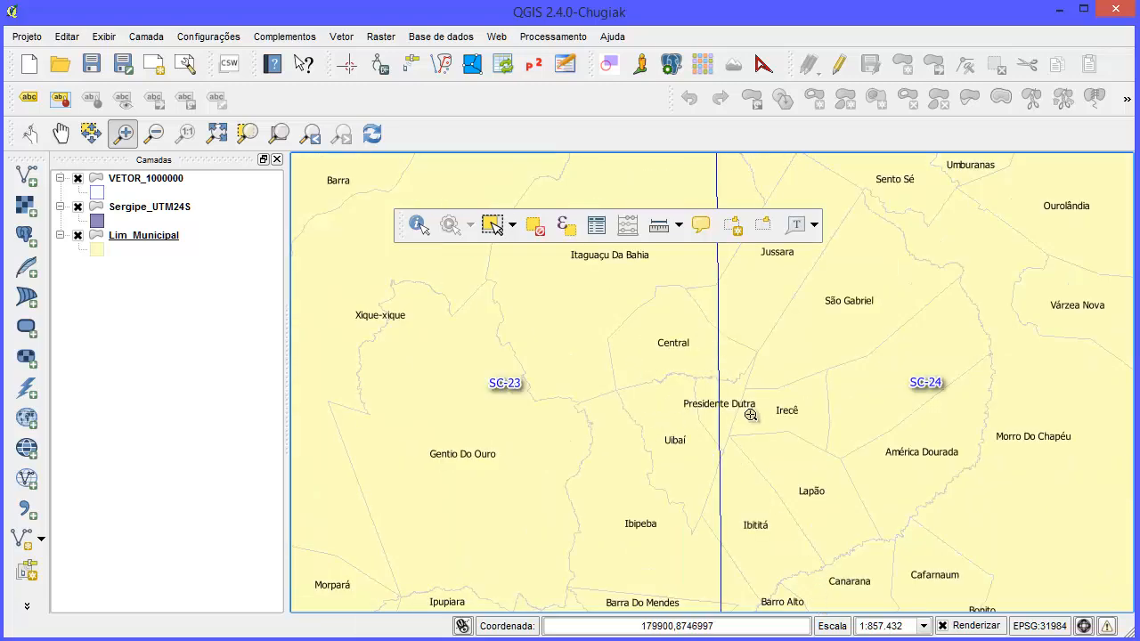
drag(719, 501, 787, 415)
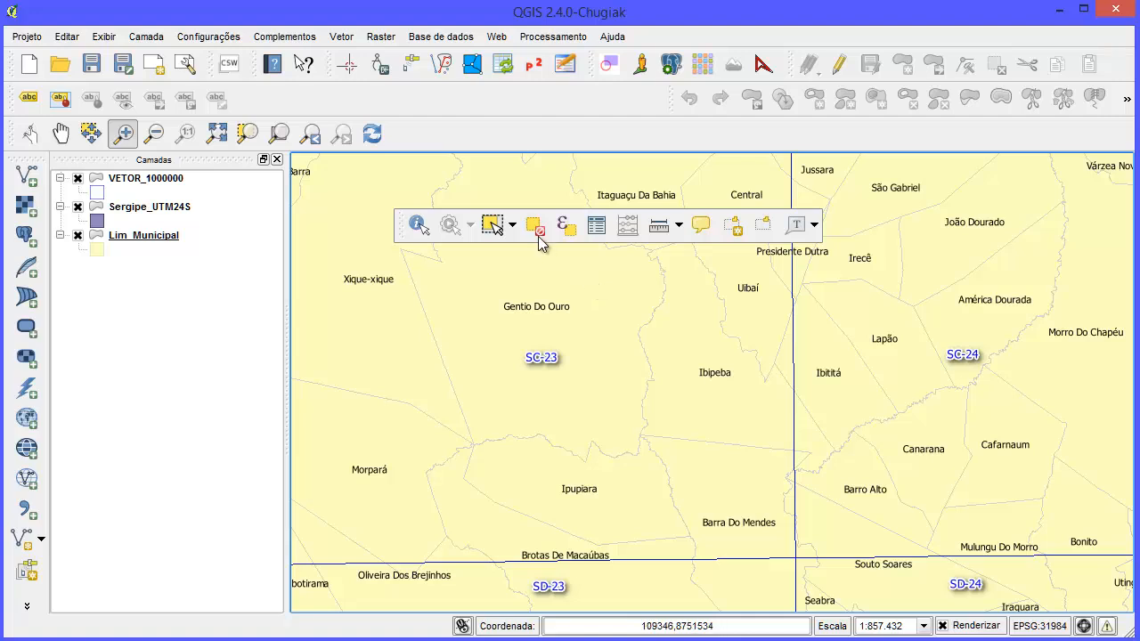
click(492, 225)
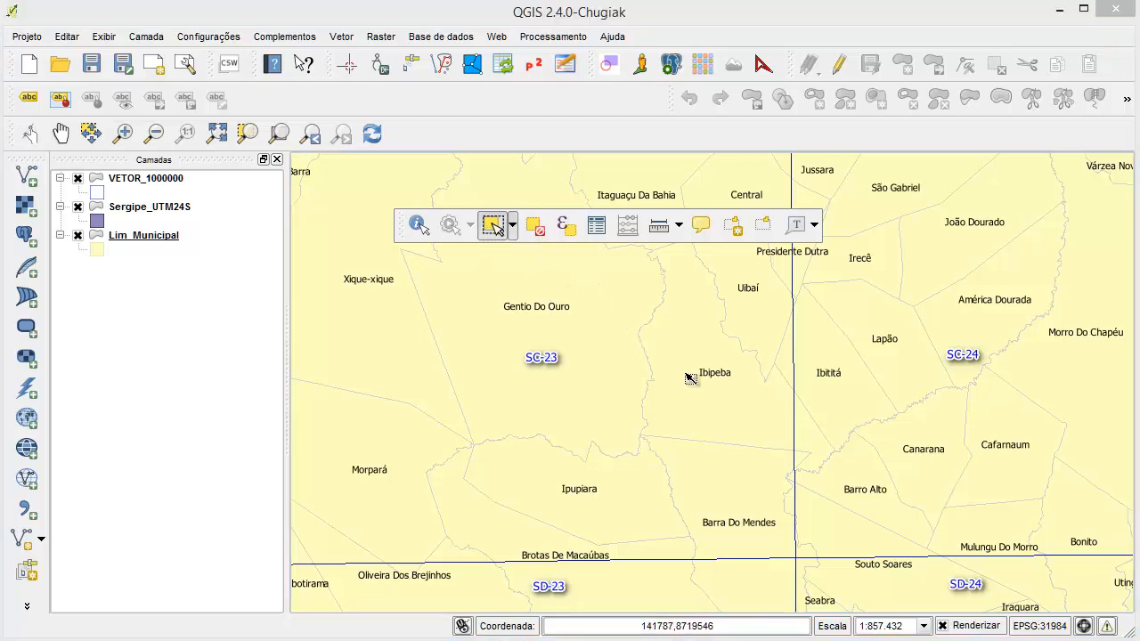
click(731, 399)
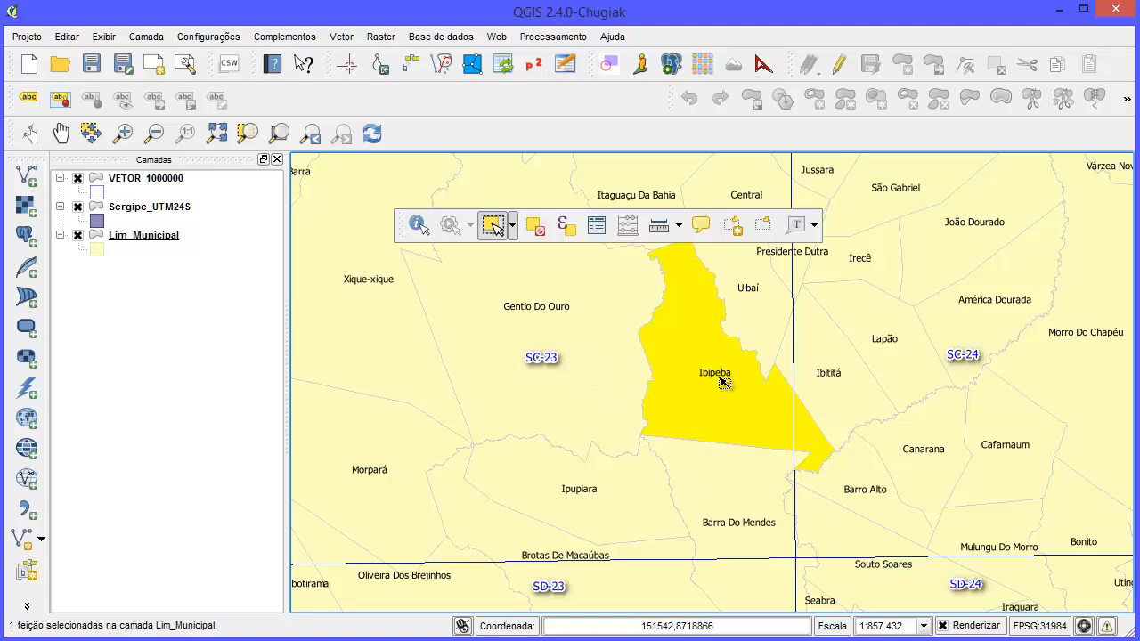
Step: Examine how Uibaí and Presidente Dutra lie relative to the boundary between sheets SC-23 and SC-24
drag(743, 317, 747, 452)
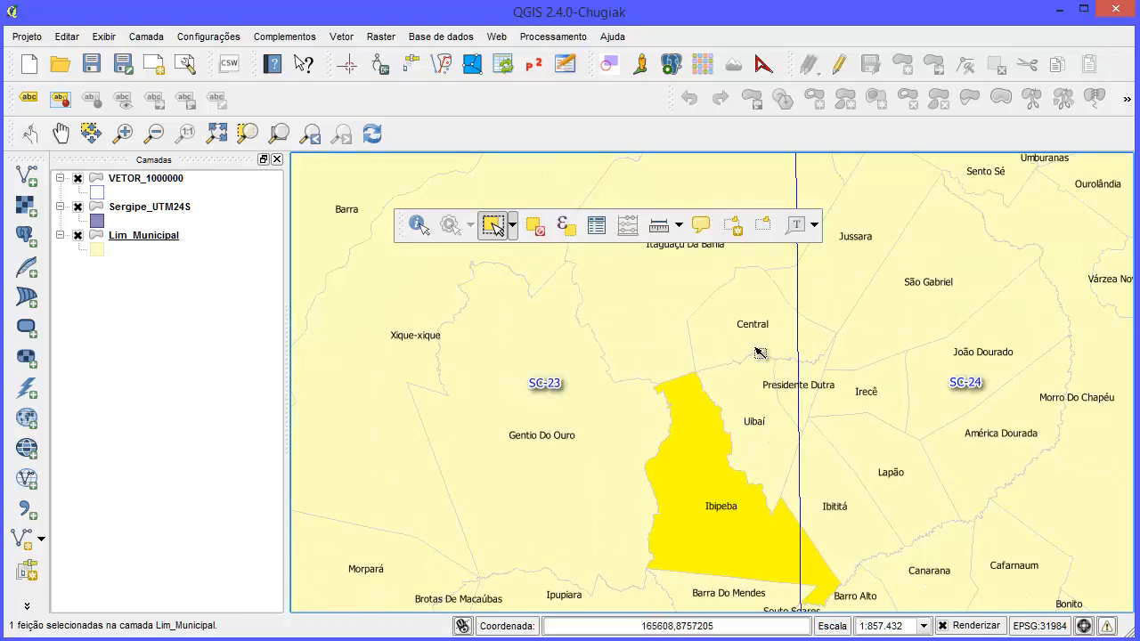
scroll(751, 353, up, 1)
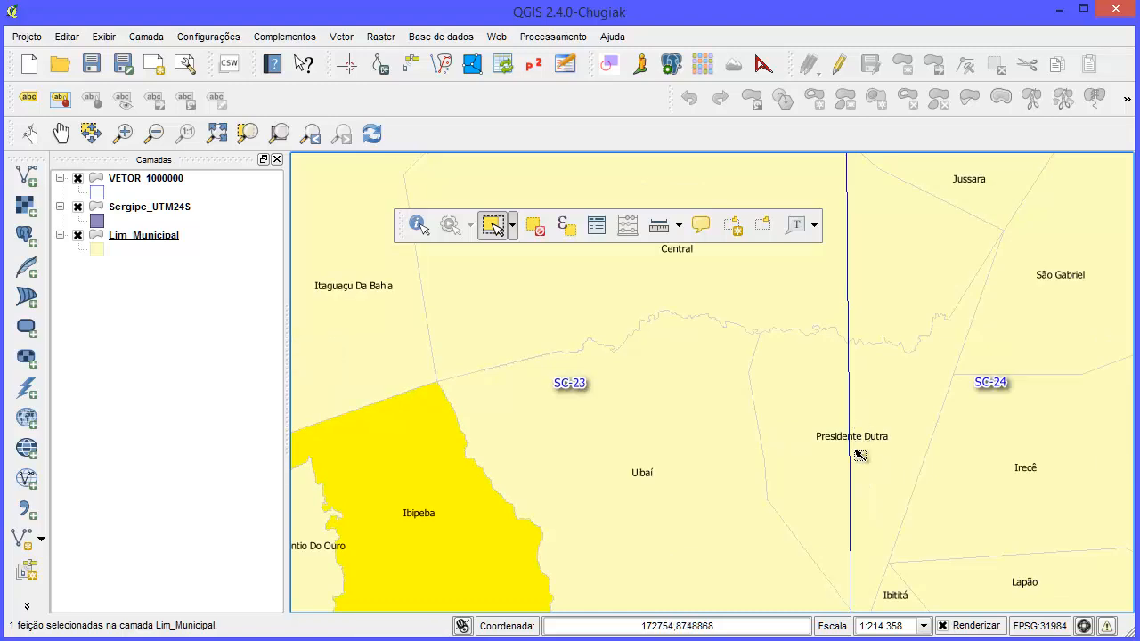
drag(855, 450, 836, 387)
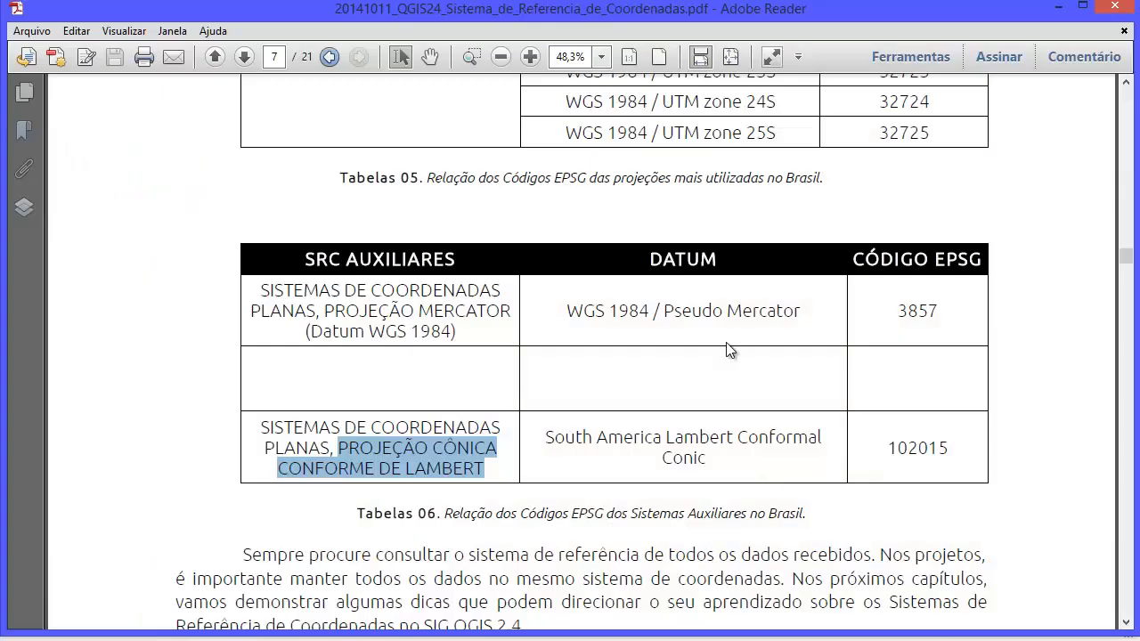
Step: In the coordinate systems PDF in Adobe Reader, find Tabela 04 and highlight the geodetic system's text about creating raster mosaics
scroll(728, 350, down, 3)
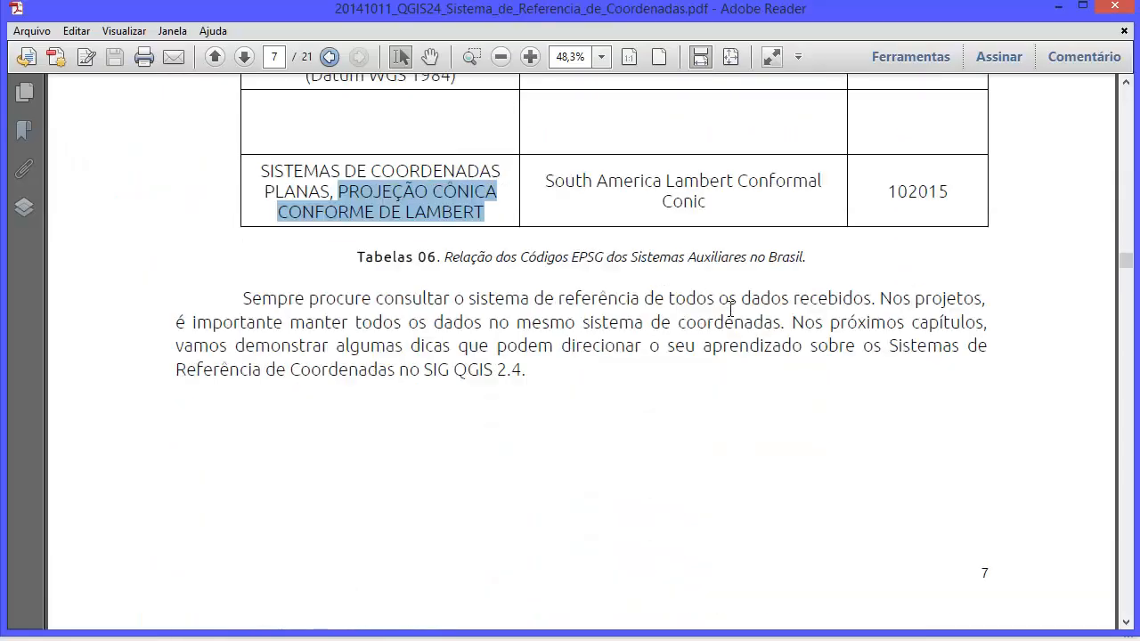
scroll(732, 321, up, 10)
scroll(730, 312, up, 20)
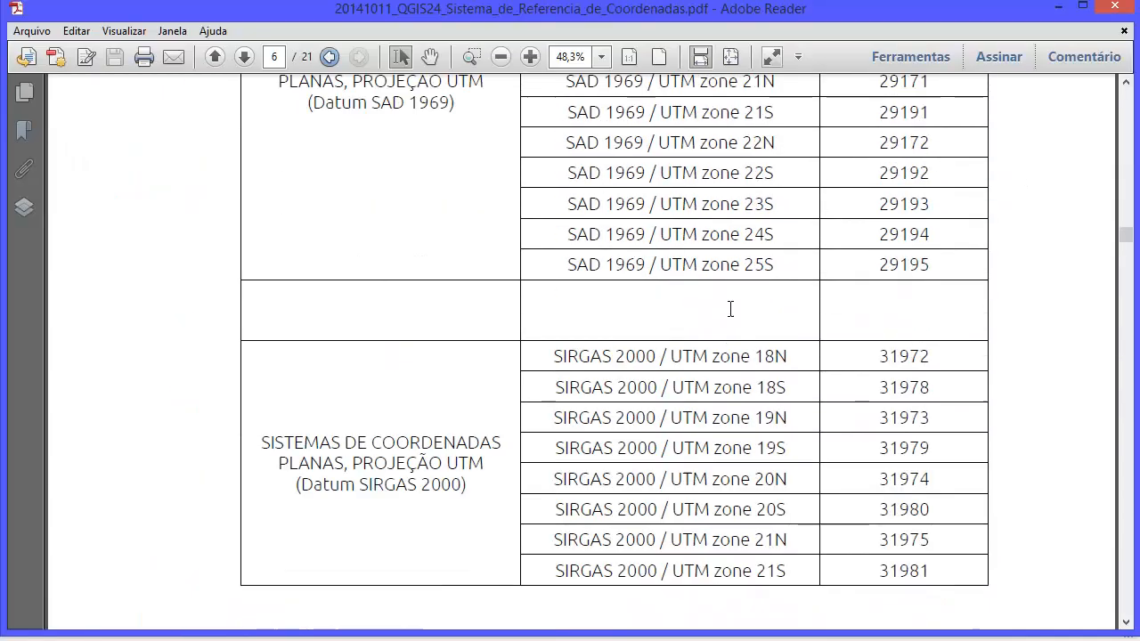
scroll(731, 309, up, 10)
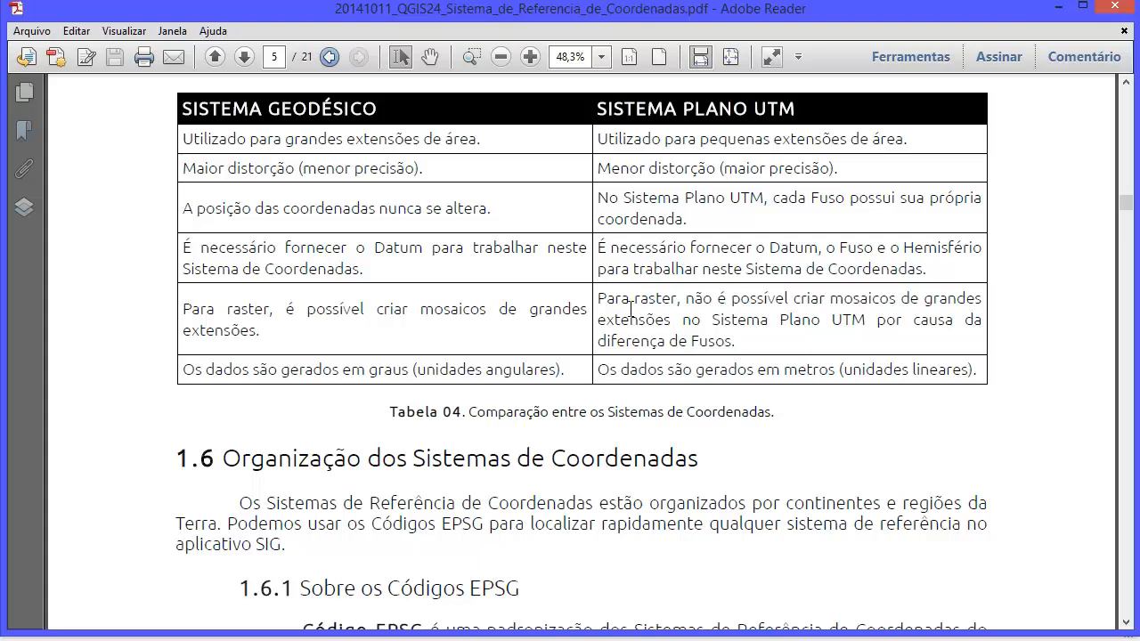
drag(271, 307, 381, 332)
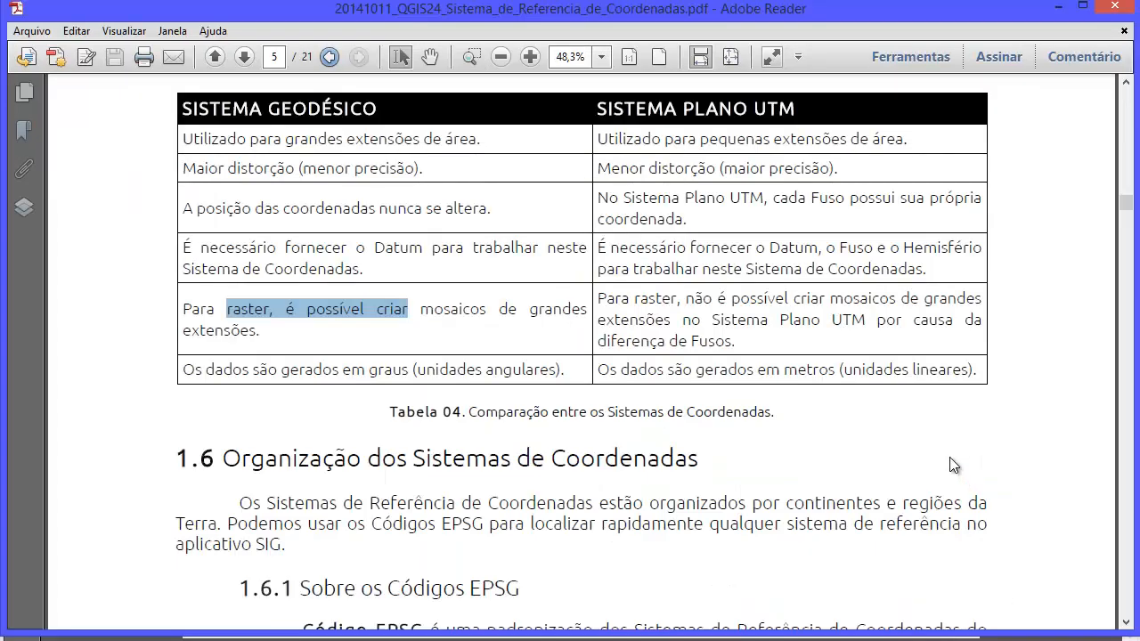
Step: Review sections 1.4 and 1.5 and the EPSG tables, and highlight the South America Lambert Conformal Conic code 102015 in Tabelas 06
scroll(954, 463, up, 5)
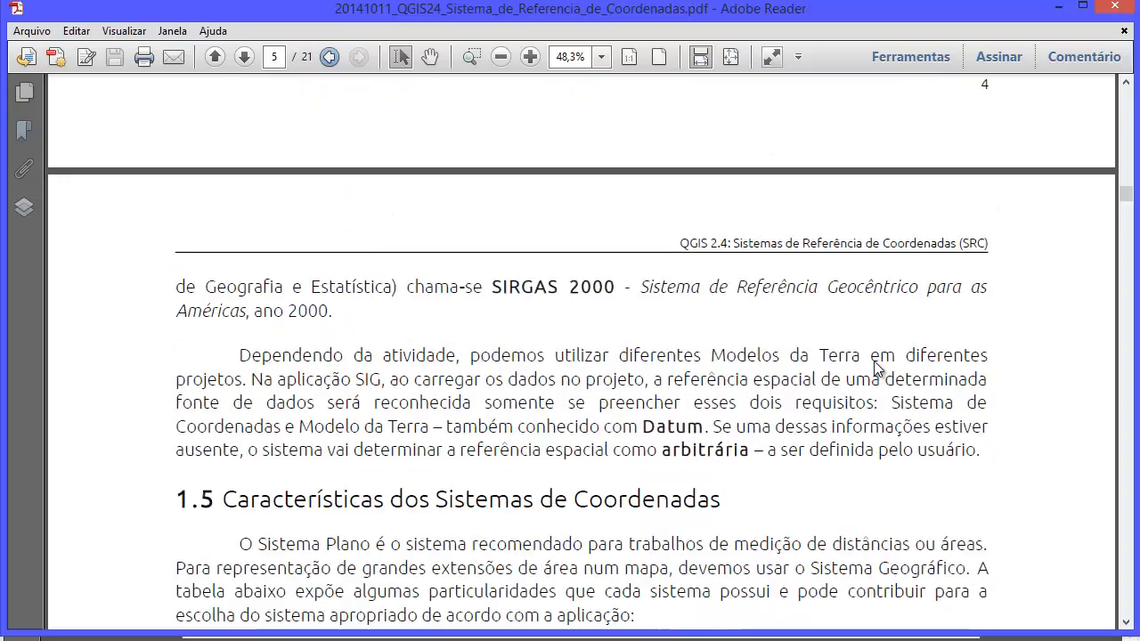
scroll(878, 368, up, 10)
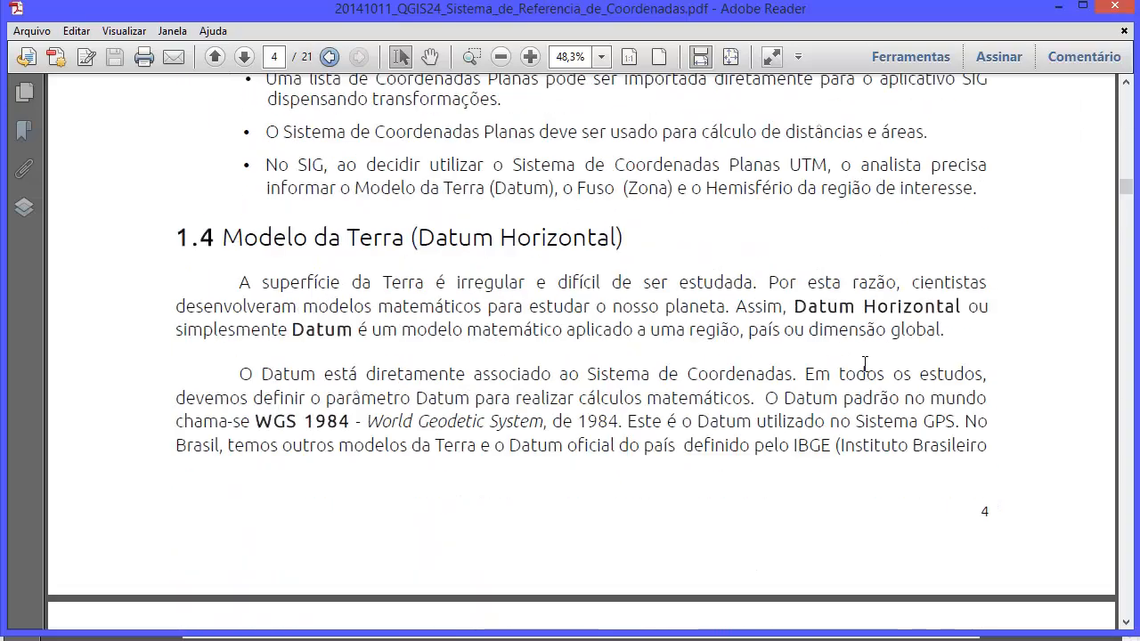
scroll(864, 363, down, 12)
scroll(863, 367, up, 6)
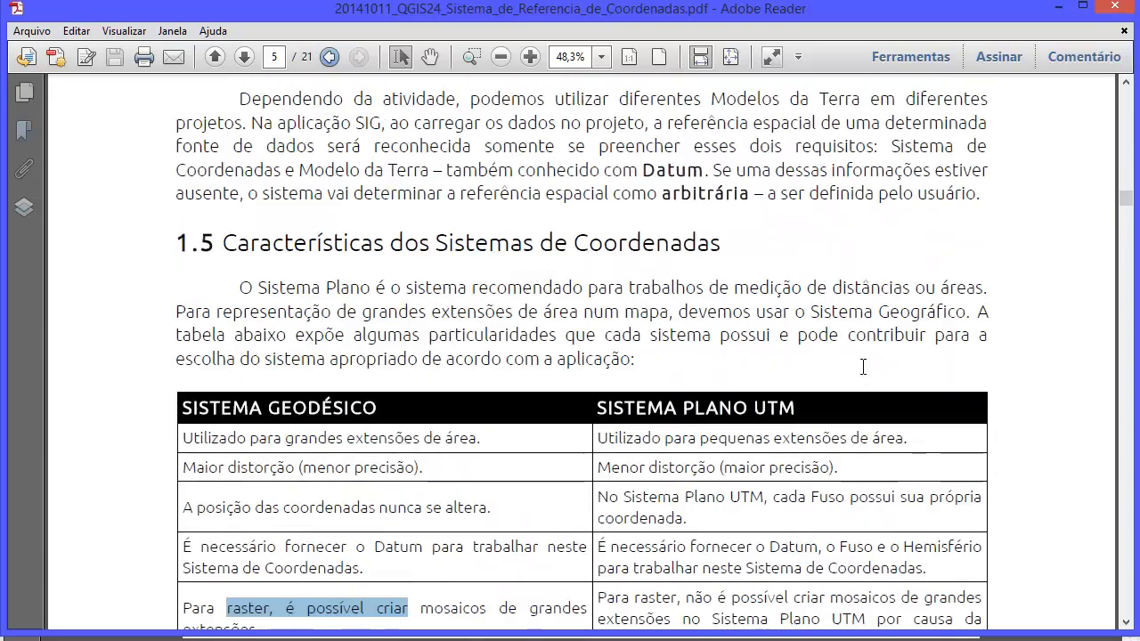
scroll(863, 367, down, 20)
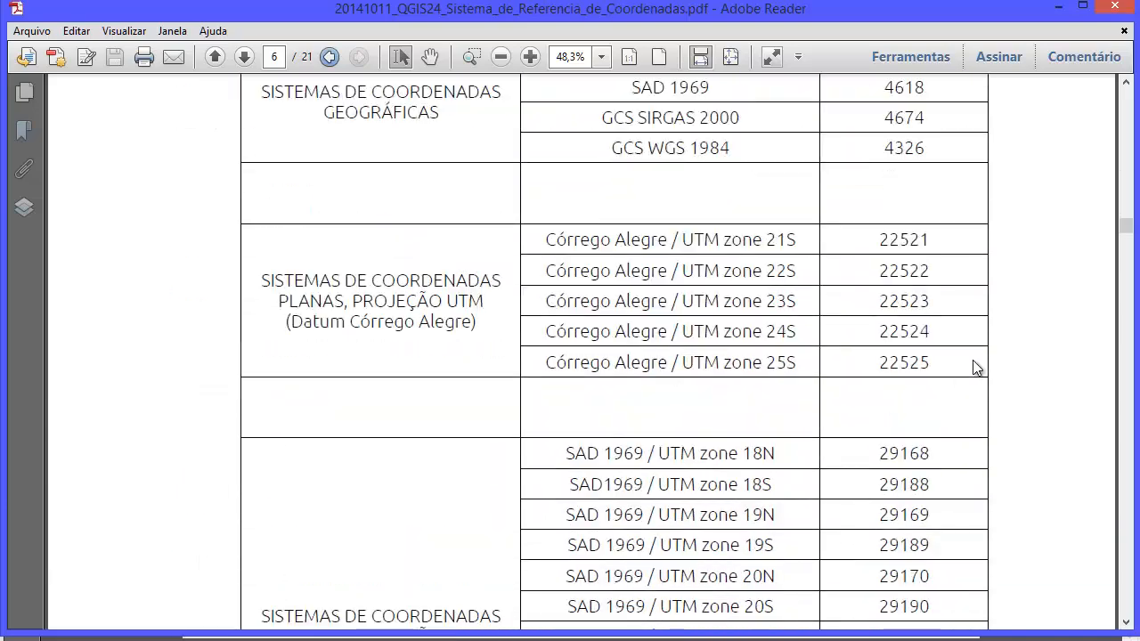
drag(1126, 232, 1068, 265)
scroll(656, 276, up, 3)
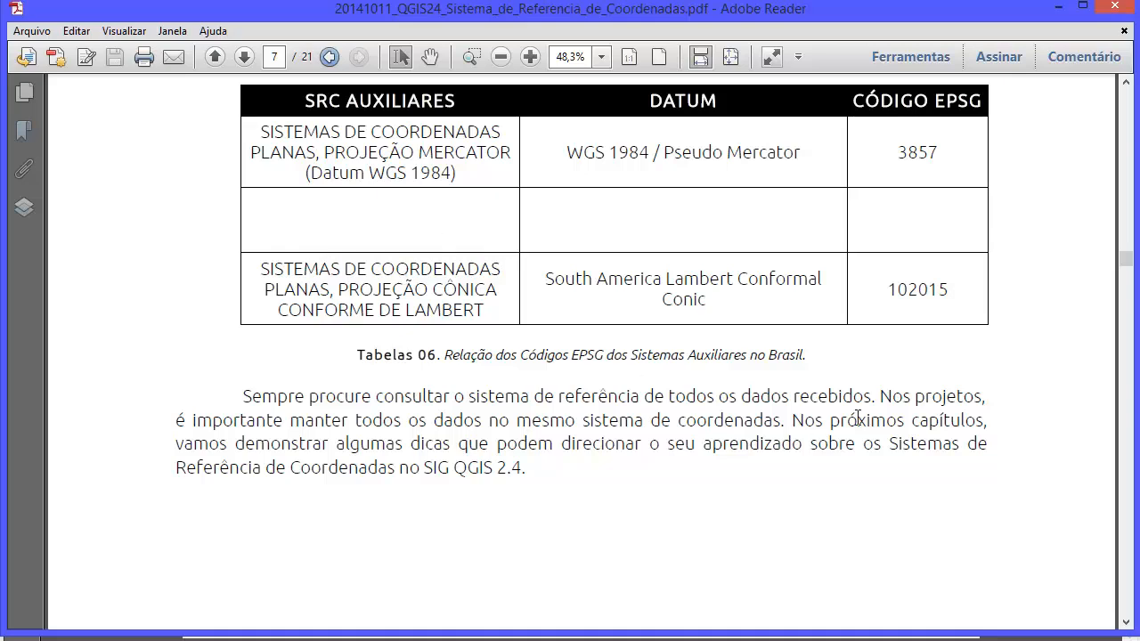
double_click(874, 276)
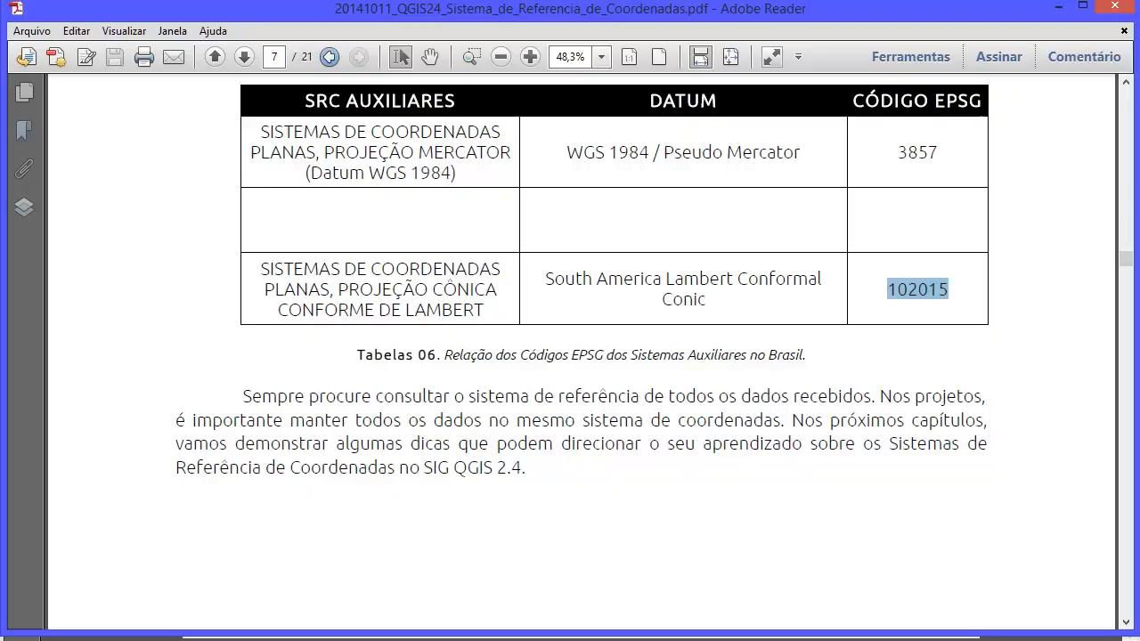
Step: Switch back to QGIS and examine the full extent of Ibipeba across the boundary between sheets SC-23 and SC-24
key(alt+Tab)
drag(494, 475, 671, 350)
drag(595, 433, 648, 410)
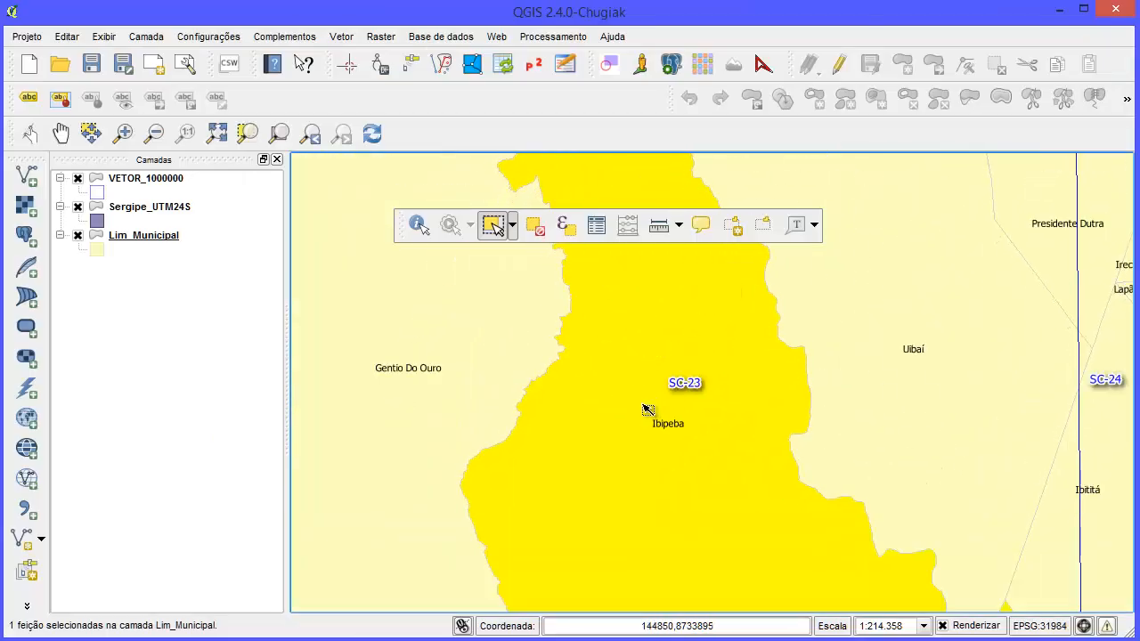
scroll(644, 401, down, 1)
scroll(649, 400, down, 1)
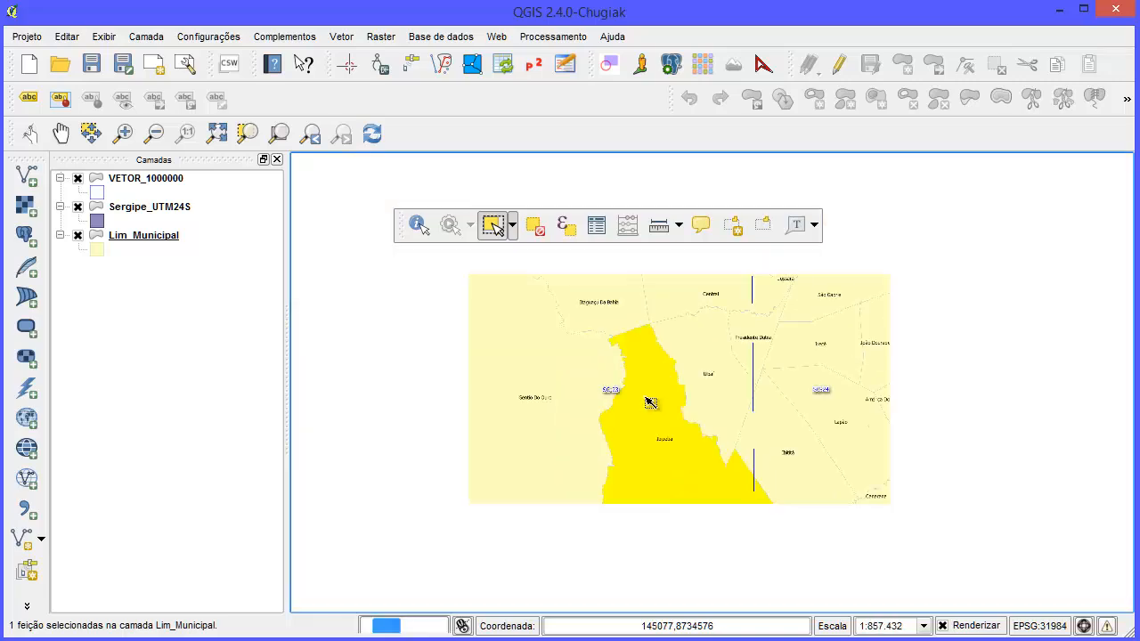
drag(657, 433, 686, 384)
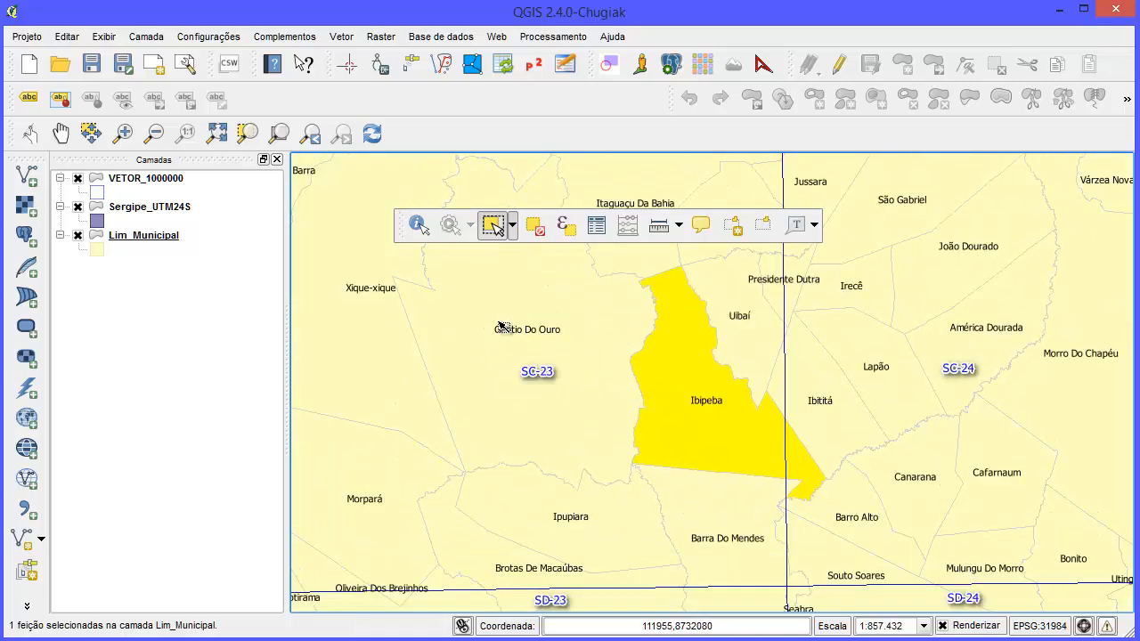
Step: Check the coordinate reference system in the Lim_Municipal layer's properties and close them
click(142, 236)
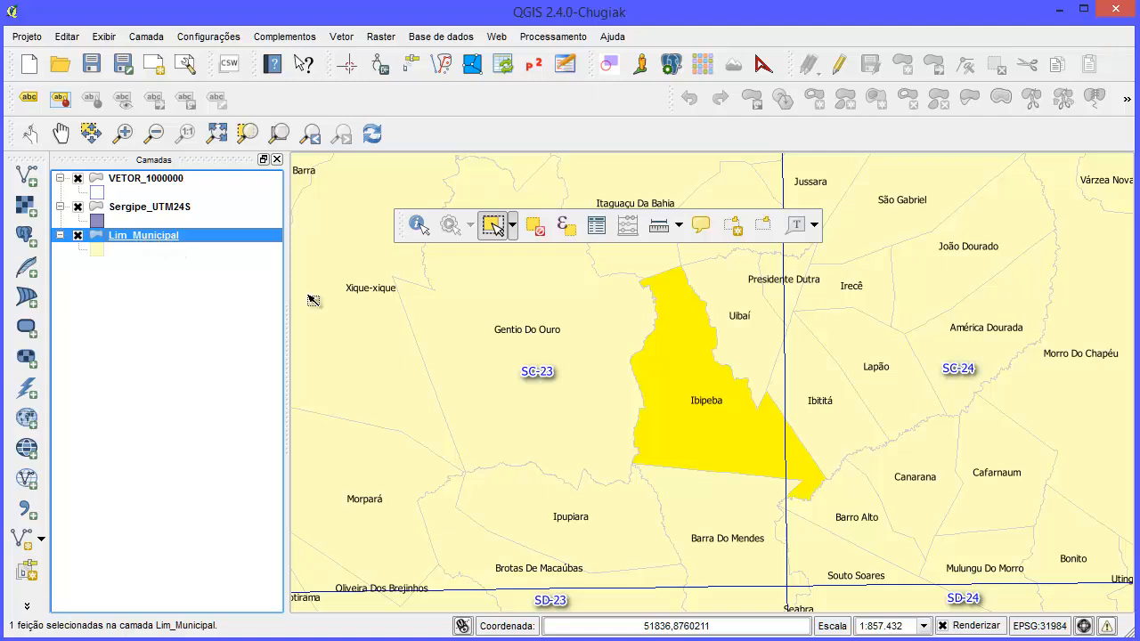
right_click(192, 230)
click(321, 493)
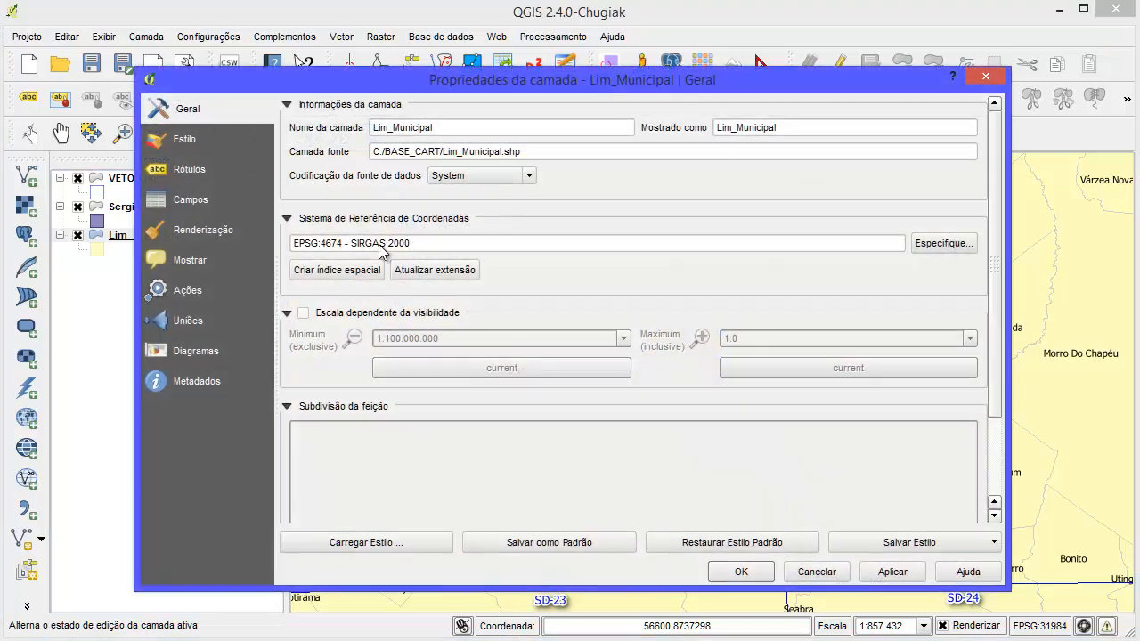
drag(419, 249, 303, 246)
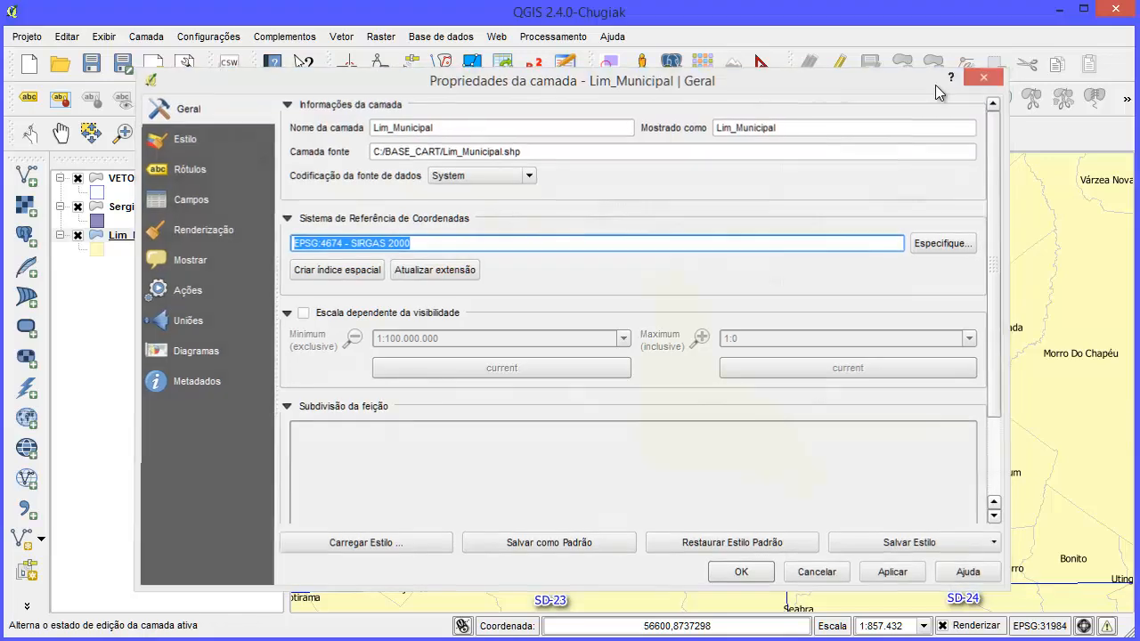
click(983, 77)
Step: Check the coordinate reference system in the Sergipe_UTM24S layer's properties and cancel the dialog
right_click(151, 209)
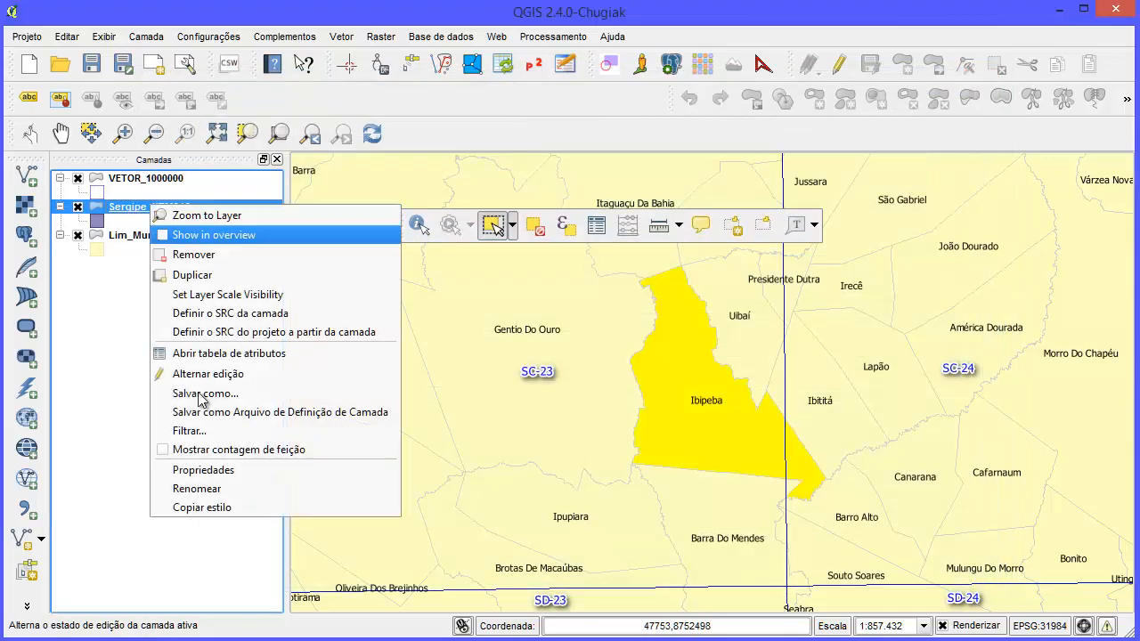
click(203, 466)
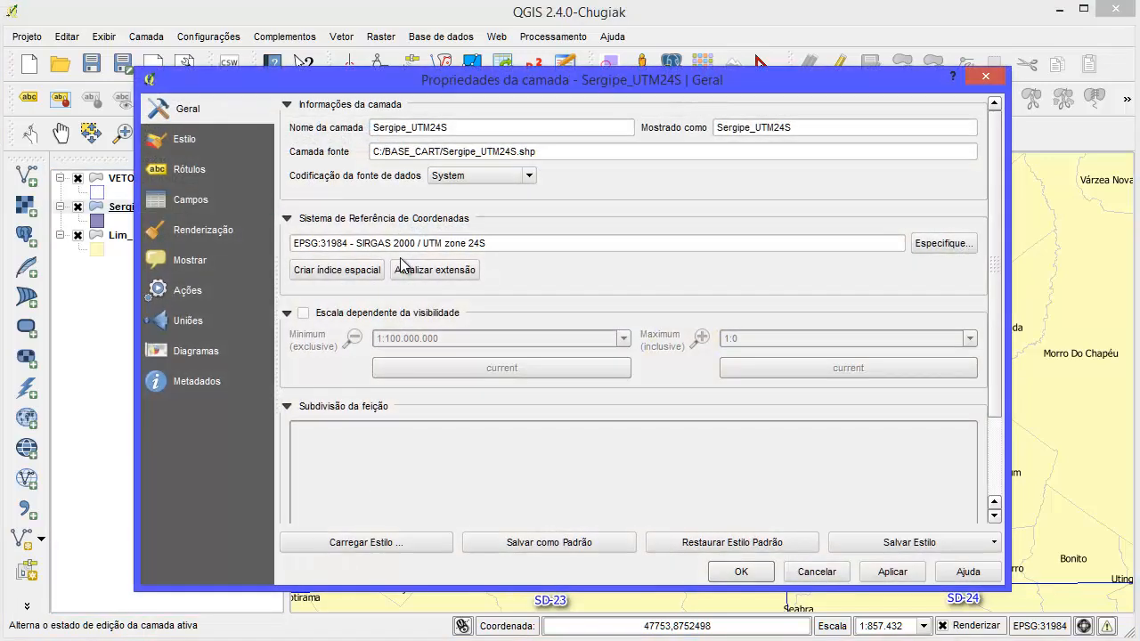
drag(498, 247, 312, 244)
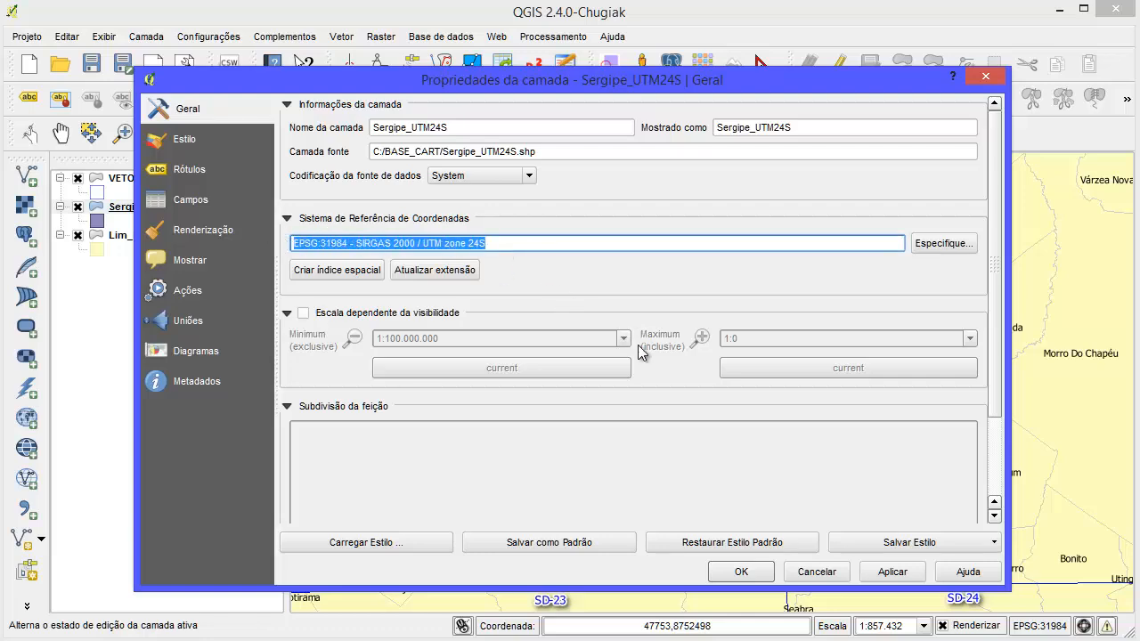
click(836, 576)
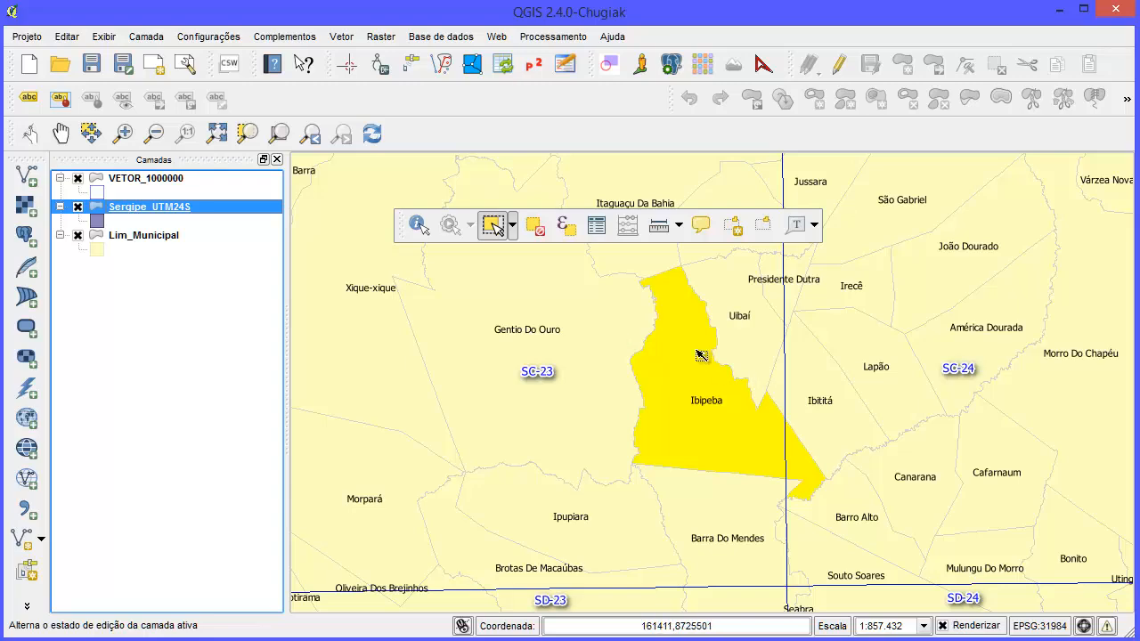
Step: View the options for saving the Lim_Municipal vector layer to a new file and close them without saving
right_click(132, 235)
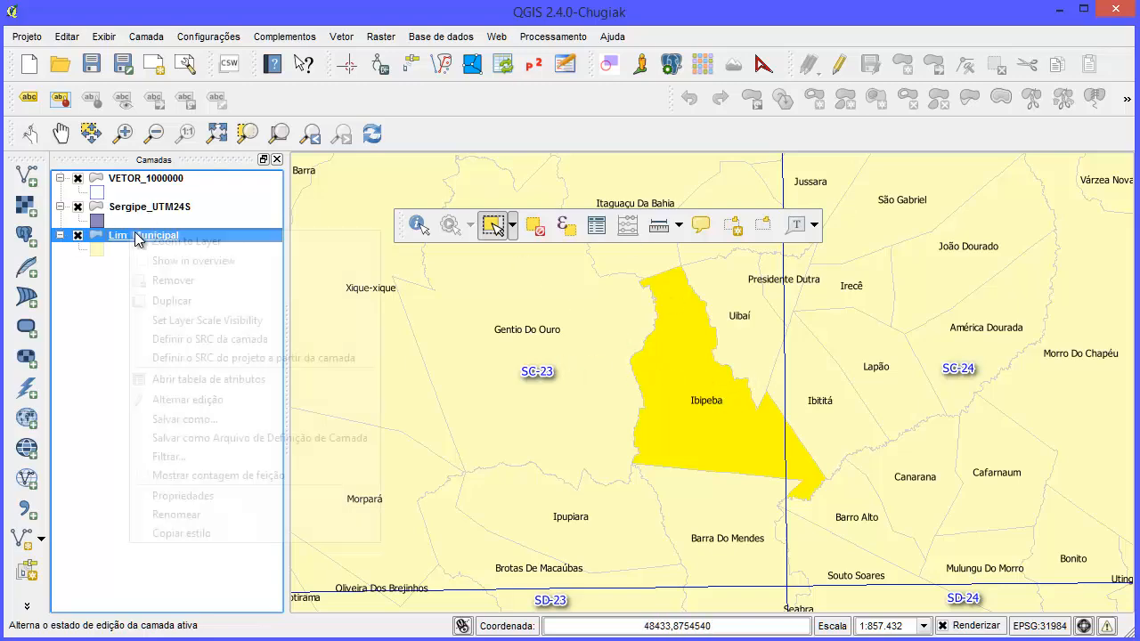
click(239, 417)
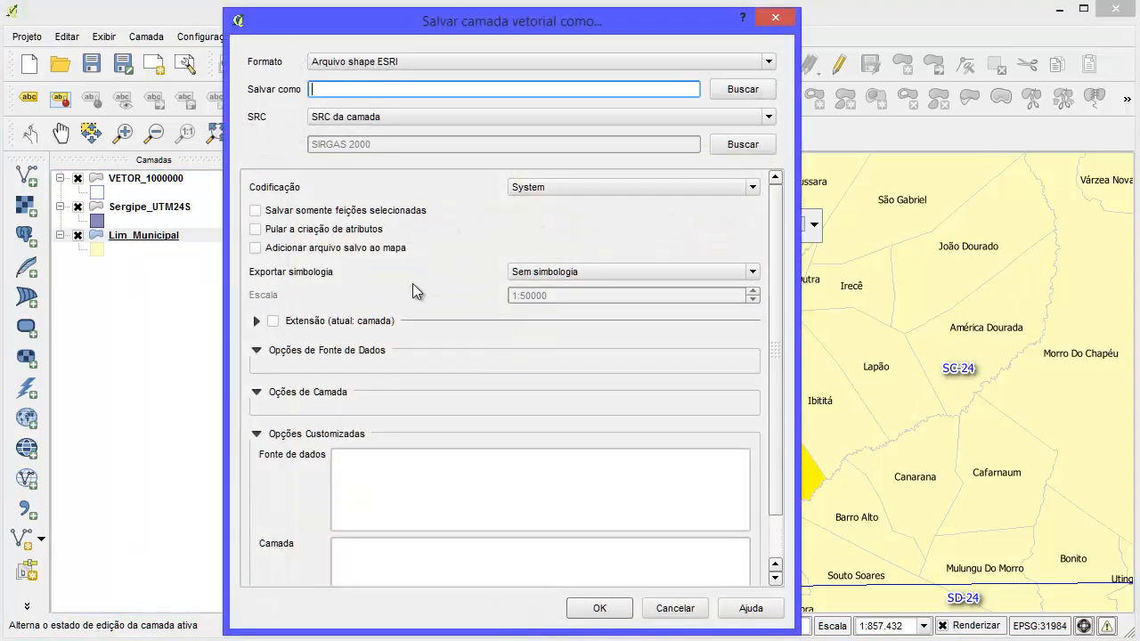
click(776, 17)
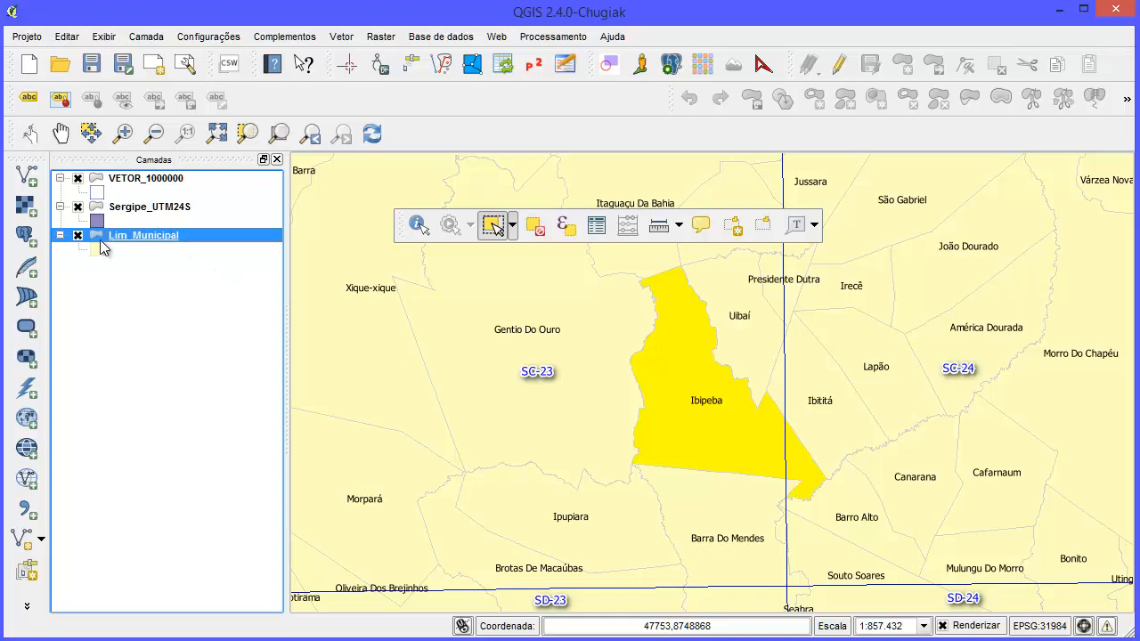
Step: Start saving the Lim_Municipal layer to a new file and open the selector for its coordinate reference system
right_click(212, 235)
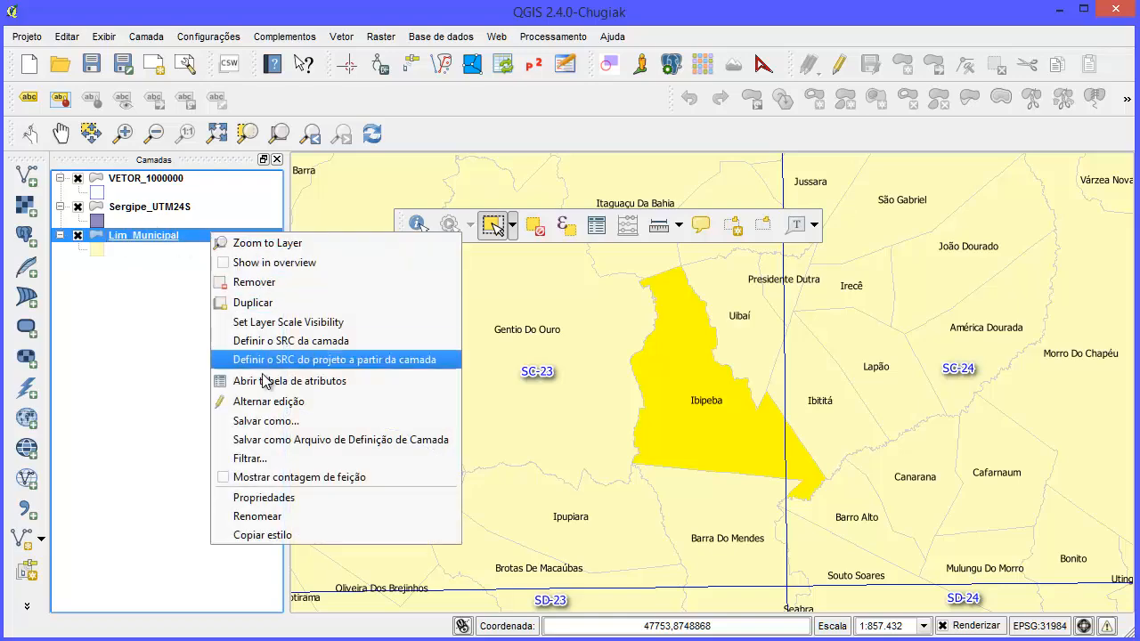
click(362, 423)
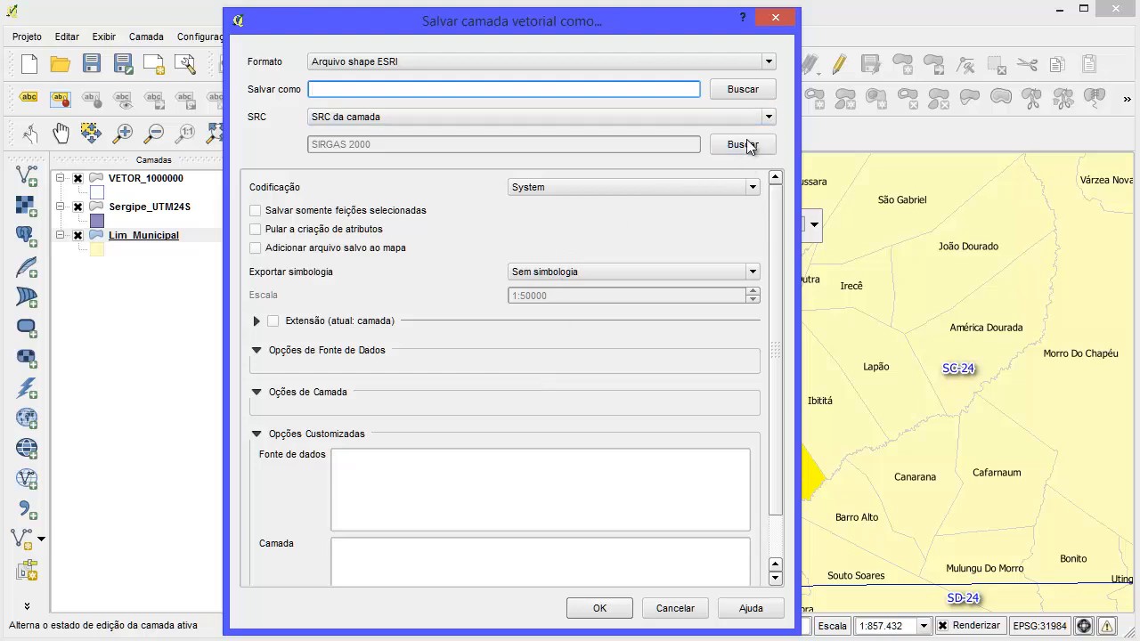
click(747, 147)
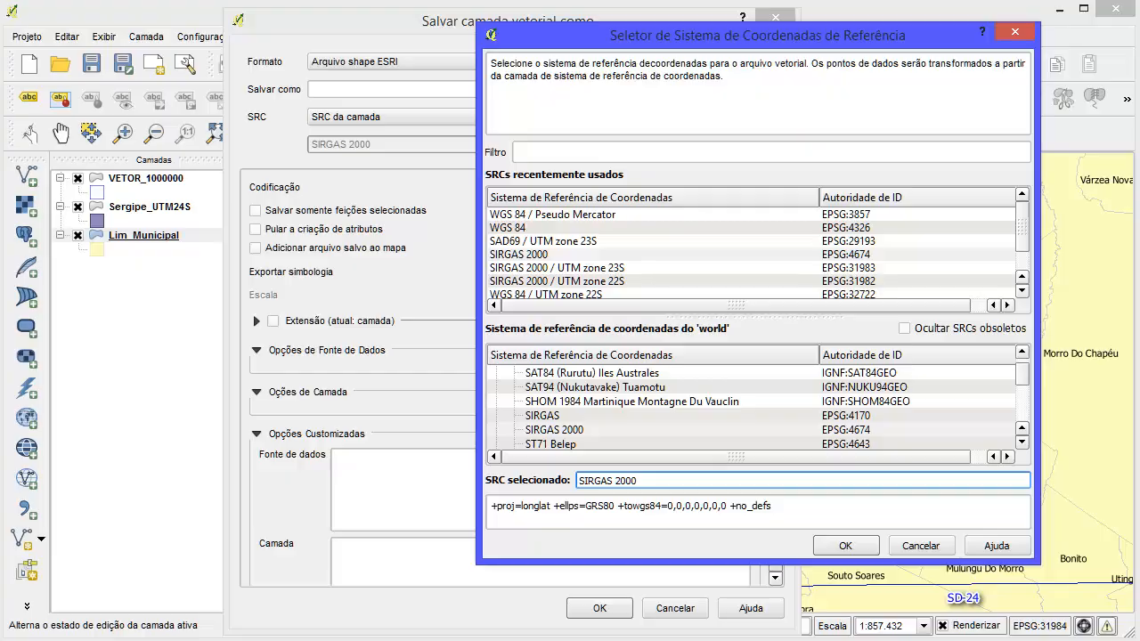
Step: Switch to Adobe Reader, look up the EPSG code of SIRGAS 2000 / UTM zone 23S in the table and return to QGIS
key(alt+Tab)
scroll(758, 427, up, 10)
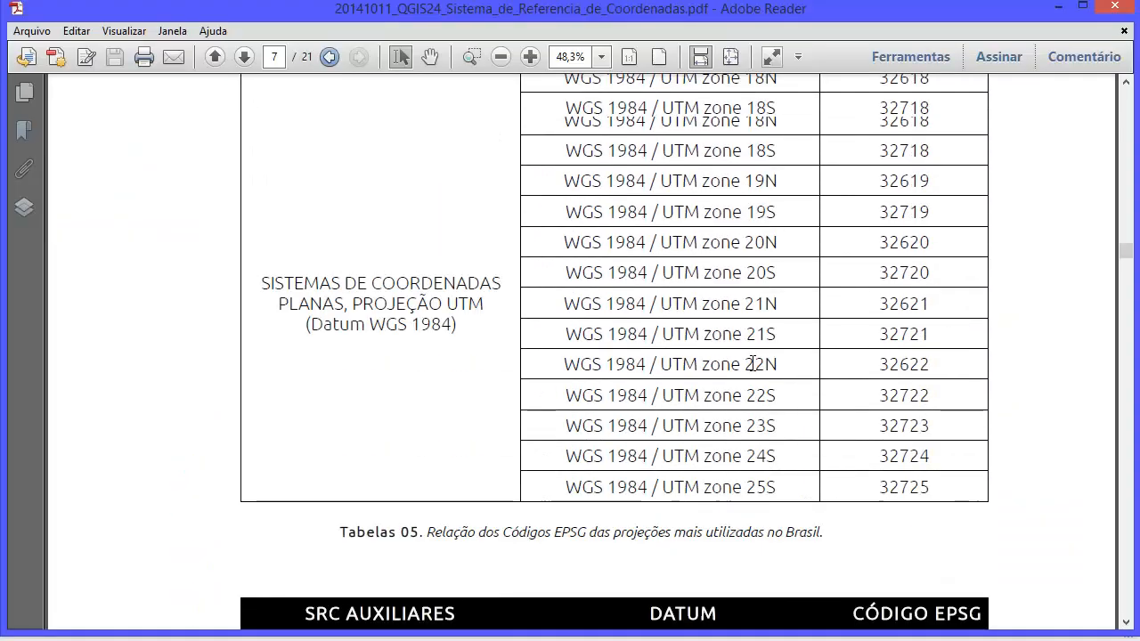
scroll(753, 364, up, 10)
scroll(756, 365, down, 4)
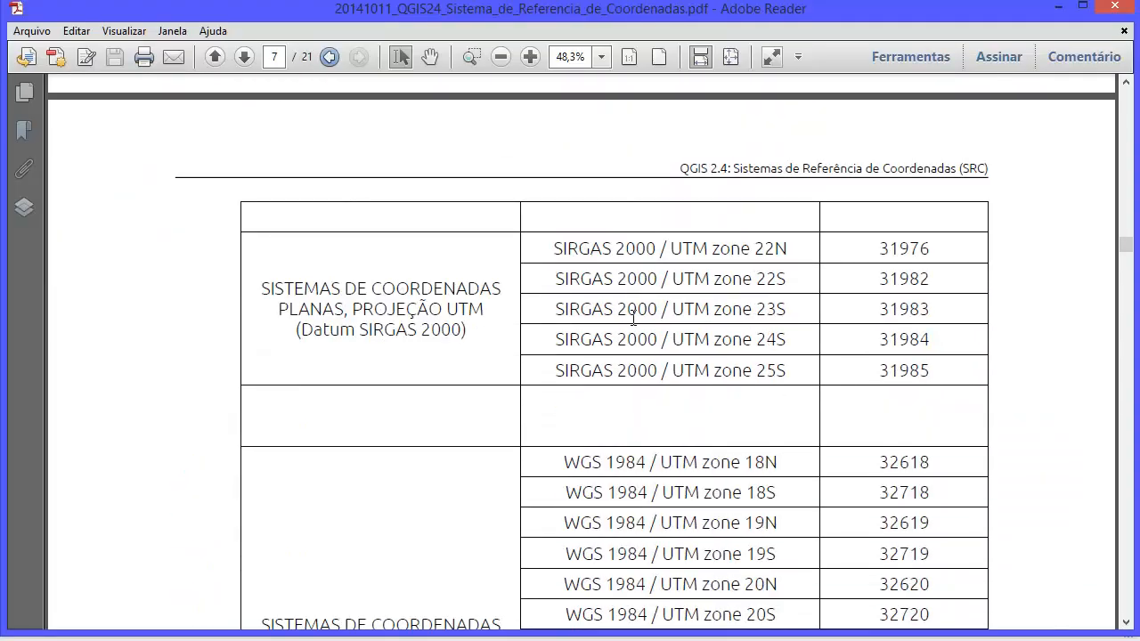
drag(555, 309, 931, 318)
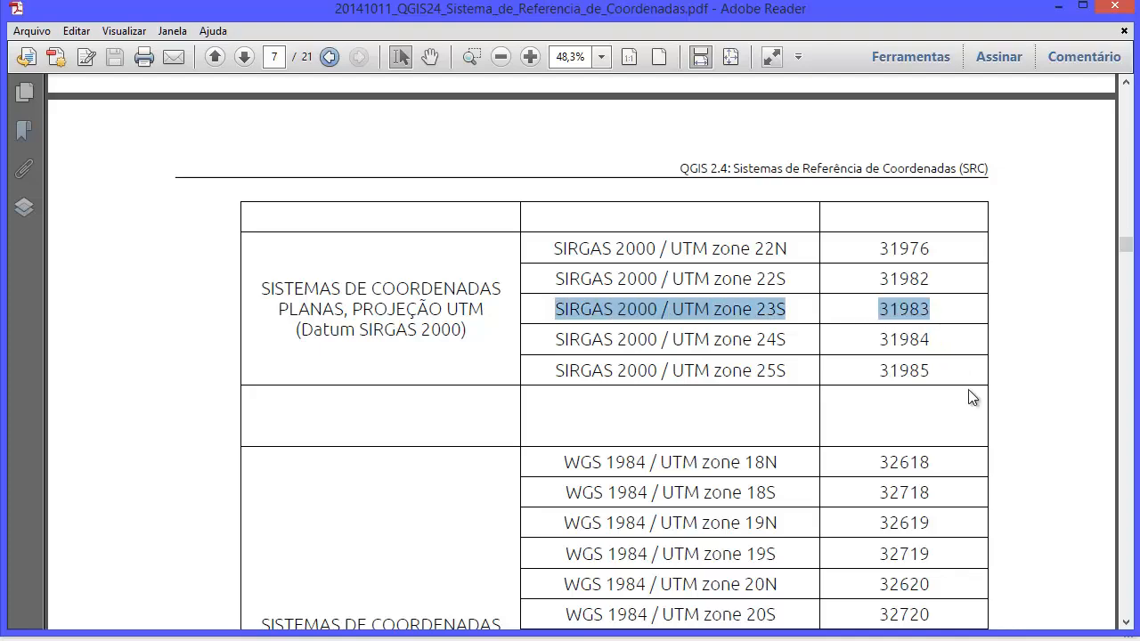
click(1057, 8)
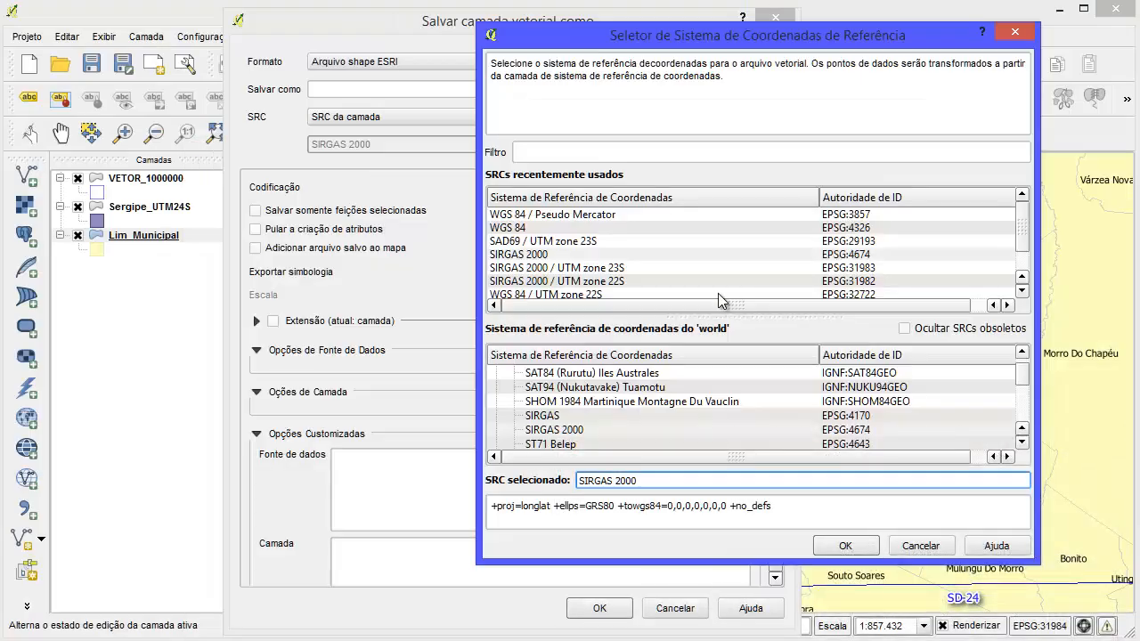
Step: Filter the reference systems by 31983 and set SIRGAS 2000 / UTM zone 23S for the exported layer
click(644, 152)
text(31)
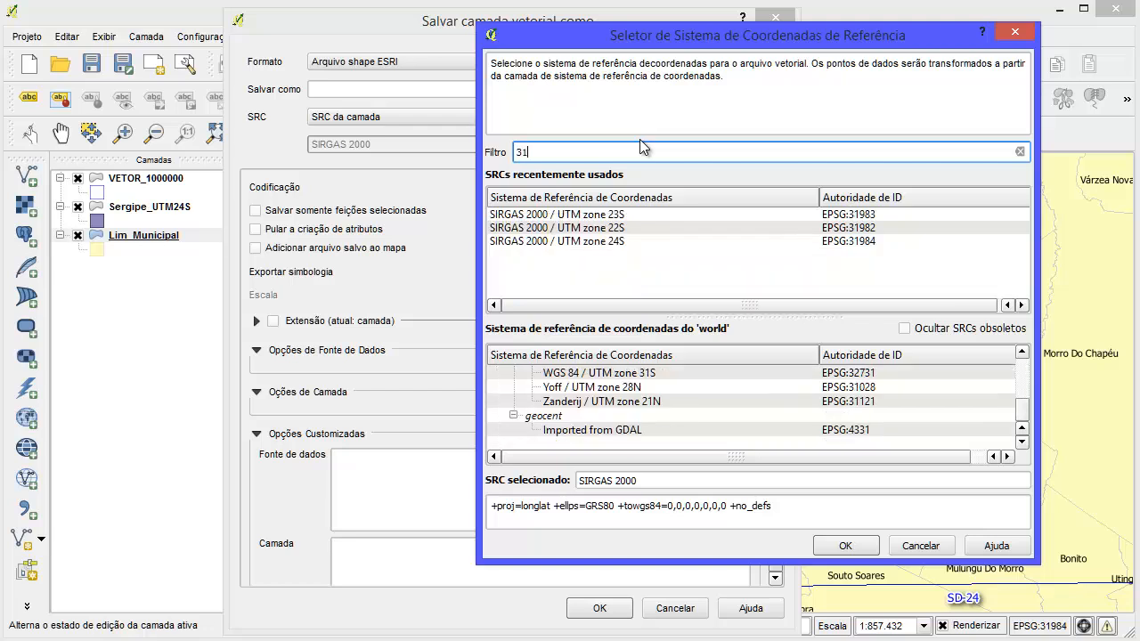
text(983)
key(BackSpace)
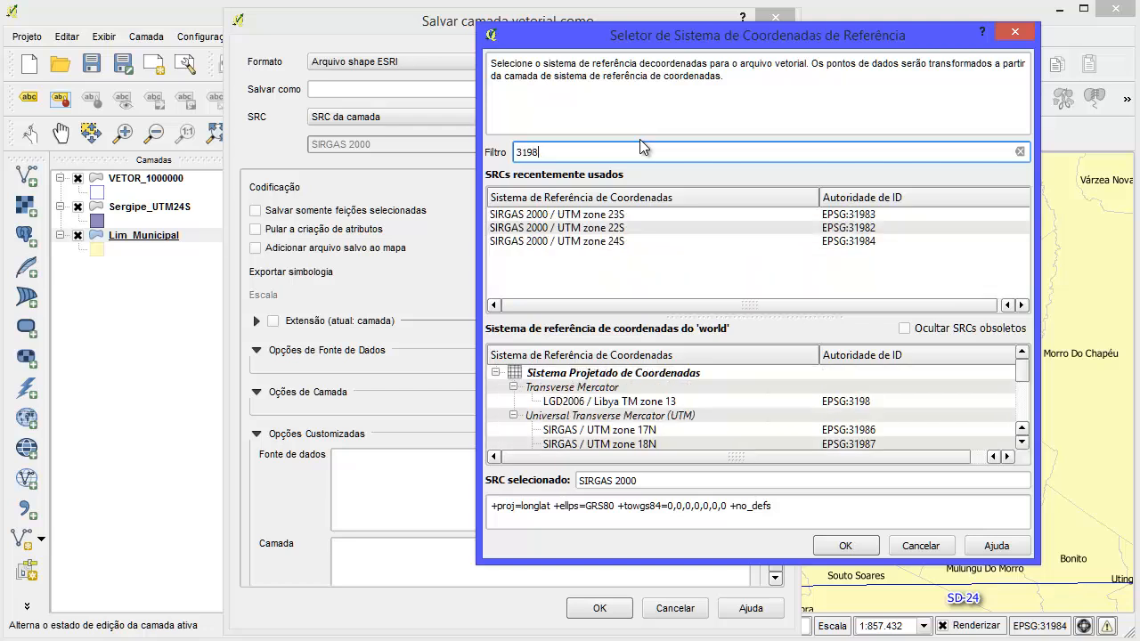
text(3)
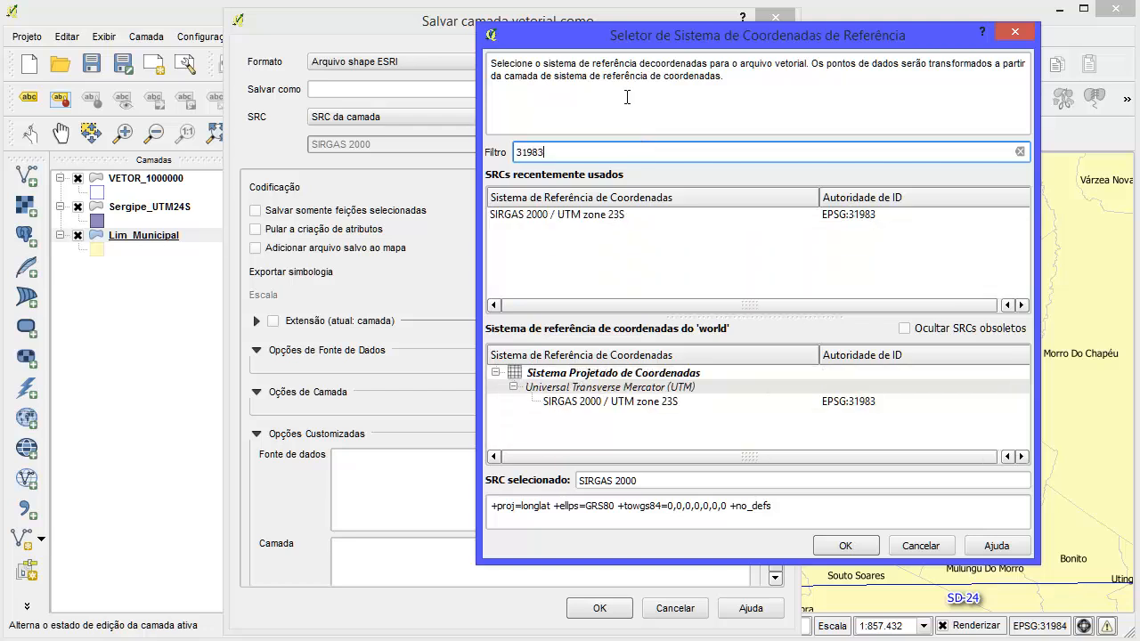
click(656, 438)
click(659, 402)
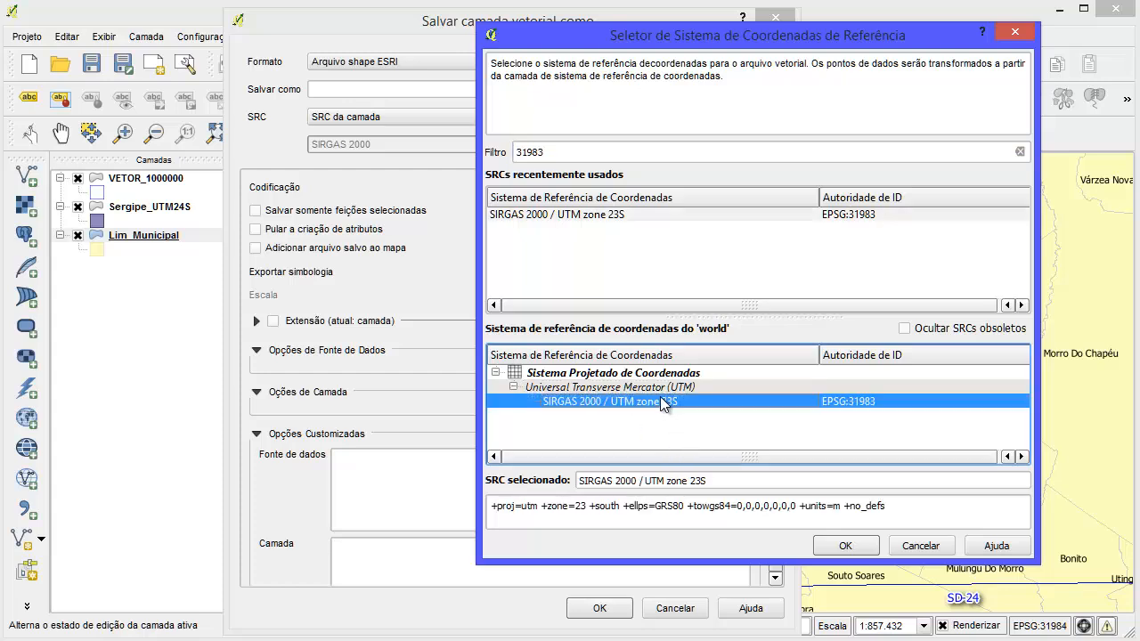
click(840, 546)
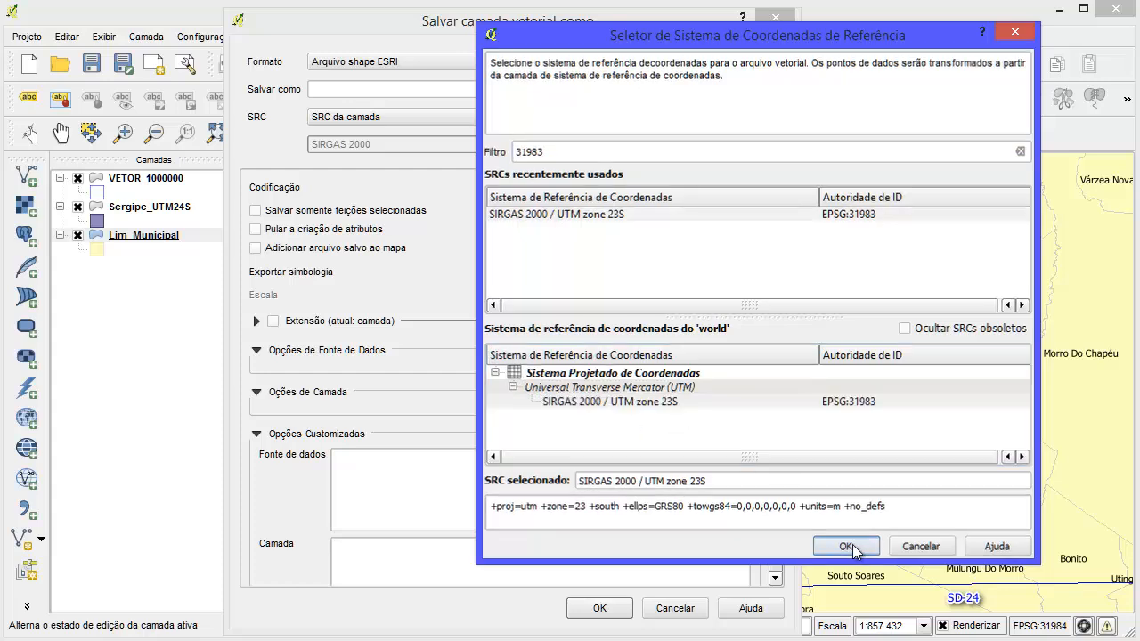
Step: Restrict the export to the selected features and check the selected municipality on the map behind the dialog
click(303, 211)
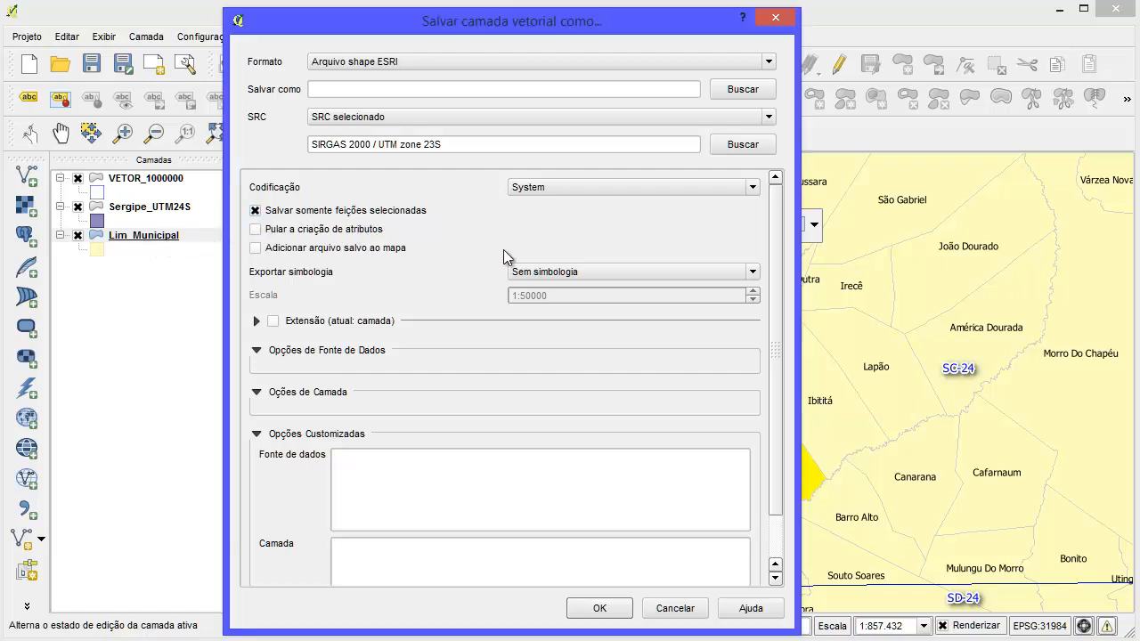
drag(614, 23, 398, 7)
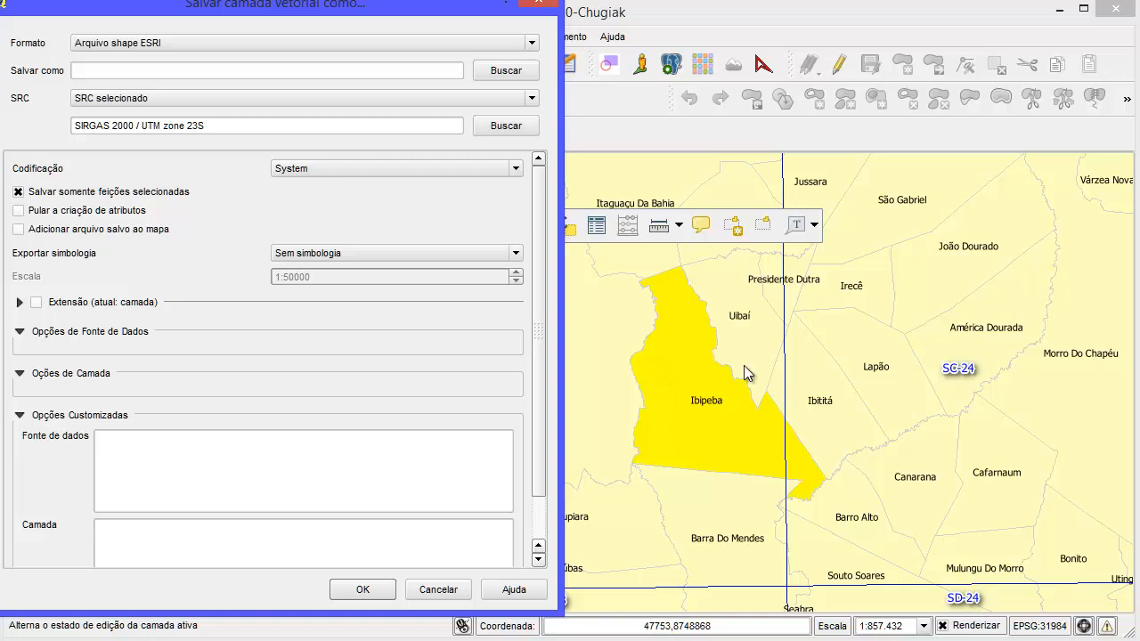
drag(426, 24, 578, 43)
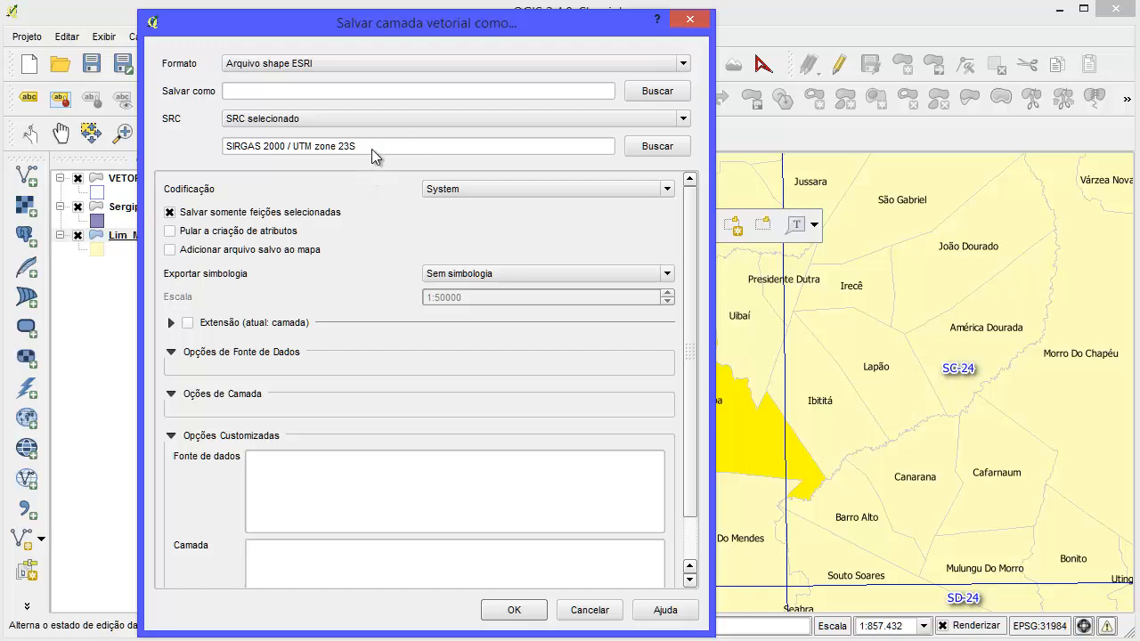
drag(371, 148, 225, 135)
Step: Export the selection as the shapefile Ibipeba_UTM23S in the BASE_CART folder and add it to the map
click(660, 91)
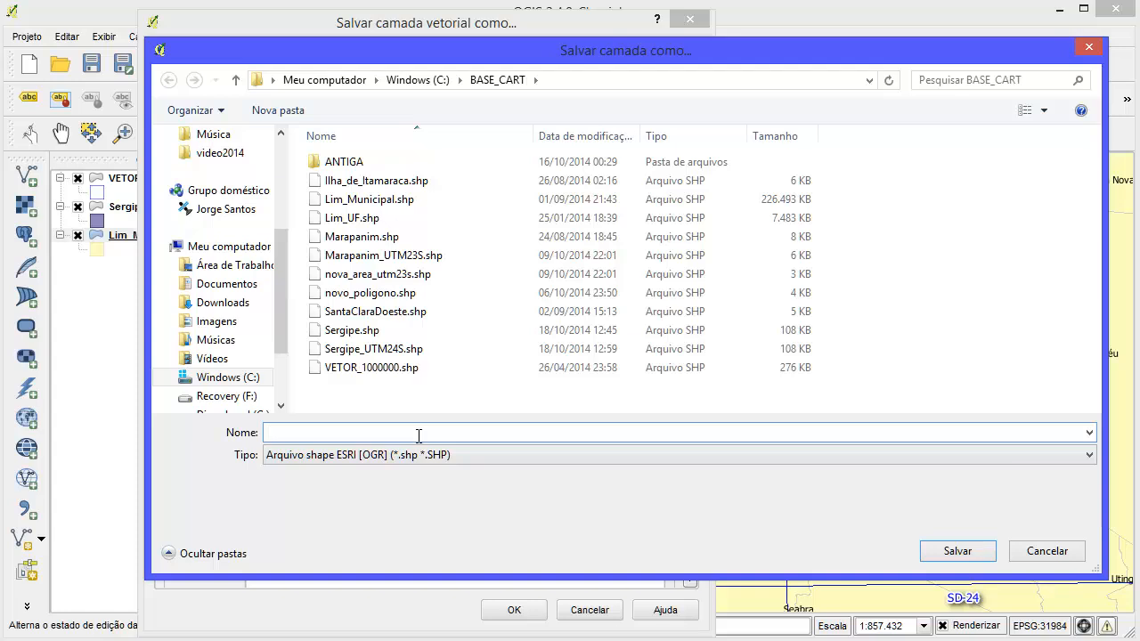
text(Ibipeba_UTM23S)
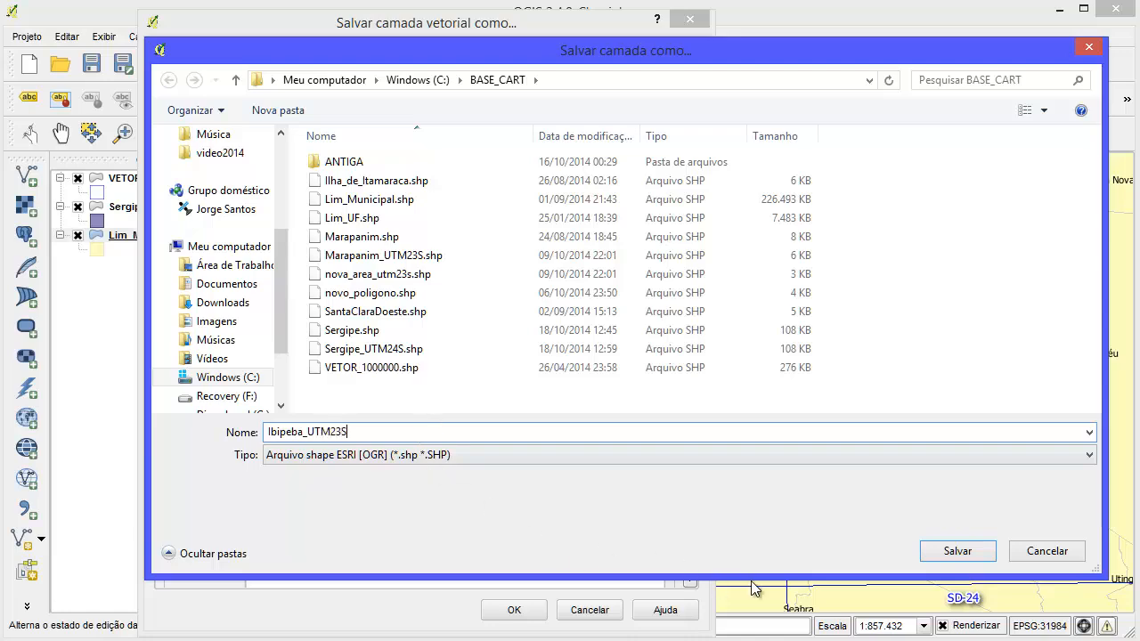
click(976, 549)
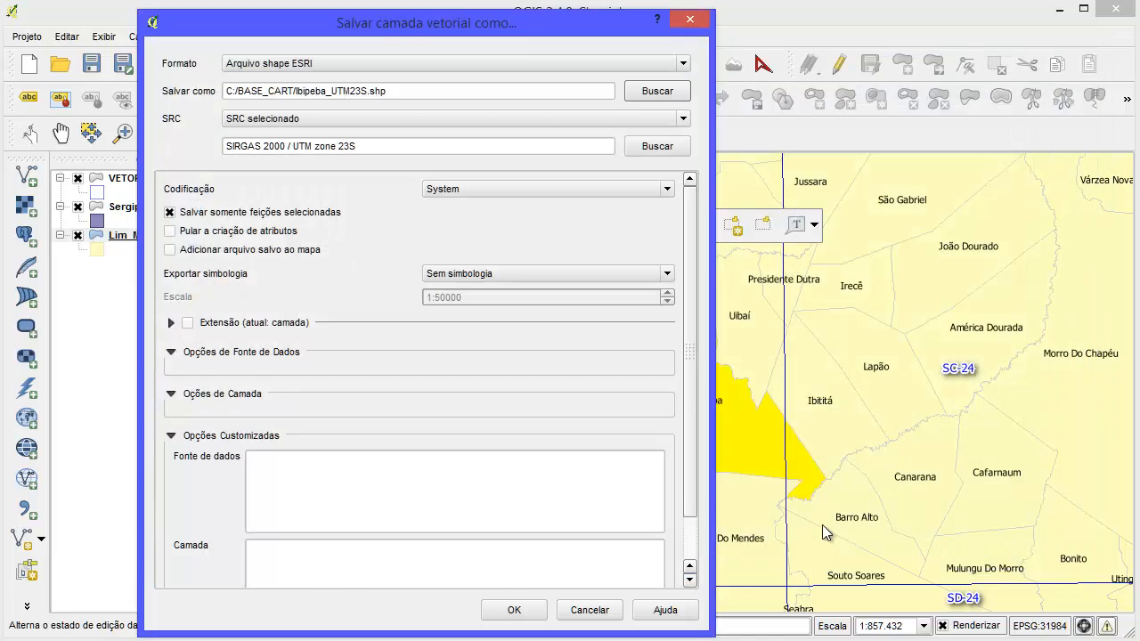
click(249, 249)
click(487, 615)
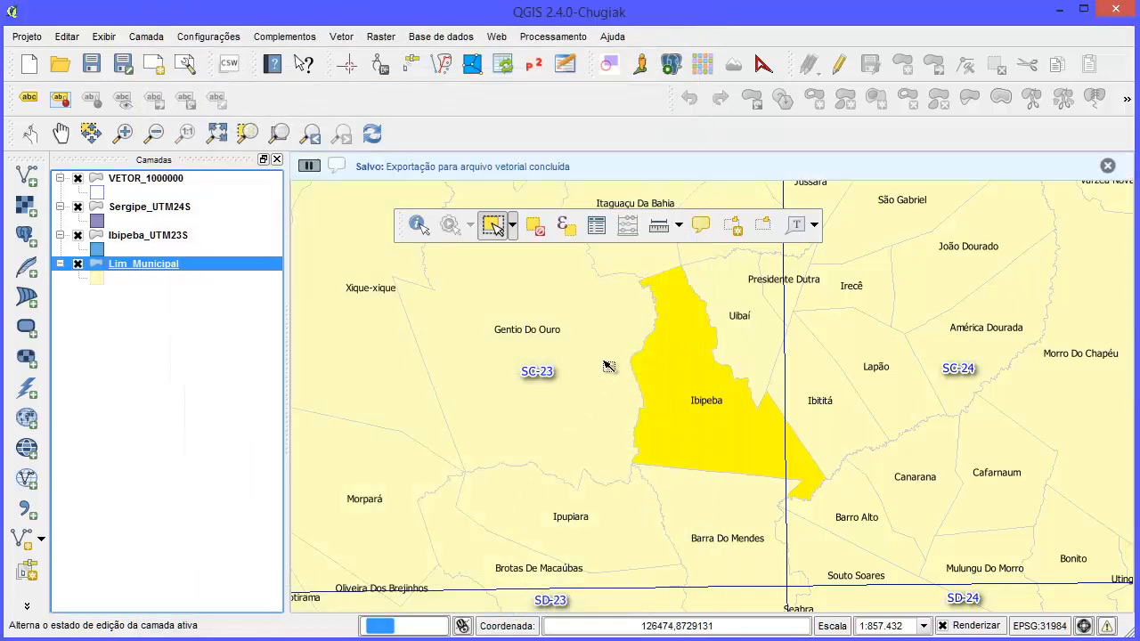
Step: Check the coordinate reference system in the Ibipeba_UTM23S layer's properties and cancel the dialog
click(182, 240)
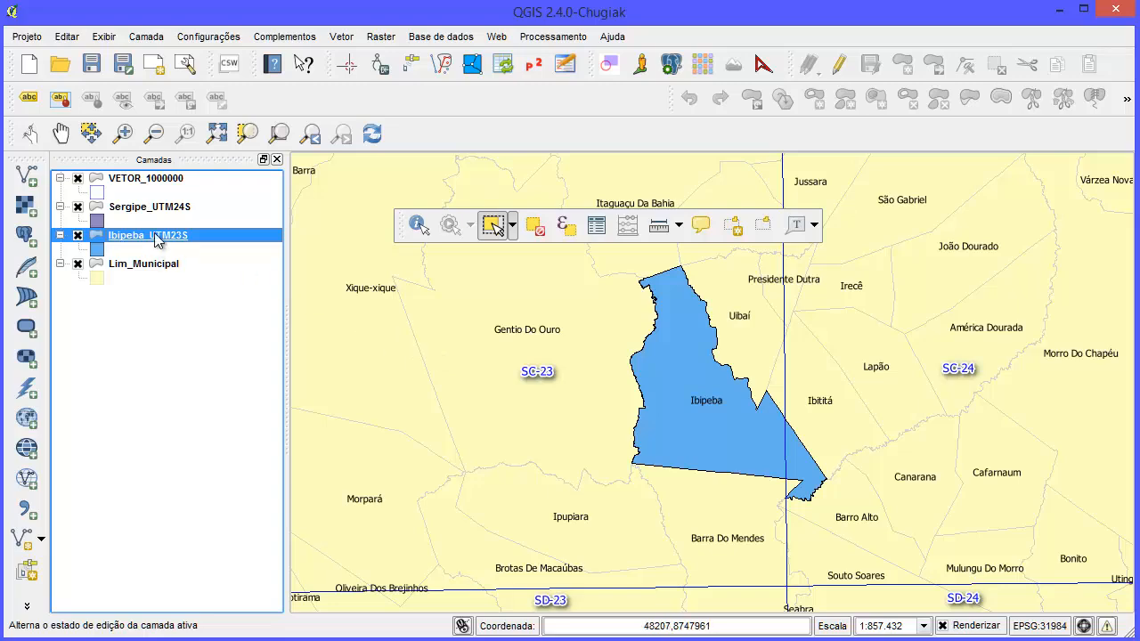
right_click(196, 239)
click(322, 500)
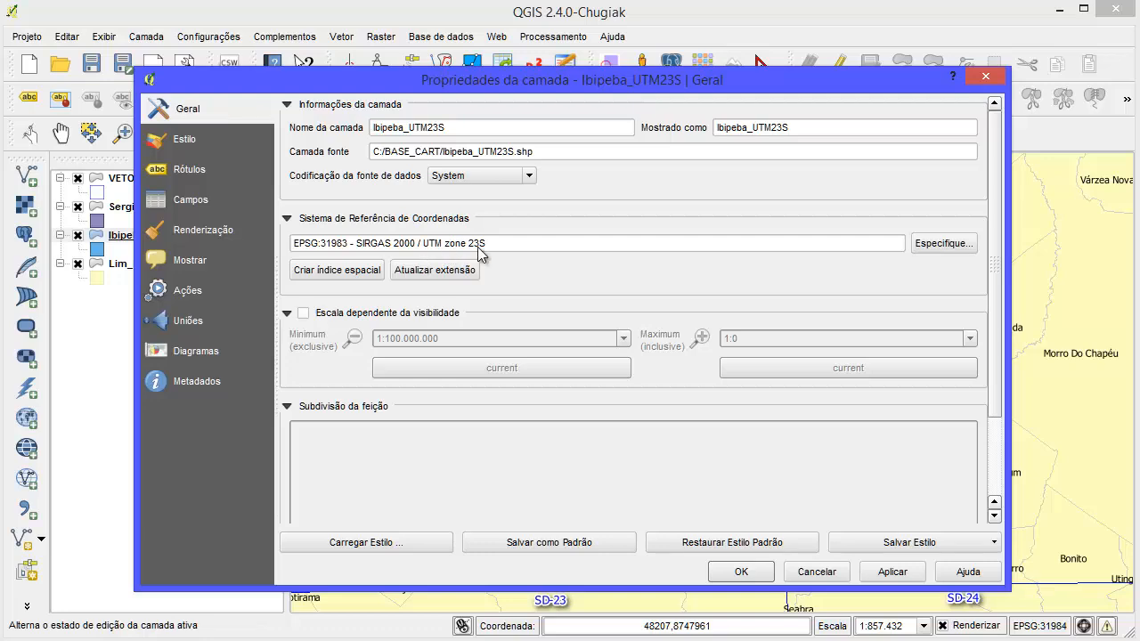
click(832, 578)
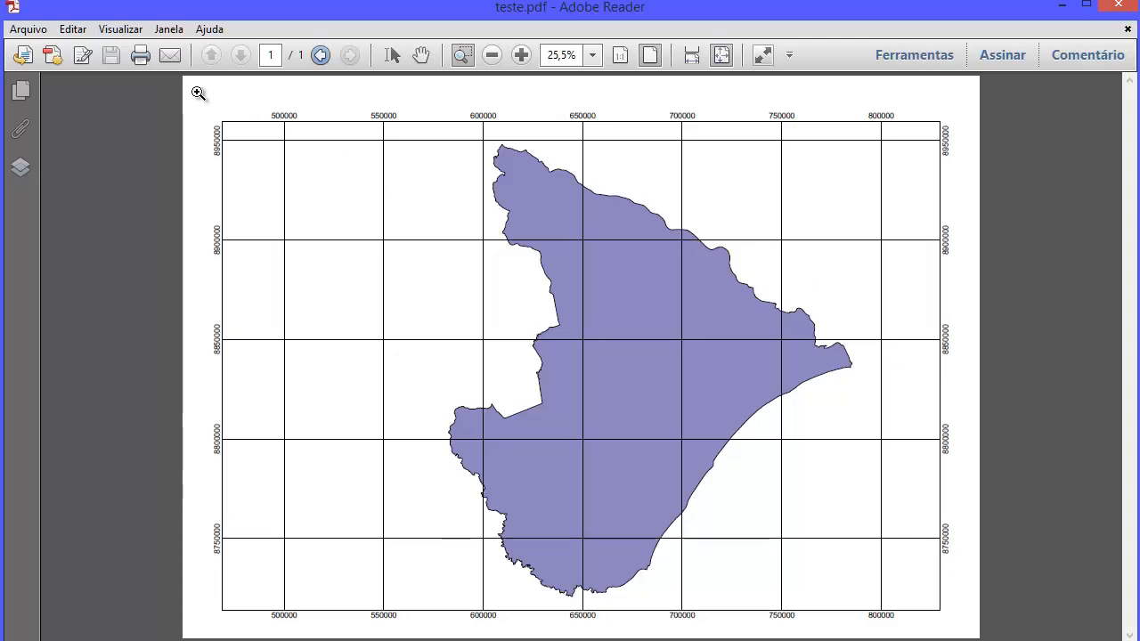
Step: Examine the grid coordinate labels around the Sergipe map in teste.pdf up close and at full page, then return to QGIS
drag(195, 91, 349, 189)
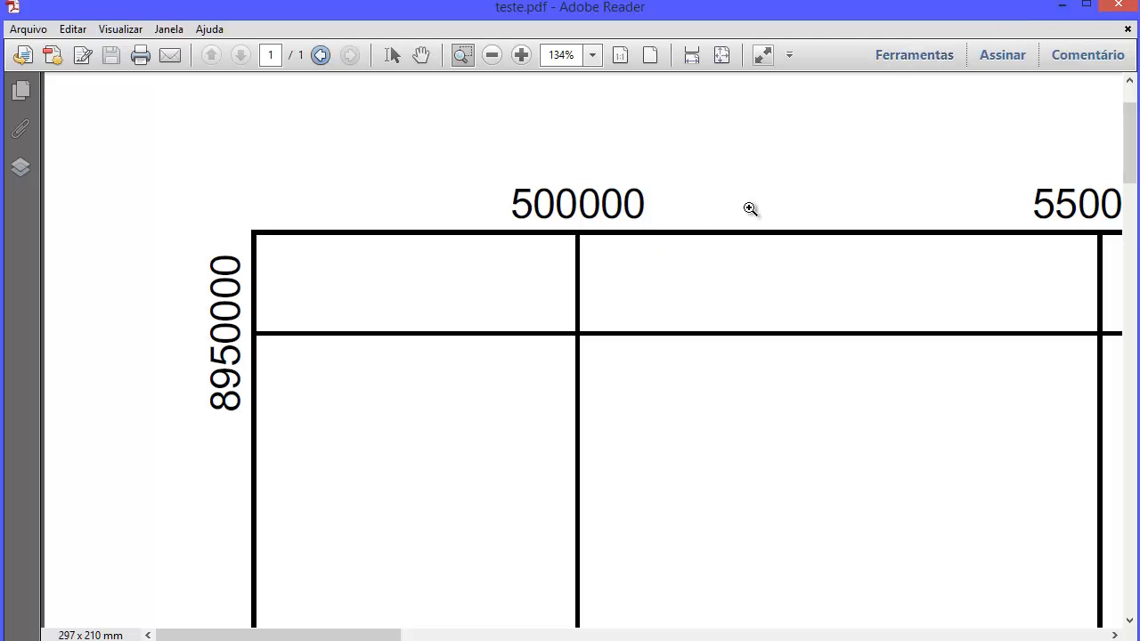
click(1062, 8)
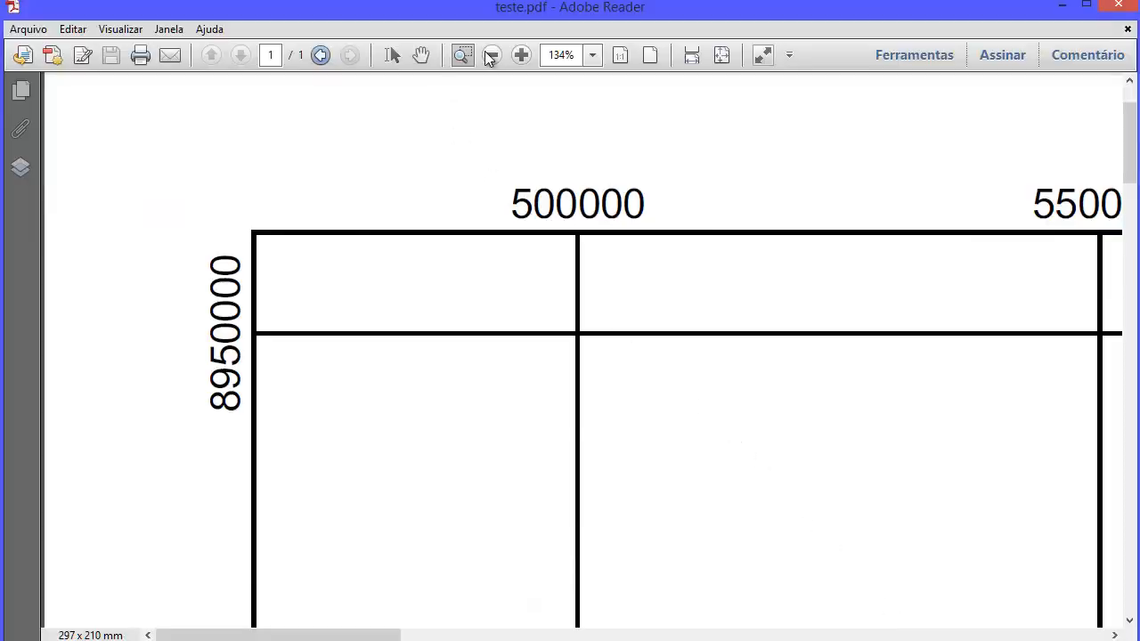
click(620, 57)
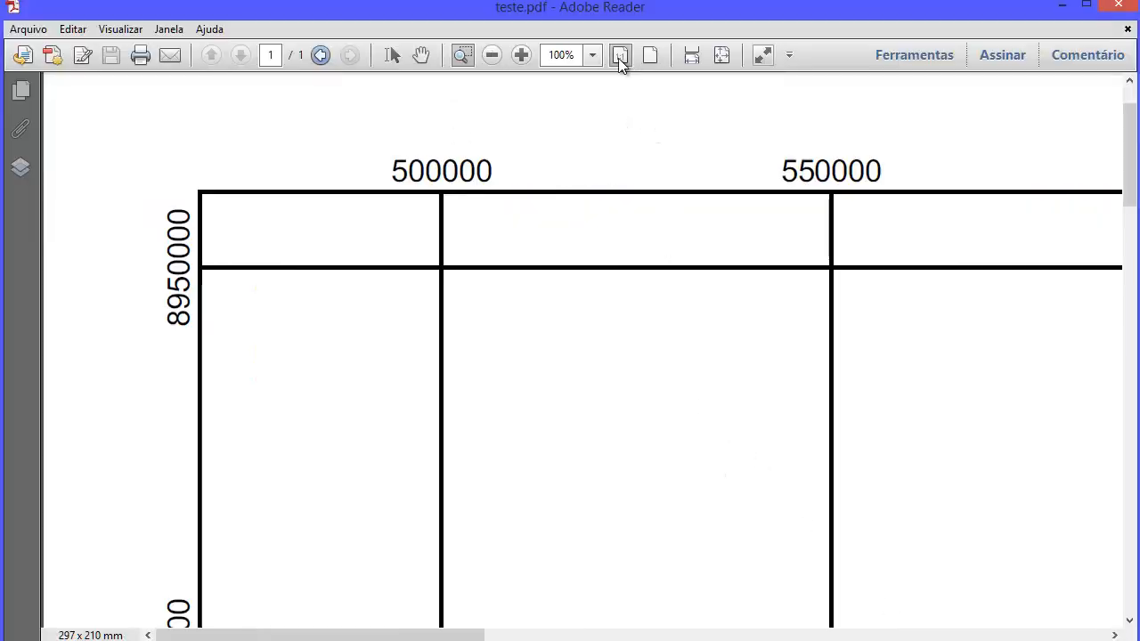
click(722, 55)
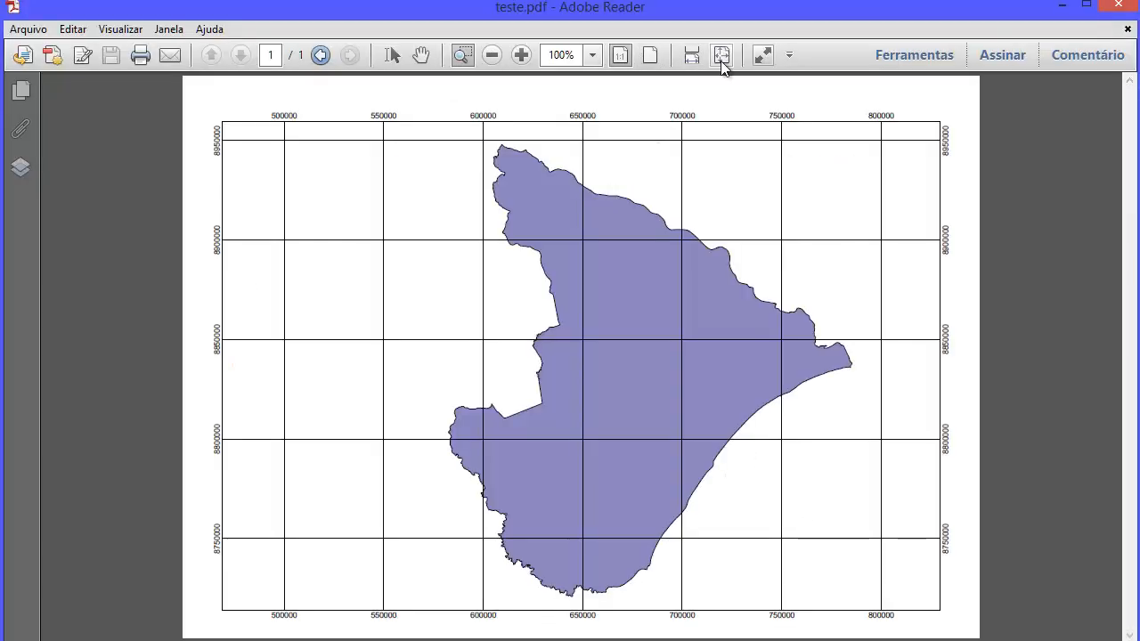
click(1064, 9)
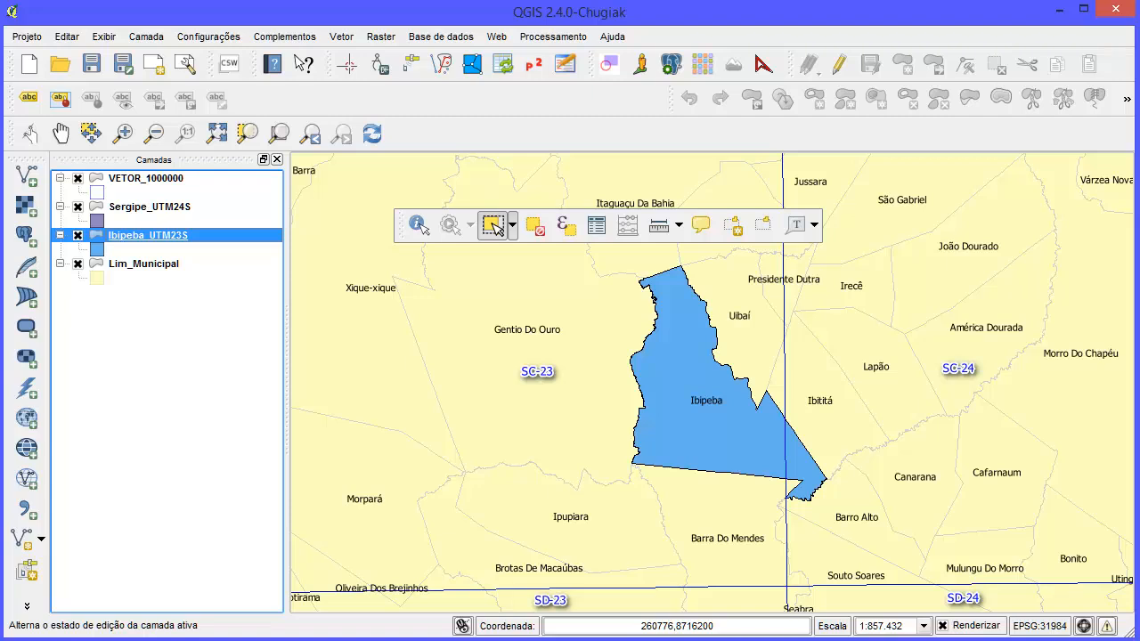
Step: Switch to Chrome, browse the posts on the Processamento Digital blog's home page and open its Contato page
key(alt+Tab)
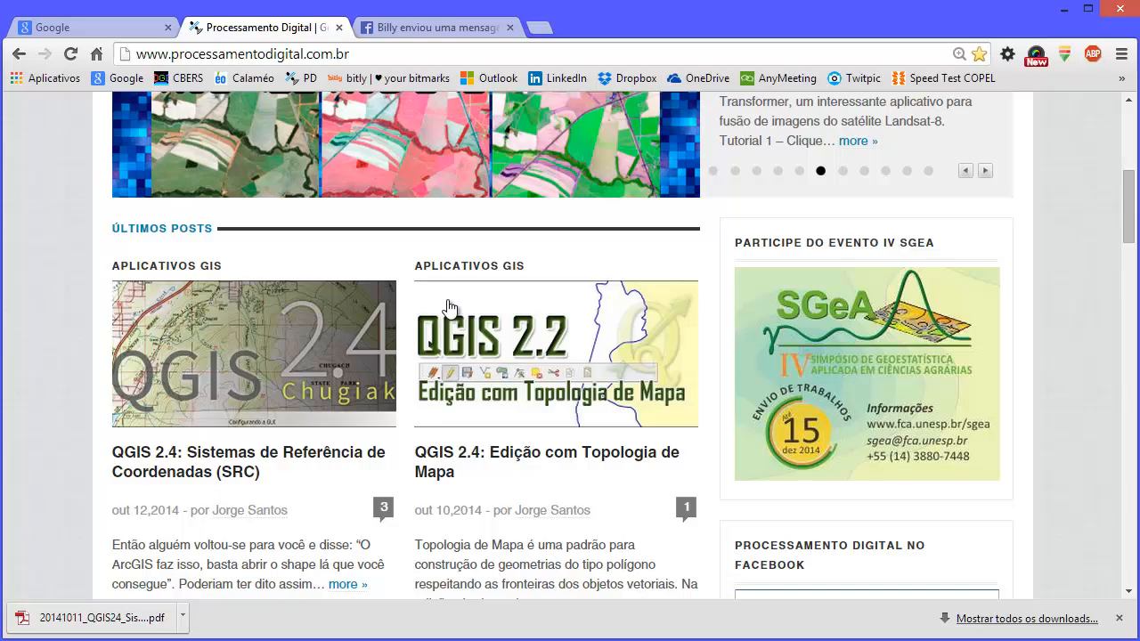
scroll(496, 376, up, 4)
scroll(496, 375, down, 10)
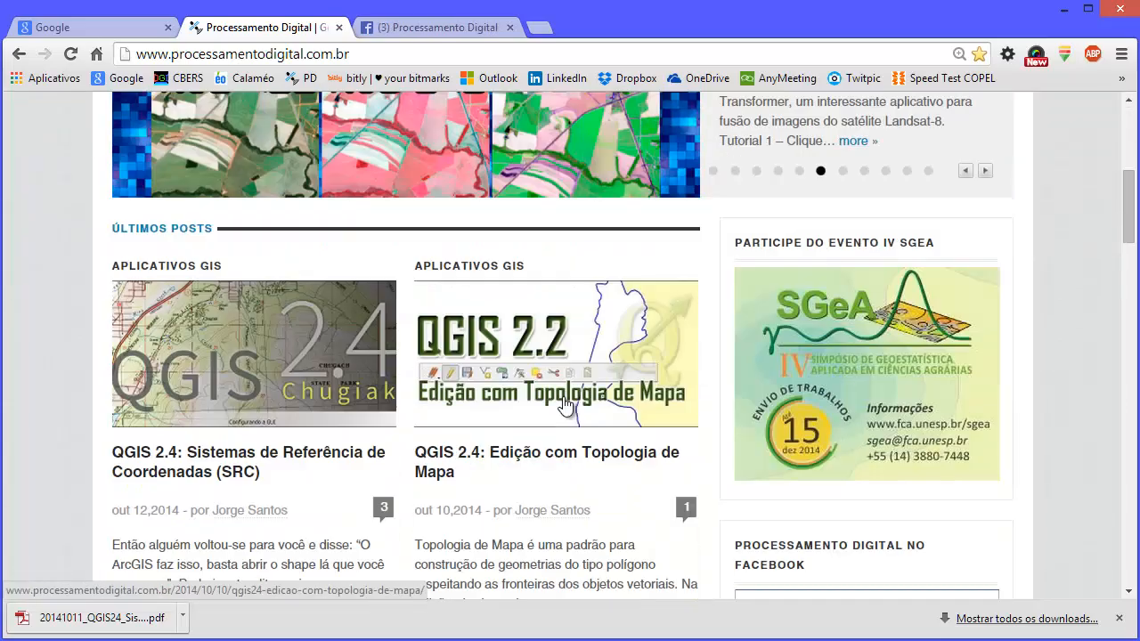
scroll(668, 434, down, 1)
scroll(679, 435, up, 5)
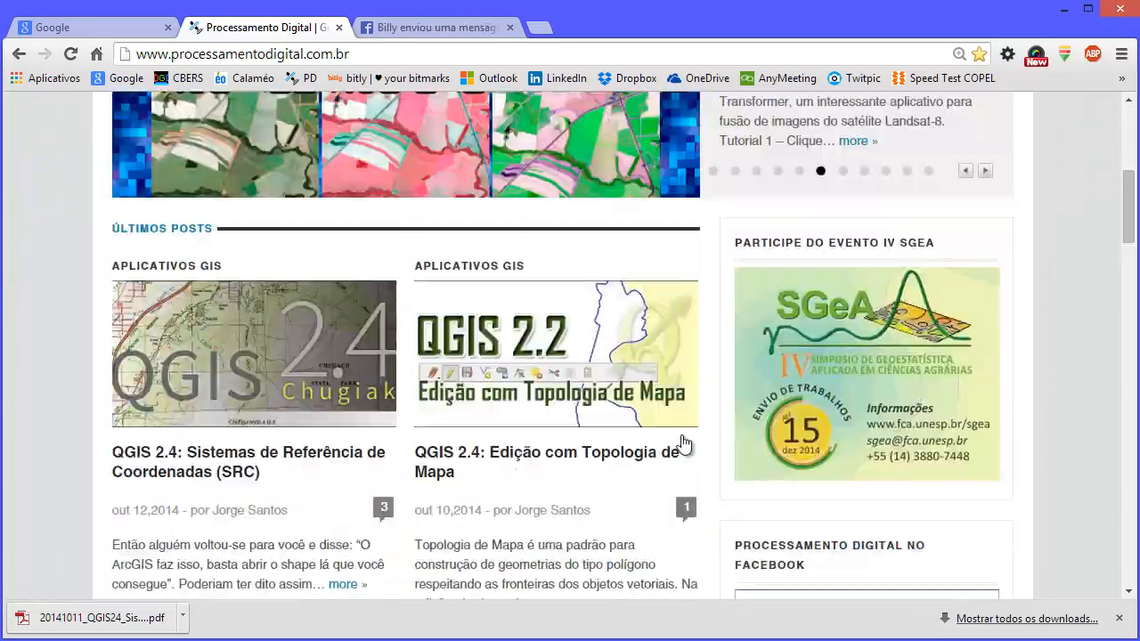
scroll(682, 438, down, 8)
scroll(731, 485, down, 15)
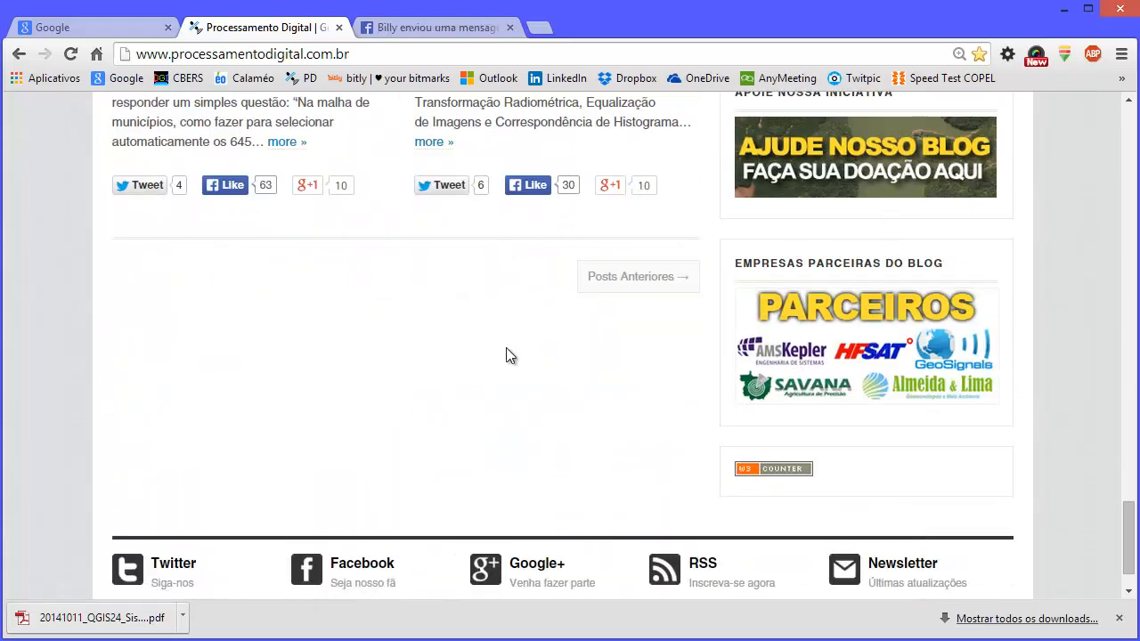
scroll(556, 349, up, 8)
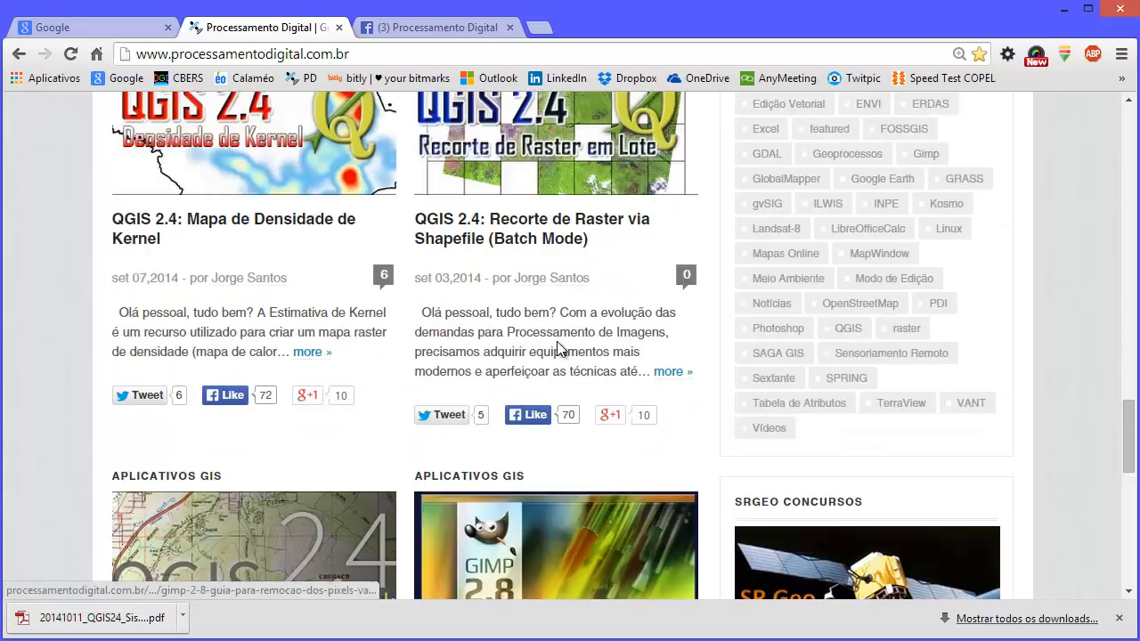
scroll(612, 382, up, 15)
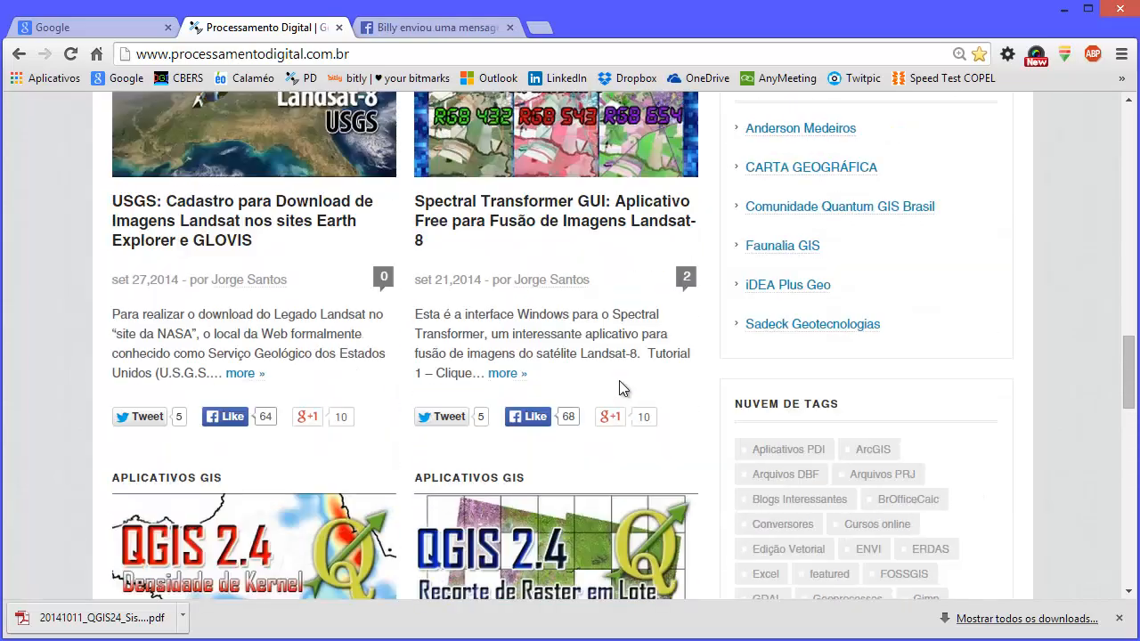
scroll(621, 389, up, 10)
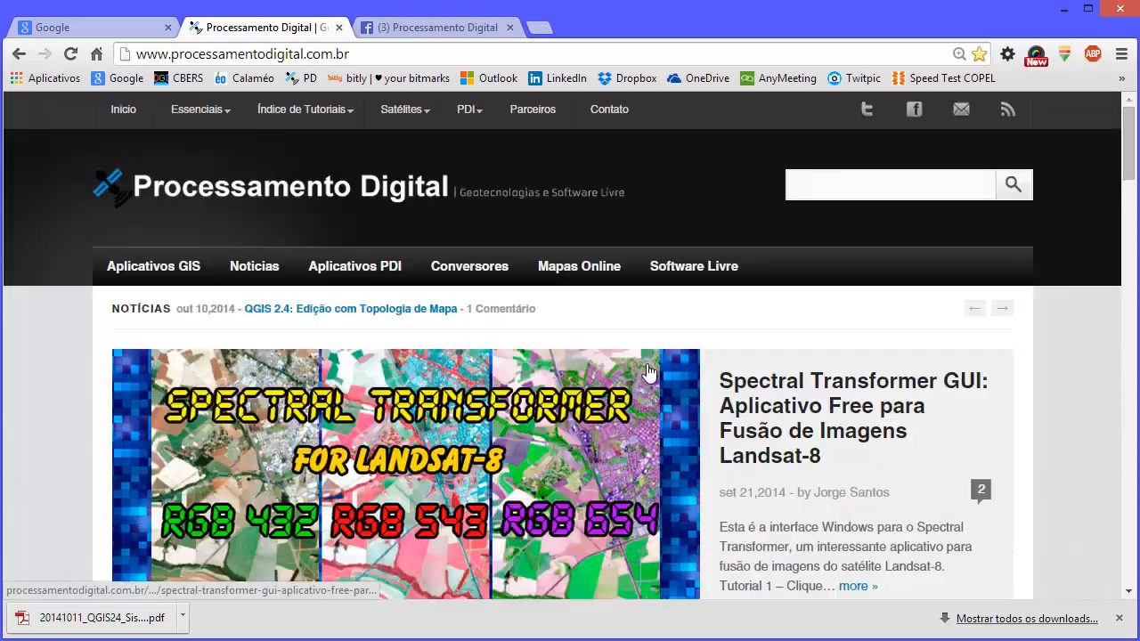
click(620, 110)
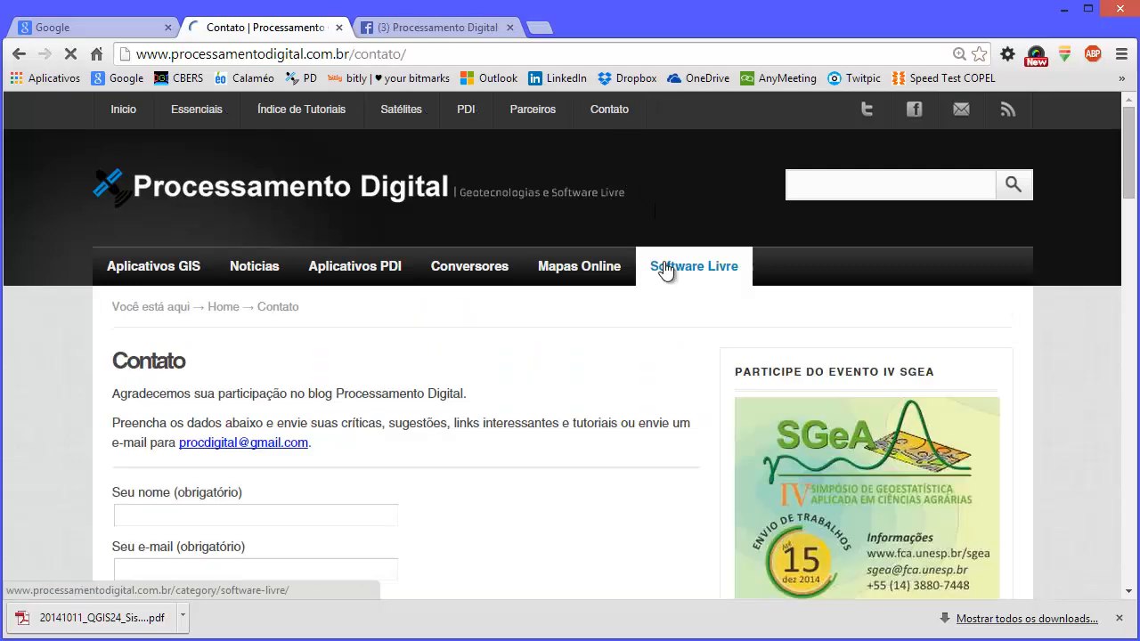
Step: Look through the Contato page's message form, visitor replies and the blog's Facebook box
scroll(545, 414, down, 2)
scroll(540, 409, down, 1)
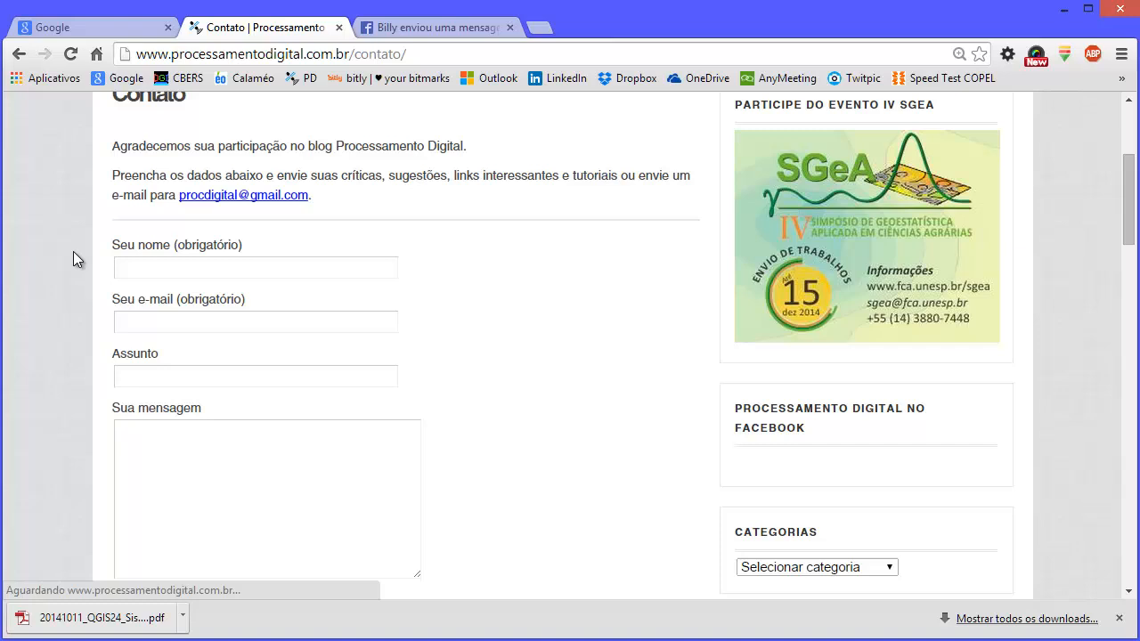
click(236, 270)
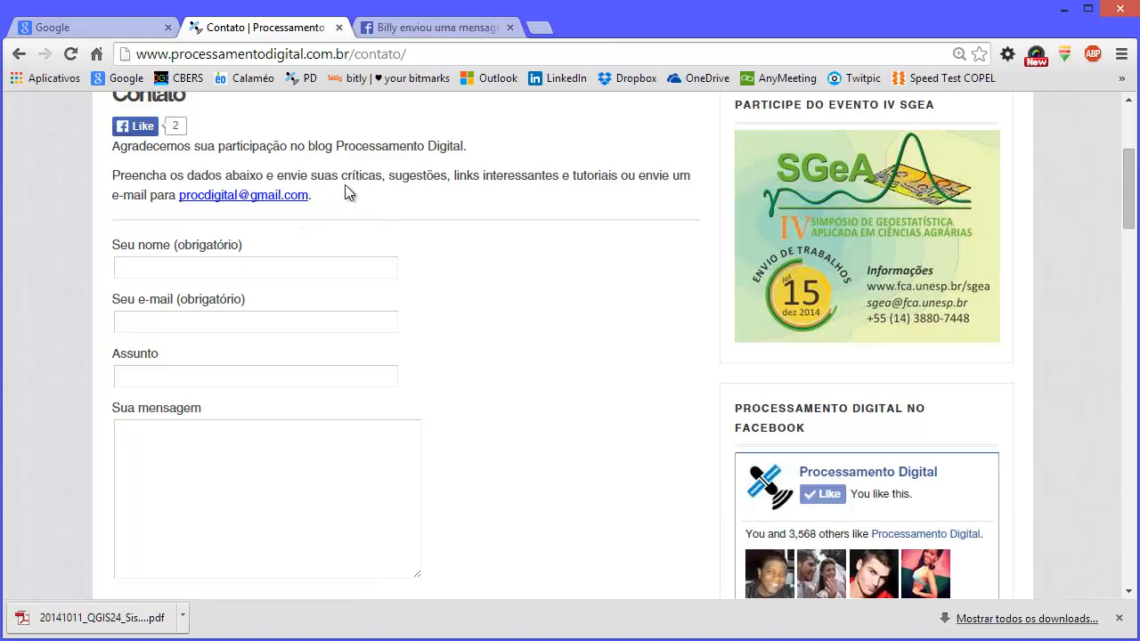
scroll(375, 234, down, 5)
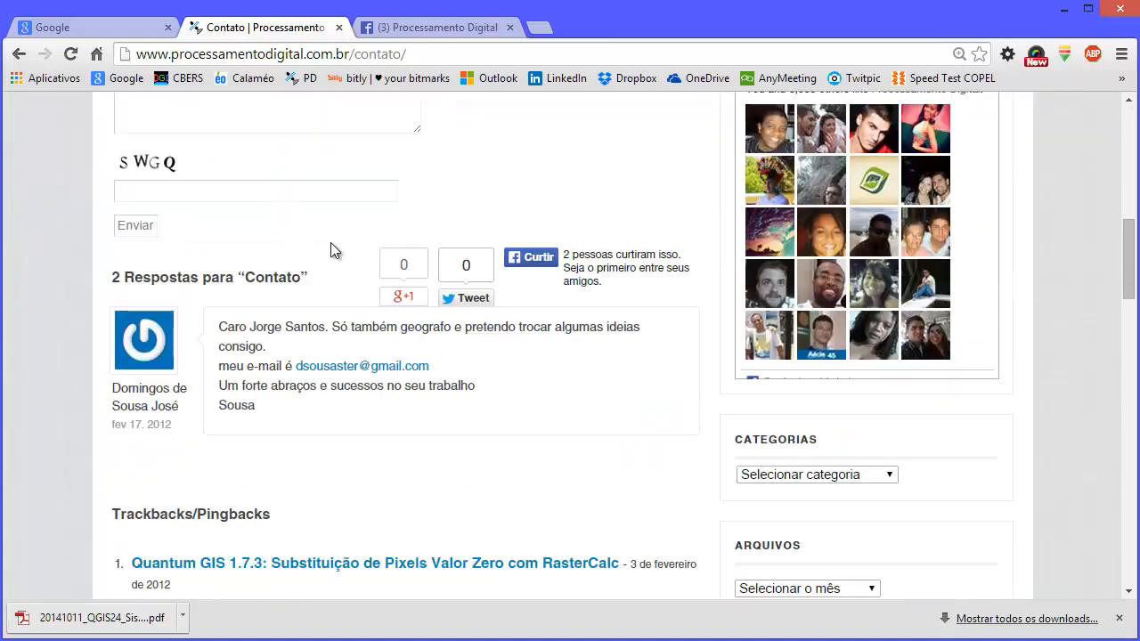
scroll(357, 258, down, 2)
scroll(375, 259, up, 8)
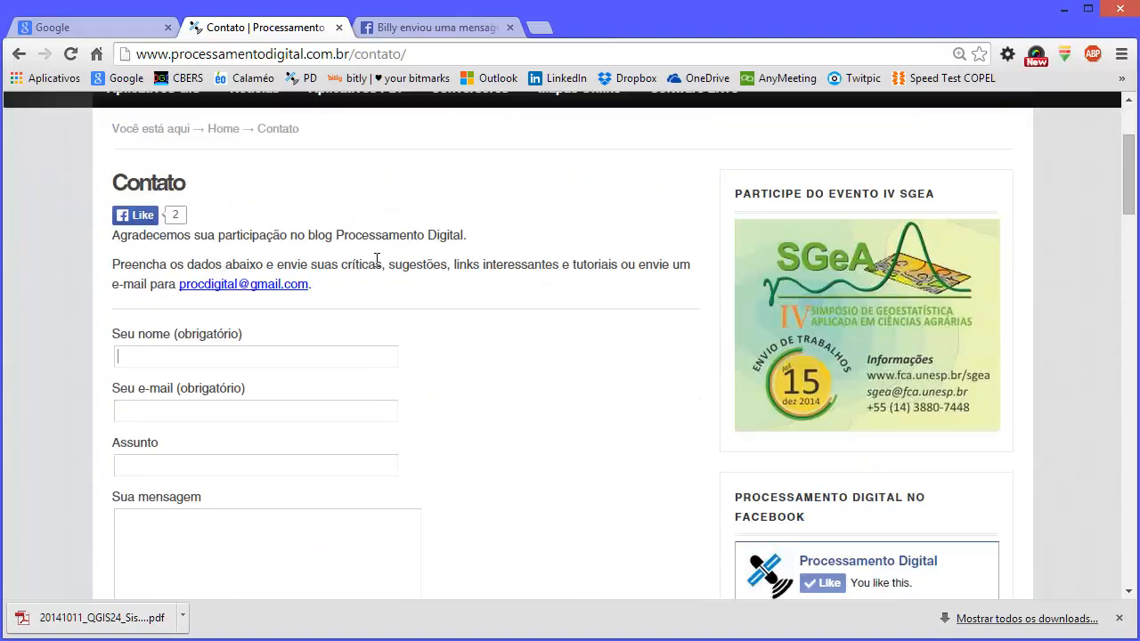
scroll(376, 259, up, 2)
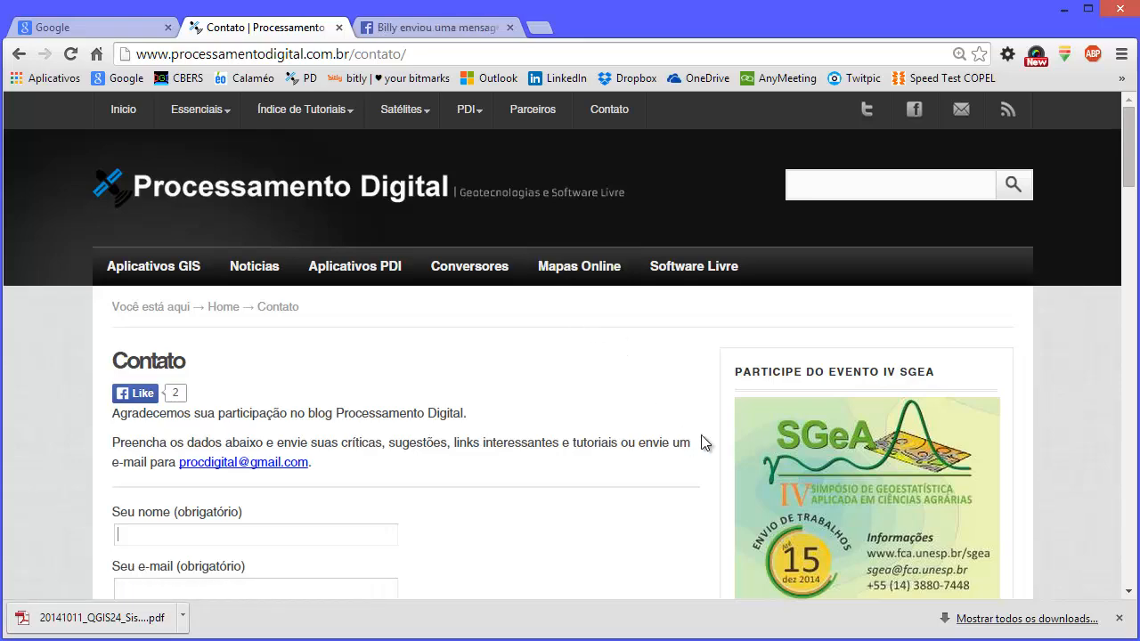
scroll(704, 436, down, 9)
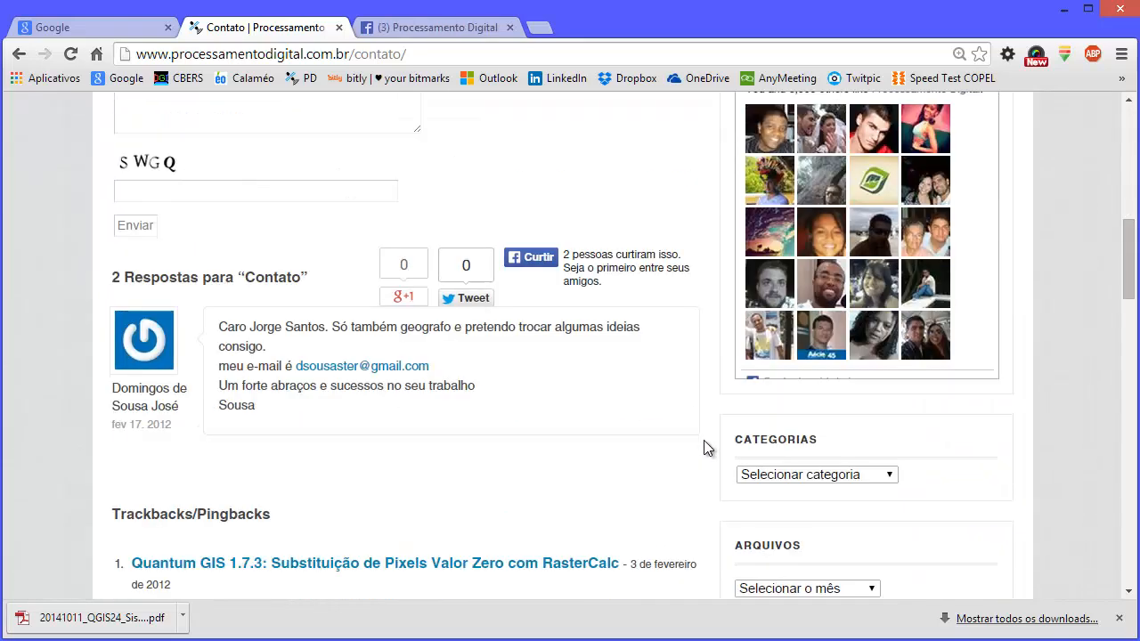
scroll(703, 440, up, 8)
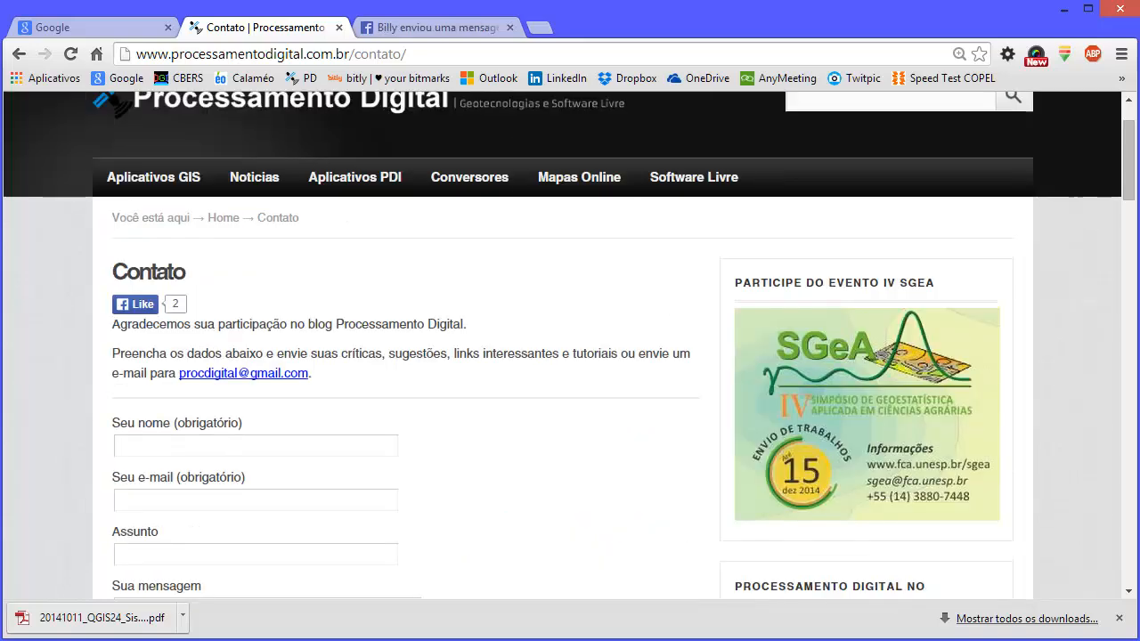
scroll(890, 303, down, 4)
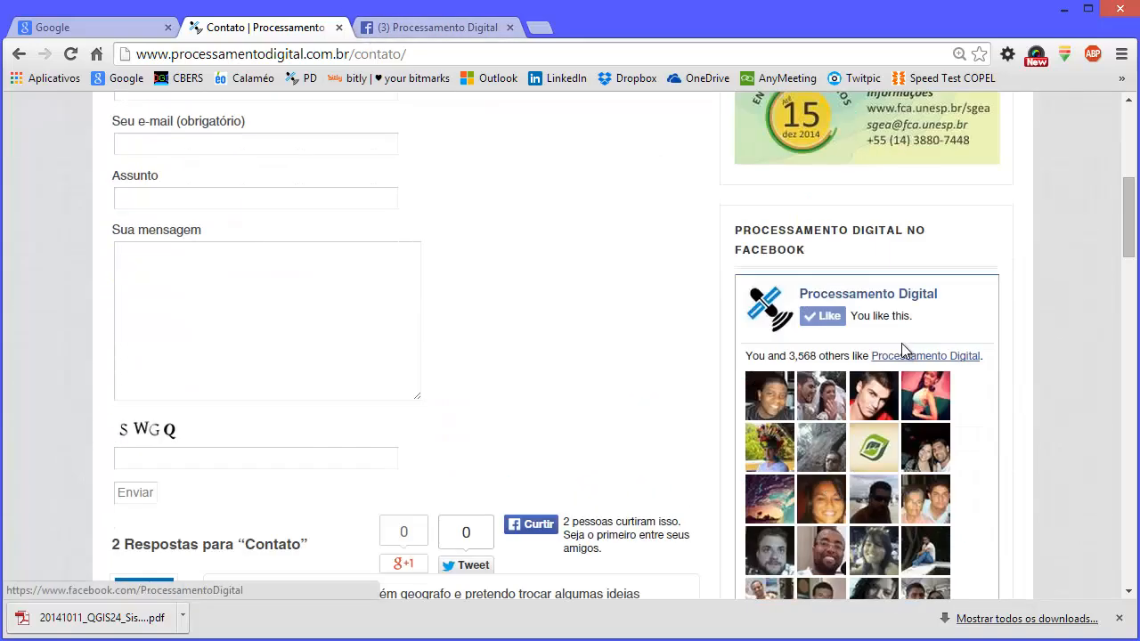
scroll(882, 356, down, 4)
scroll(508, 240, up, 10)
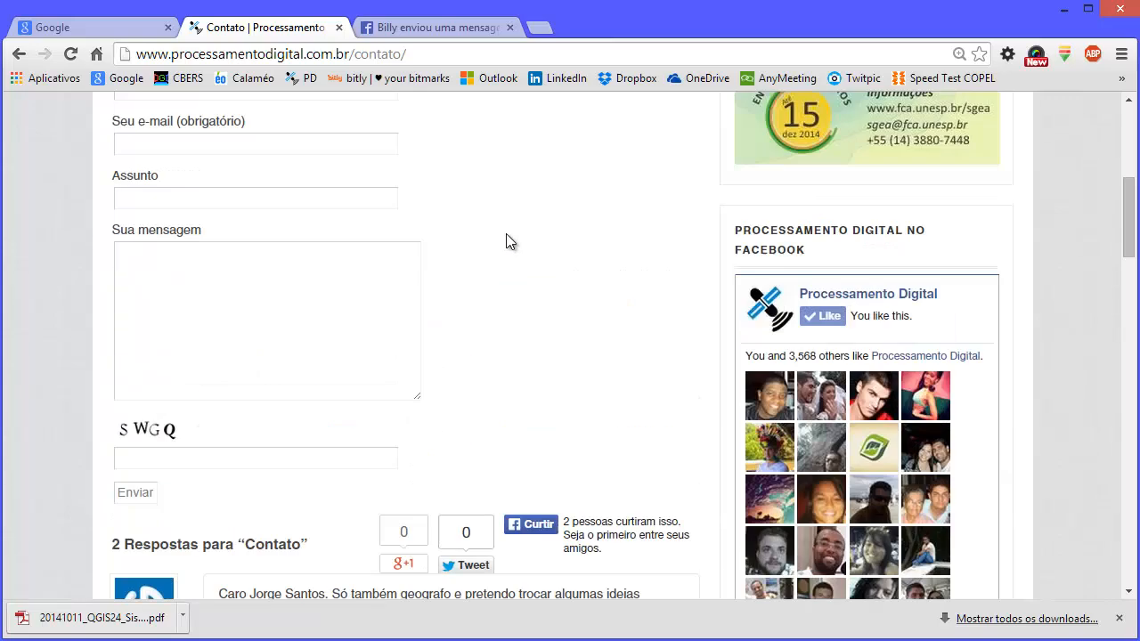